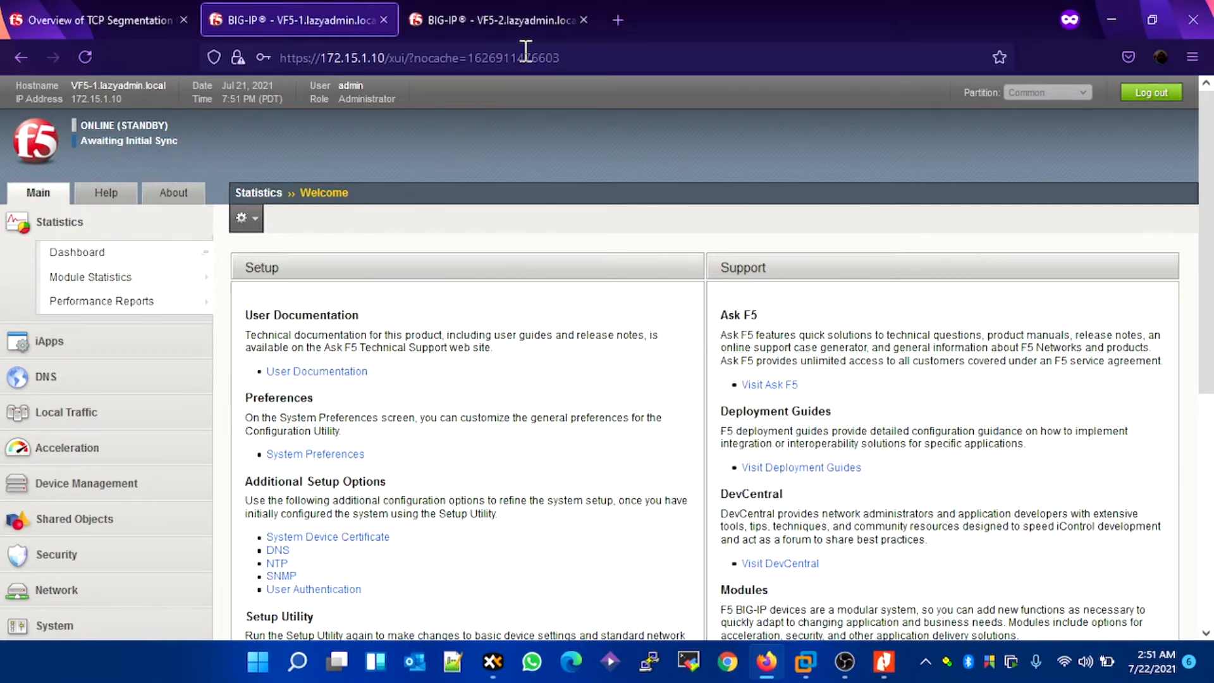
Step: Review the status of both BIG-IP units and read article K15609 on TCP Segmentation Offload and Large Receive Offload
click(511, 29)
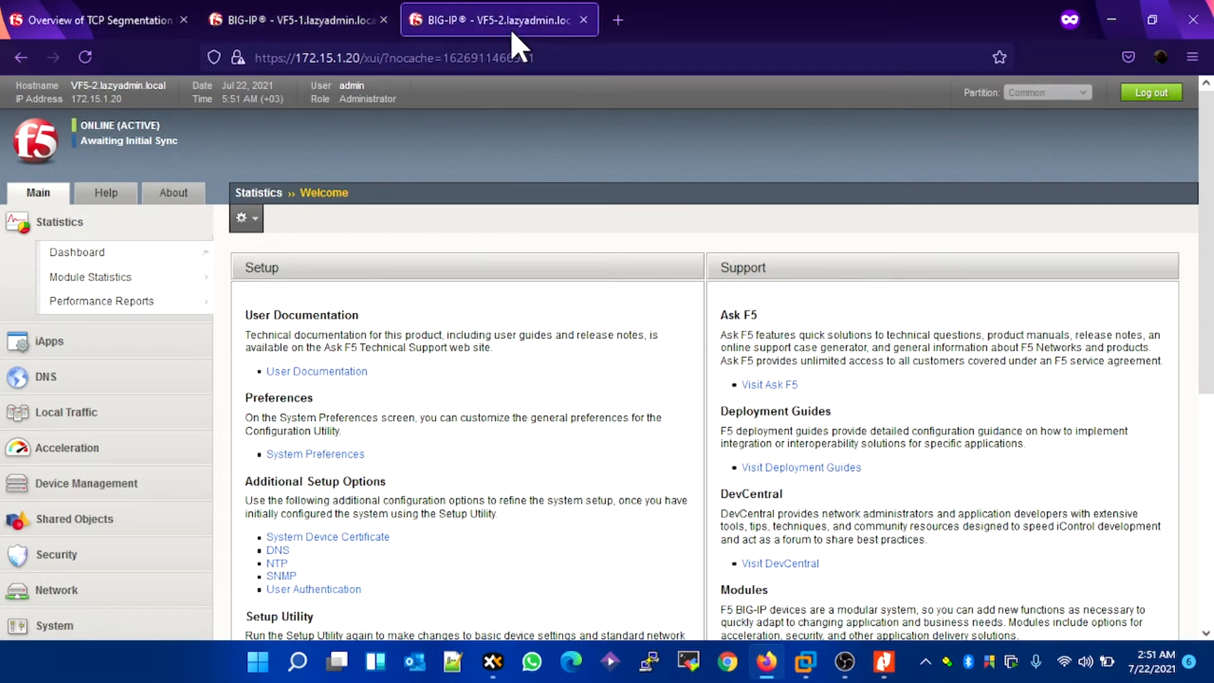
click(308, 26)
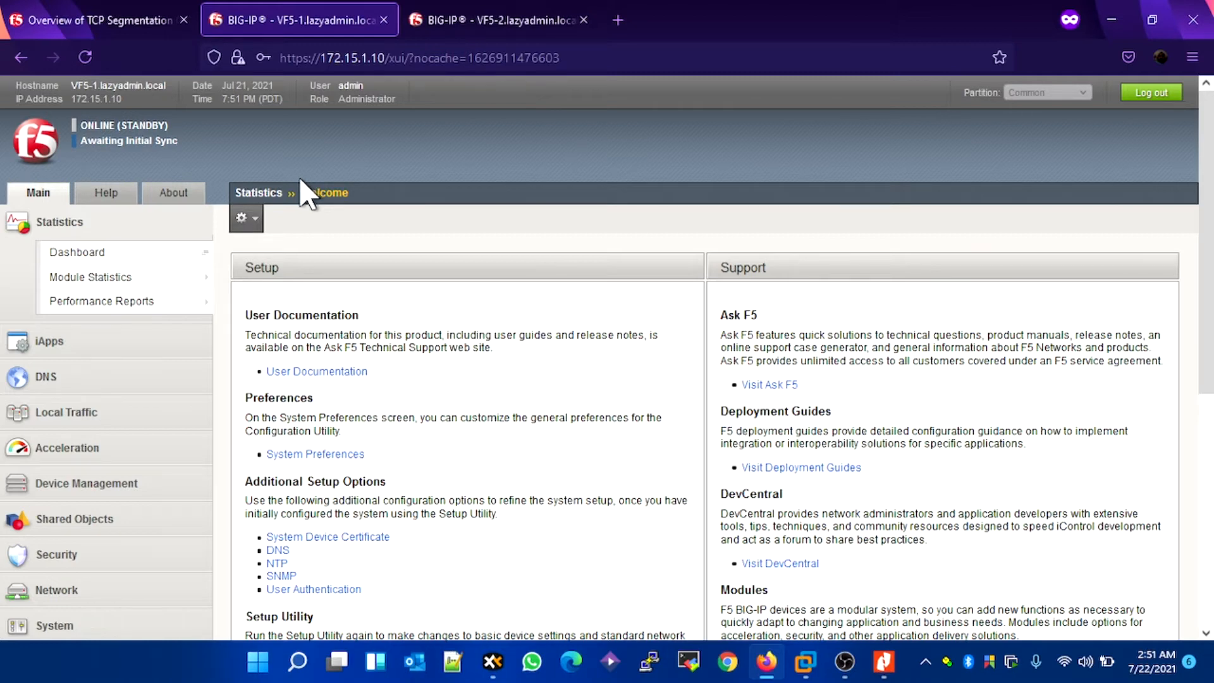
click(109, 22)
scroll(632, 243, up, 3)
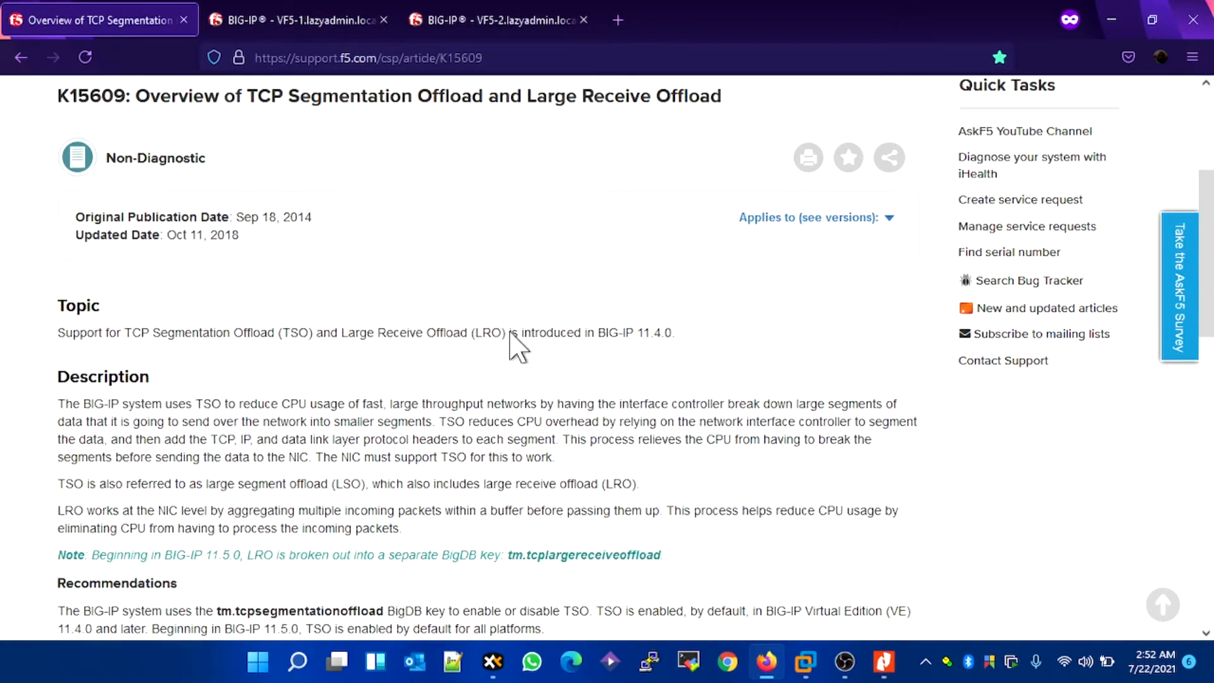
scroll(484, 249, up, 3)
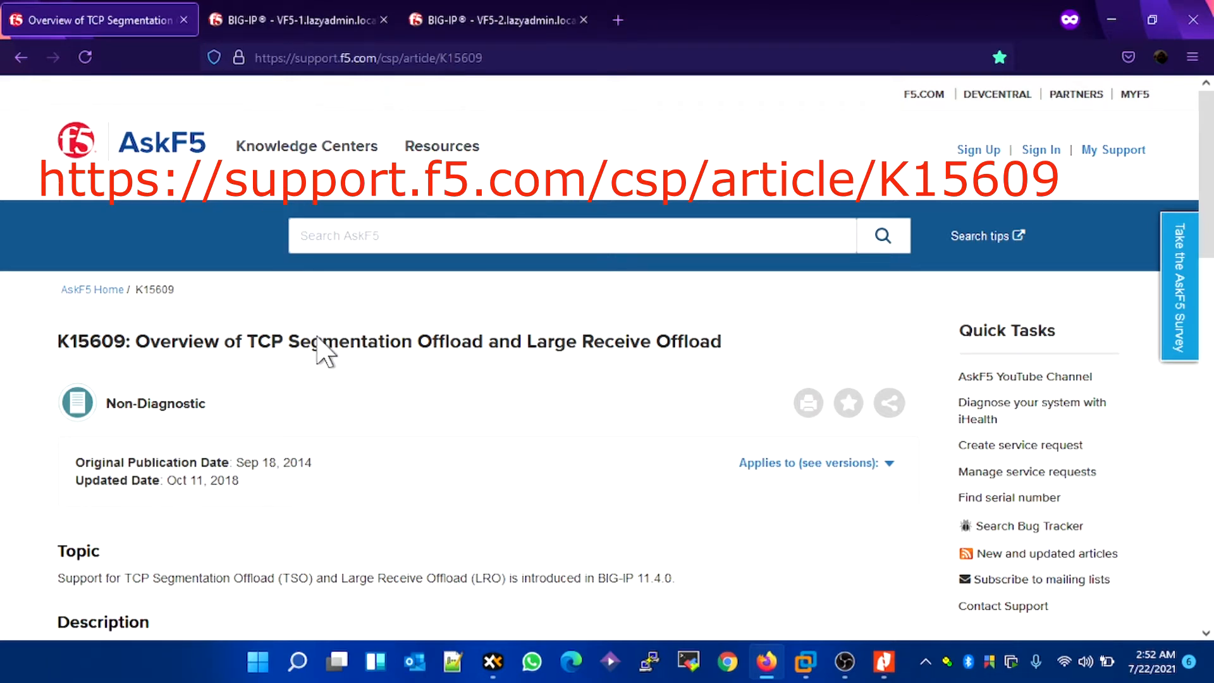
scroll(461, 367, down, 4)
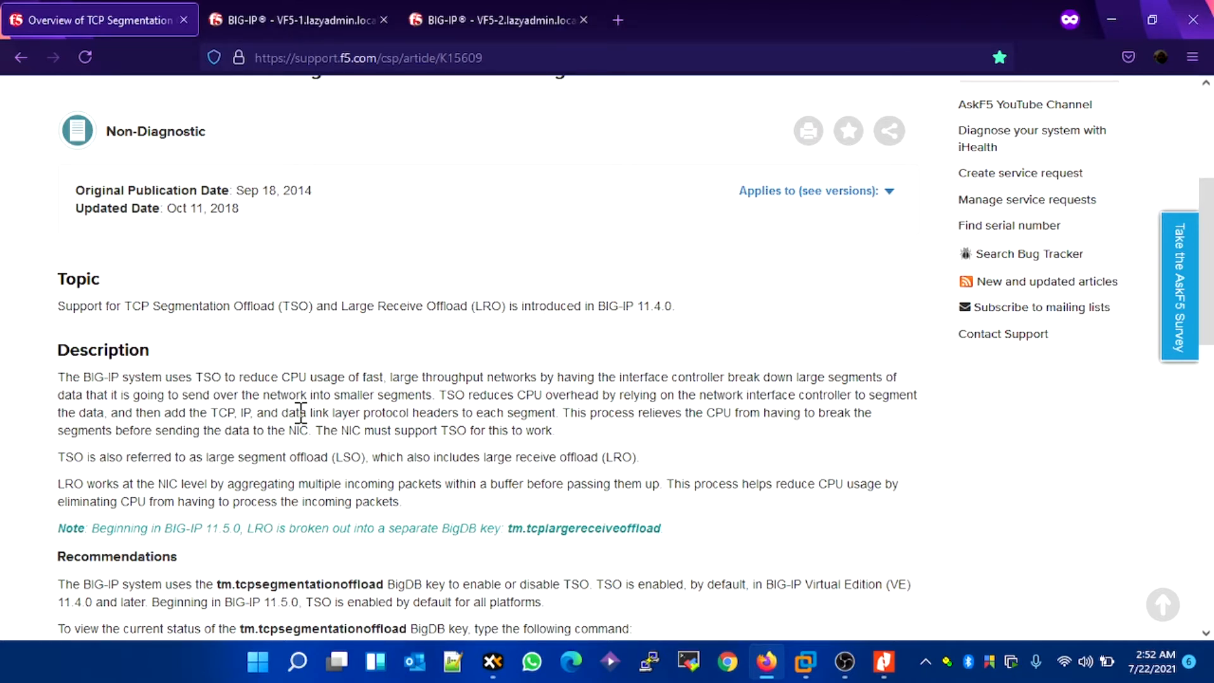
scroll(308, 410, down, 2)
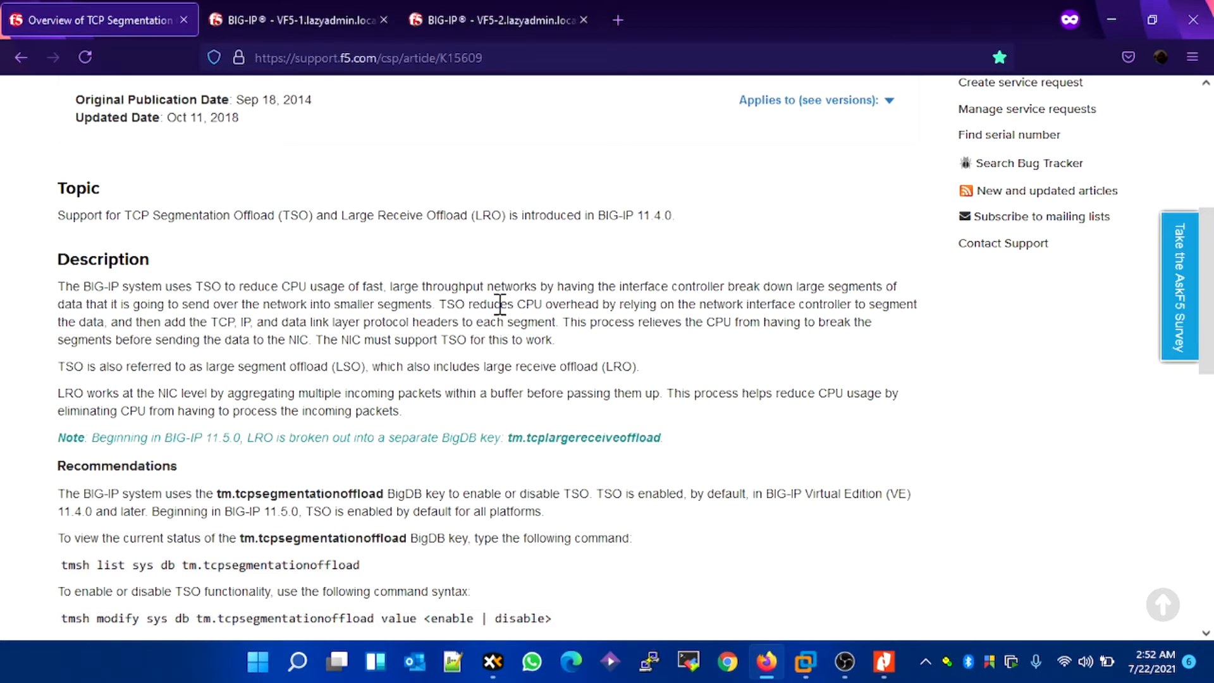
scroll(500, 304, down, 2)
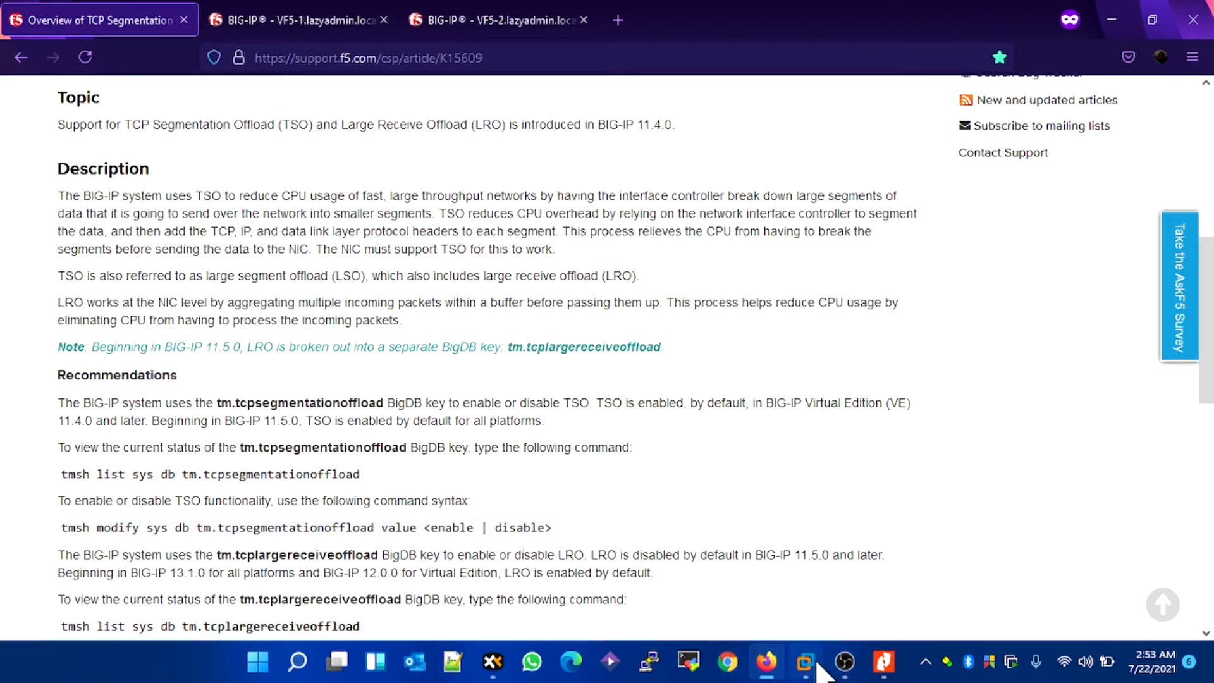
Step: Switch to PuTTY, open an SSH connection to 172.15.1.10 and accept the server's host key into the cache
click(806, 662)
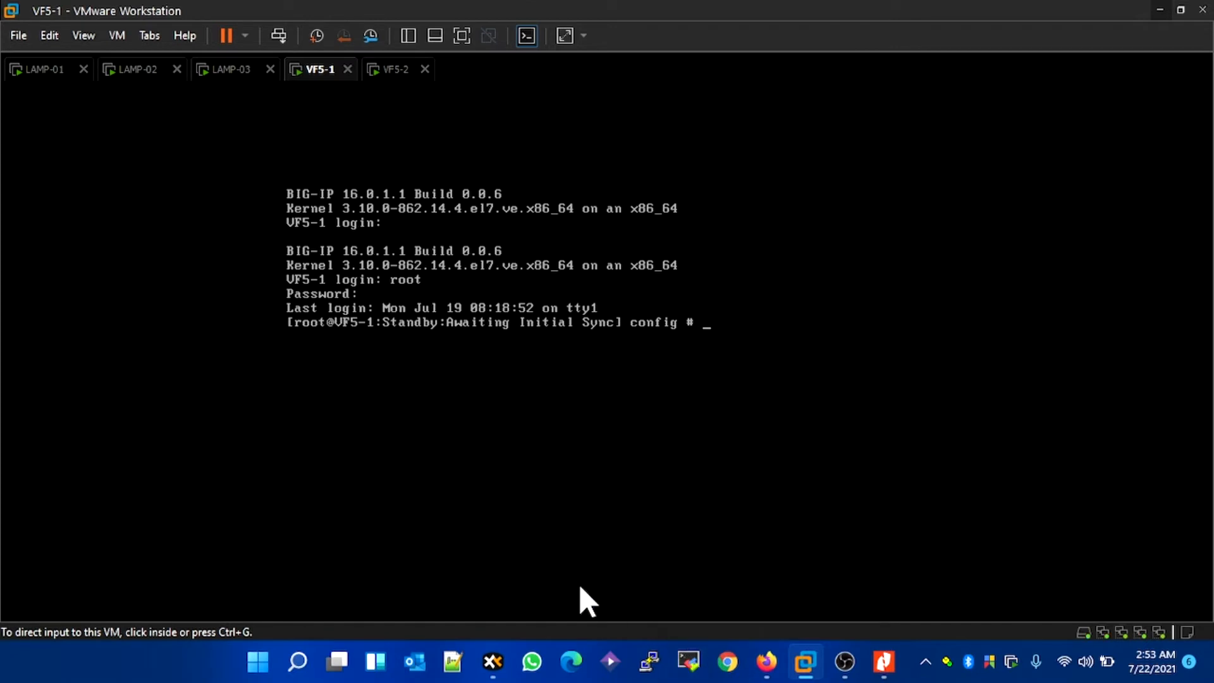
click(663, 651)
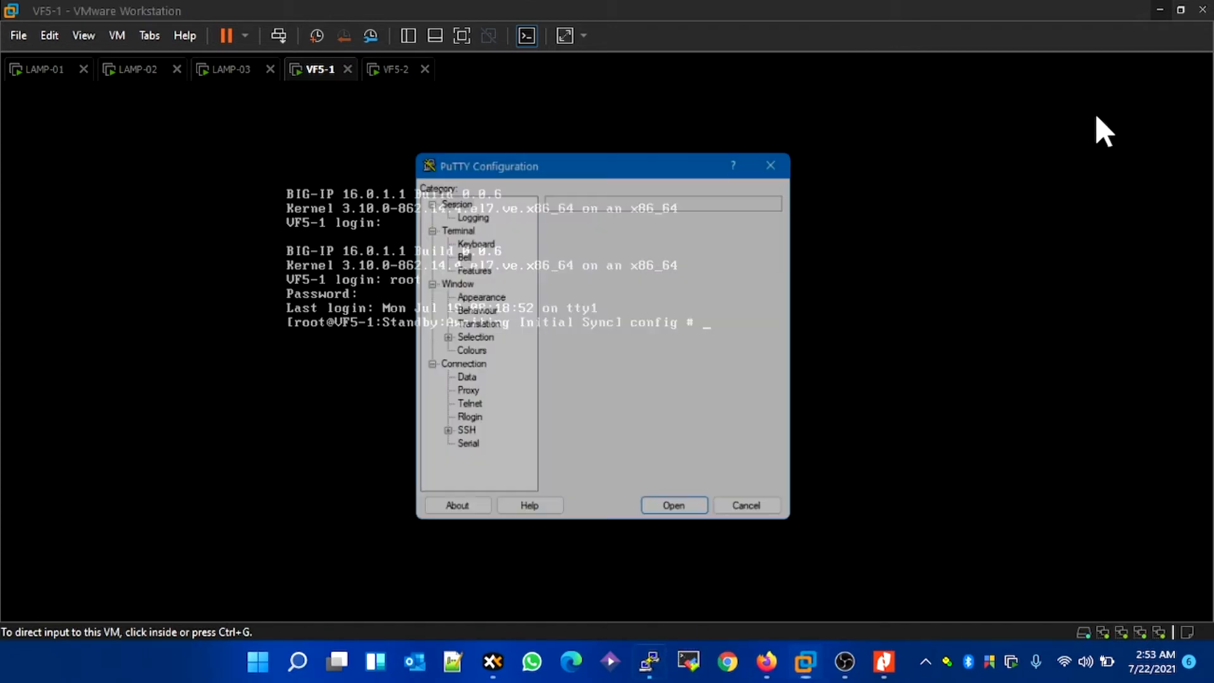
click(1155, 15)
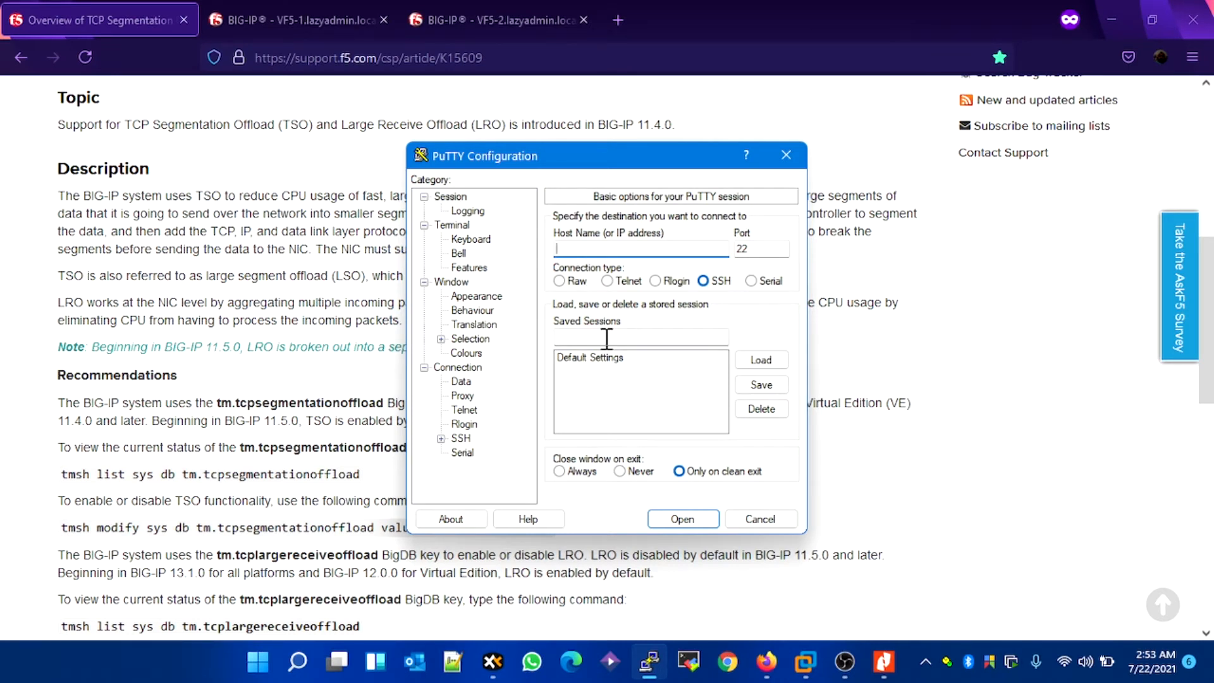
text(172.15.1.10)
key(Return)
key(Left)
key(Left)
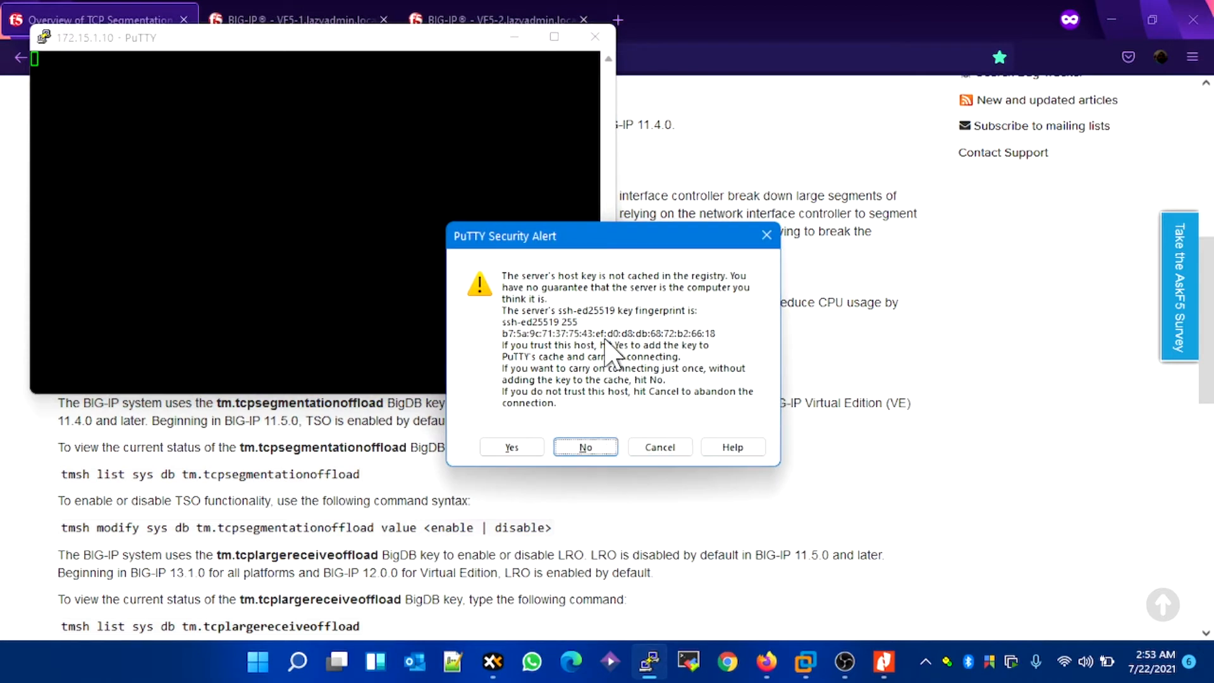
key(Return)
Step: Log in to the SSH session as root with the account password
text(root)
key(Return)
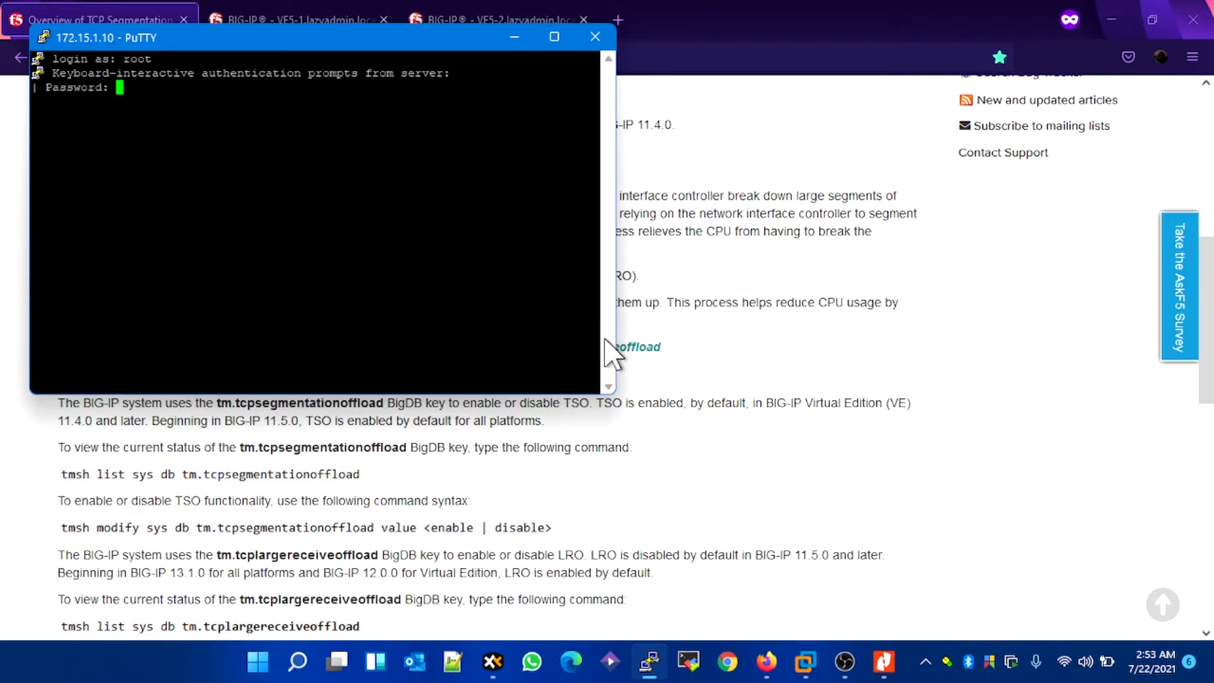
key(Return)
key(Return)
key(Return)
key(Return)
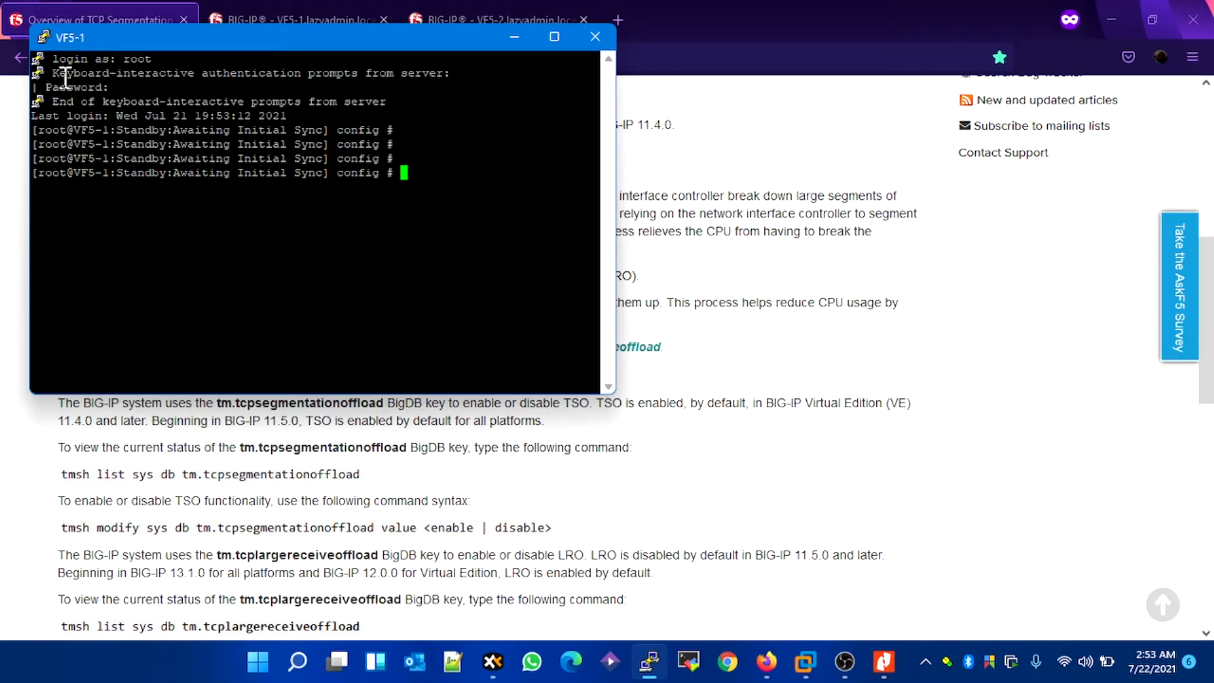
Step: Set the terminal font of the current PuTTY session to Courier New, 20-point, and apply the change
click(44, 36)
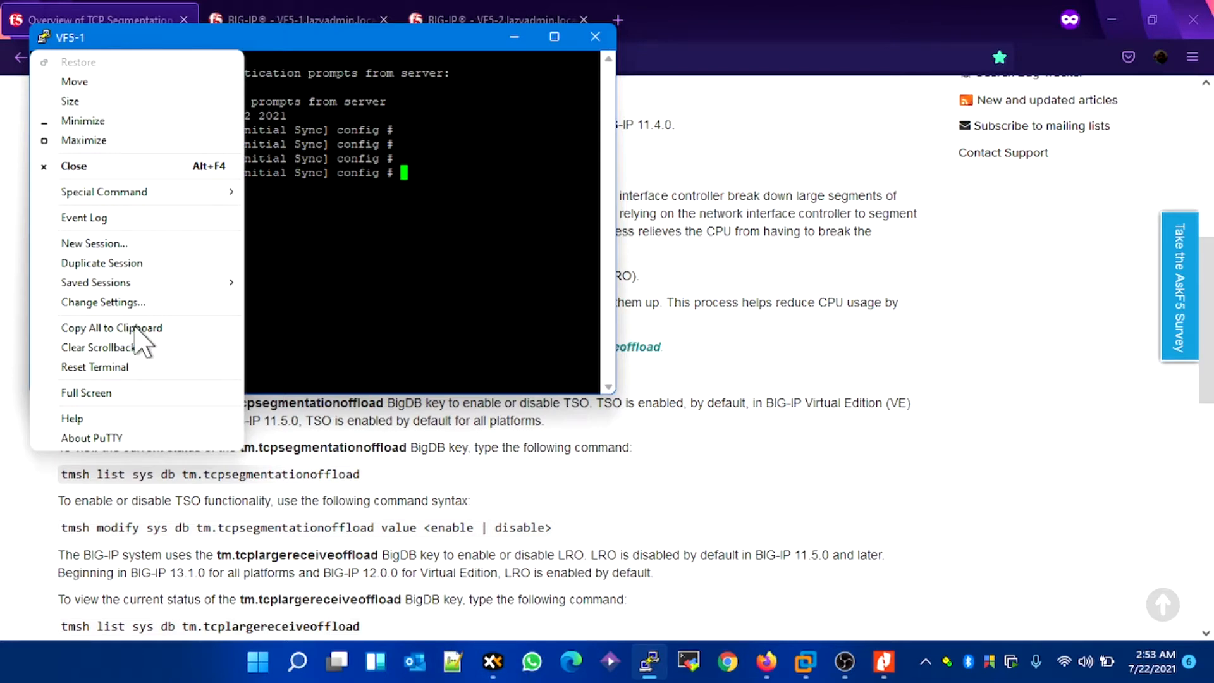
click(142, 302)
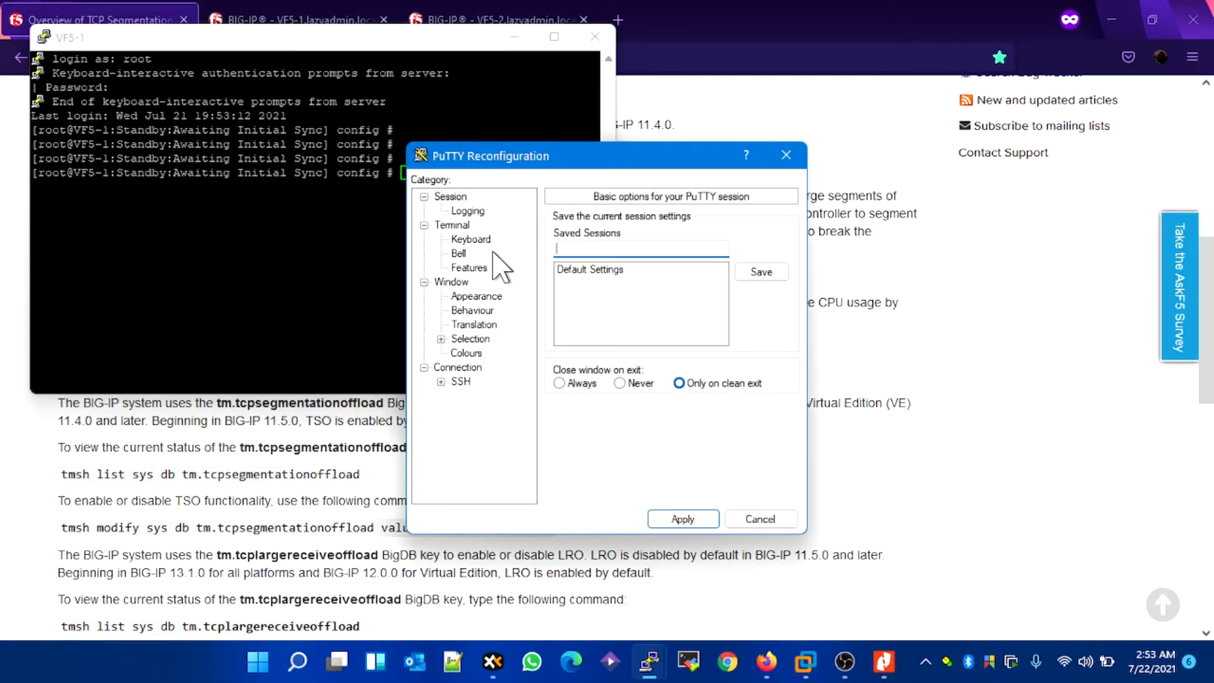
click(468, 211)
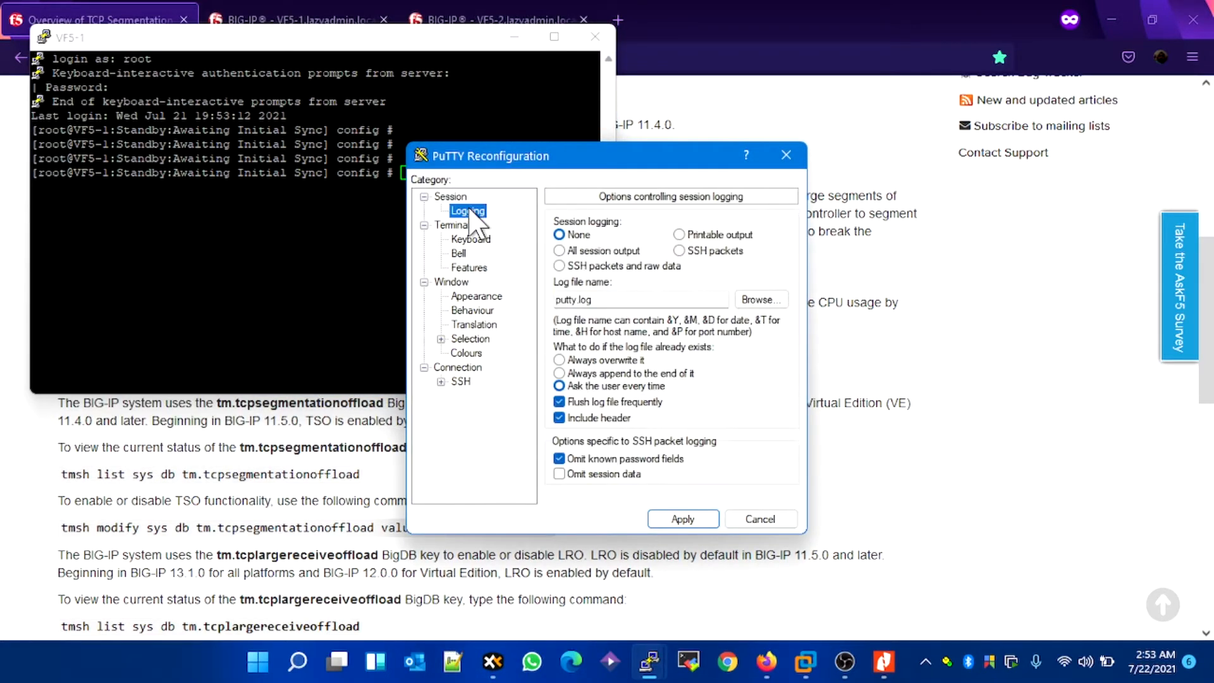
click(477, 297)
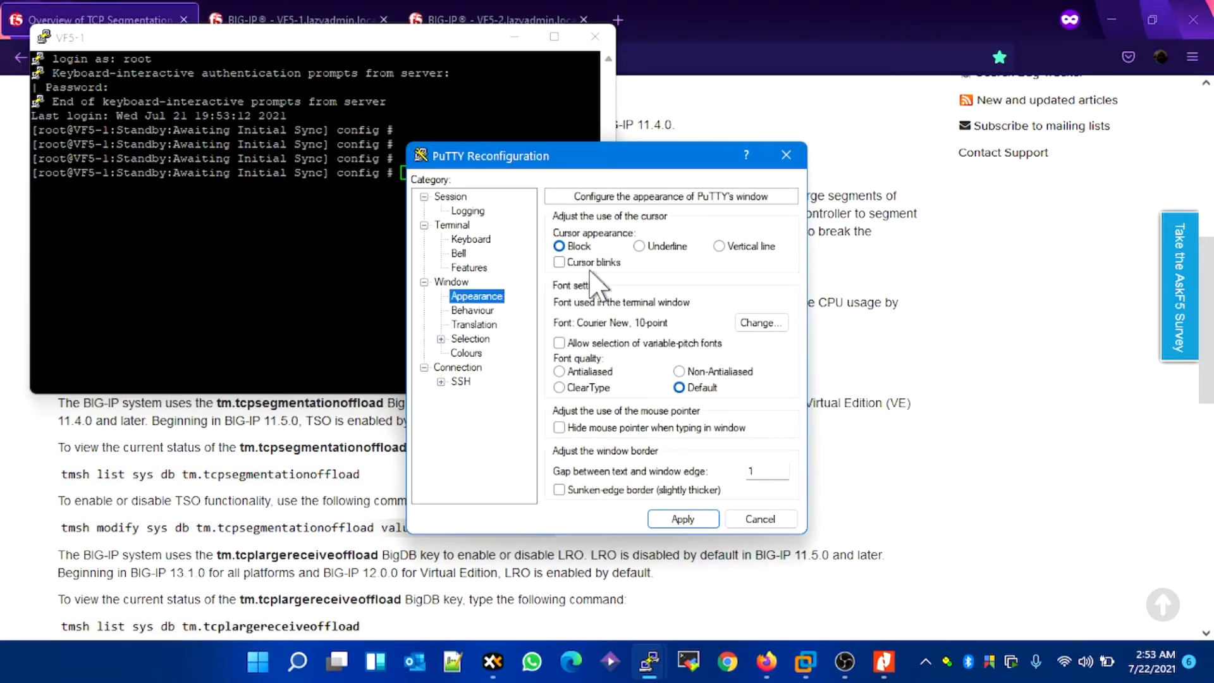
click(756, 323)
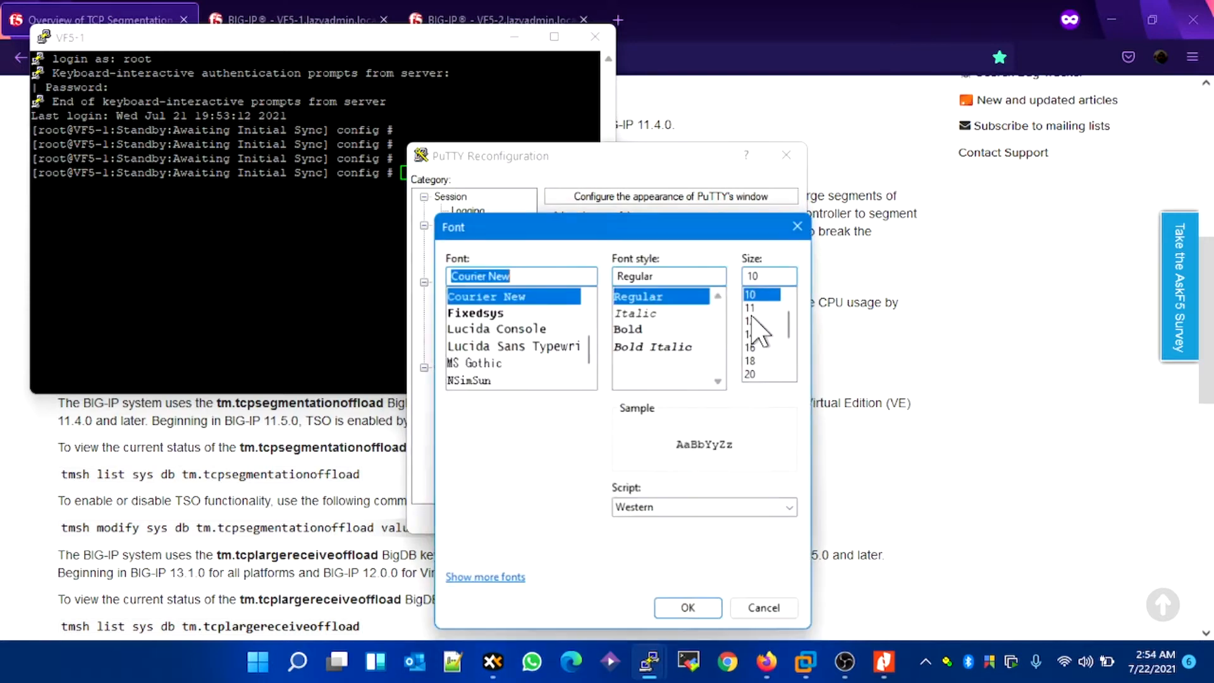
click(751, 347)
click(751, 361)
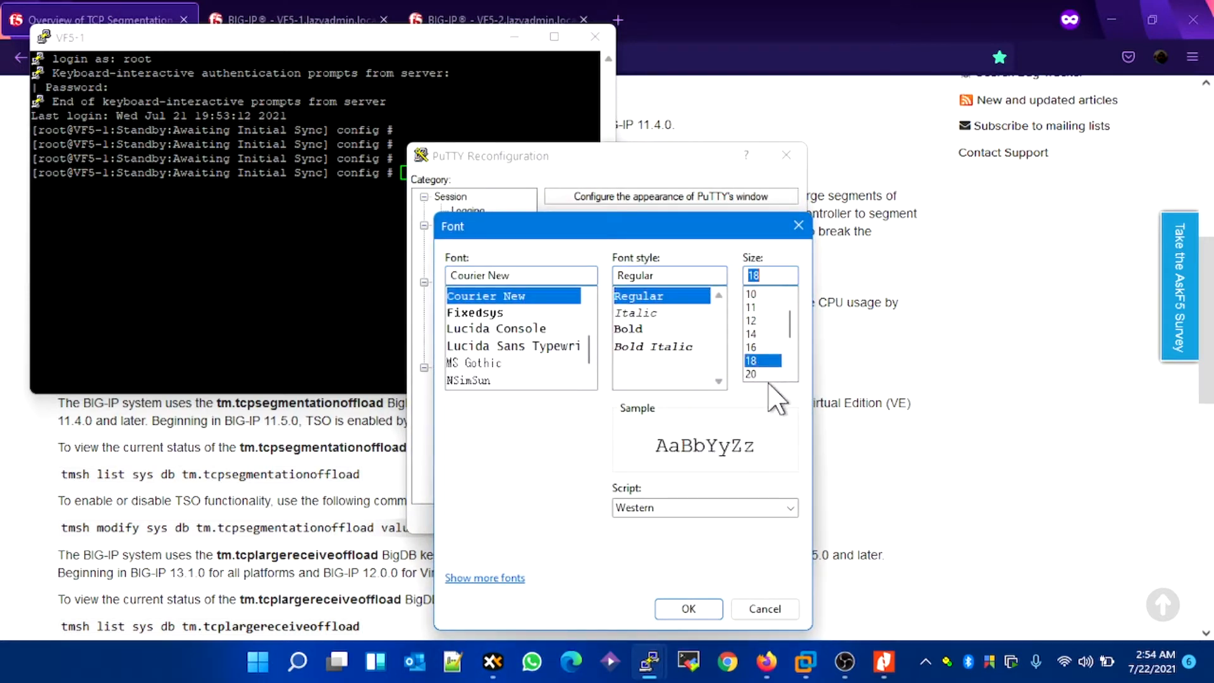
click(753, 373)
click(688, 608)
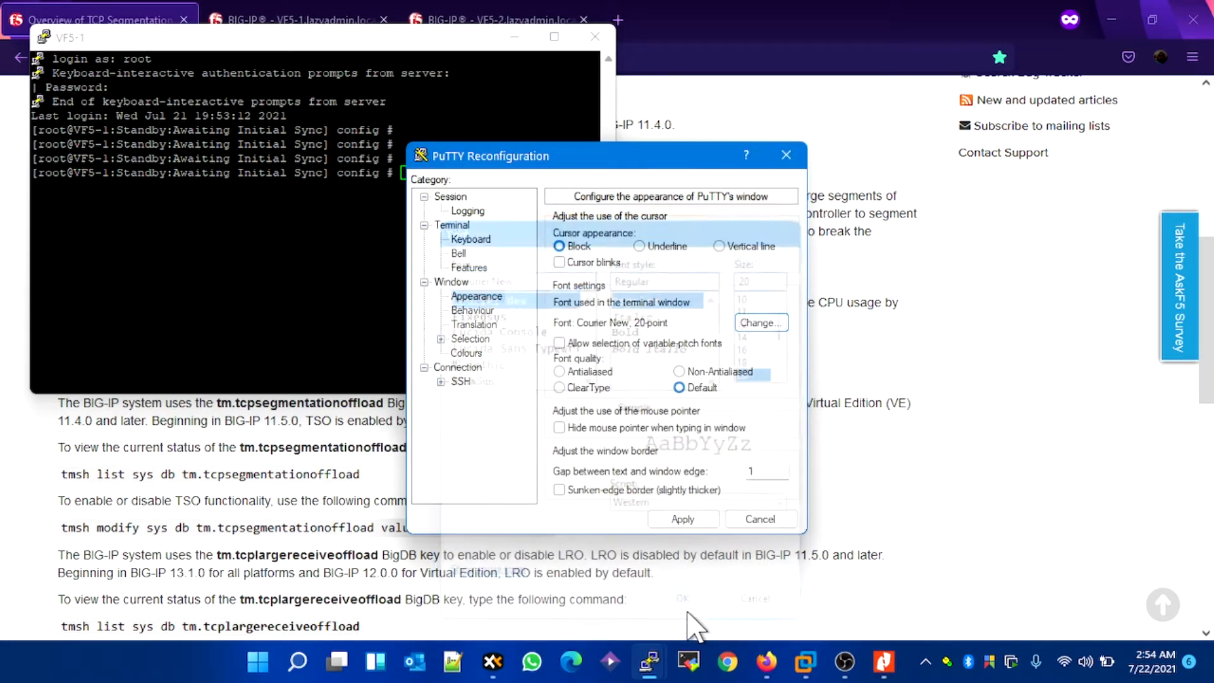
click(683, 519)
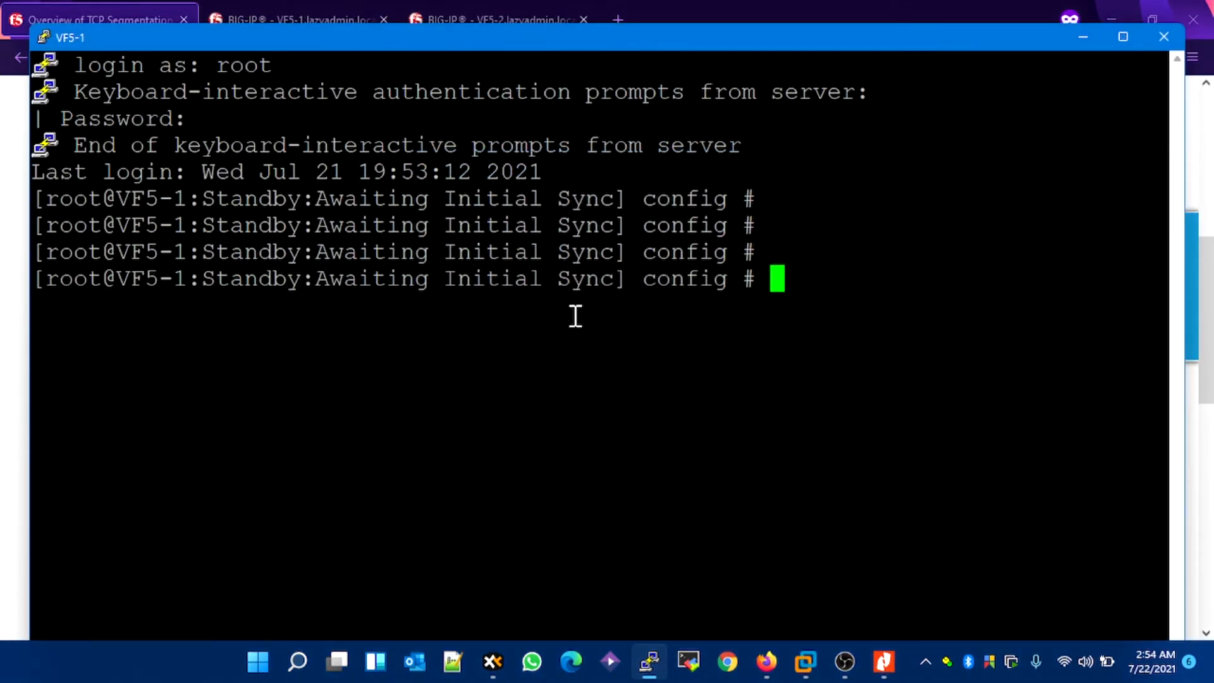
Step: Copy the TSO status command from the article and run it on VF5-1: tmsh list sys db tm.tcpsegmentationoffload
drag(285, 46, 312, 54)
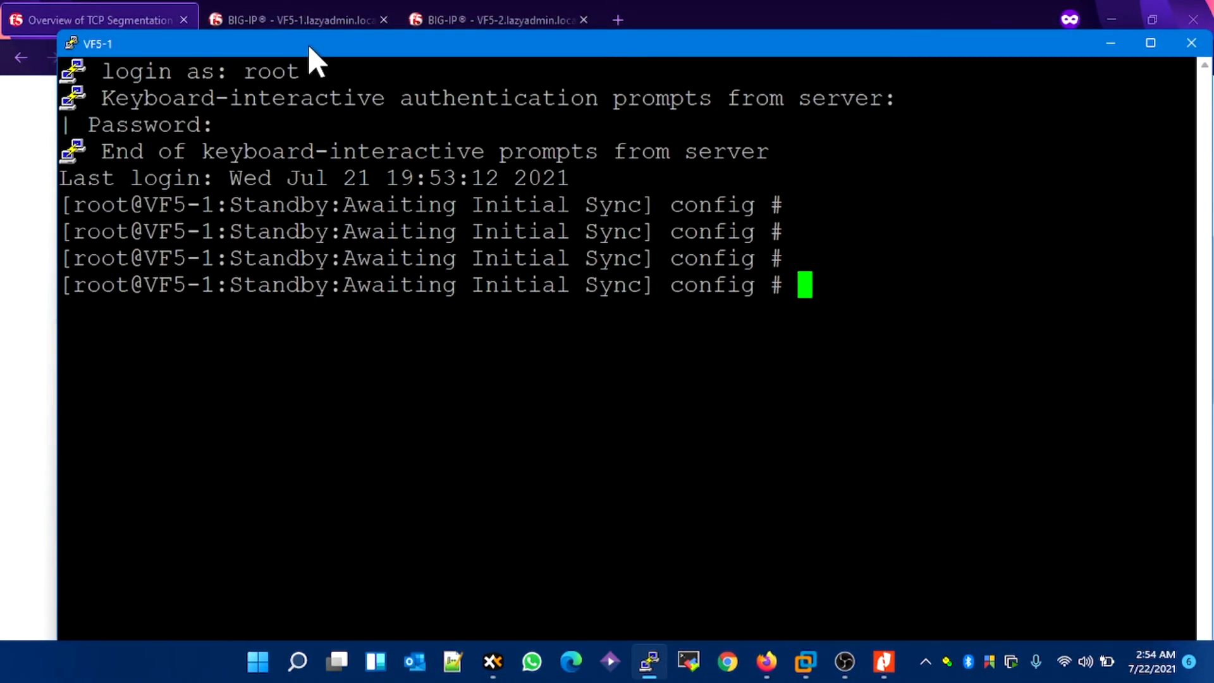
click(7, 314)
scroll(238, 401, down, 3)
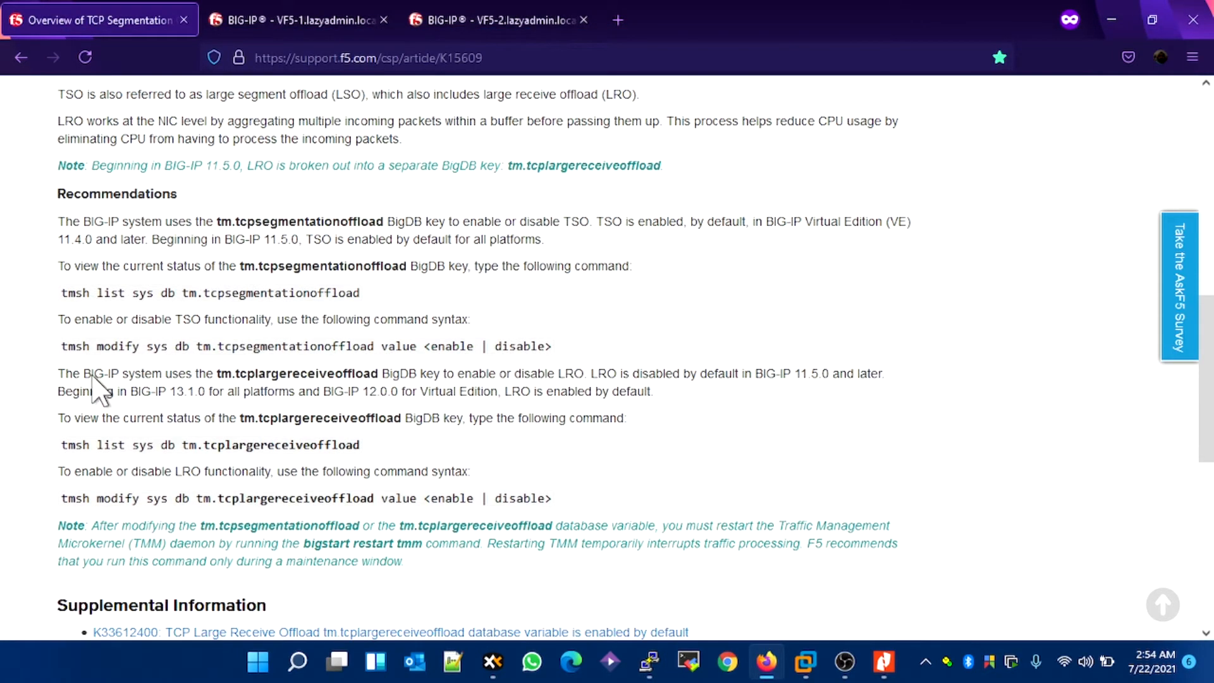
drag(64, 293, 364, 297)
key(ctrl+c)
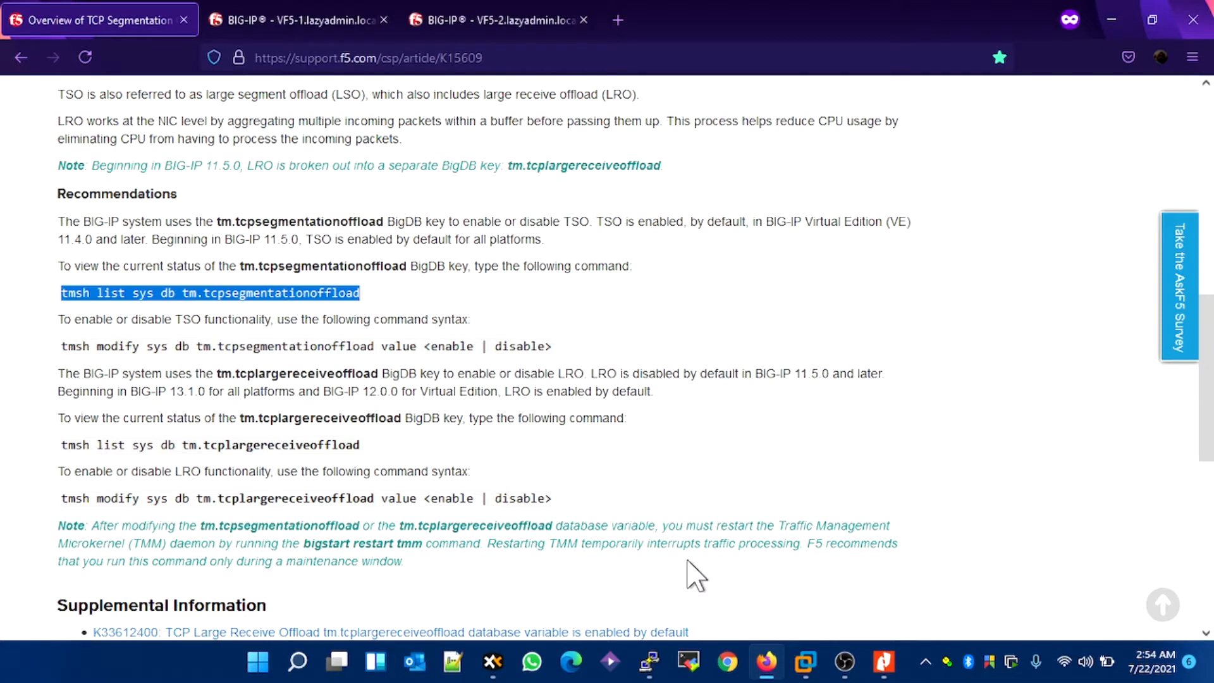
click(650, 658)
right_click(671, 433)
key(Return)
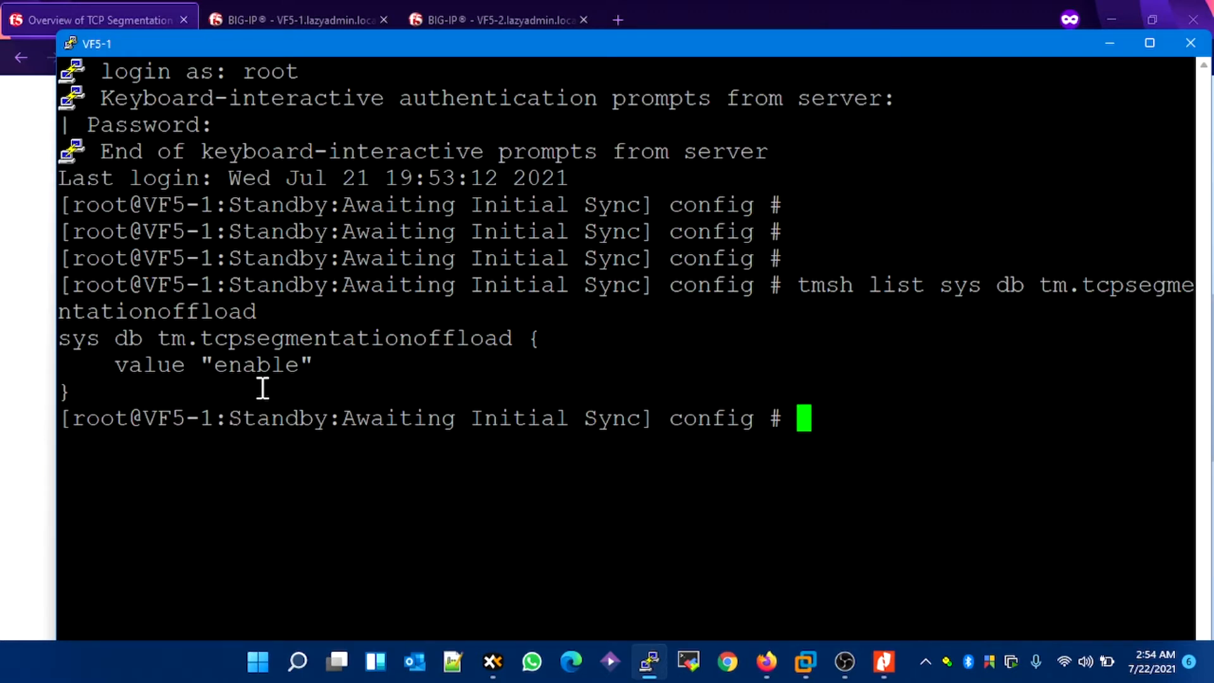
Step: Copy the LRO status command from the article and run it on VF5-1: tmsh list sys db tm.tcplargereceiveoffload
click(2, 476)
click(10, 491)
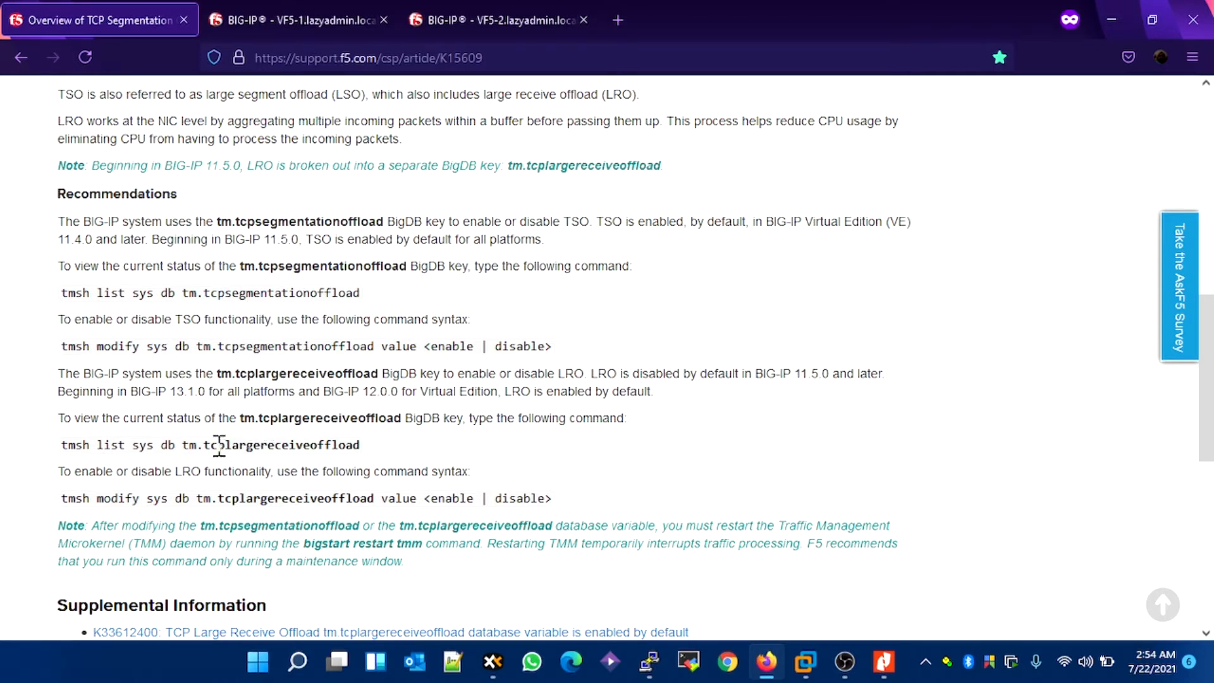
drag(63, 444, 370, 445)
key(ctrl+c)
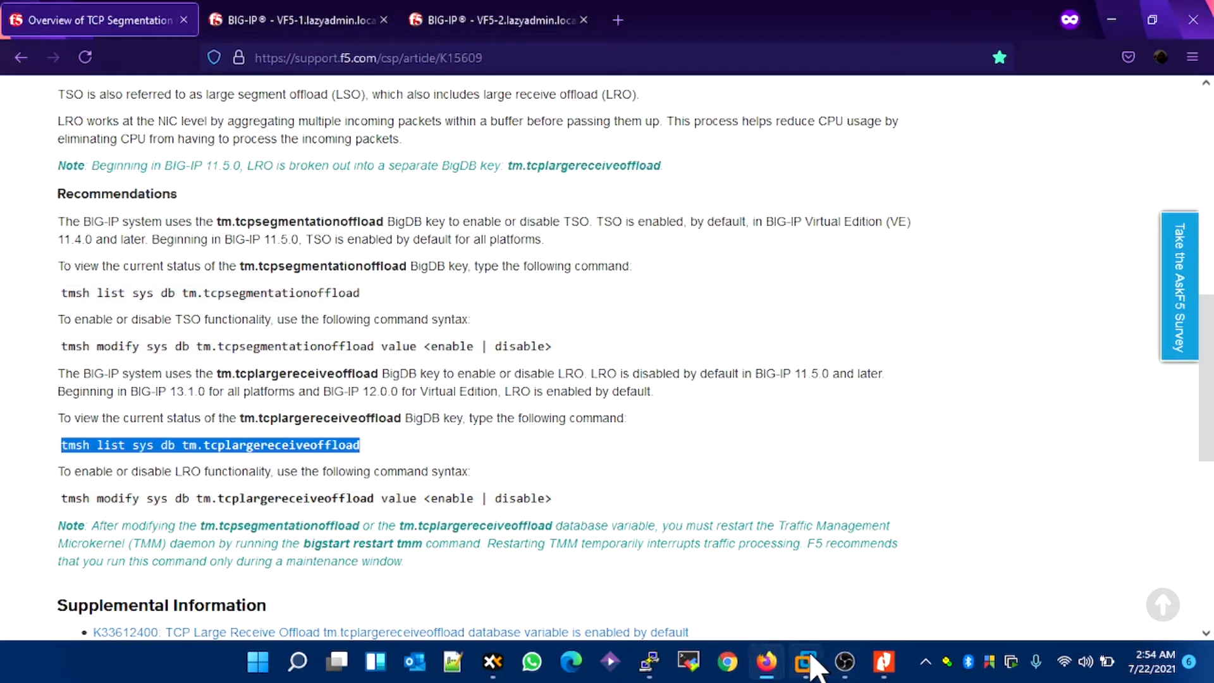
click(648, 661)
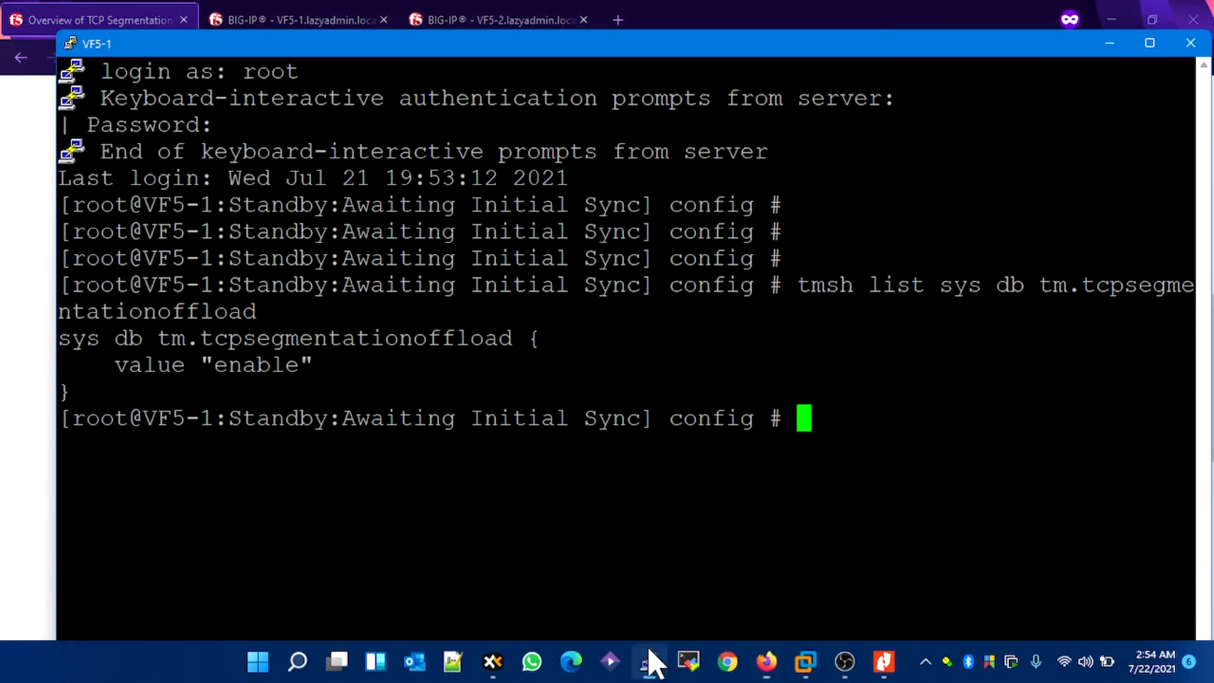
right_click(633, 517)
key(Return)
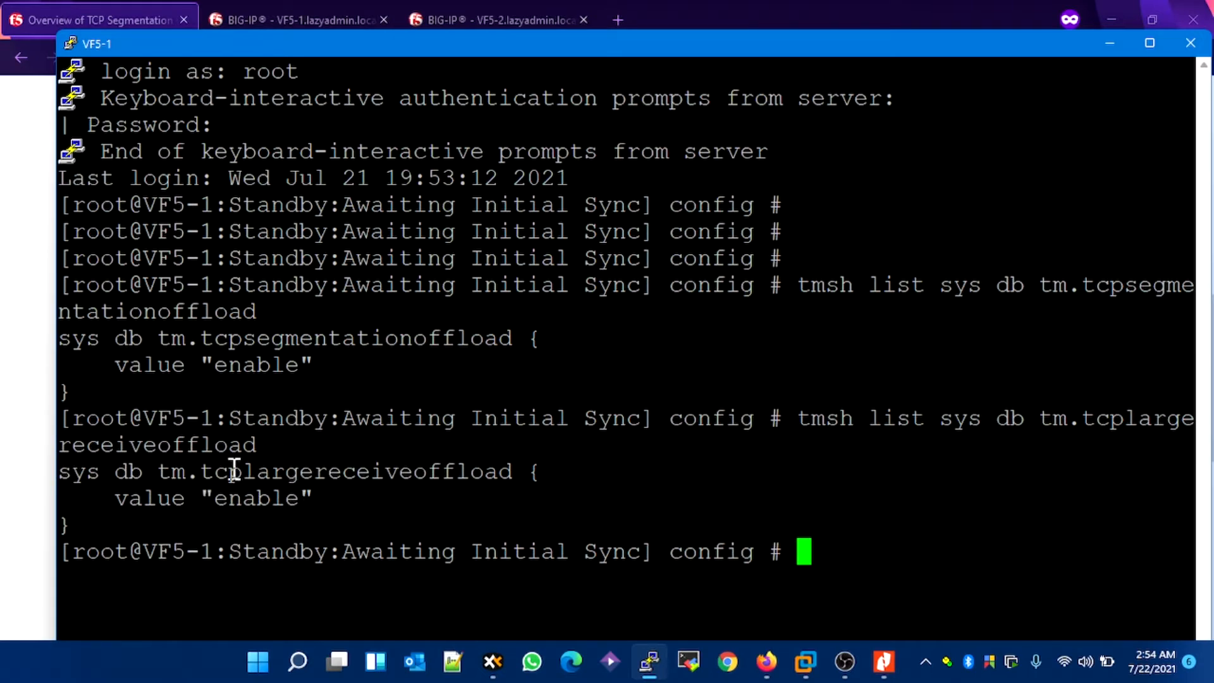
Step: Disable TSO on VF5-1 with the article's command: tmsh modify sys db tm.tcpsegmentationoffload value disable
click(6, 364)
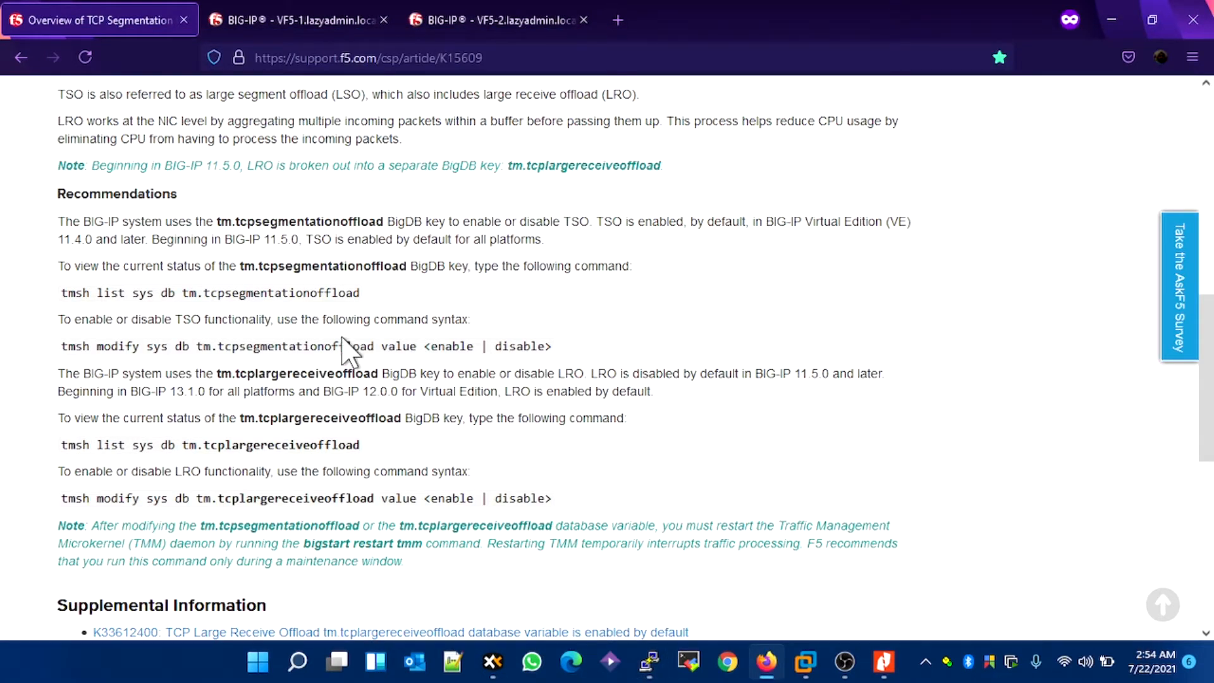
drag(62, 346, 419, 347)
key(ctrl+c)
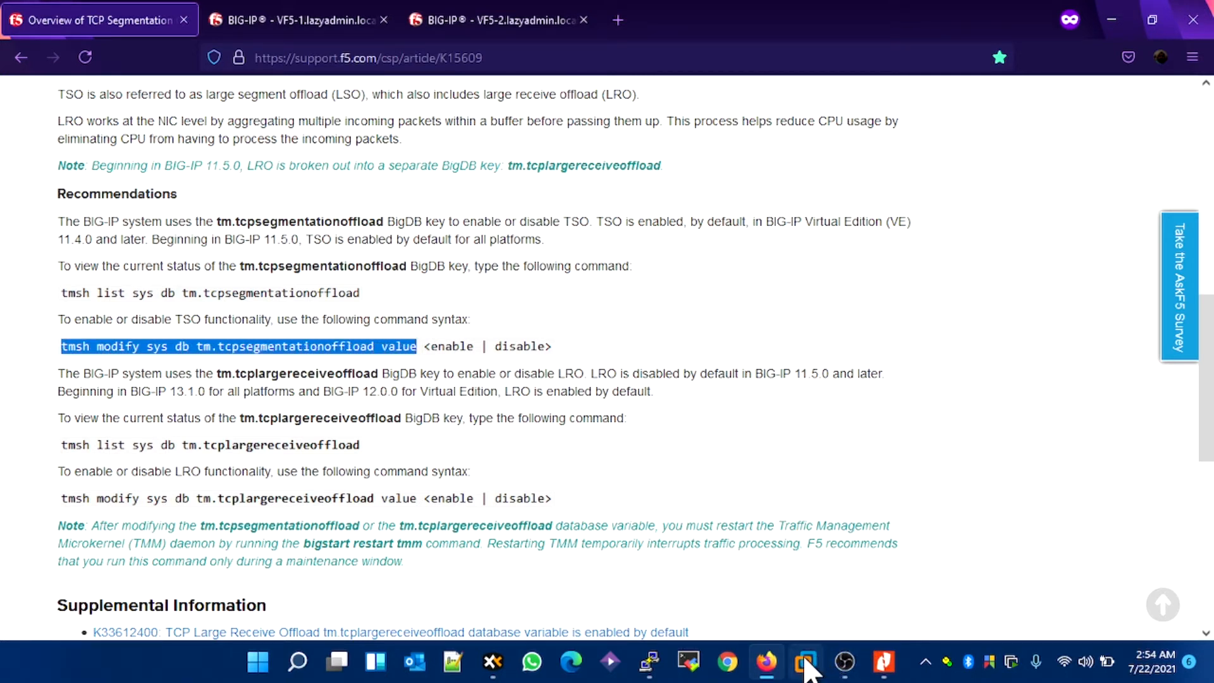
click(650, 661)
right_click(779, 494)
text(disable)
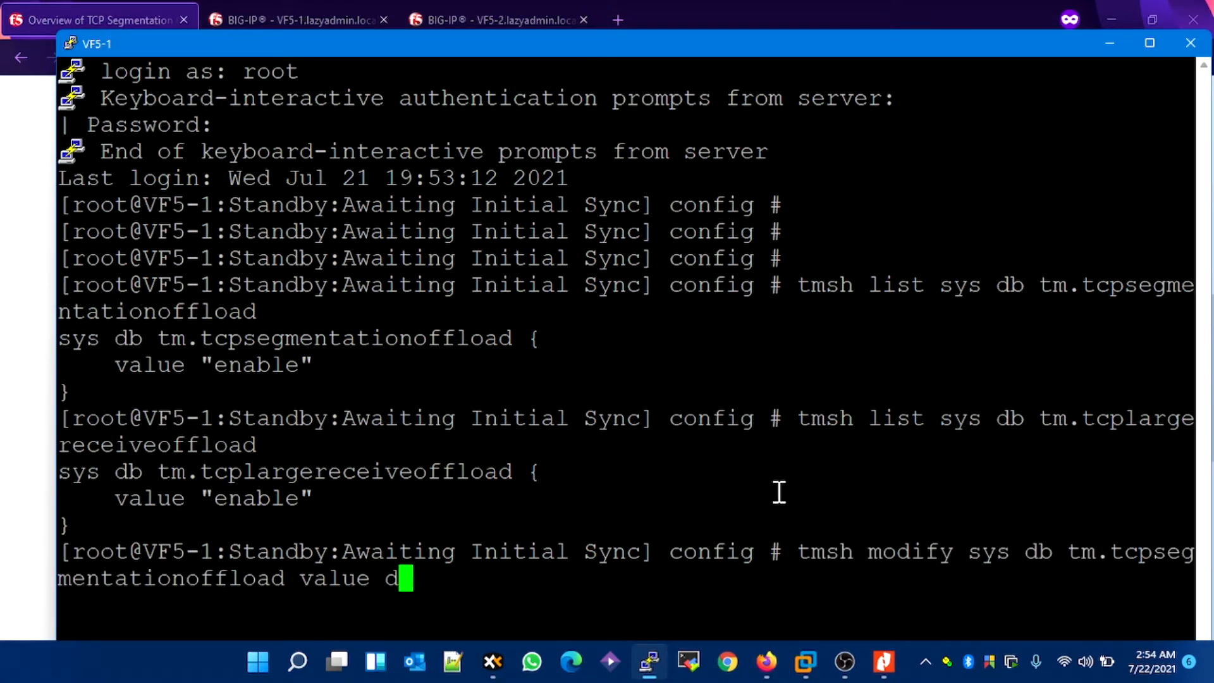
key(Return)
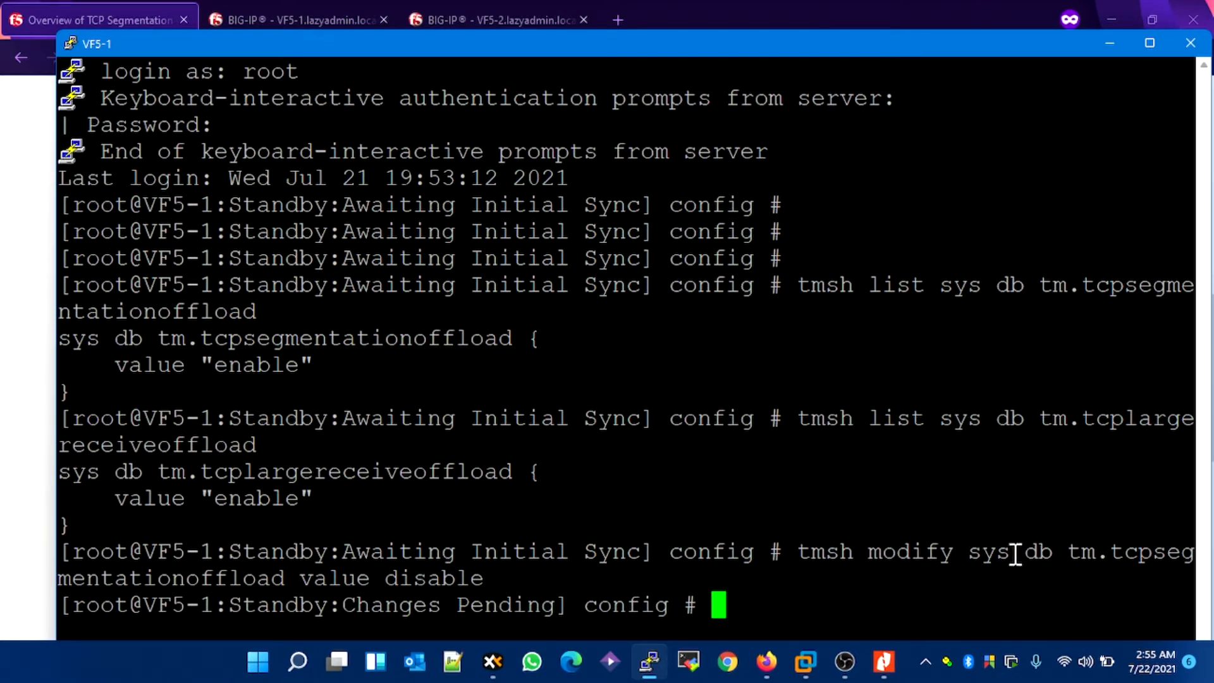
Step: Disable LRO on VF5-1 with the article's command, tmsh modify sys db tm.tcplargereceiveoffload value disable, and maximize the terminal window
click(30, 422)
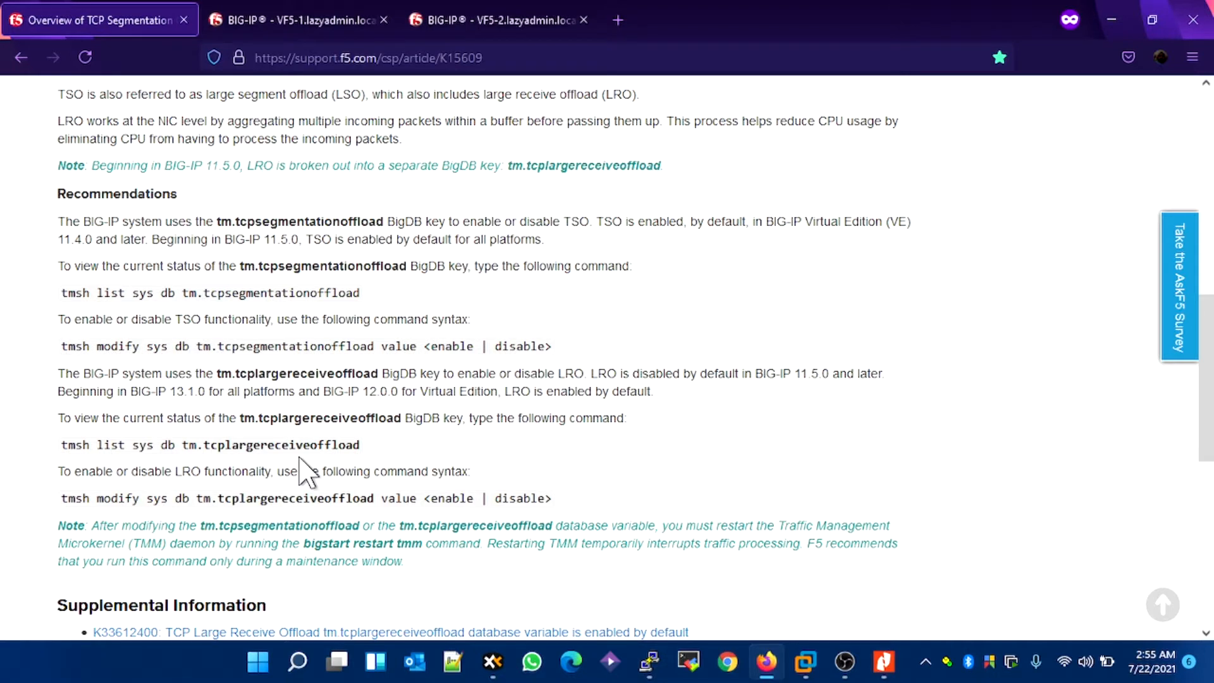
drag(62, 497, 417, 499)
key(ctrl+c)
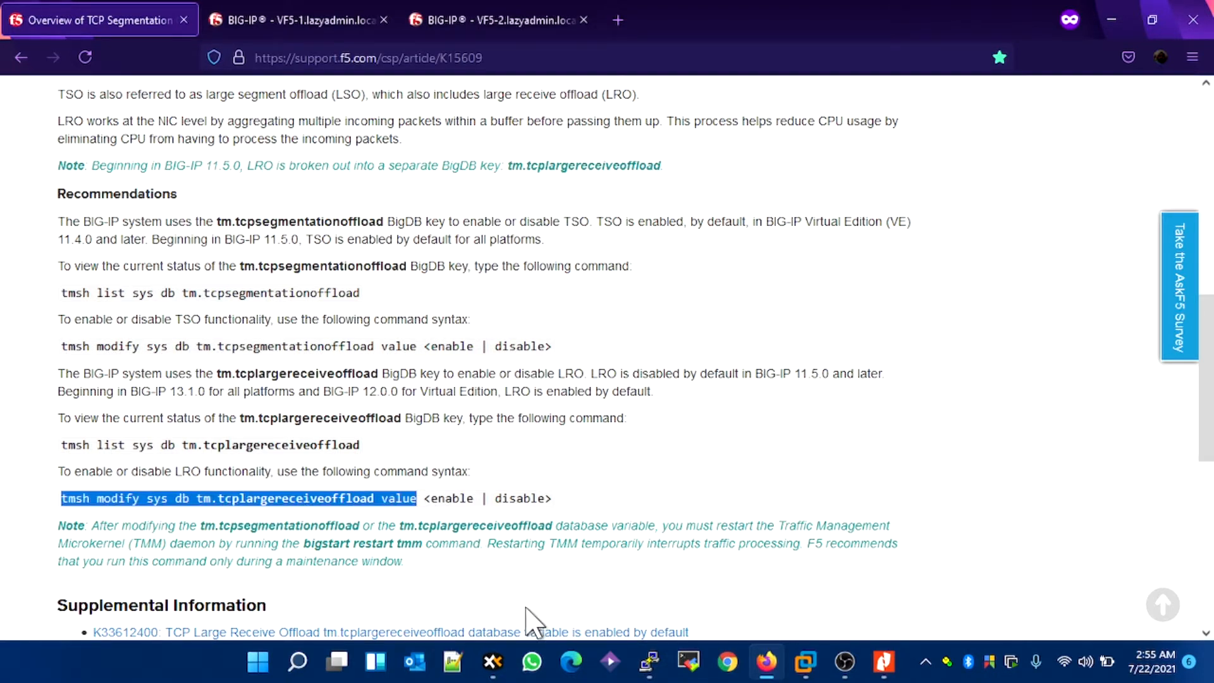
click(649, 662)
right_click(597, 462)
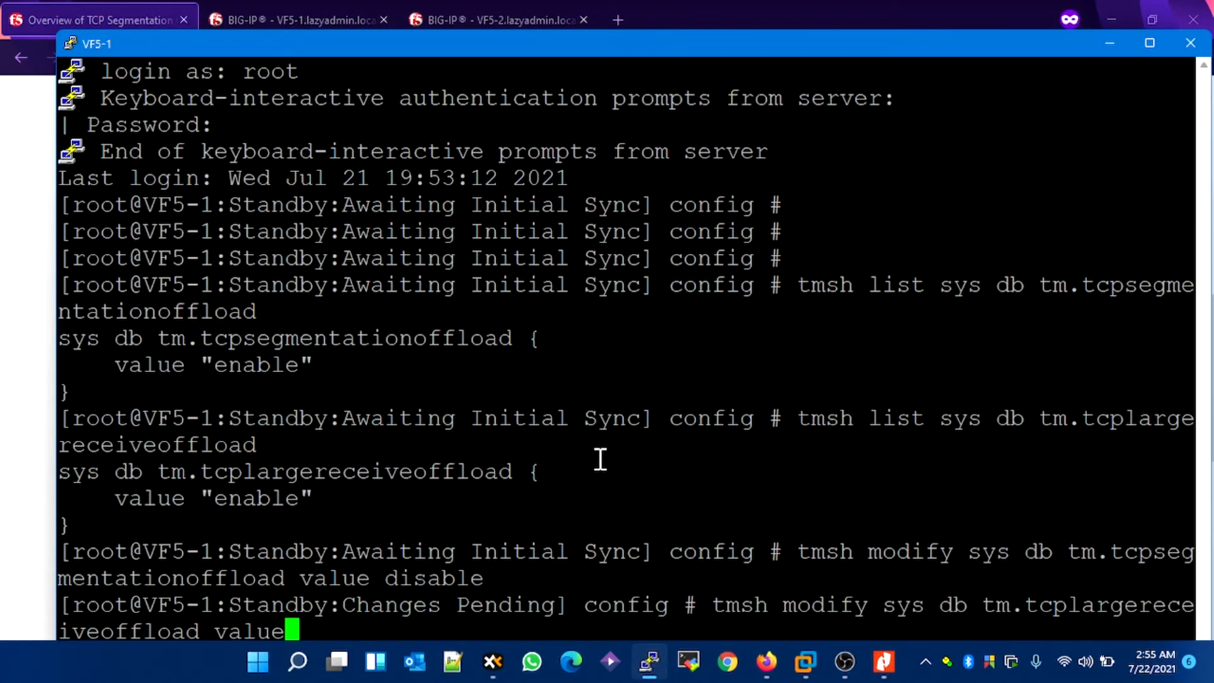
text(disable)
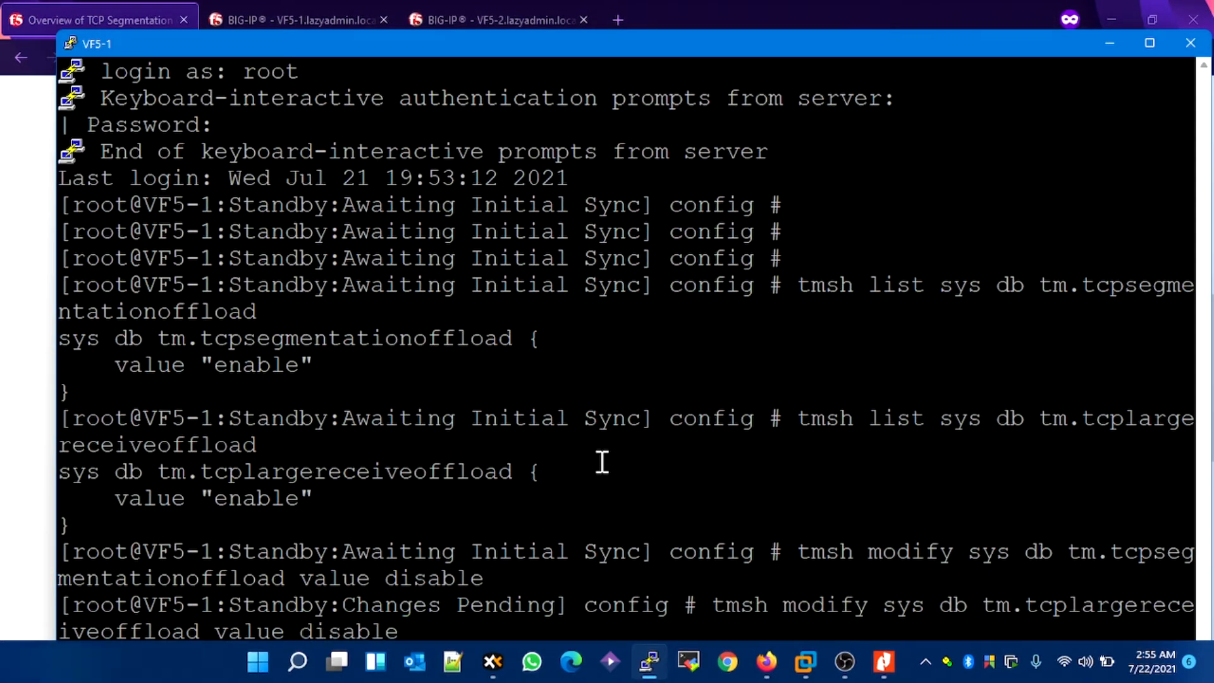
drag(411, 42, 401, 1)
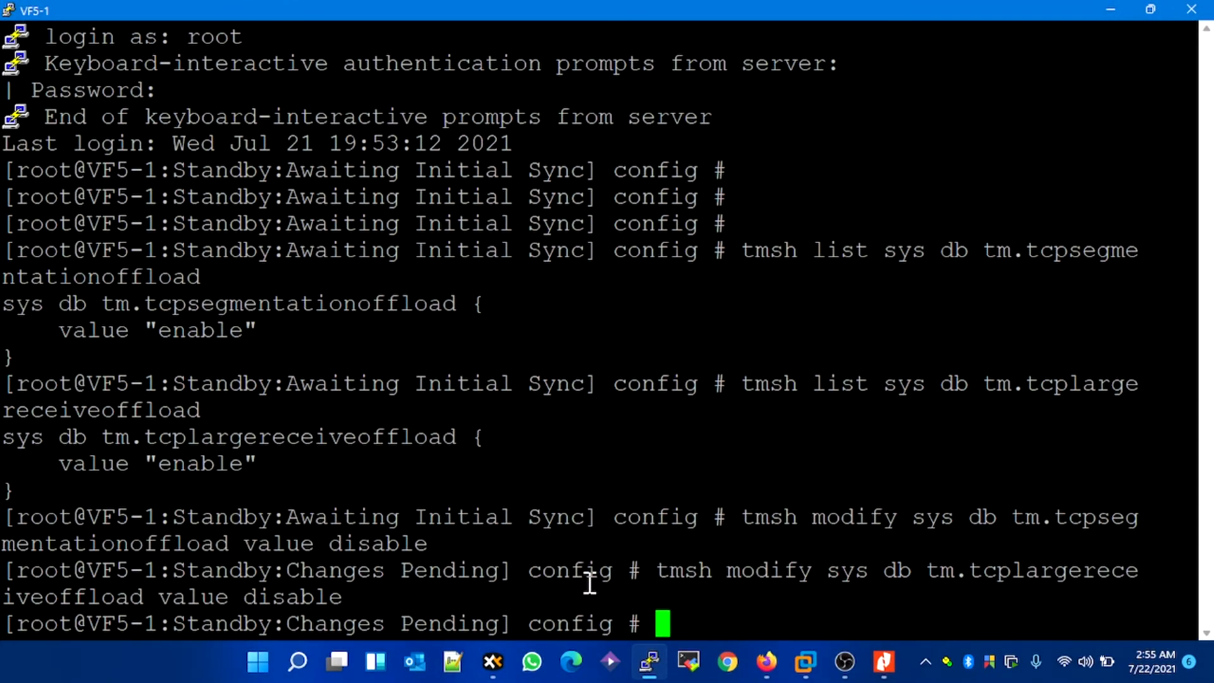
key(Return)
key(Return)
key(Return)
key(Return)
key(Return)
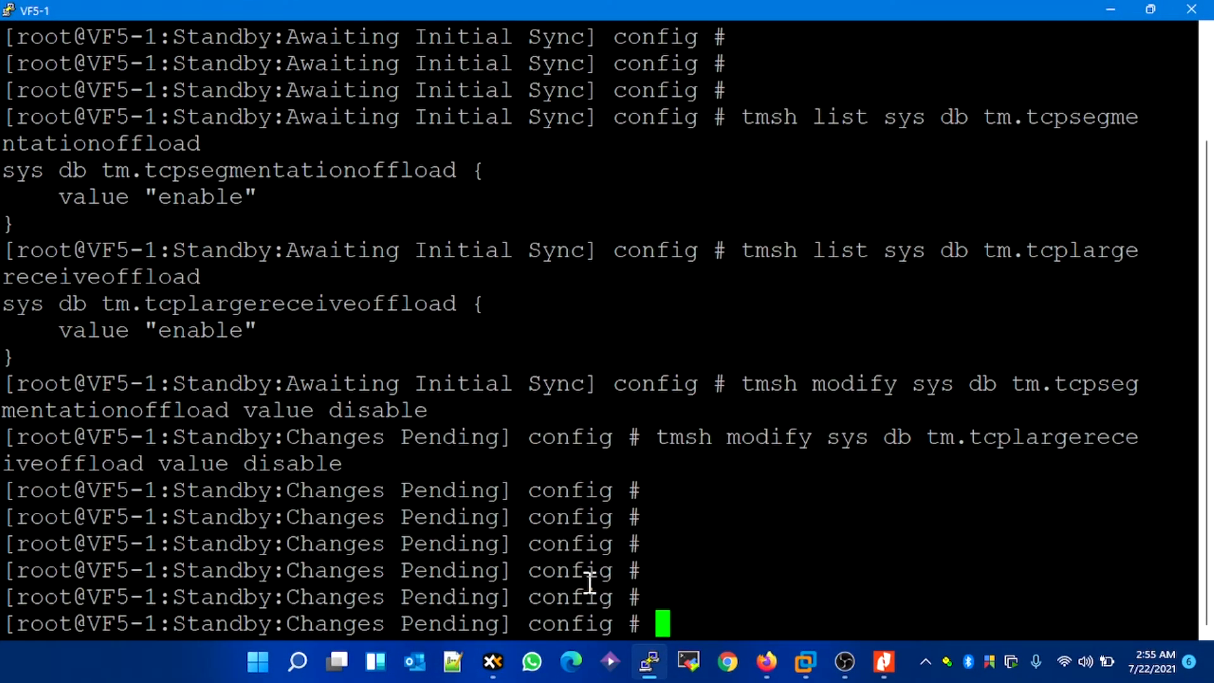
Step: Clear the VF5-1 terminal screen with the clear command
text(cle)
key(BackSpace)
text(s)
key(Return)
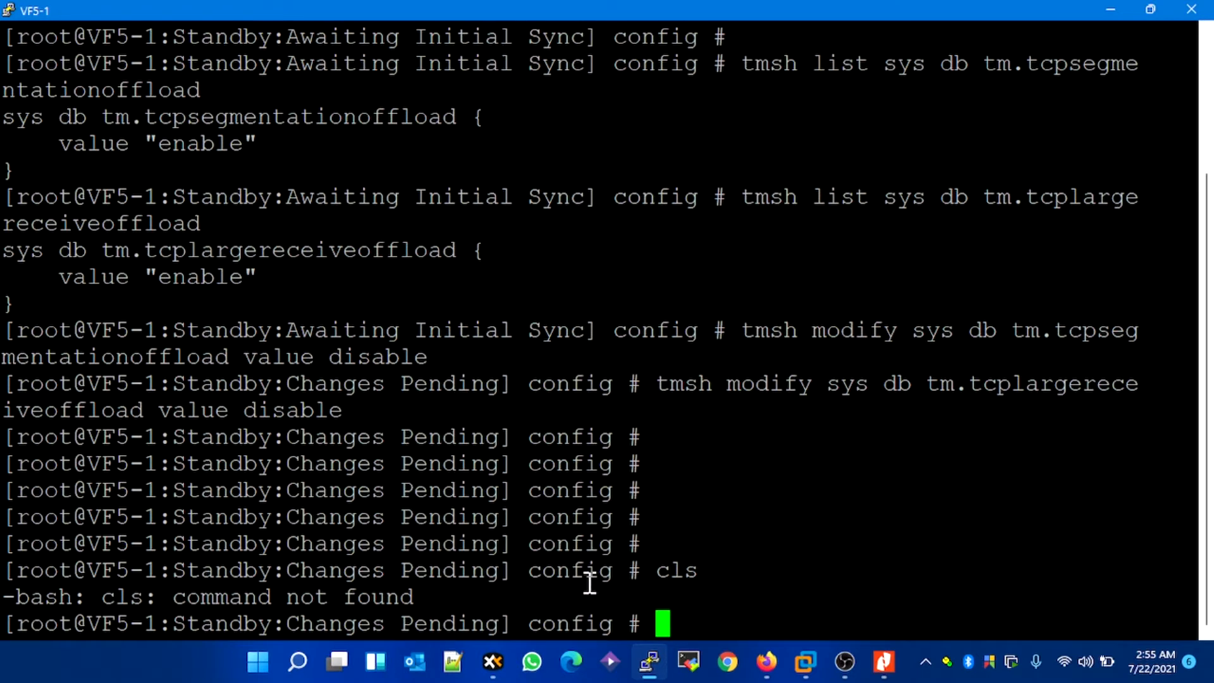
text(clear)
key(Return)
Step: Recheck the TSO setting on VF5-1 by rerunning tmsh list sys db tm.tcpsegmentationoffload from the command history
key(Up)
key(Up)
key(Up)
key(Up)
key(Up)
key(Up)
key(Up)
key(Down)
key(Return)
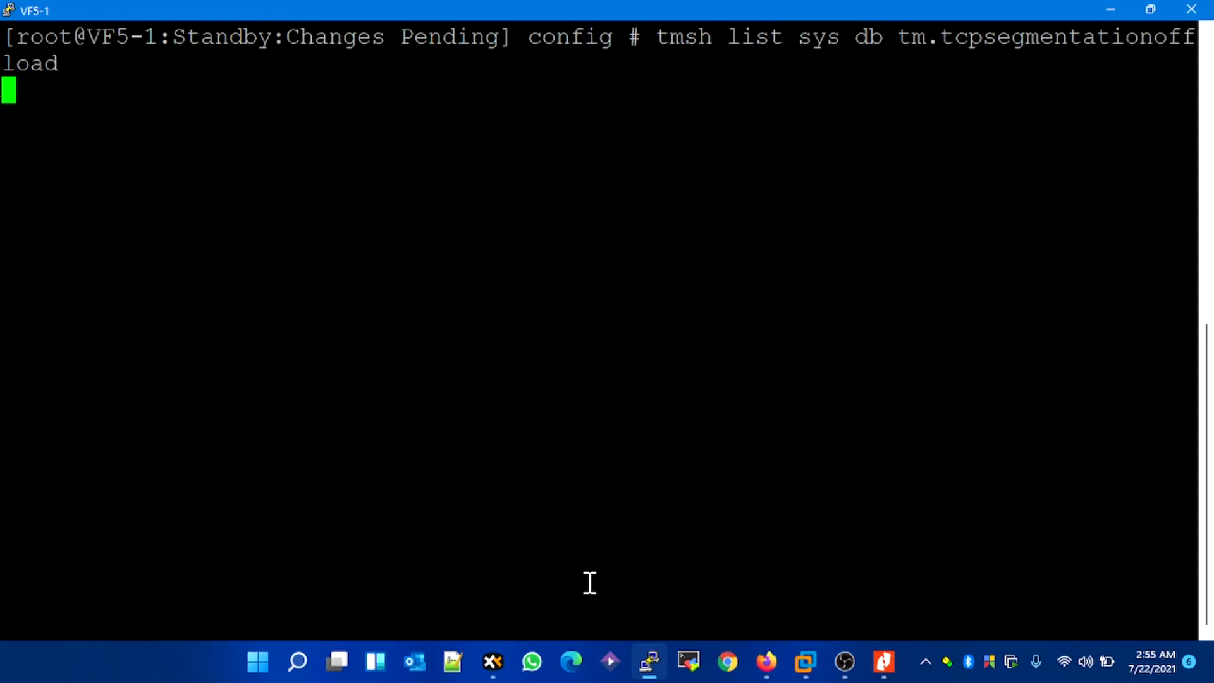
Step: Recheck the LRO setting on VF5-1 by rerunning tmsh list sys db tm.tcplargereceiveoffload from the command history
key(Up)
key(Up)
key(Up)
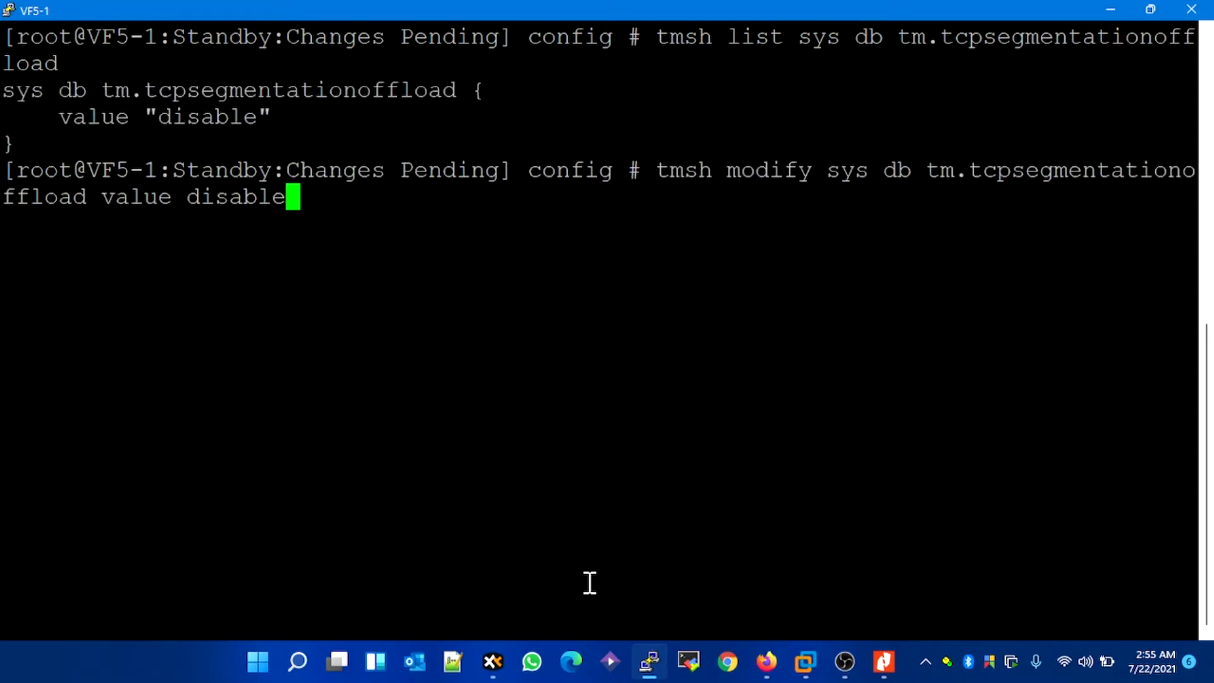
key(Up)
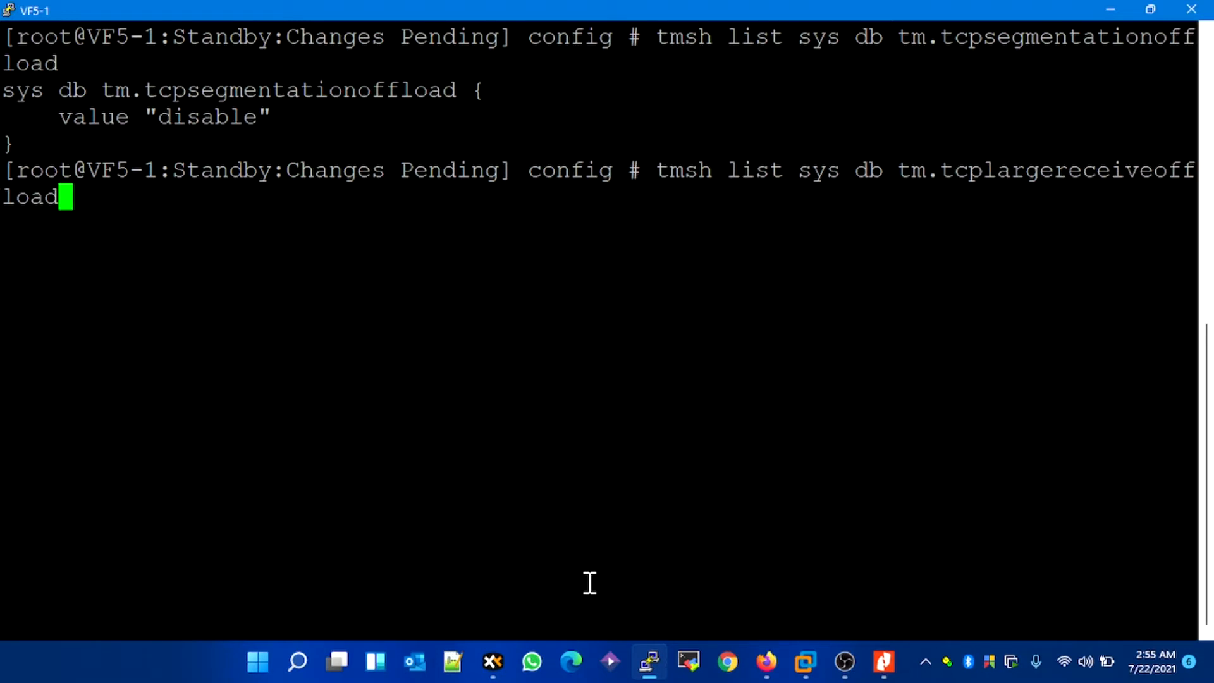
key(Return)
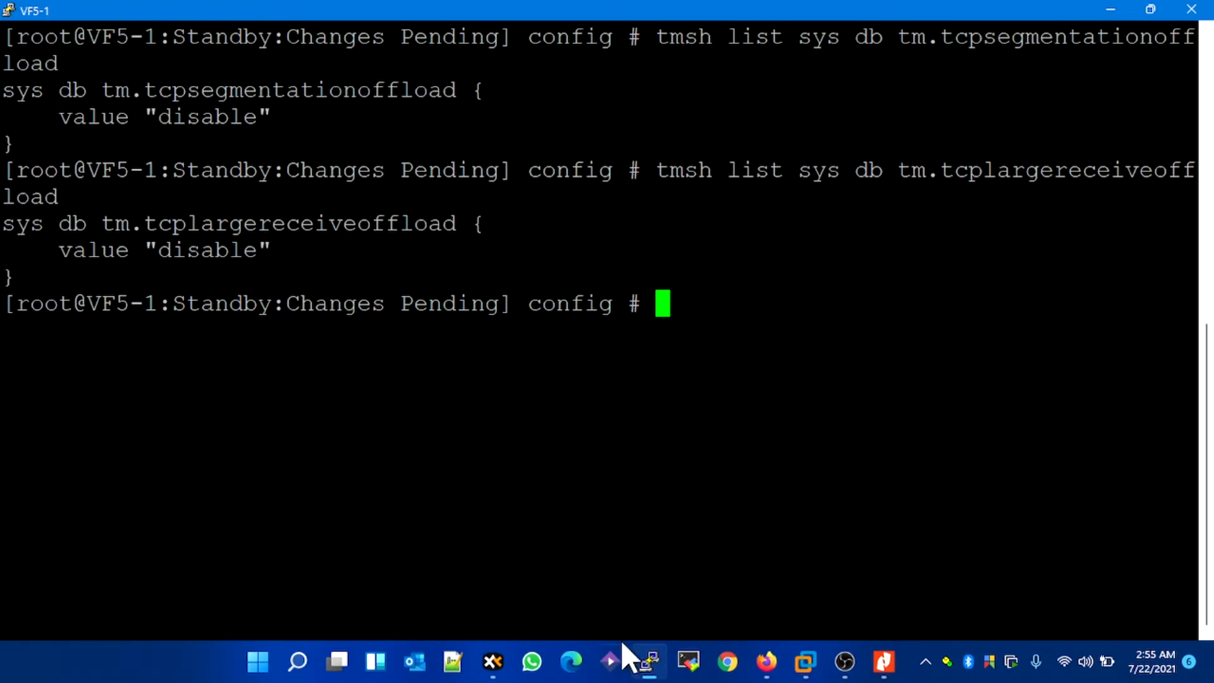
Step: Start a second PuTTY window and open an SSH connection to the host 172.15.1.20
click(657, 664)
right_click(658, 668)
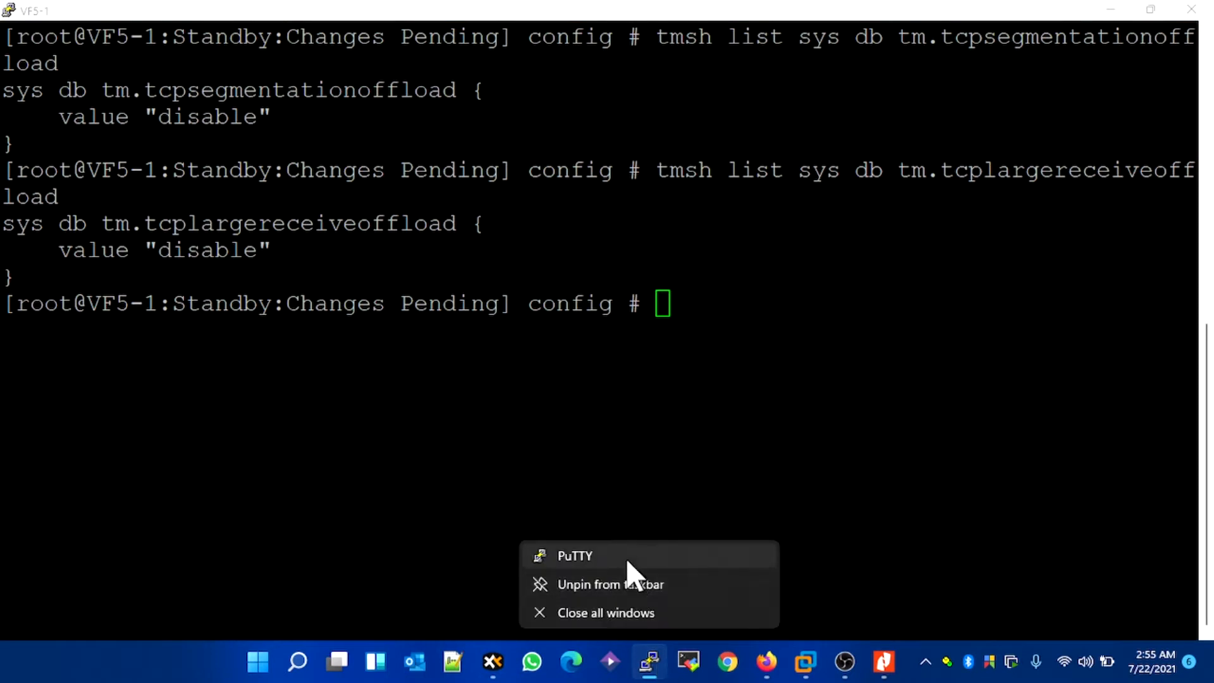
click(626, 555)
text(17)
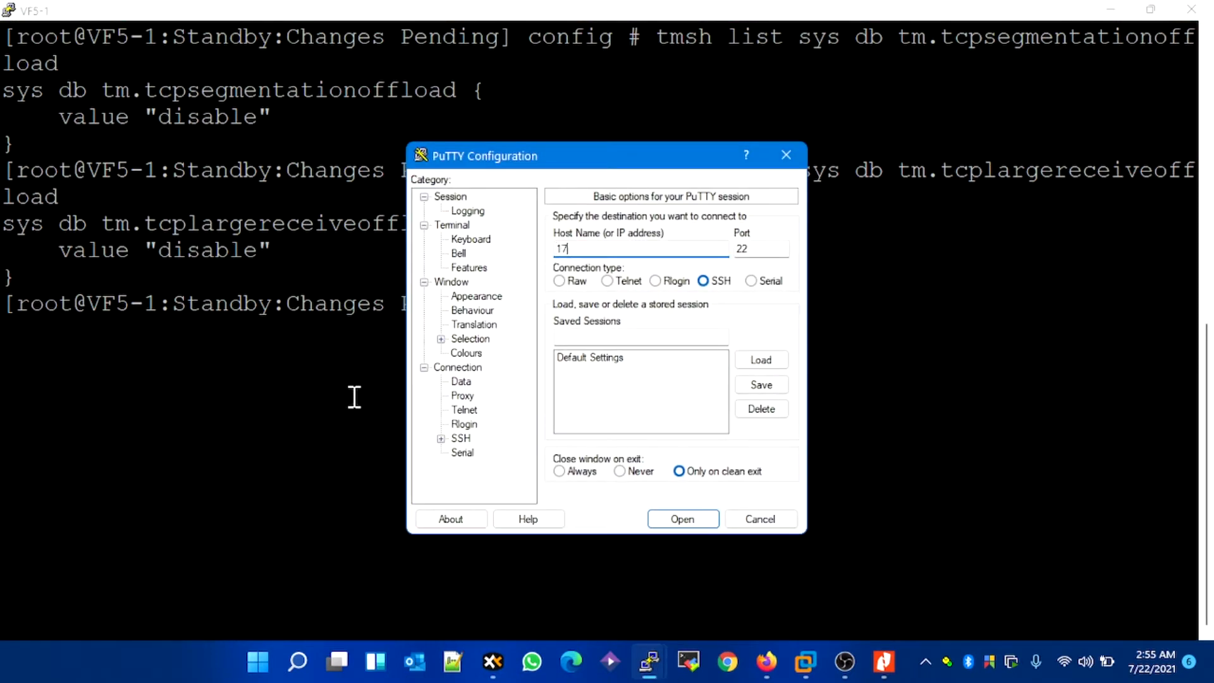
text(2.15.1.20)
key(Return)
key(y)
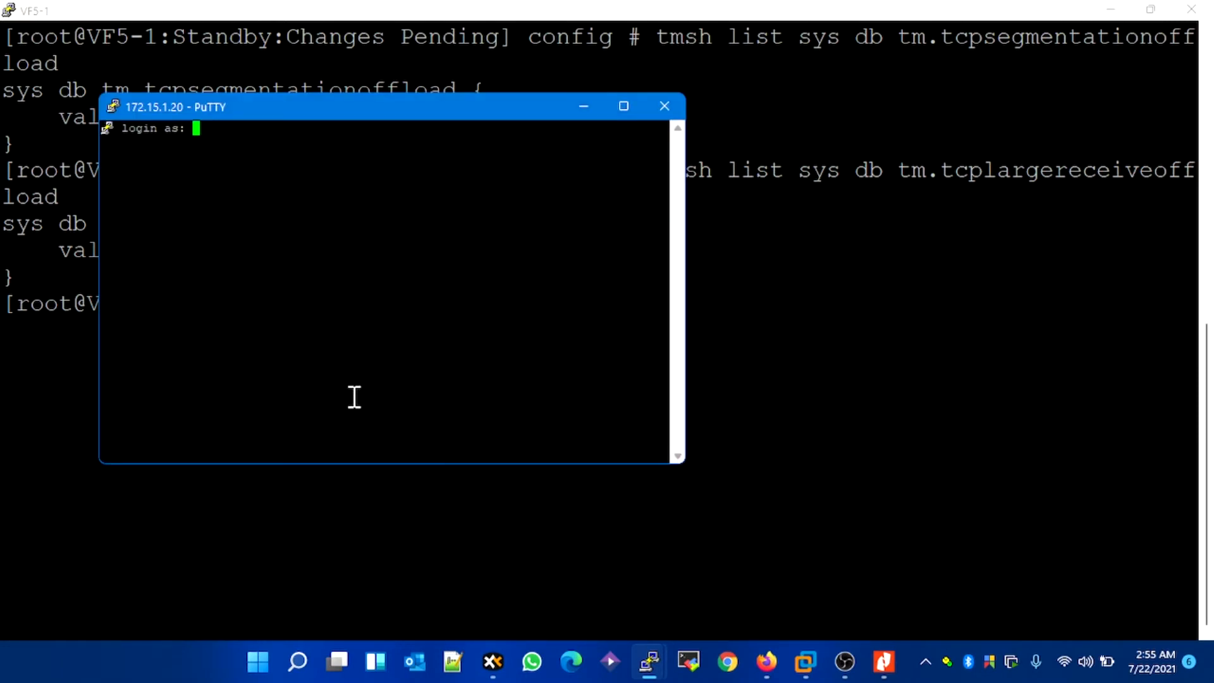
Step: Log in to 172.15.1.20 as root with the account password
text(root)
key(Return)
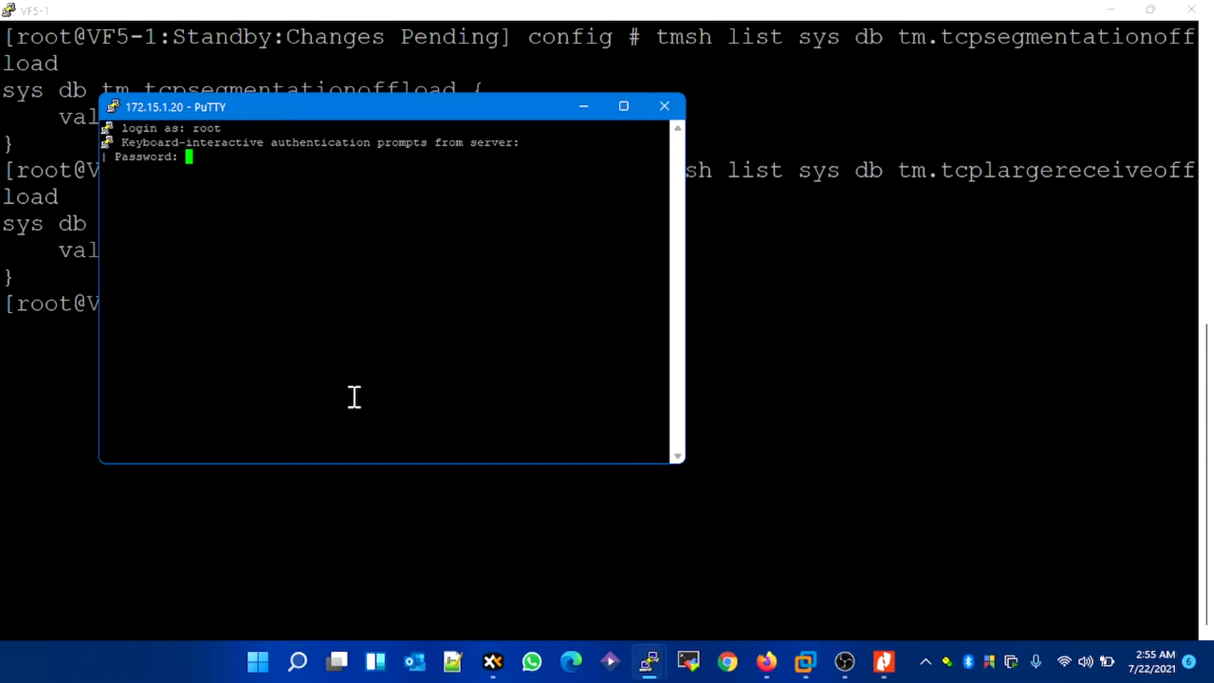
key(Return)
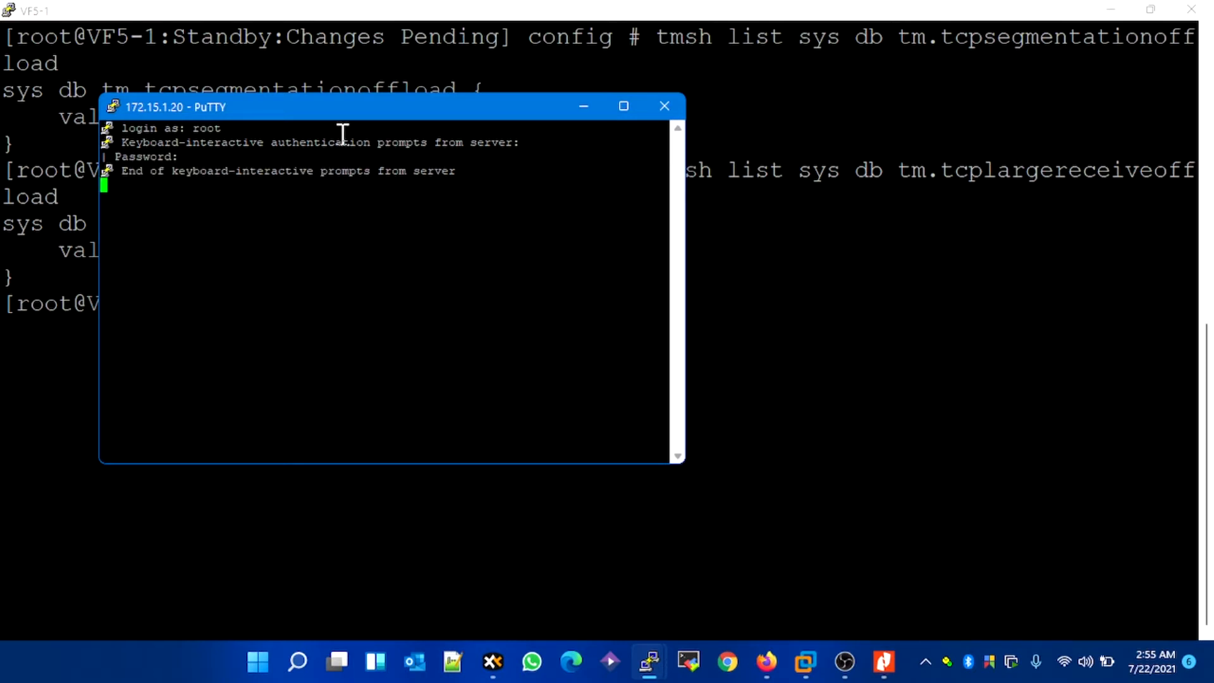
Step: Maximize the VF5-2 terminal window and set its font to Courier New, 20-point, applying the change to the session
double_click(343, 113)
click(8, 9)
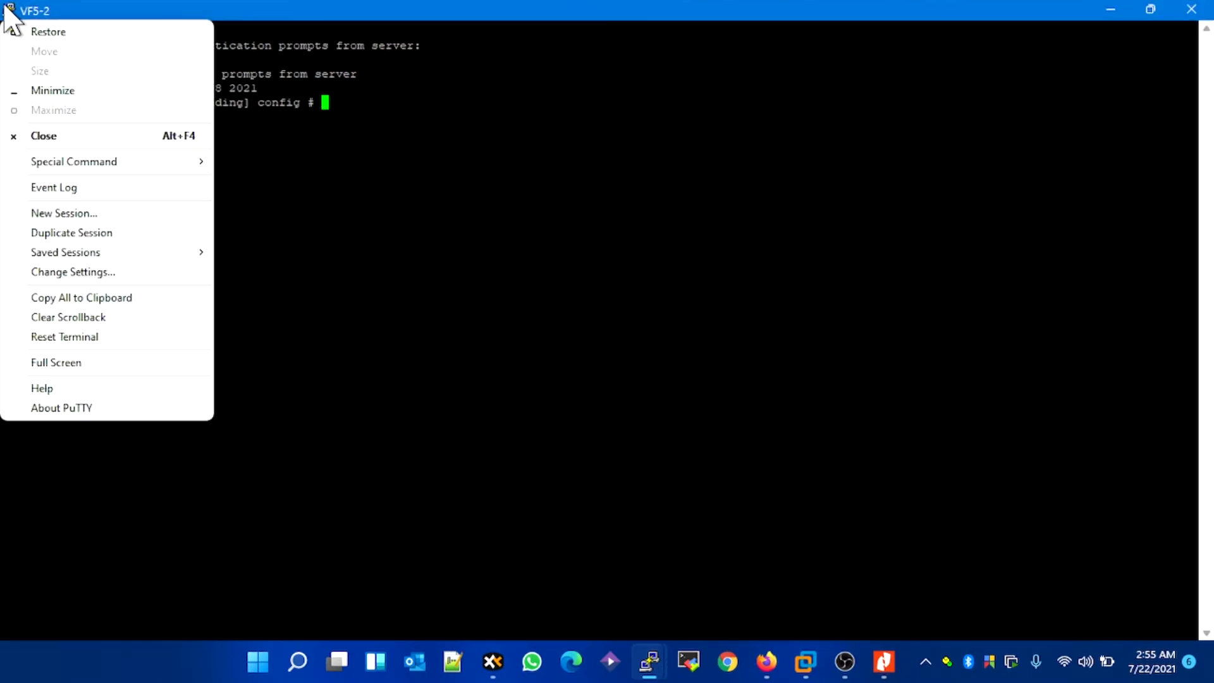
click(101, 272)
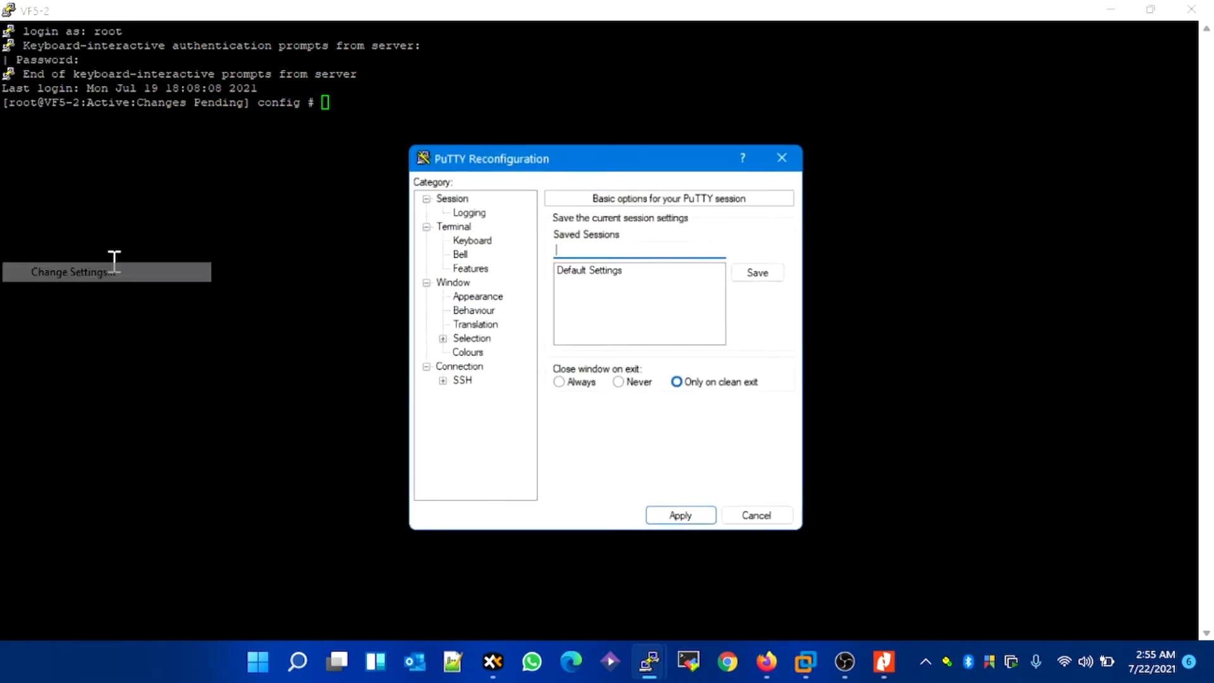
click(492, 297)
click(752, 318)
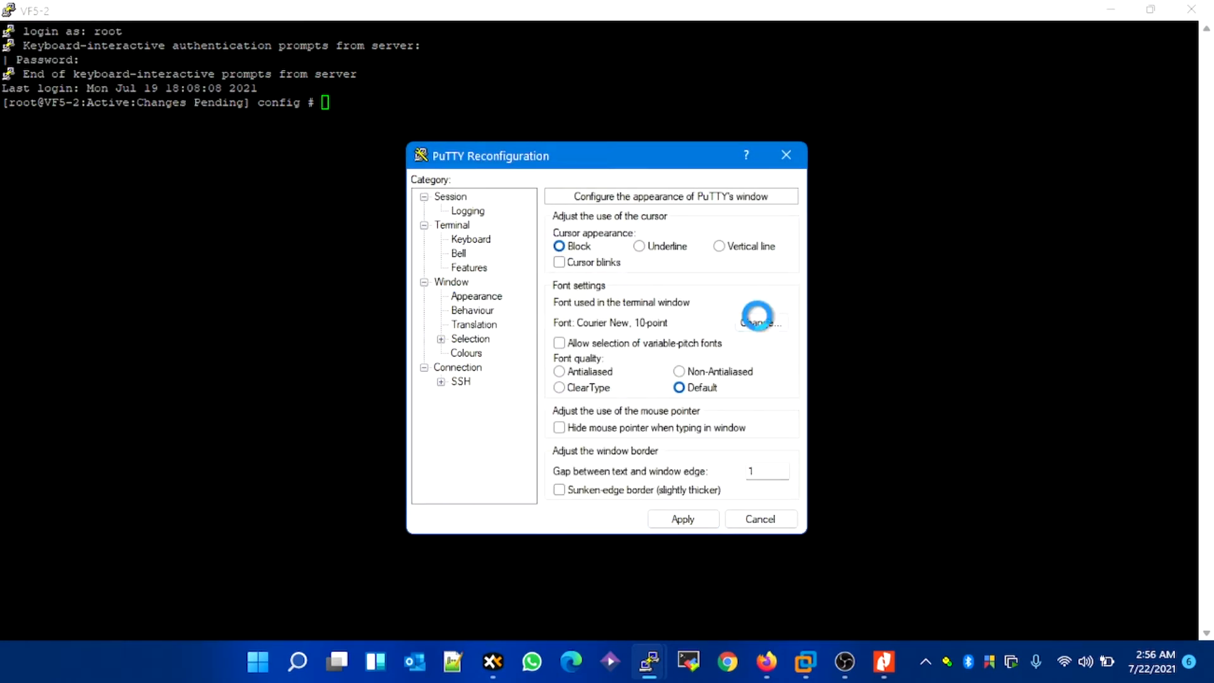
click(778, 373)
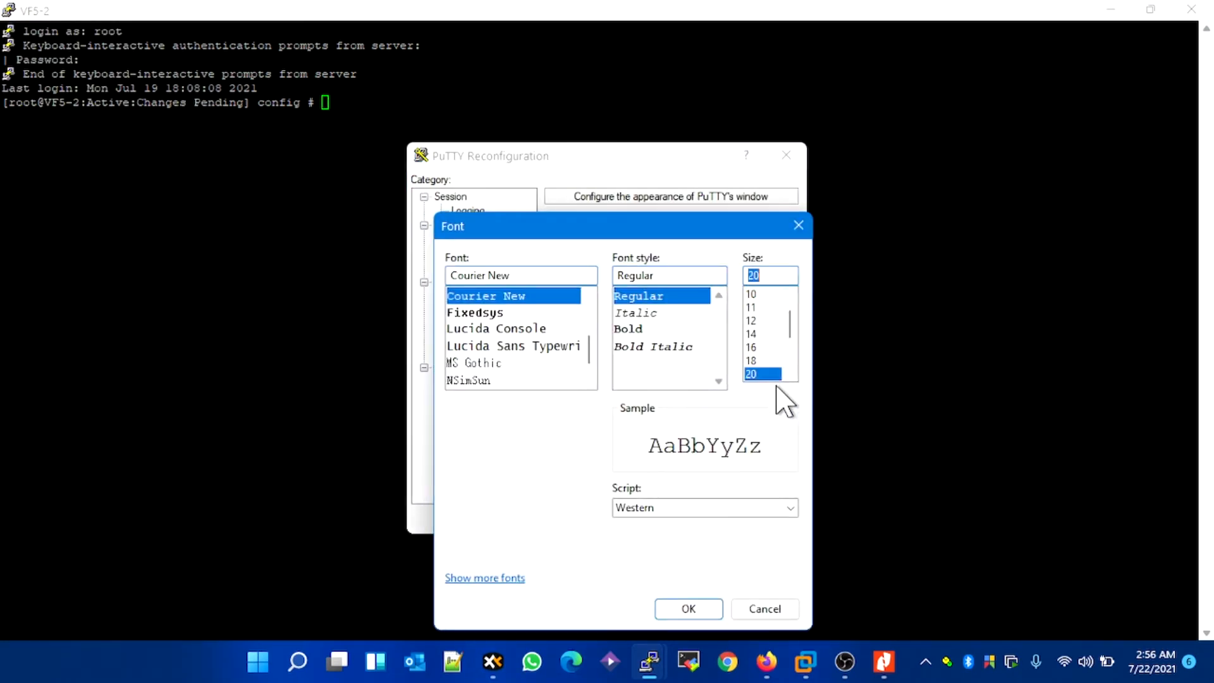
click(692, 610)
click(680, 521)
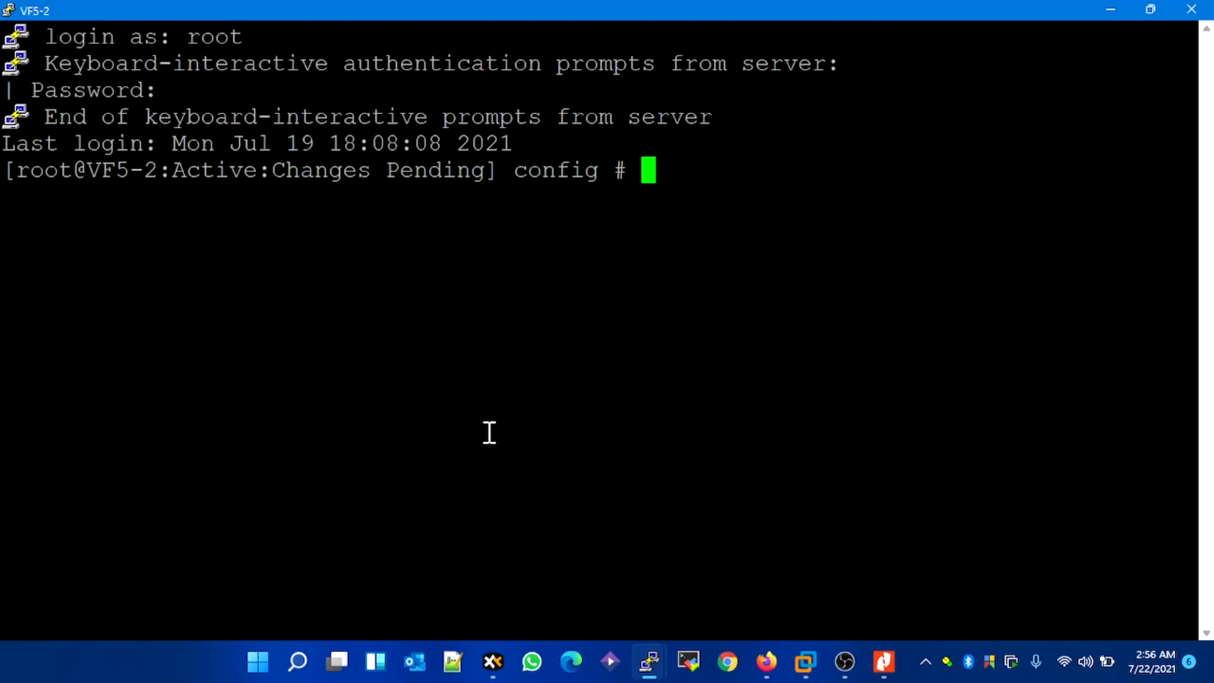
Step: Disable LRO on VF5-2 with the copied command: tmsh modify sys db tm.tcplargereceiveoffload value disable
key(Return)
key(Return)
right_click(523, 426)
text(disable)
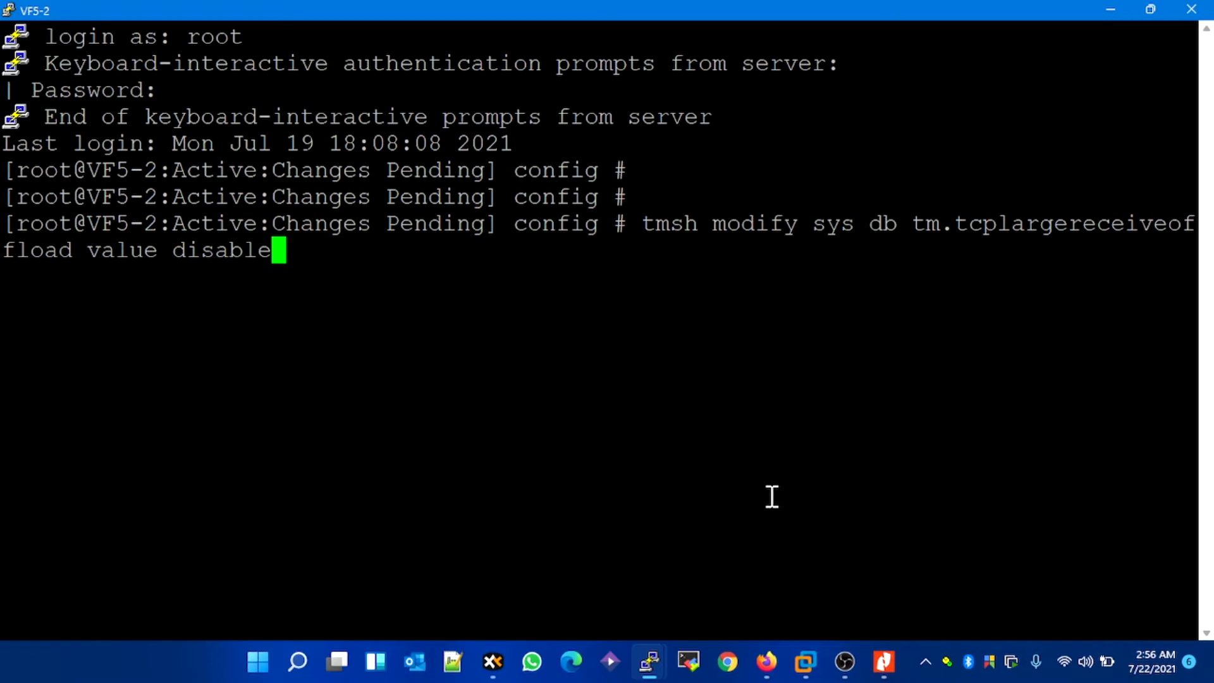
key(Return)
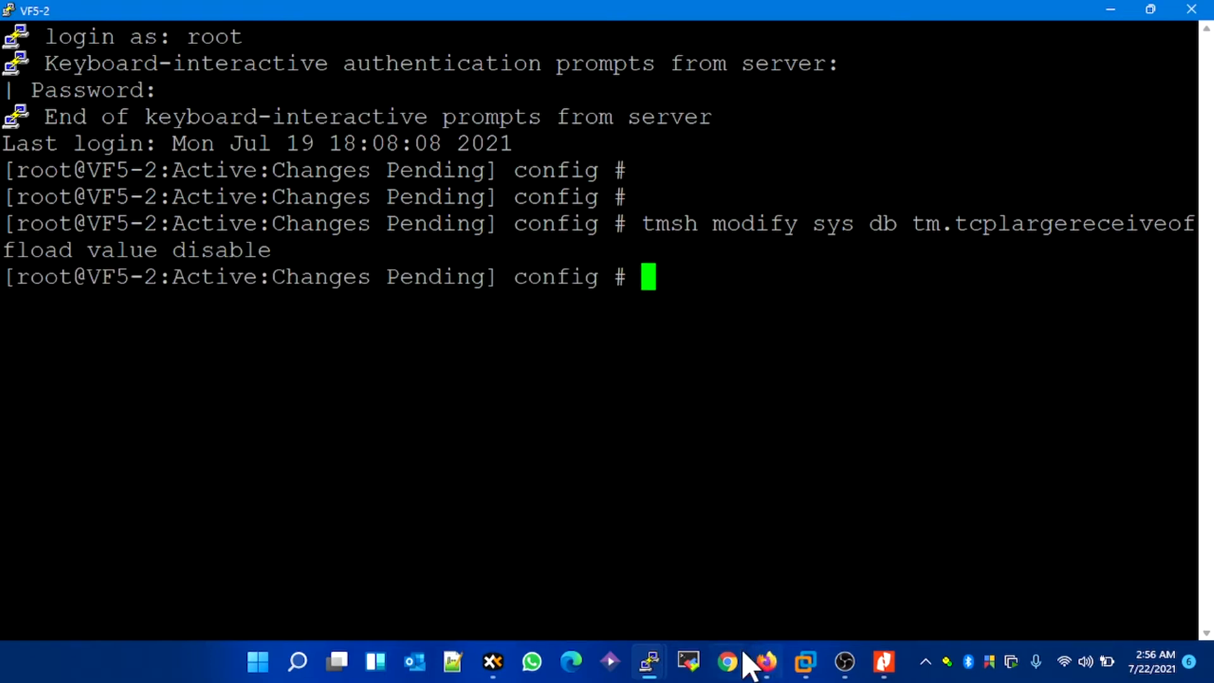
Step: Copy the TSO modify command from the article and run it on VF5-2: tmsh modify sys db tm.tcpsegmentationoffload value disable
click(759, 661)
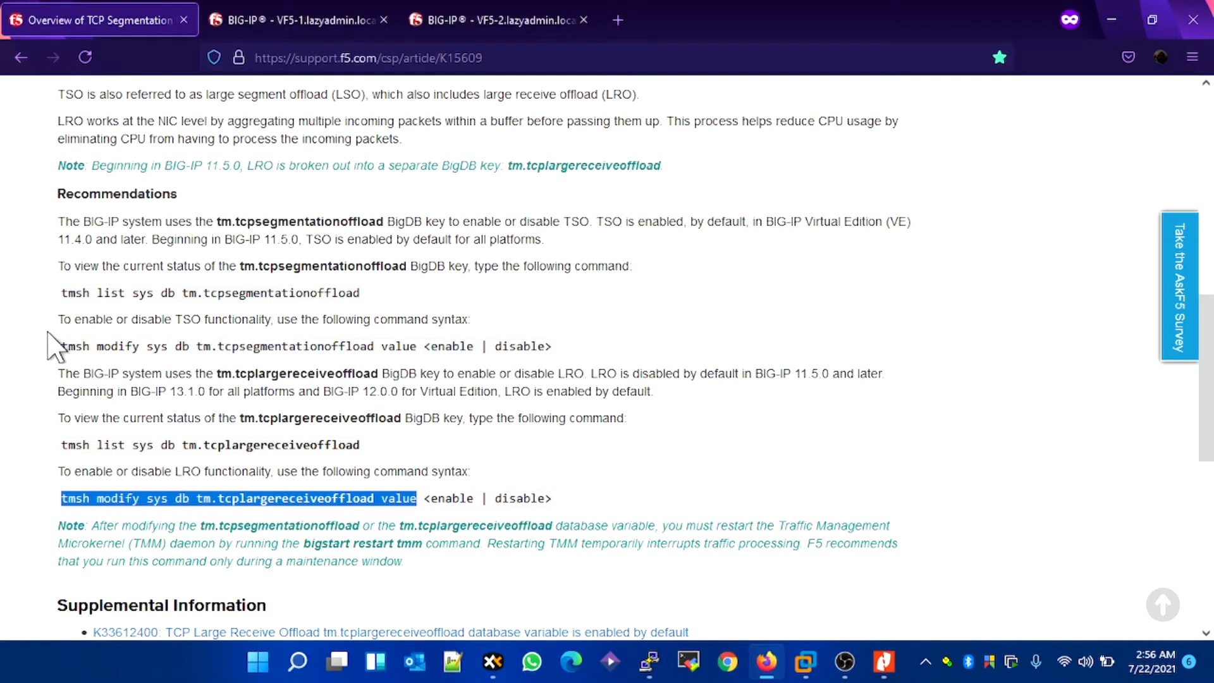
drag(70, 345, 417, 347)
key(ctrl+c)
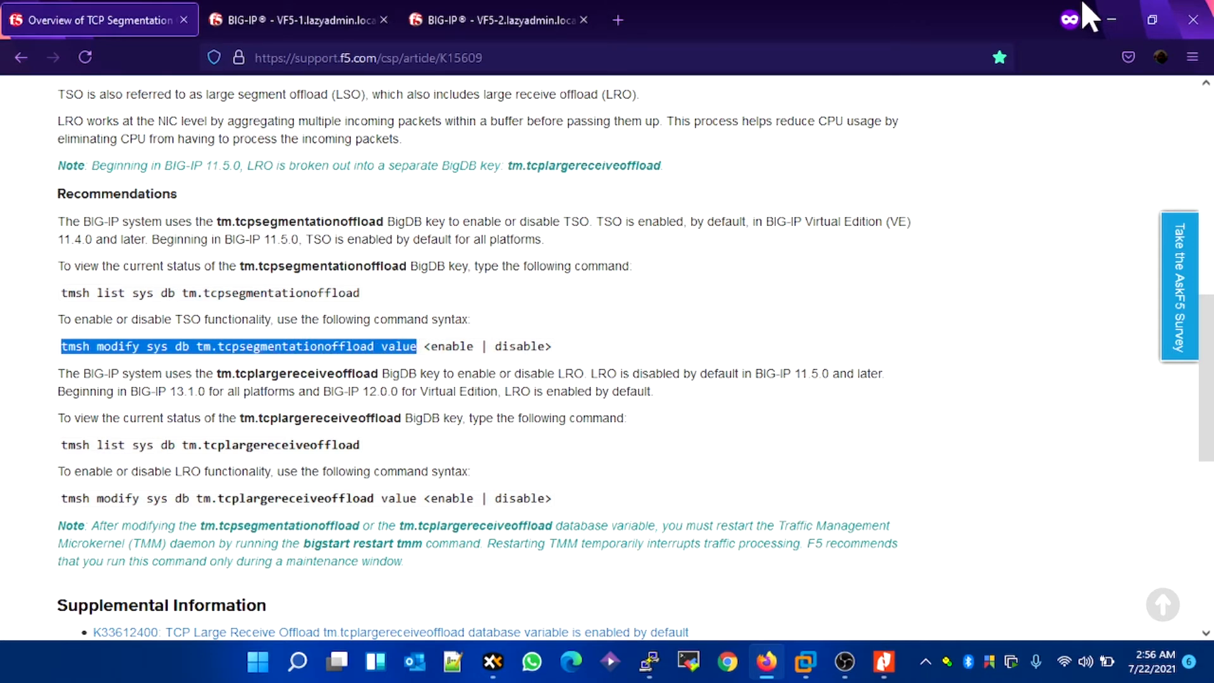
click(1113, 10)
right_click(561, 338)
text(disable)
key(Return)
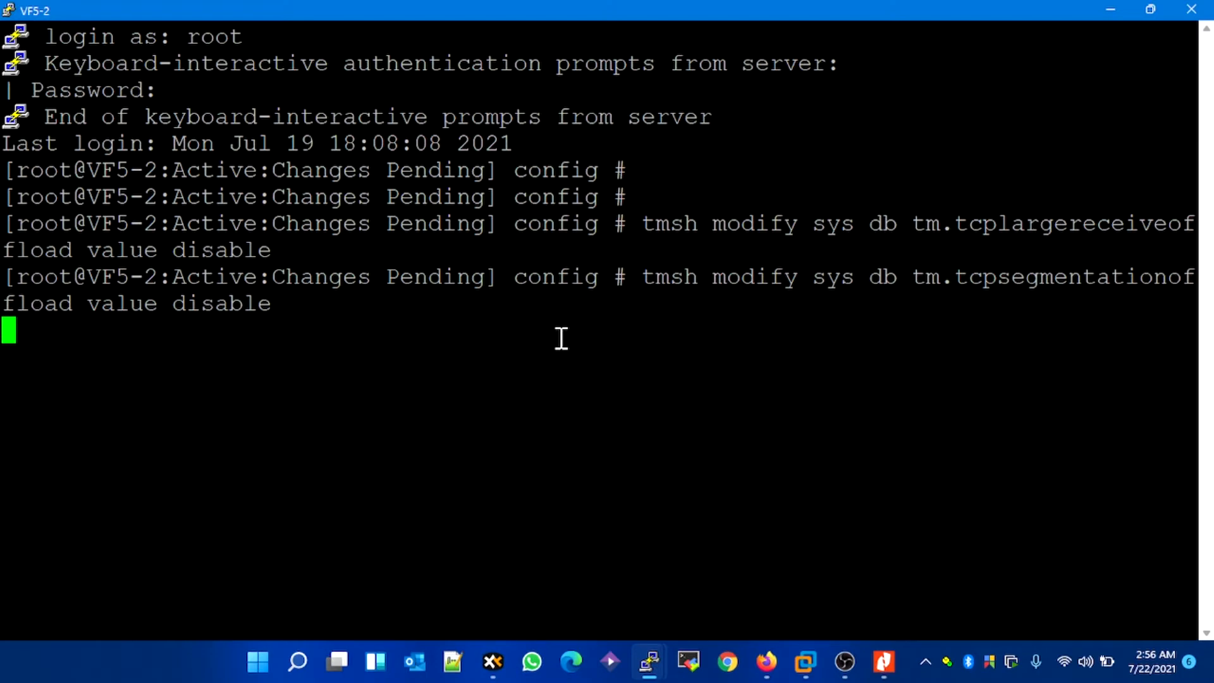
key(Return)
key(Return)
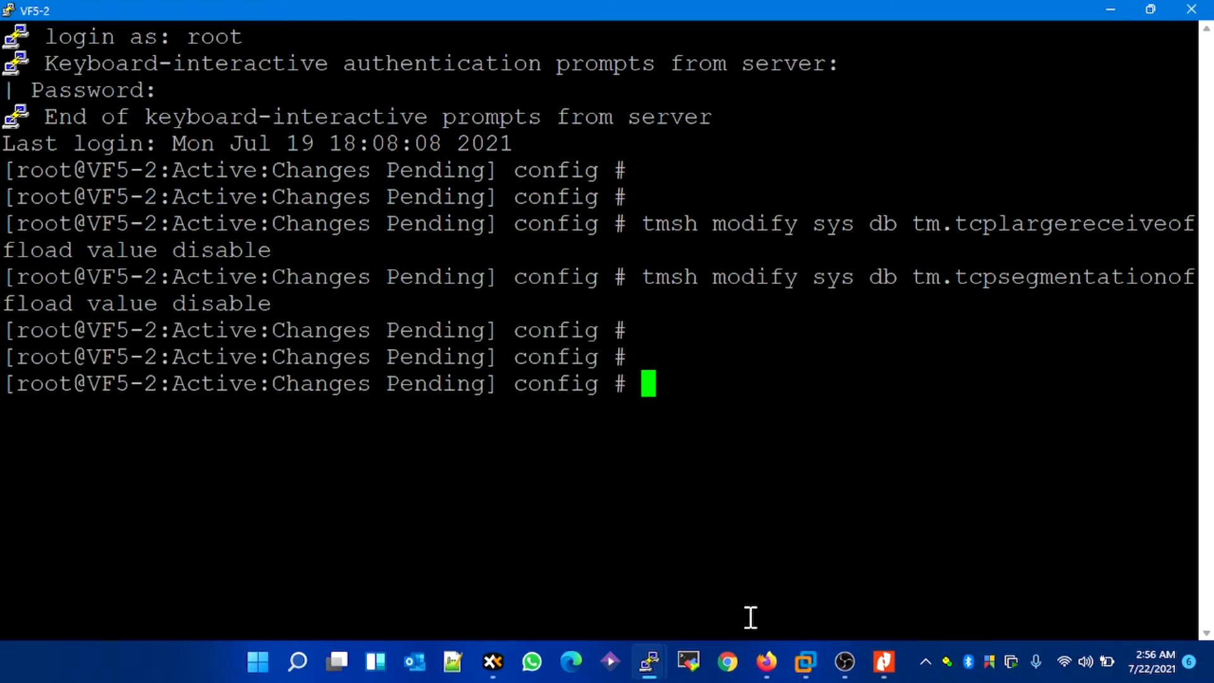
Step: Switch to Firefox and check the failover and sync status of VF5-1 and VF5-2 in their BIG-IP web interfaces
click(767, 662)
click(307, 29)
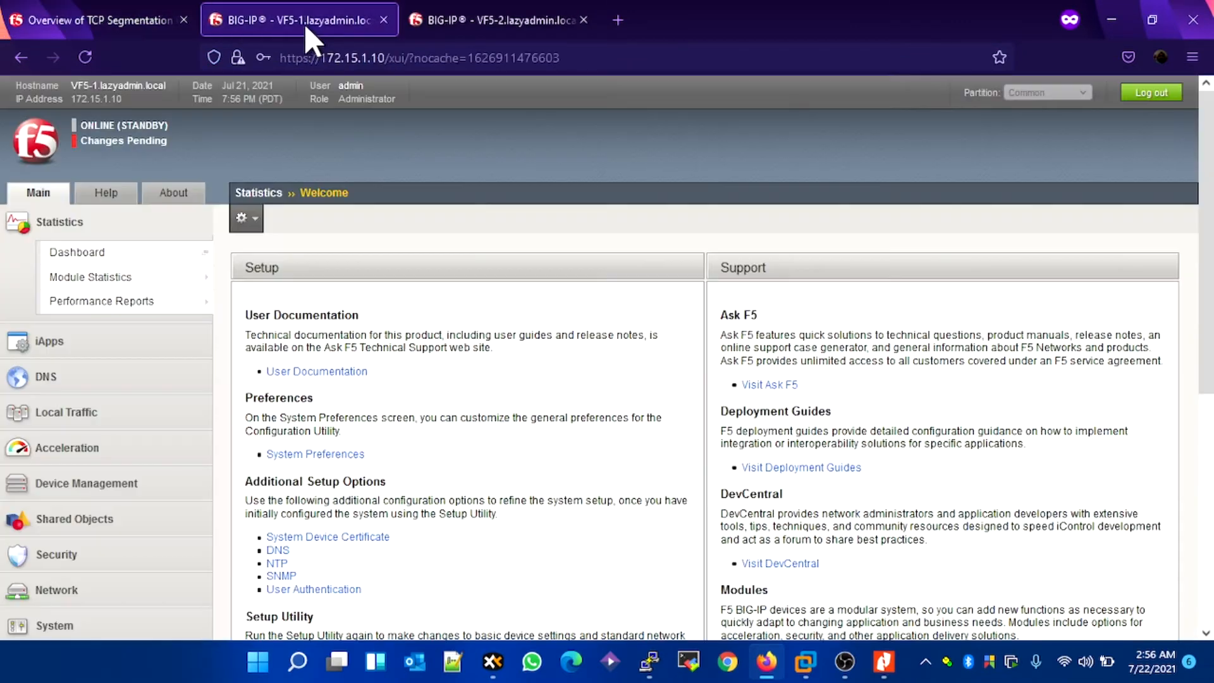
scroll(453, 322, down, 2)
scroll(178, 219, up, 2)
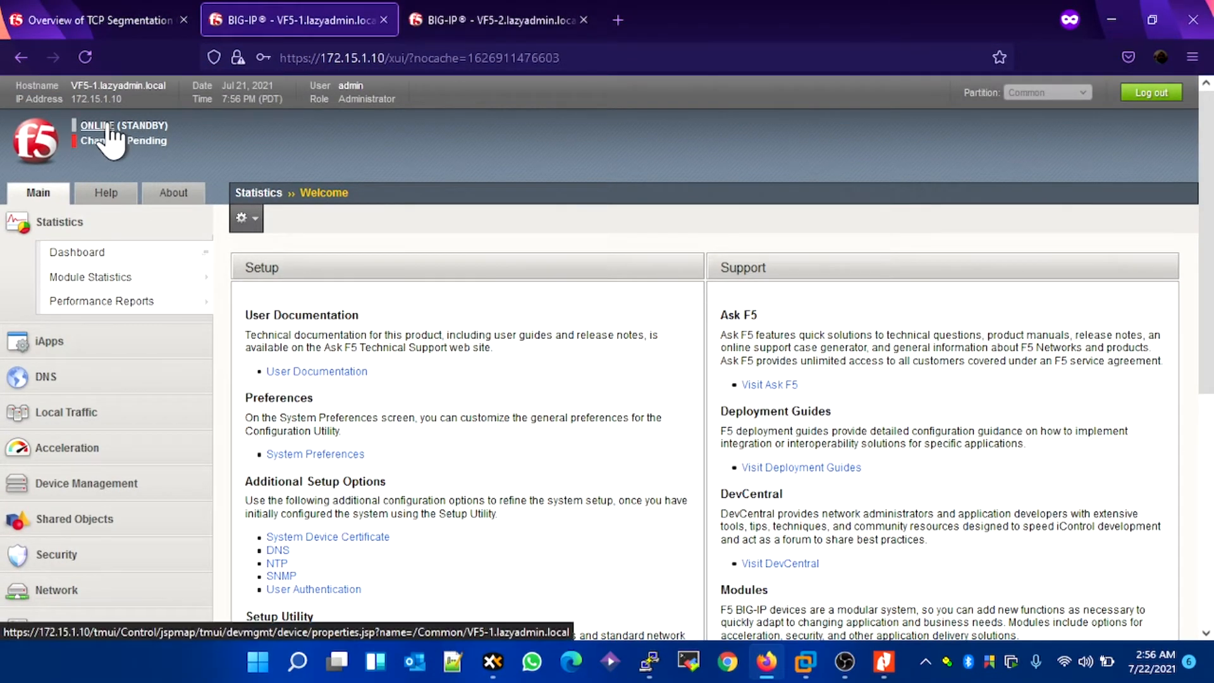
click(433, 31)
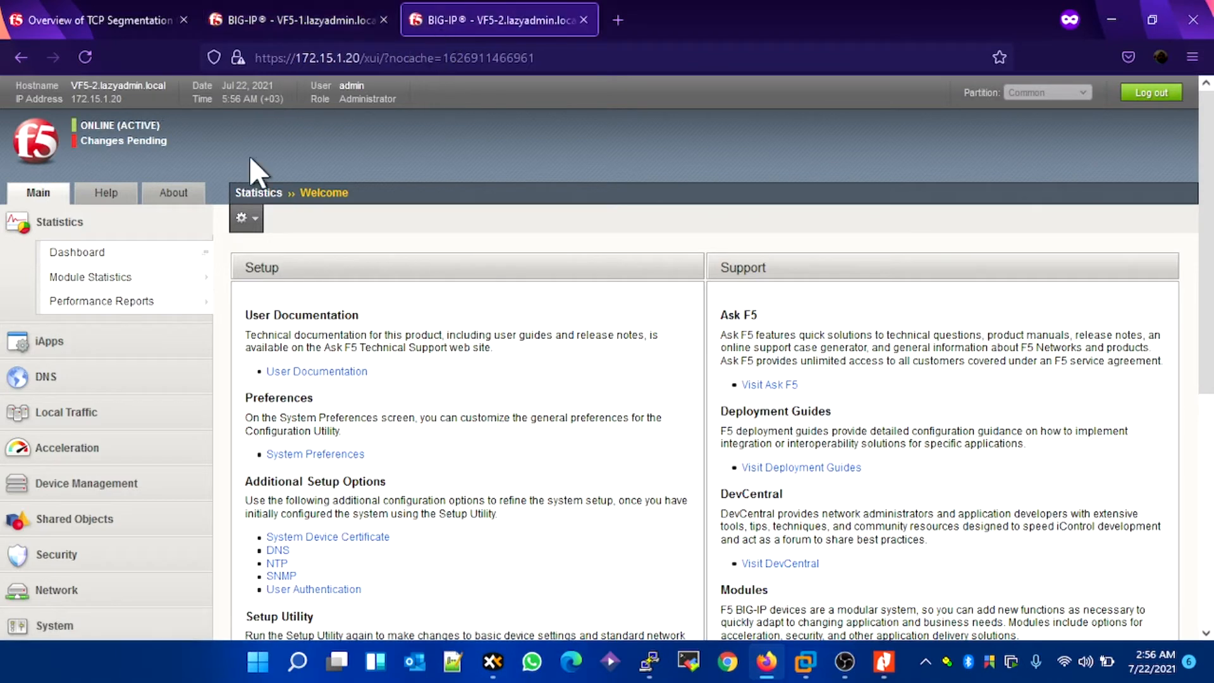
Step: In VF5-2's Device Management overview, sync the failover device group by pushing VF5-2's configuration to the group
click(100, 138)
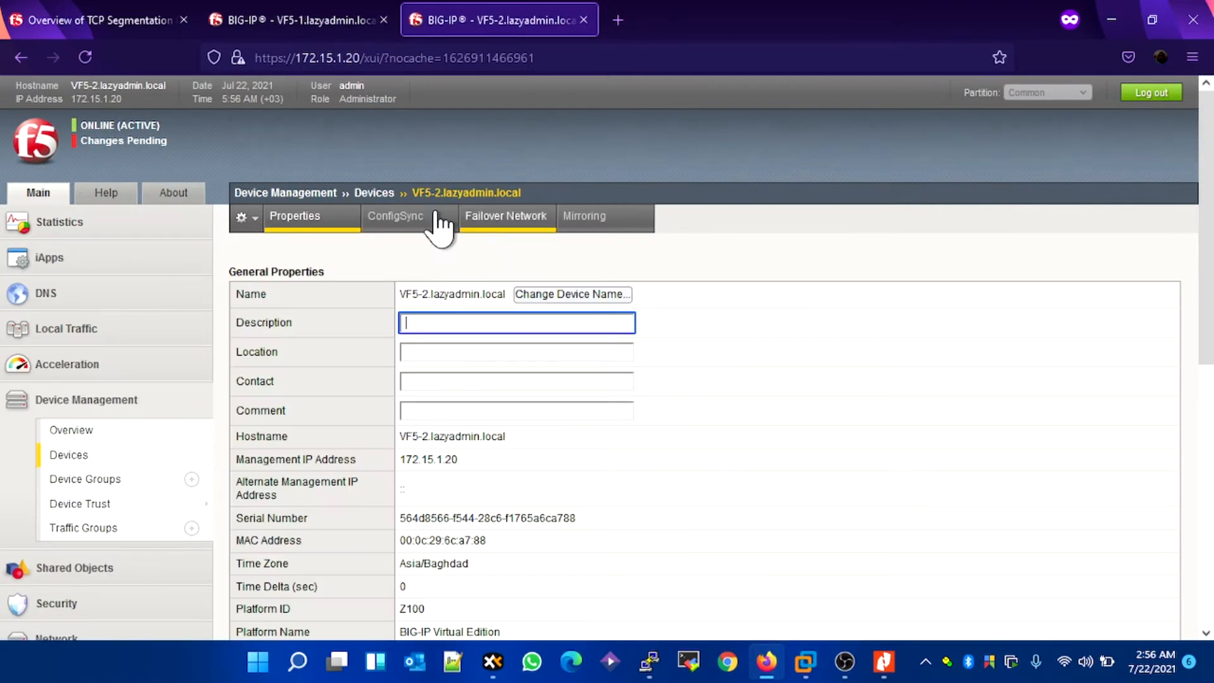
click(108, 430)
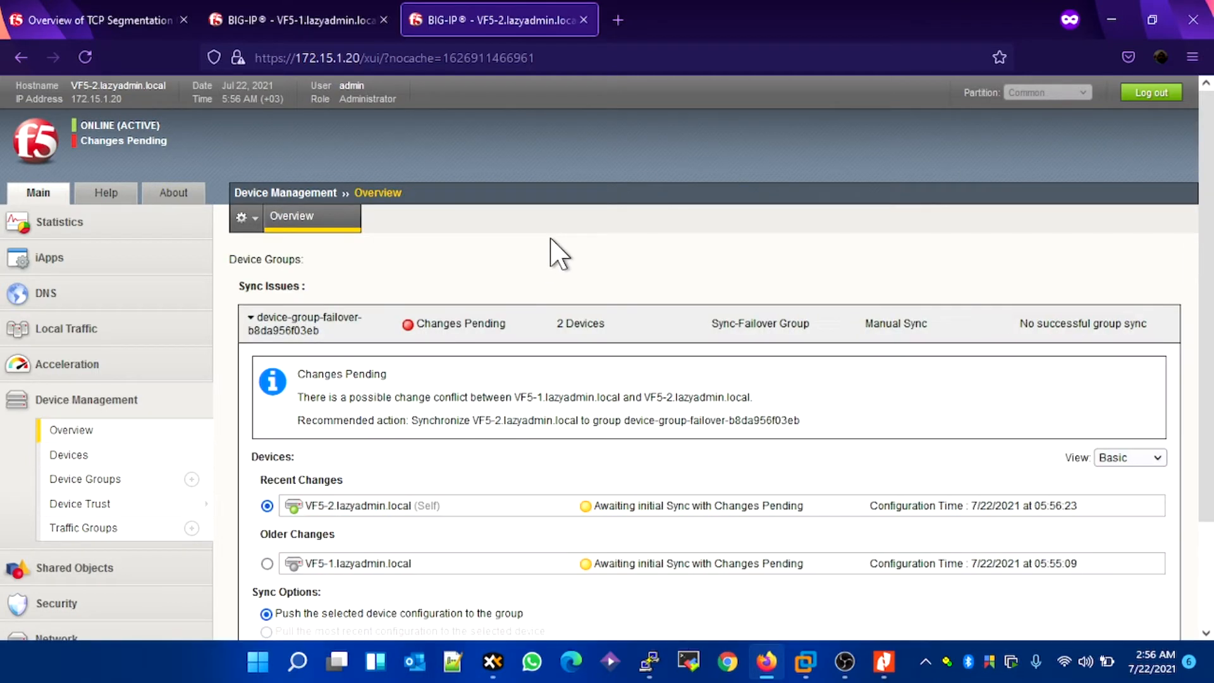
scroll(313, 419, down, 2)
scroll(569, 301, down, 1)
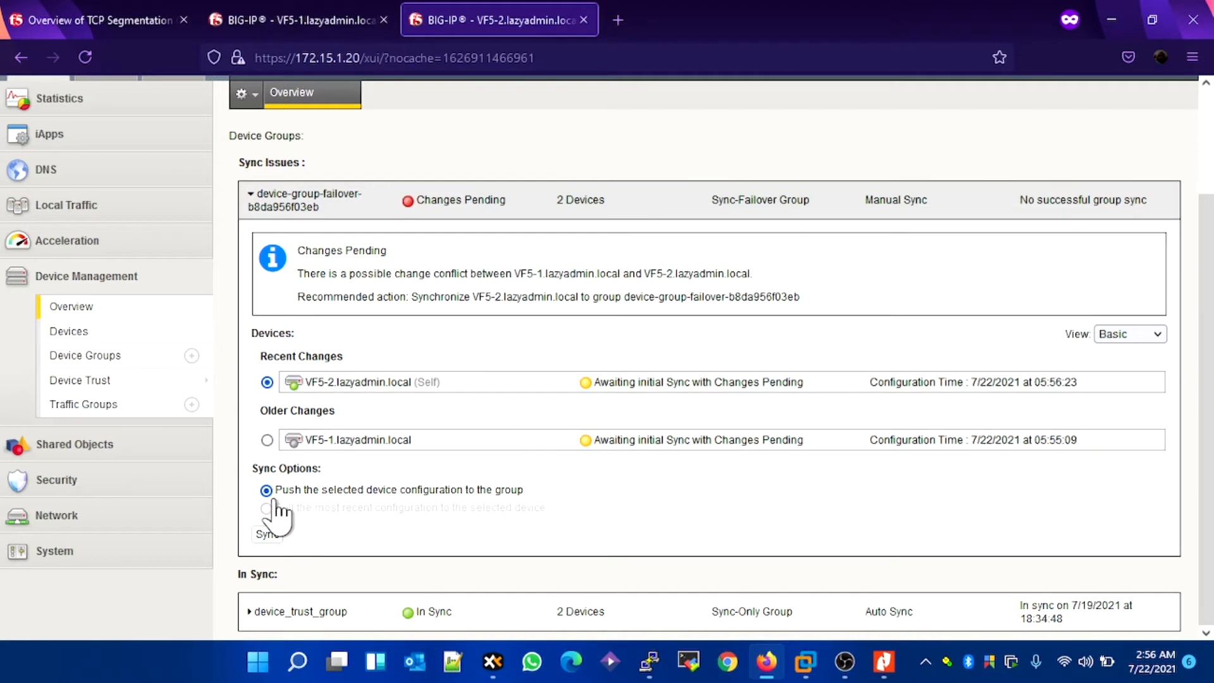
click(268, 534)
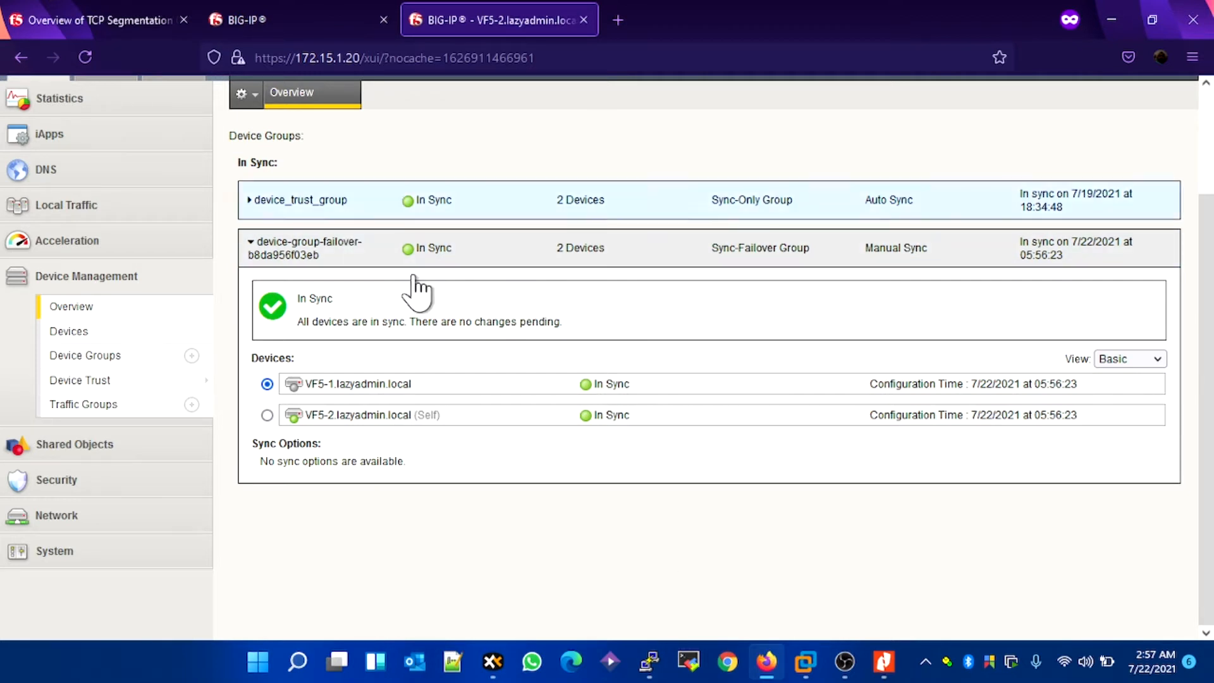
scroll(436, 304, up, 1)
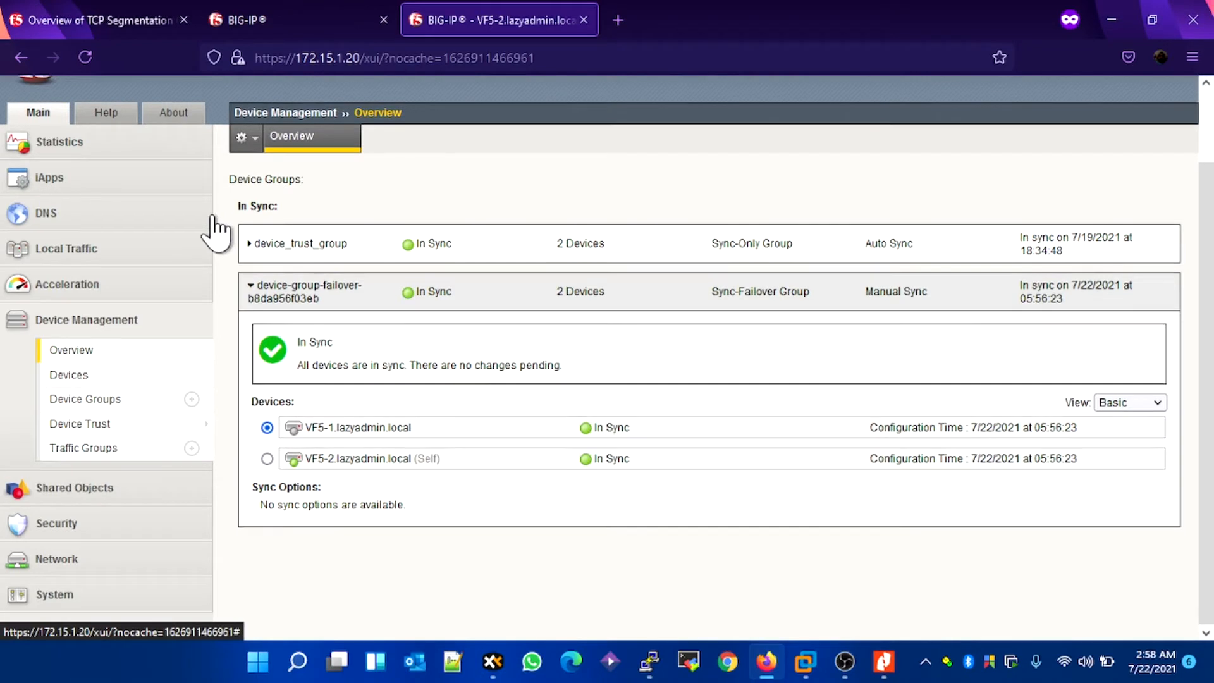
Step: Check the sync status on VF5-2 and return VF5-1's expired session to its login page
scroll(217, 228, up, 2)
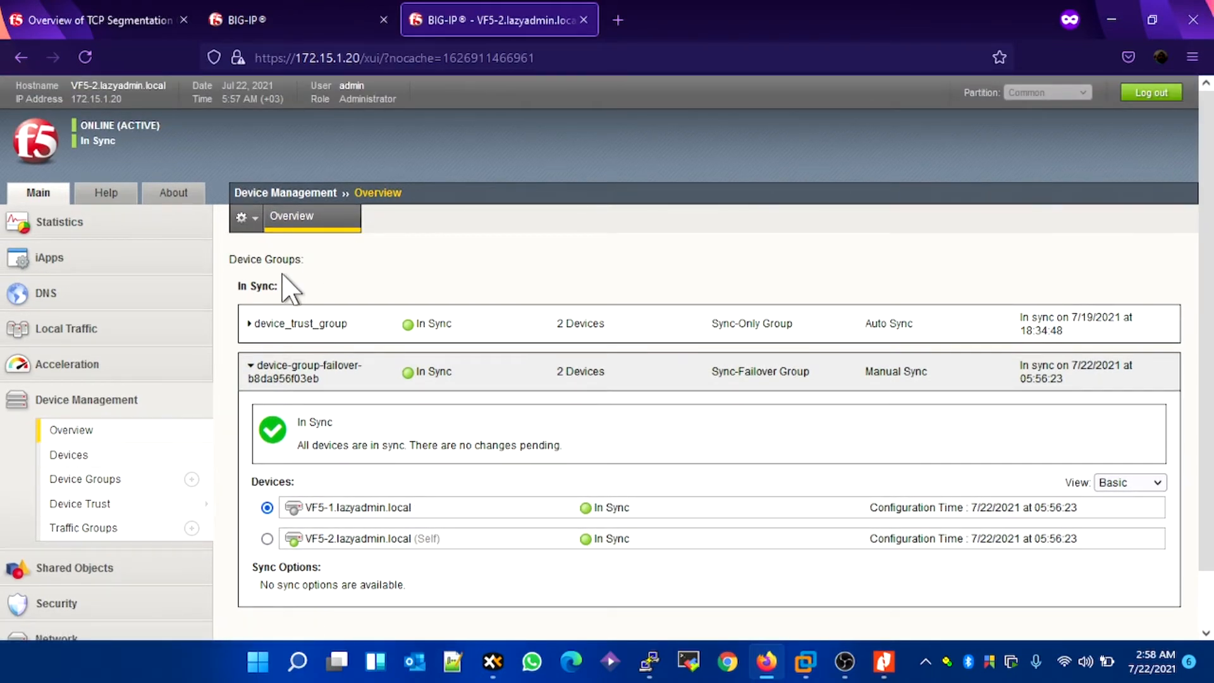
click(298, 35)
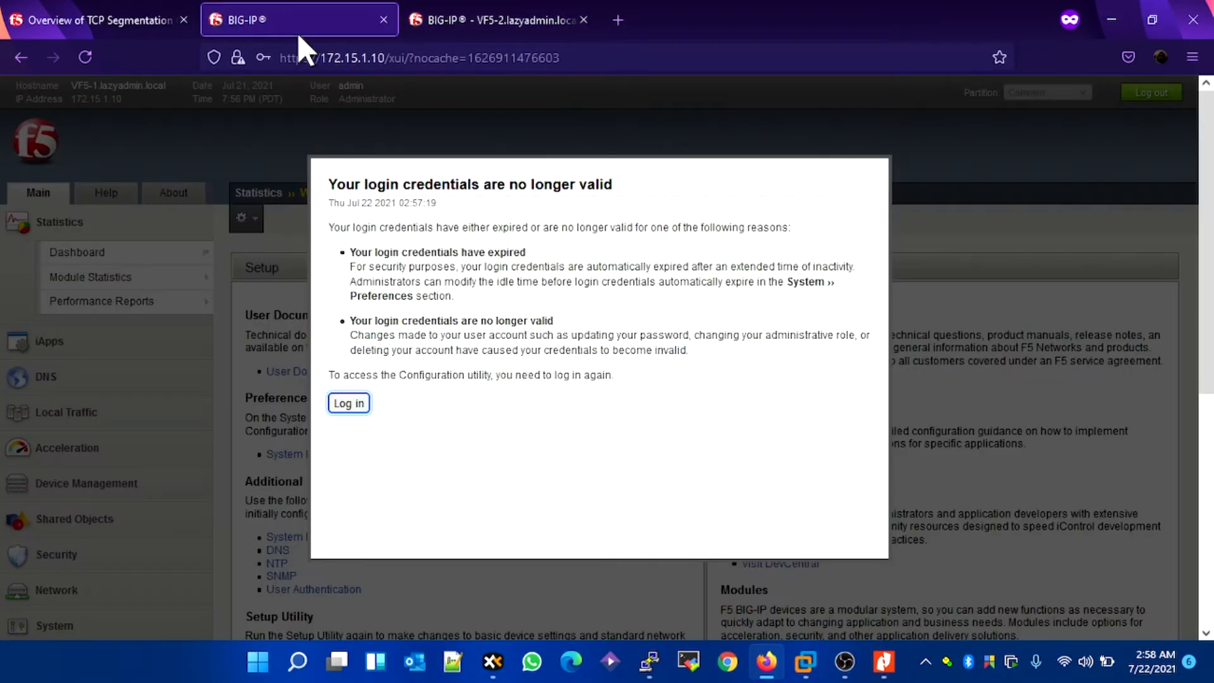
click(349, 403)
Step: Return to VF5-2, open its device NTP configuration and select the time server 192.168.1.1
click(448, 28)
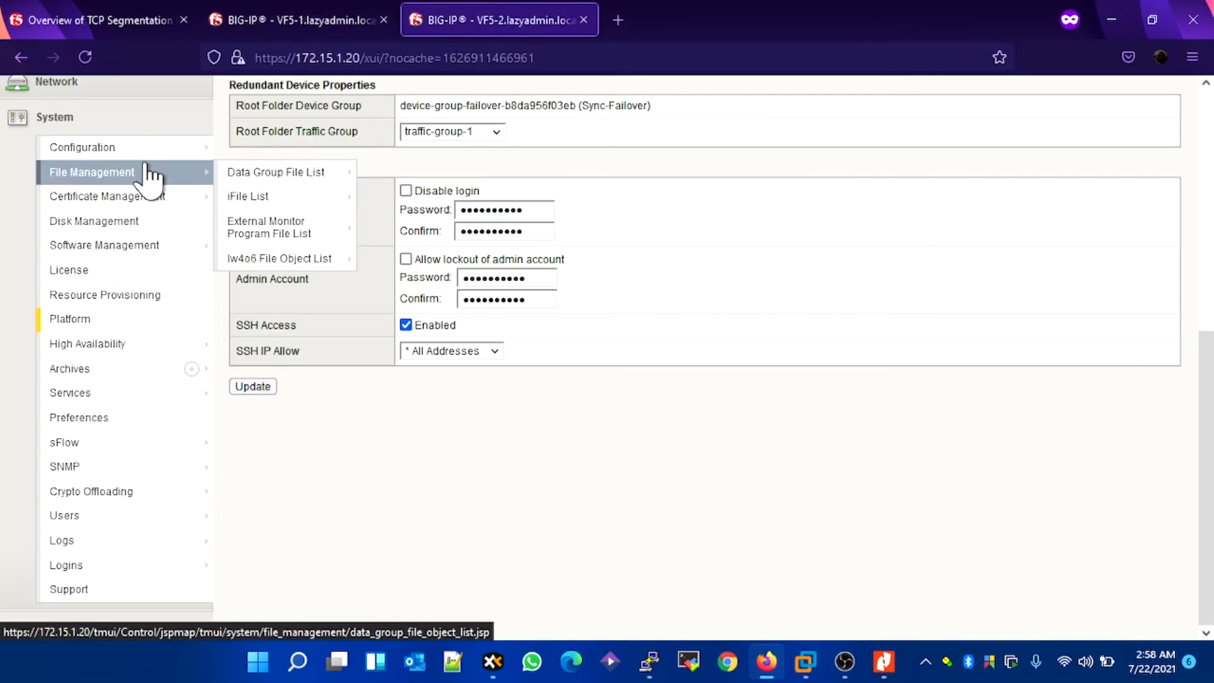
mouse_move(149, 150)
mouse_move(272, 150)
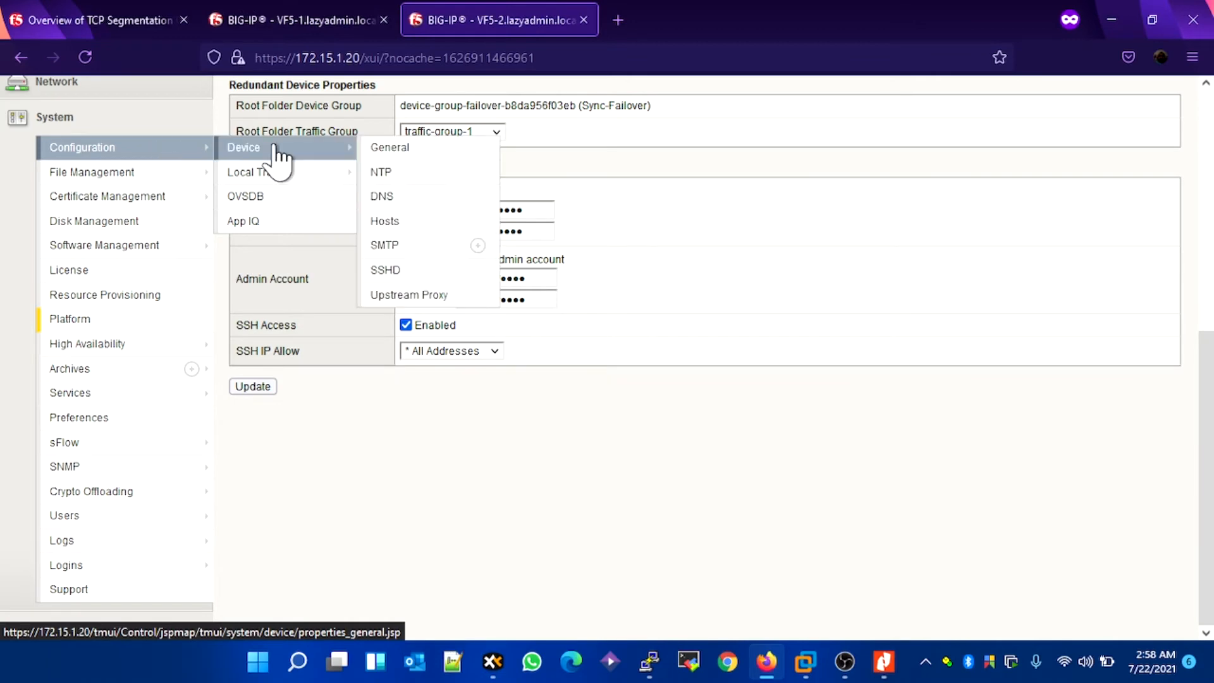
click(400, 196)
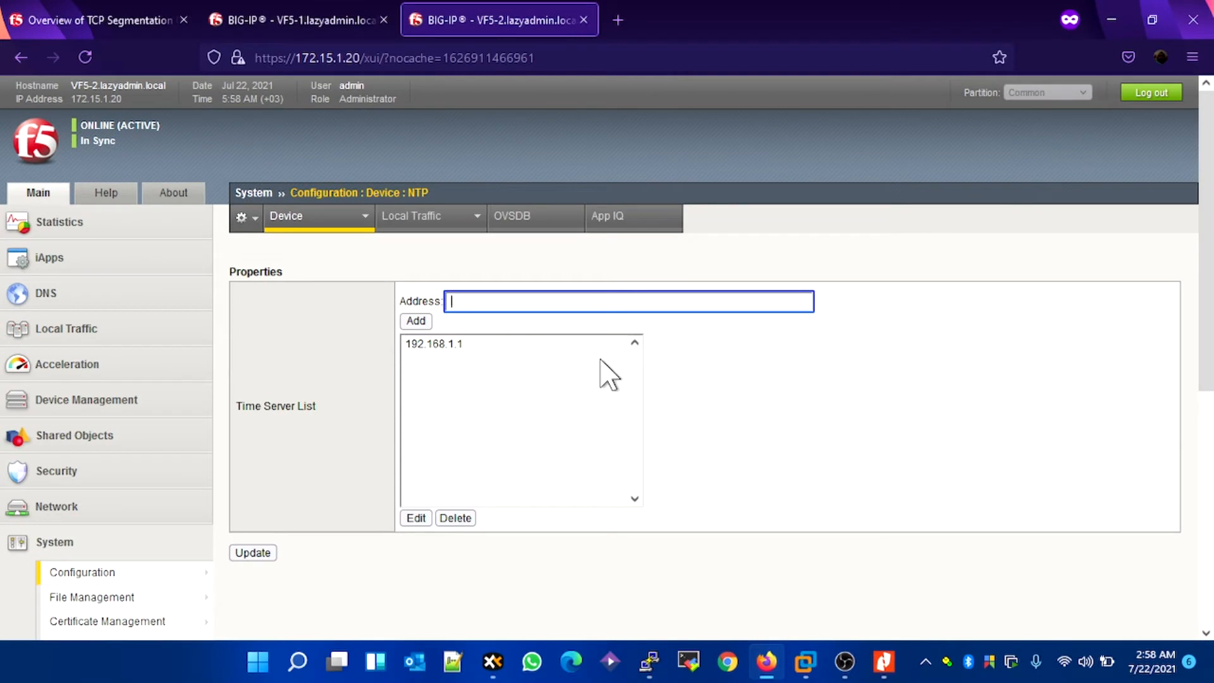
click(450, 344)
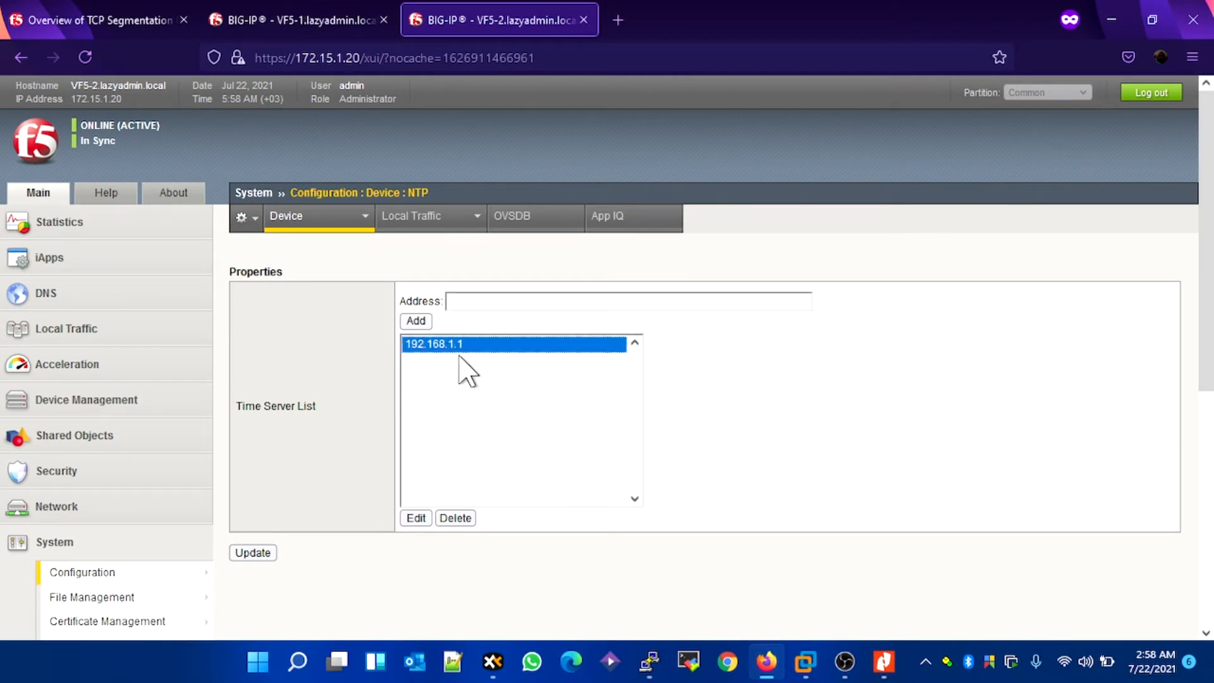
Step: Look up the host PC's Wi-Fi IPv4 address by running ipconfig /all in an administrator Windows Terminal, and close the terminal
mouse_move(942, 656)
right_click(264, 664)
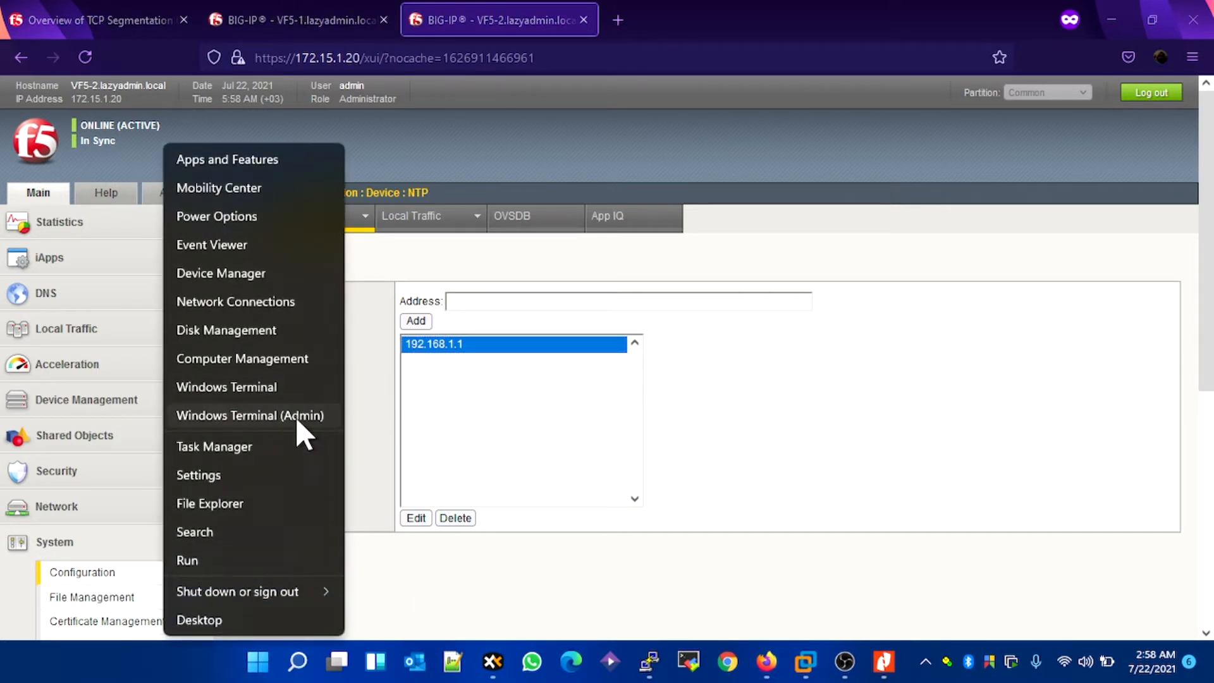
click(295, 416)
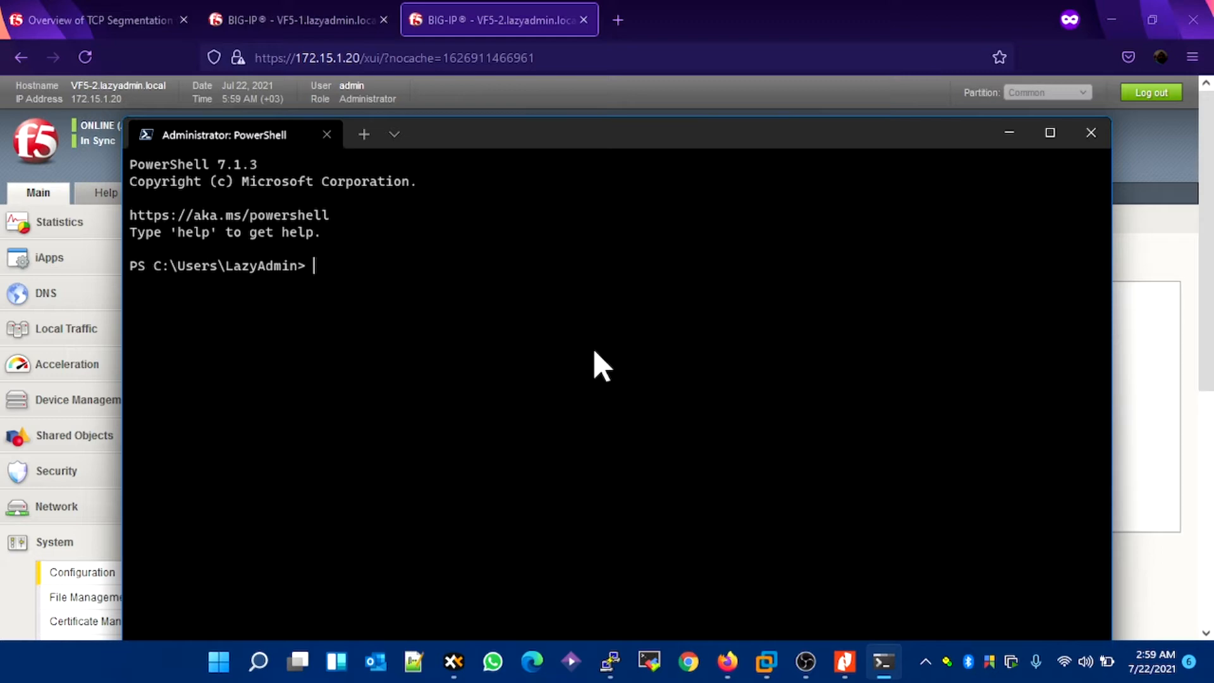
text(ipconfig /all)
key(Return)
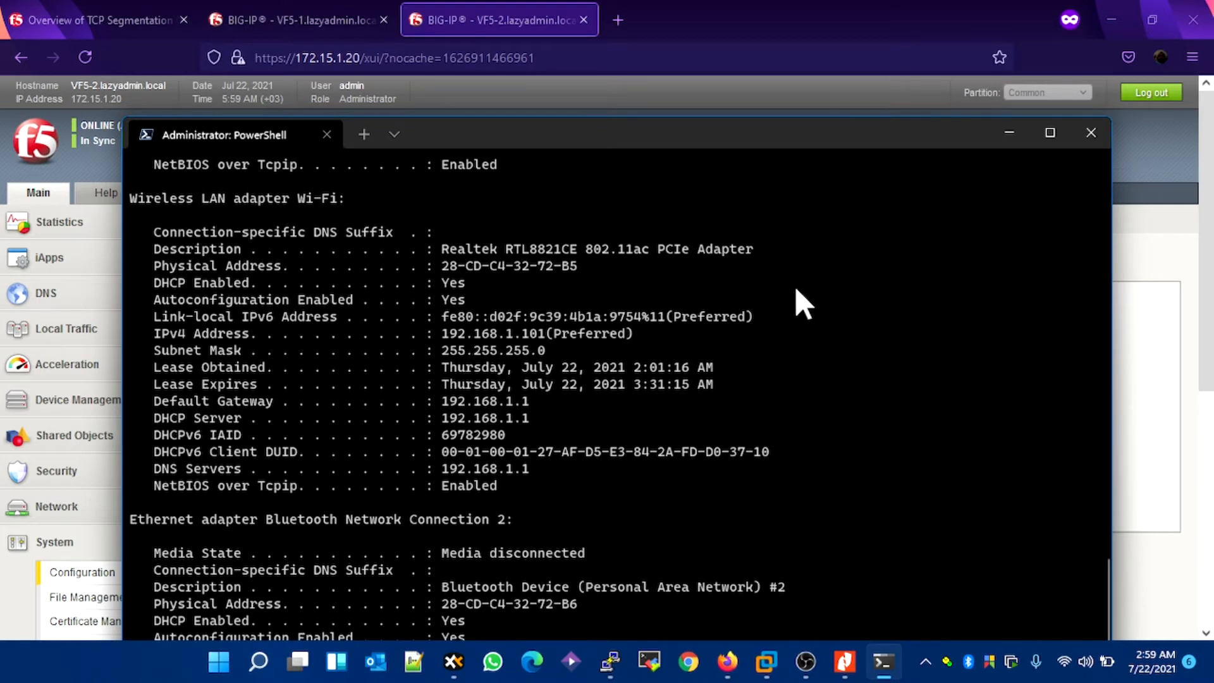
click(1091, 133)
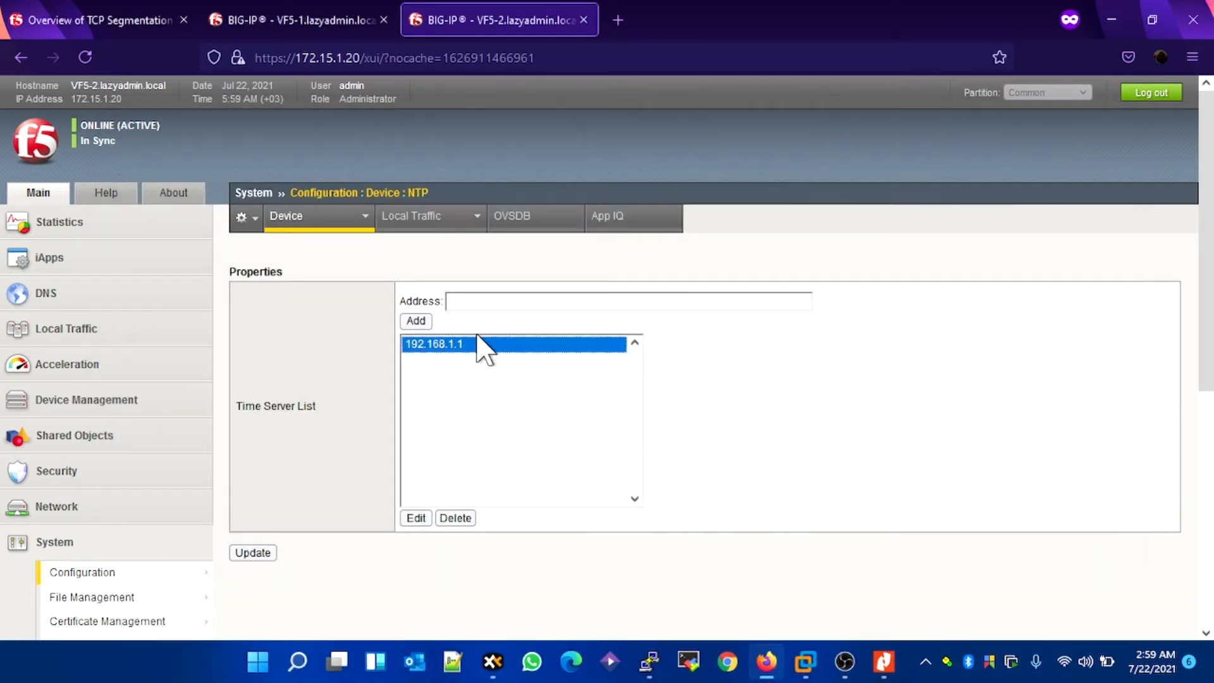
Step: Replace the selected NTP time server on VF5-2 with 192.168.1.101 and save the configuration
click(458, 519)
click(487, 301)
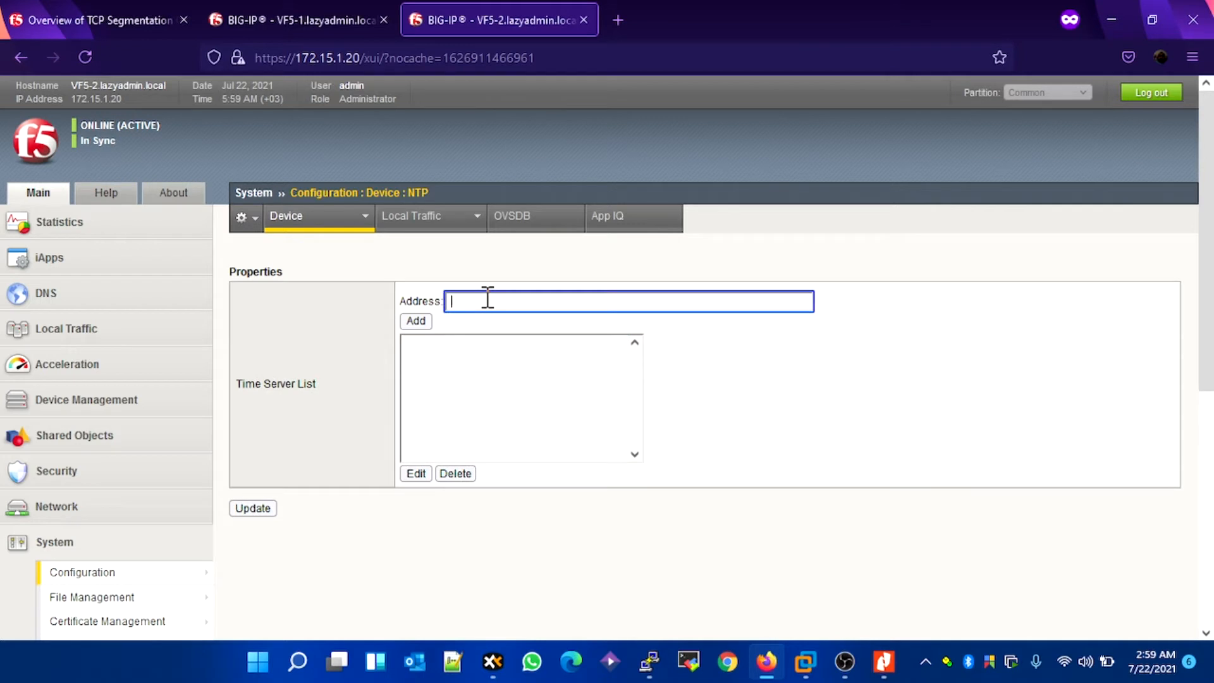
text(192.168.1.101)
click(416, 320)
click(241, 548)
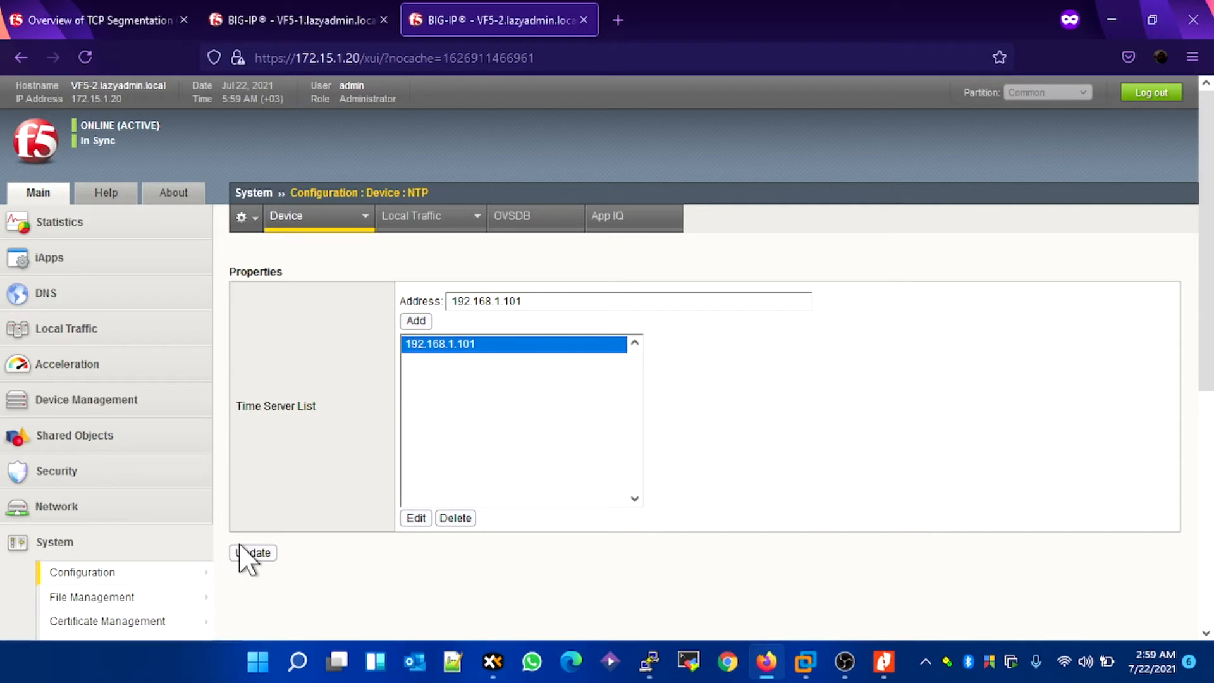
click(262, 555)
Step: Sign in to VF5-1's web interface as admin with the account password
click(307, 23)
click(347, 402)
text(admin)
key(Tab)
text(••••)
key(BackSpace)
key(BackSpace)
key(BackSpace)
key(BackSpace)
text(•••••••••••)
key(Return)
click(559, 285)
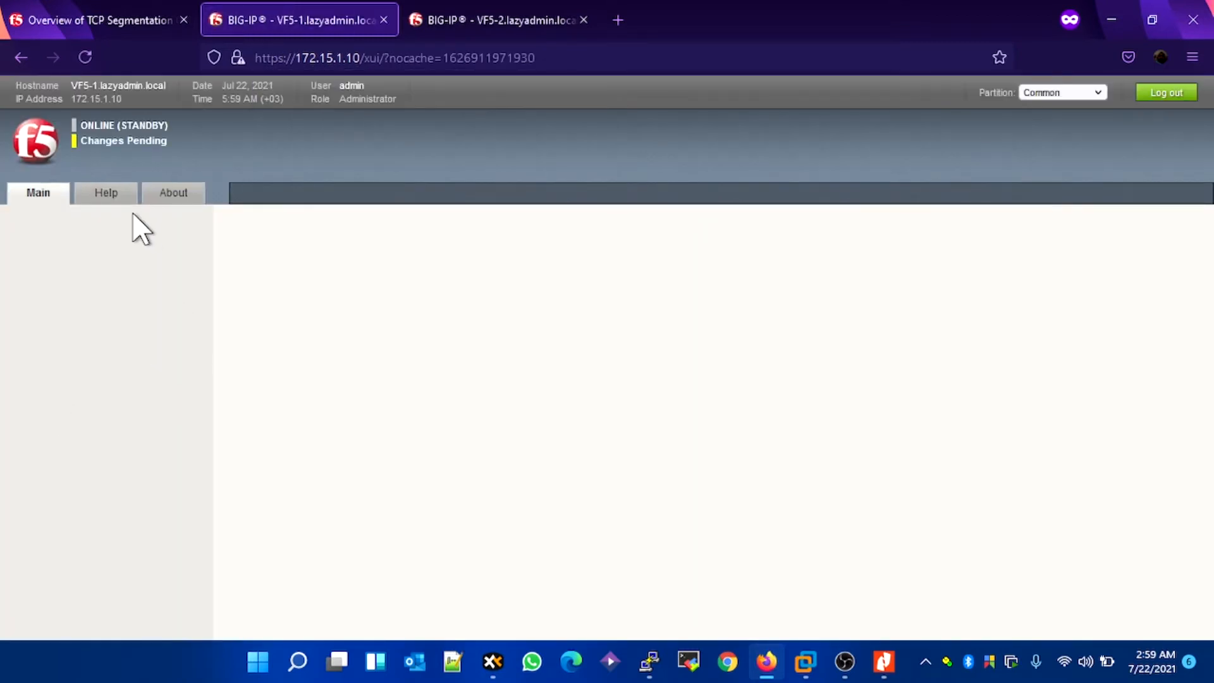
Step: Open the pending changes on VF5-2 and sync the failover device group by pushing VF5-2's configuration to it
click(530, 29)
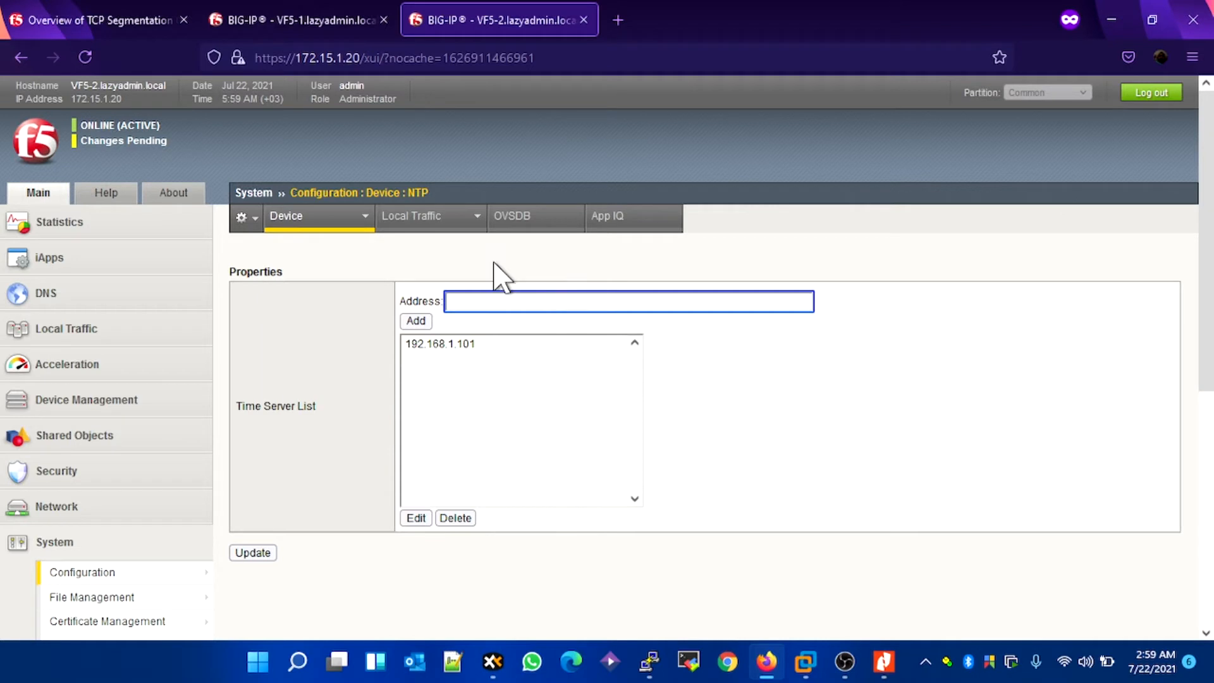
click(129, 142)
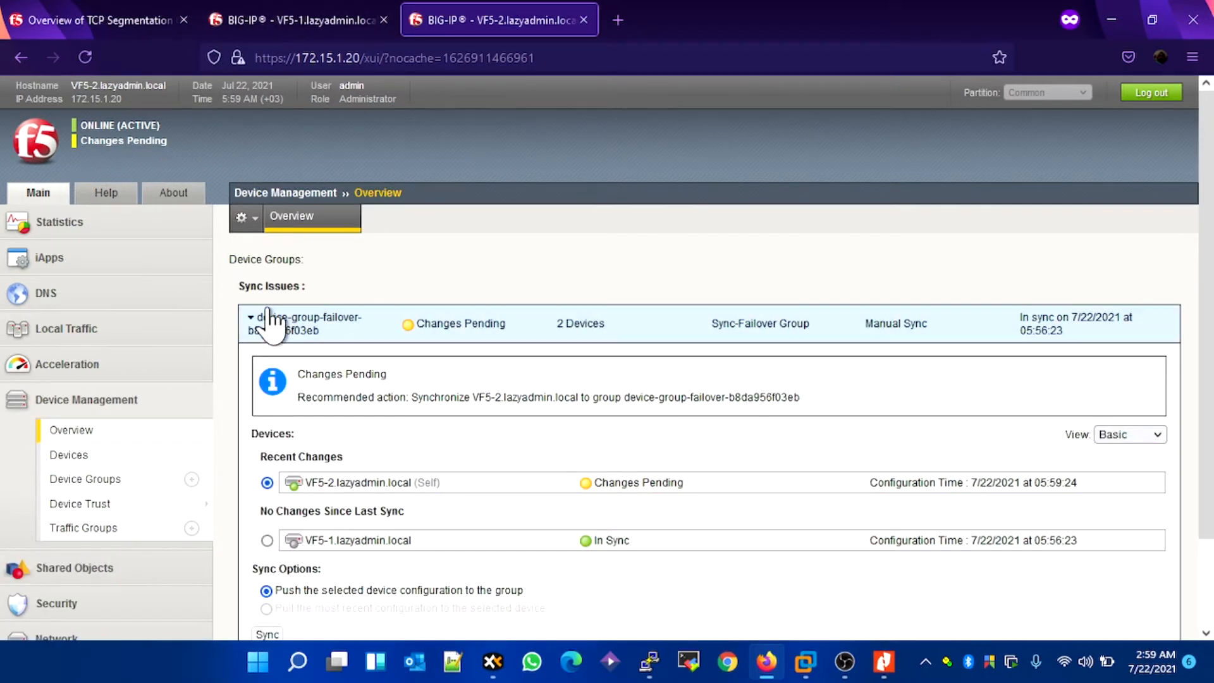
scroll(431, 465, down, 1)
scroll(432, 473, down, 2)
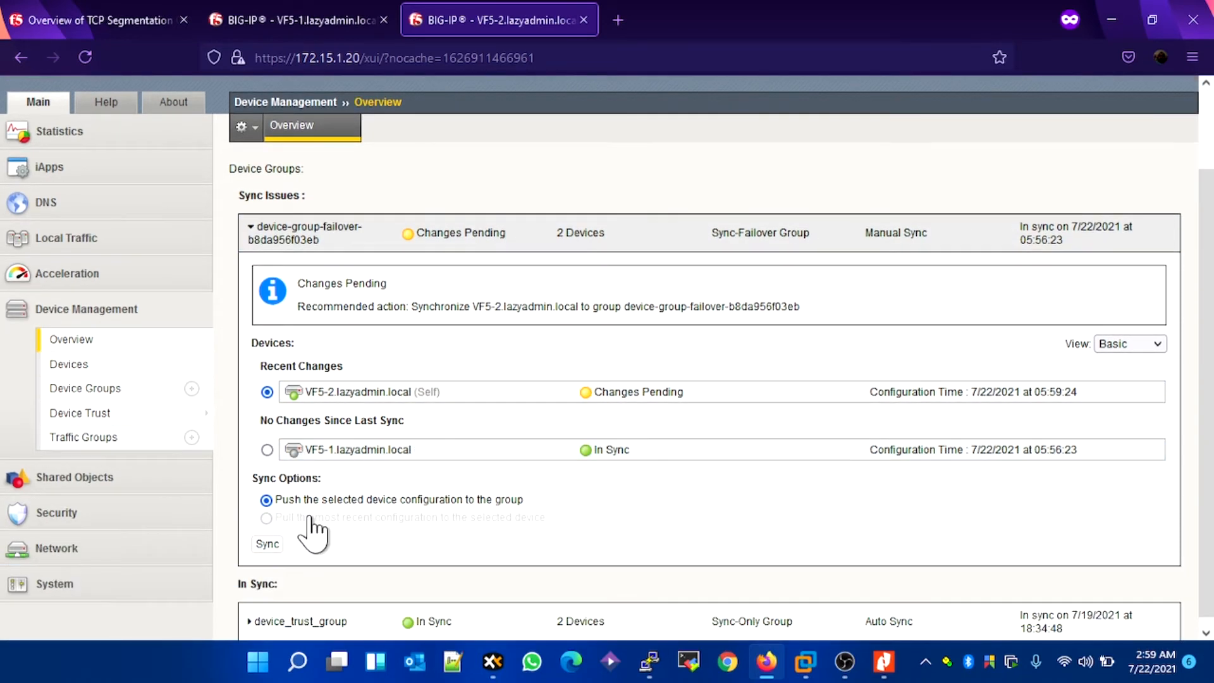
click(267, 535)
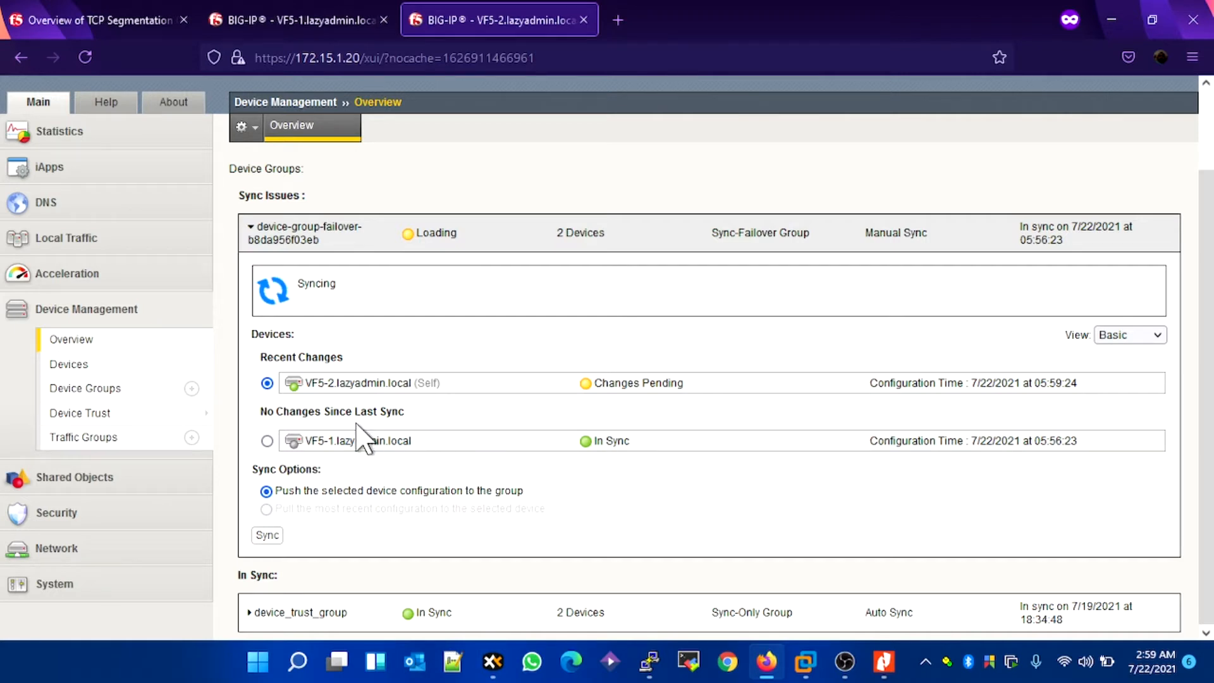
Step: Open the device NTP configuration on VF5-1 and check its time server list for the synced entry
click(283, 25)
scroll(202, 354, down, 3)
click(85, 446)
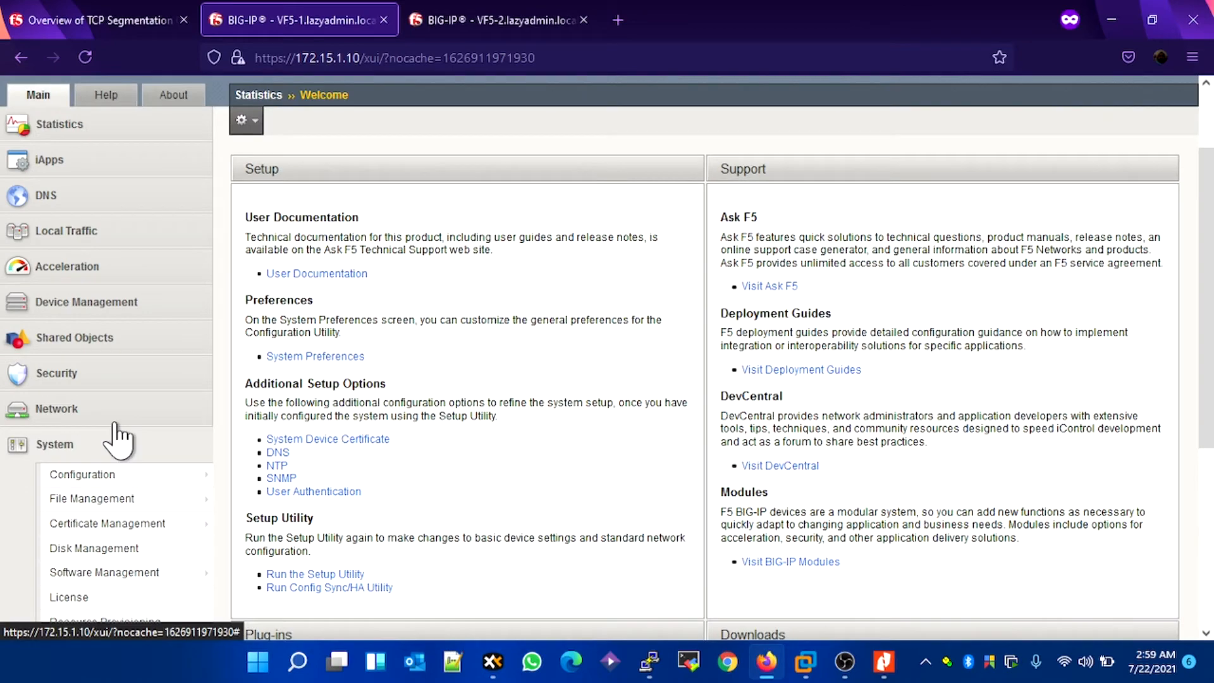
scroll(139, 430, down, 3)
mouse_move(158, 296)
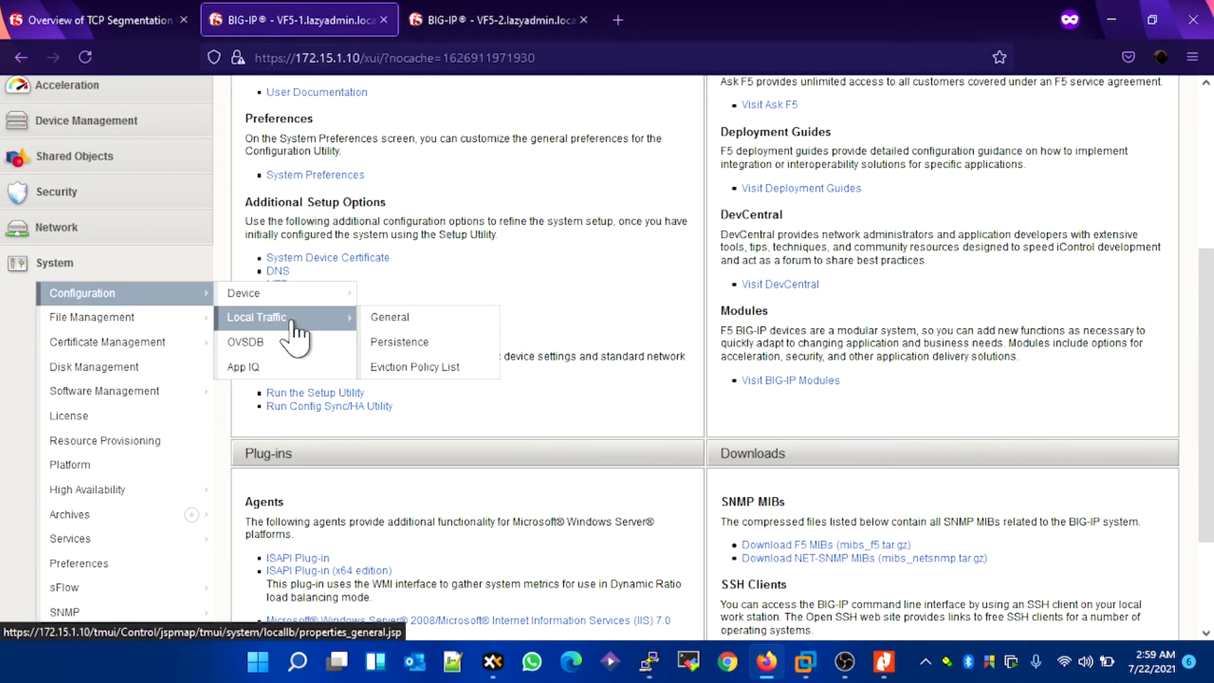
drag(397, 297, 404, 316)
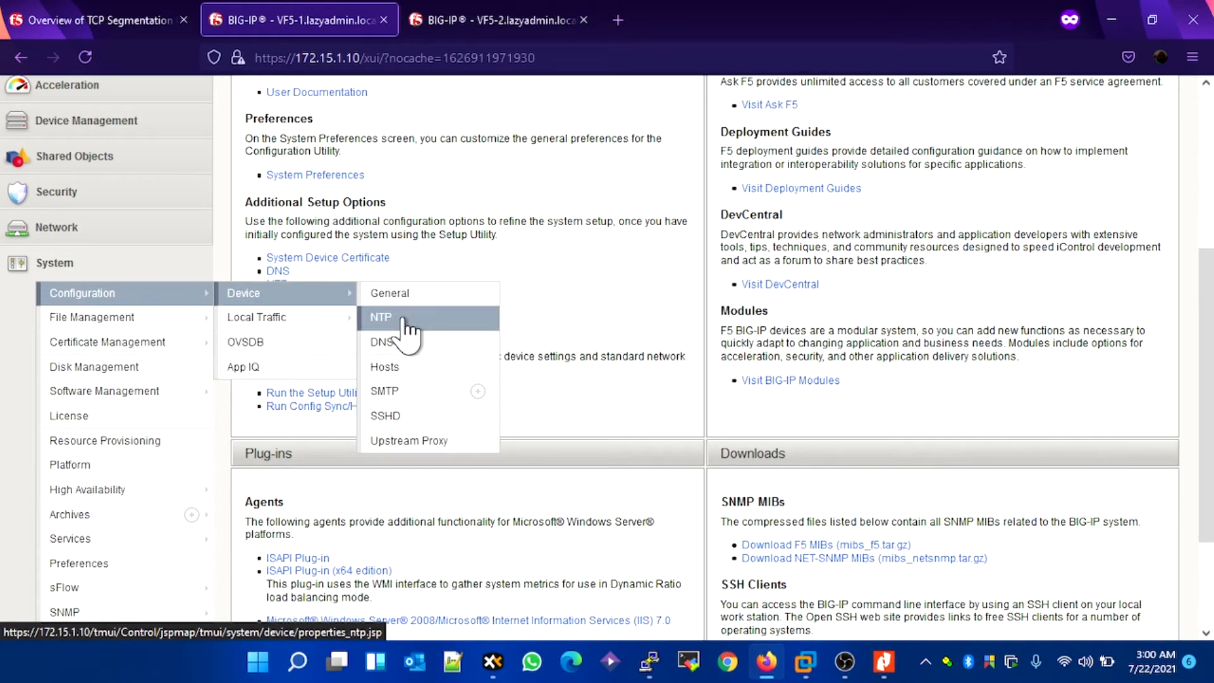
click(404, 320)
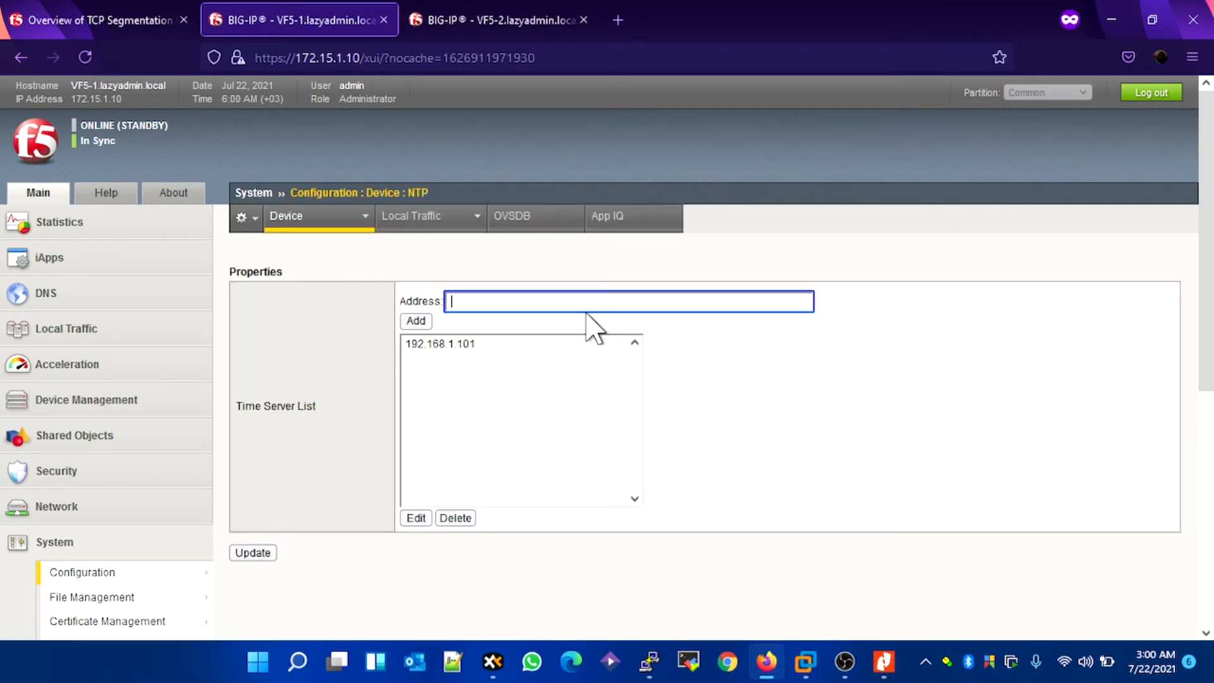
click(468, 346)
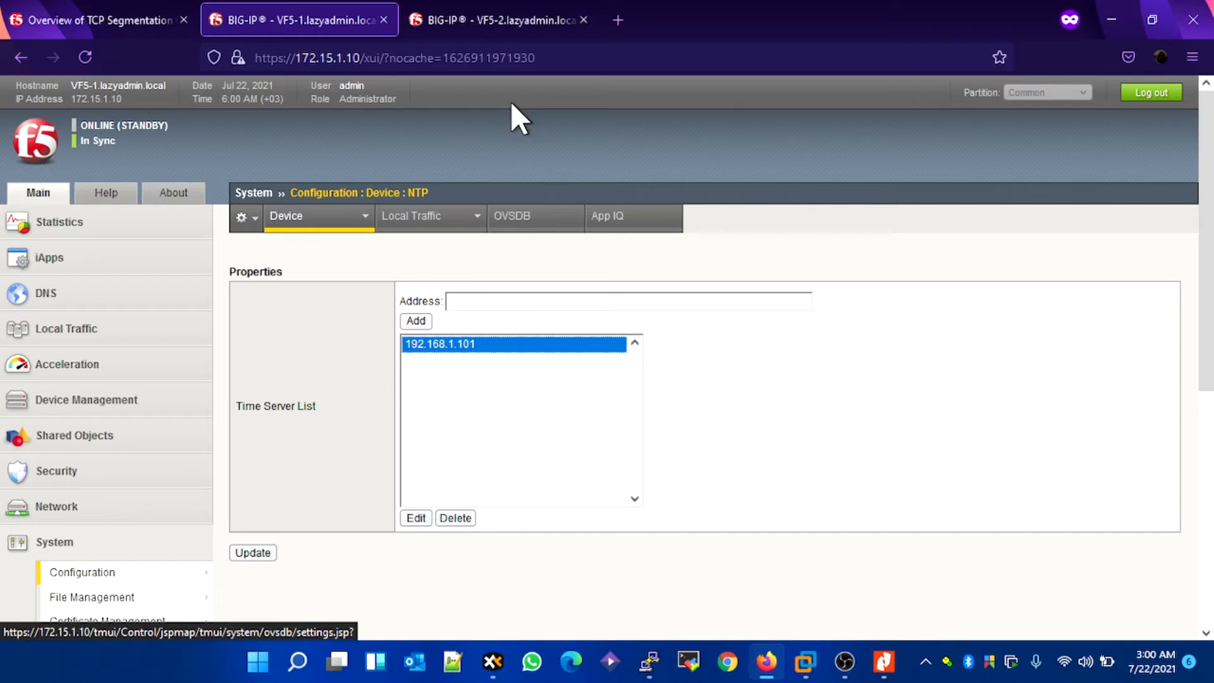
Step: Compare the system time and sync status shown on VF5-2 and VF5-1
click(451, 25)
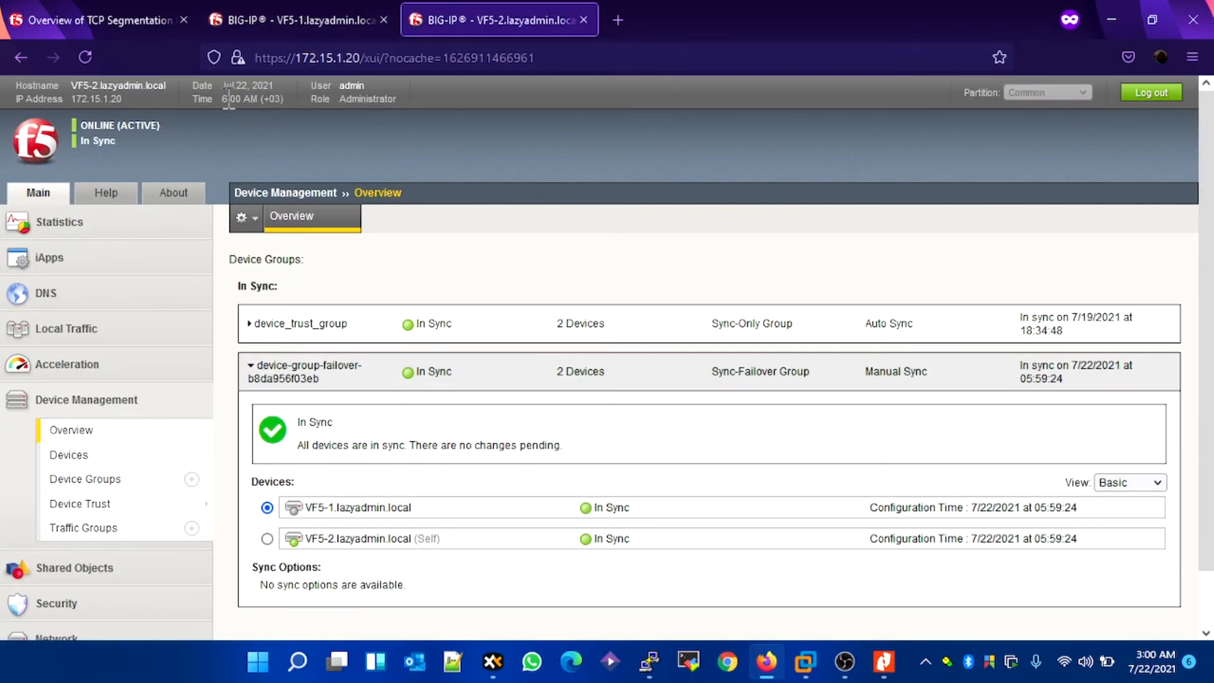
click(322, 31)
drag(222, 99, 276, 104)
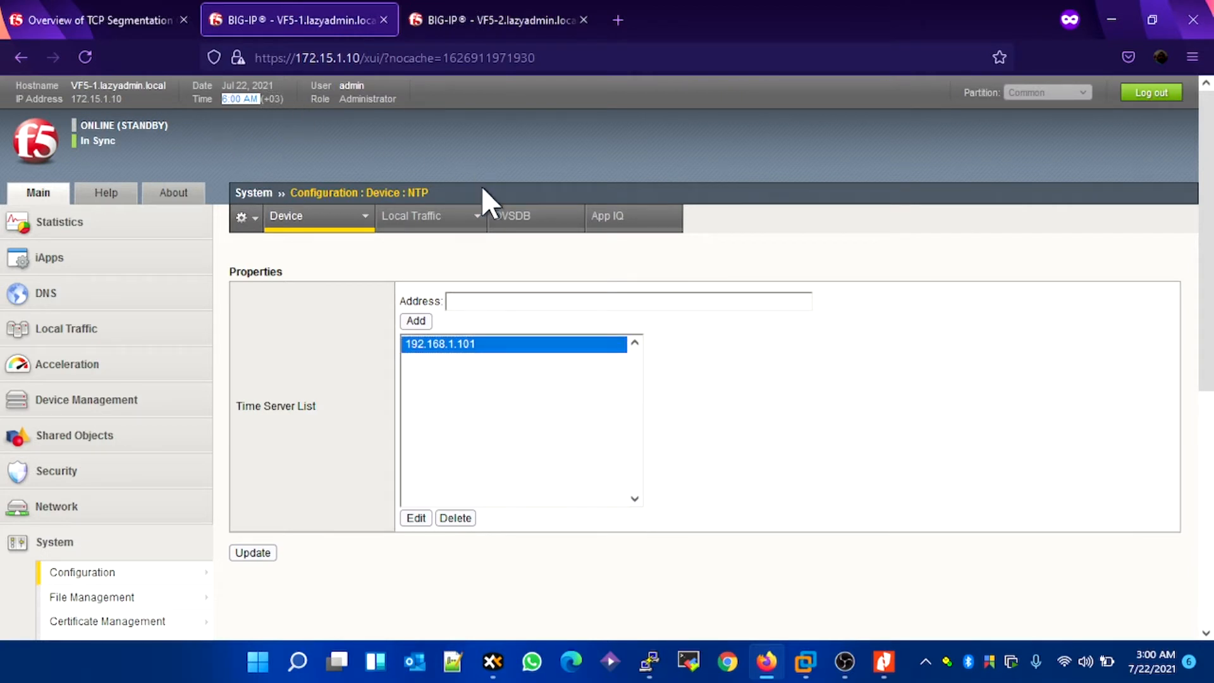
click(457, 33)
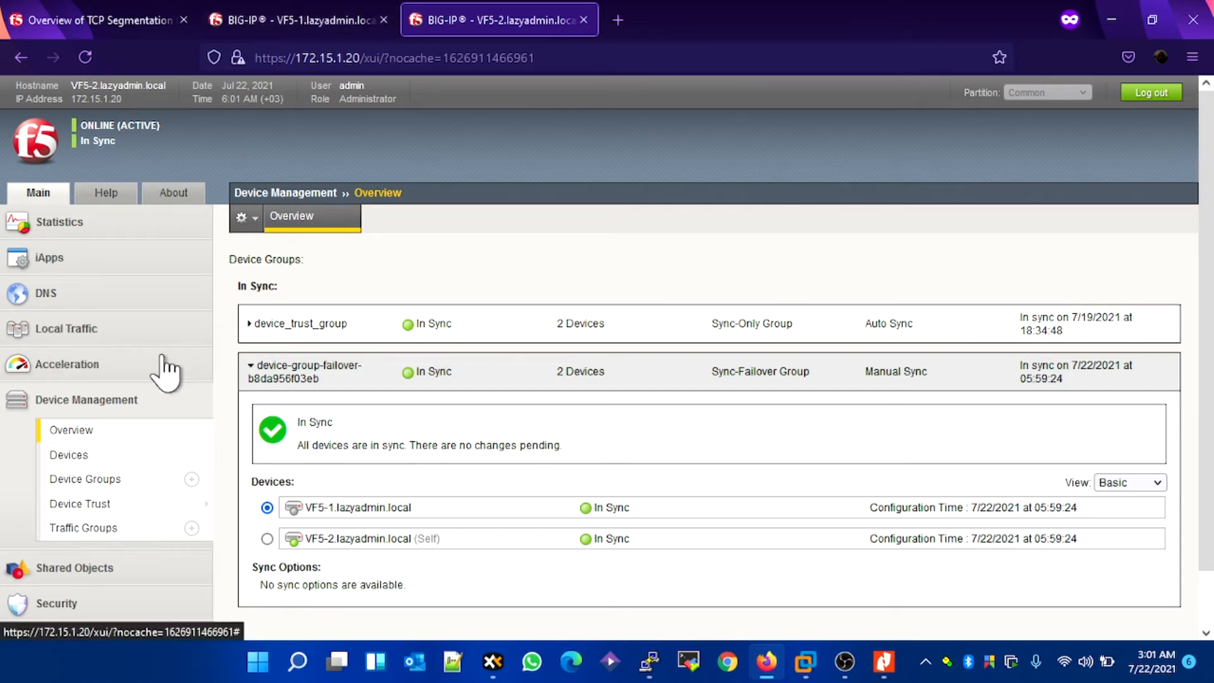
Step: Open the Local Traffic node list on VF5-2 and start creating a new node
click(130, 336)
scroll(162, 347, down, 3)
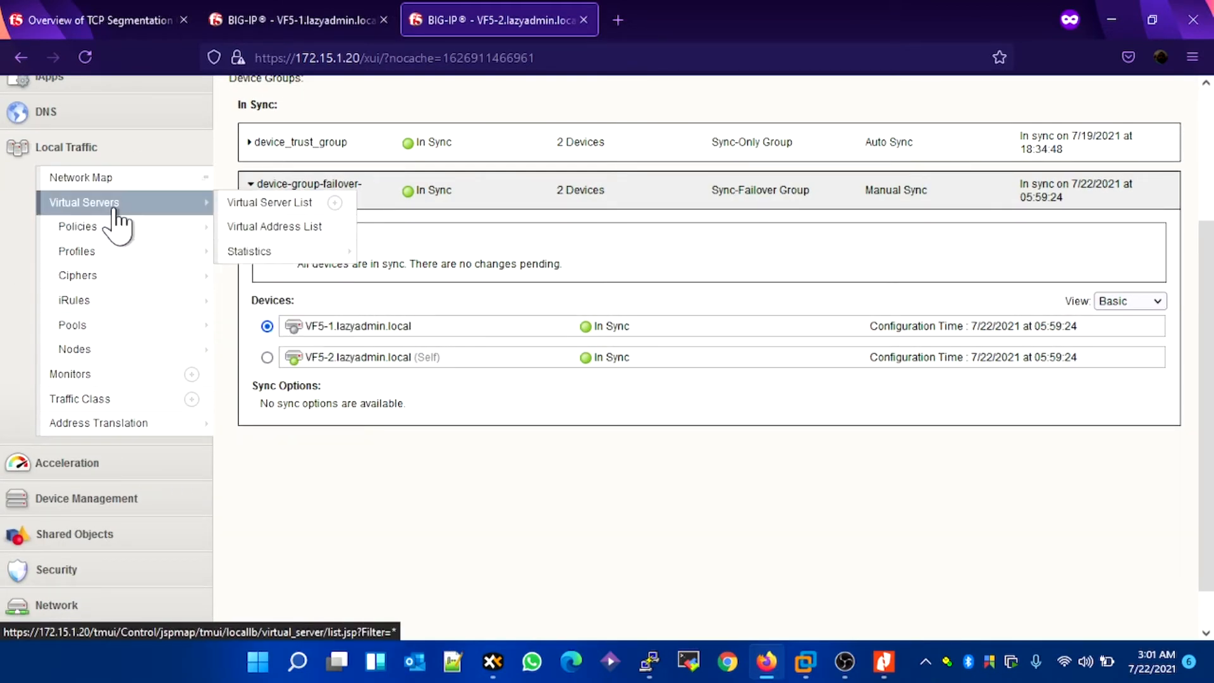
mouse_move(114, 253)
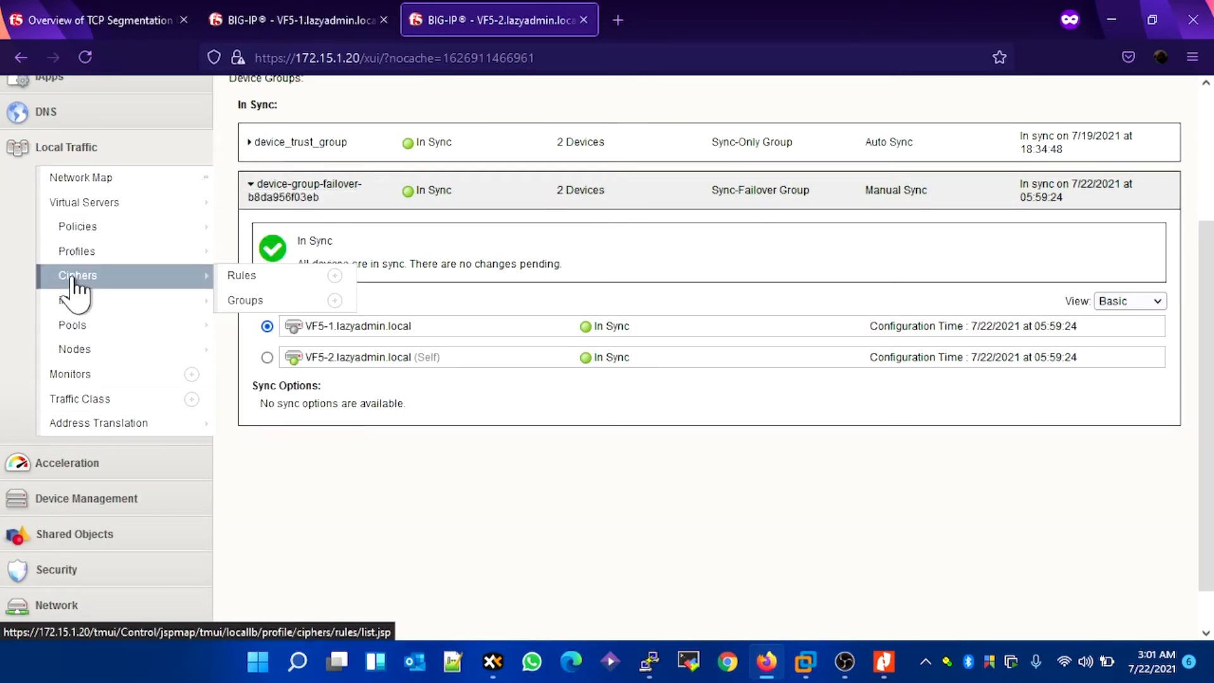
mouse_move(177, 434)
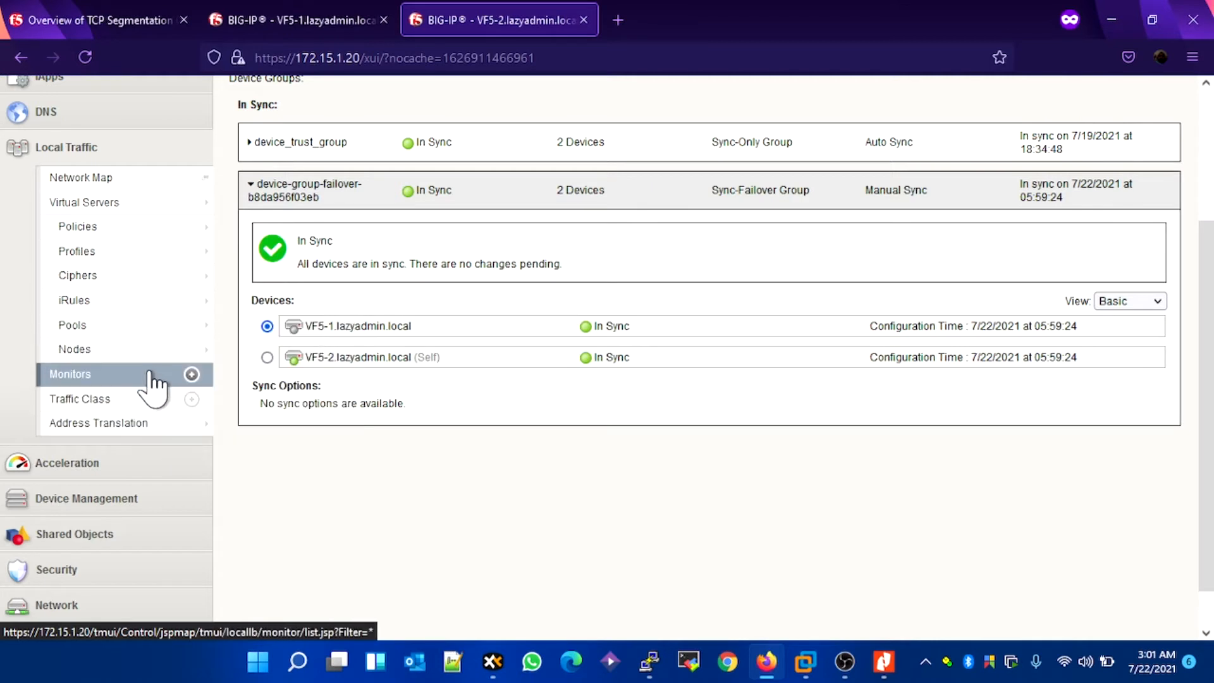
mouse_move(142, 354)
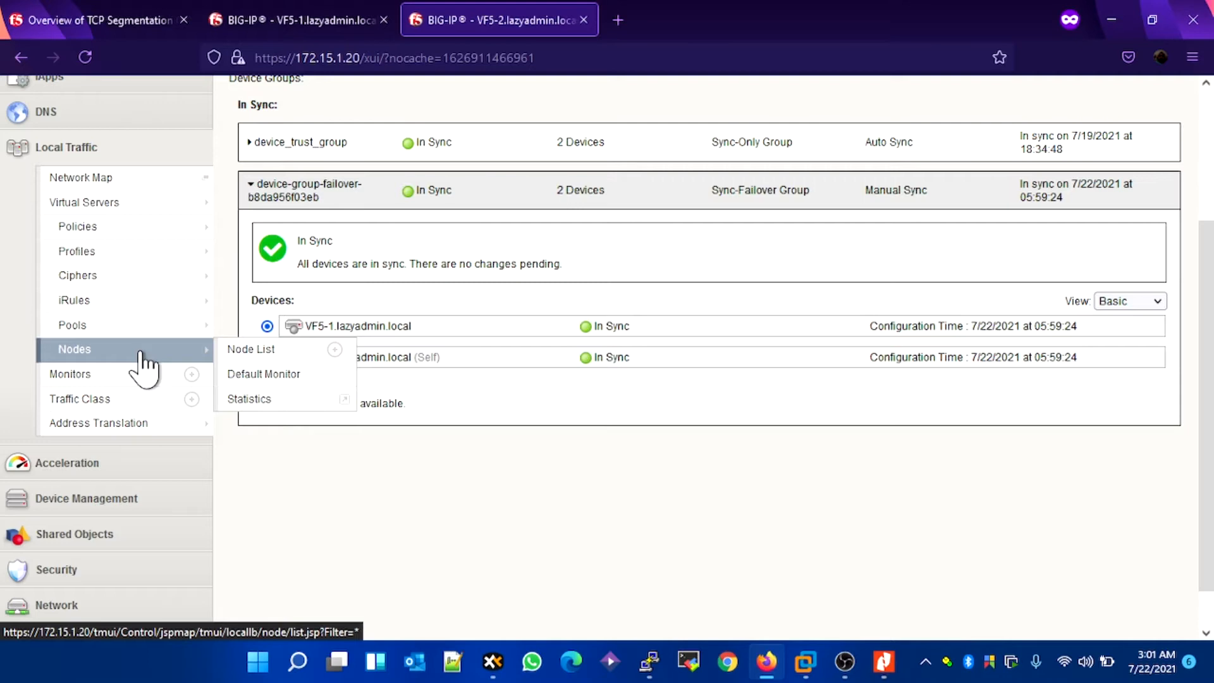
click(142, 364)
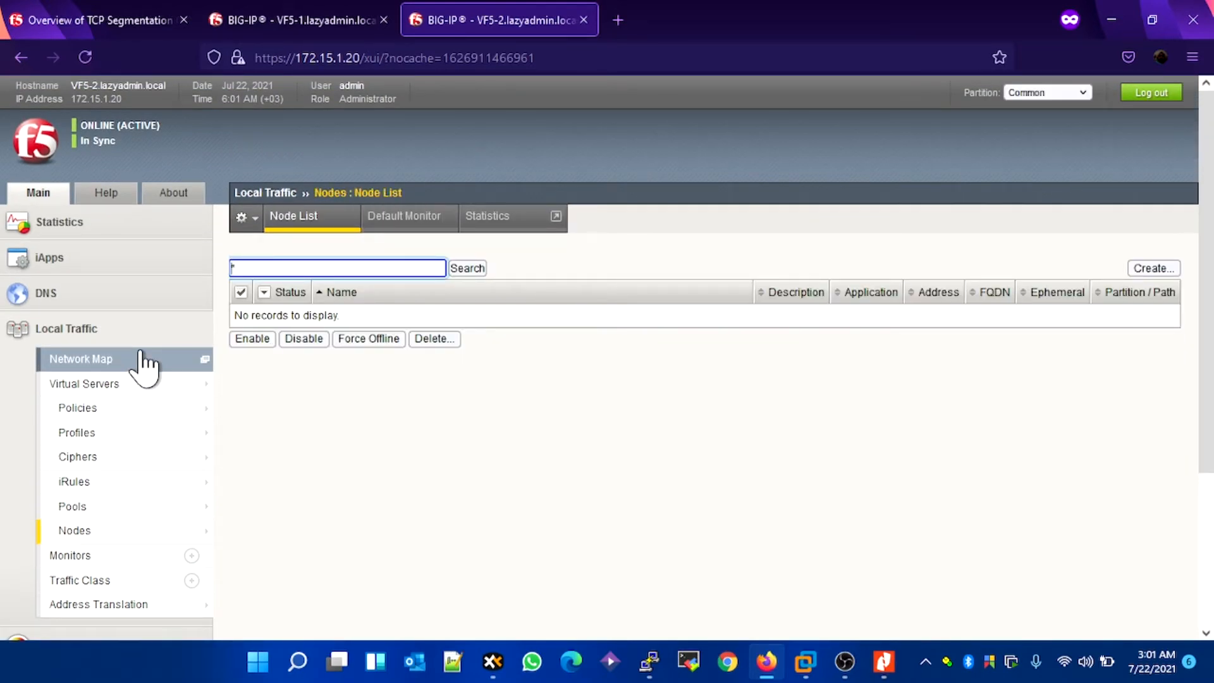
click(1156, 272)
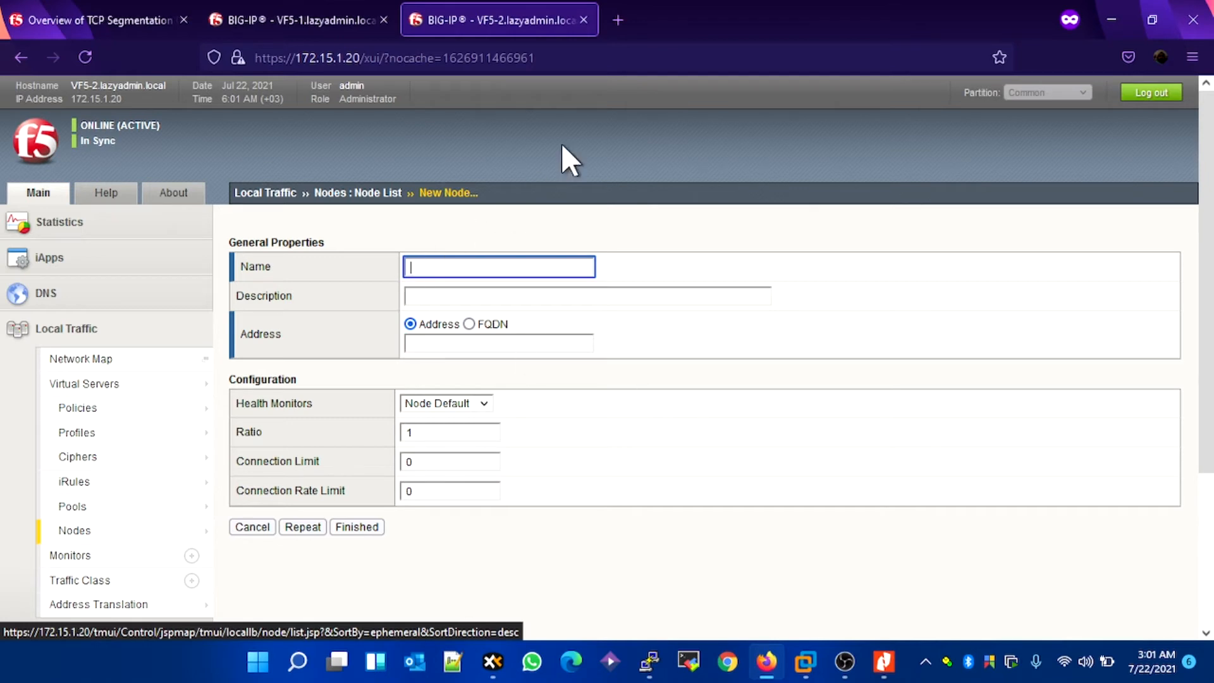
Step: Review the vF5-LAB network diagram in Nitro Pro and the LAMP-02 virtual machine's console in VMware Workstation
click(618, 20)
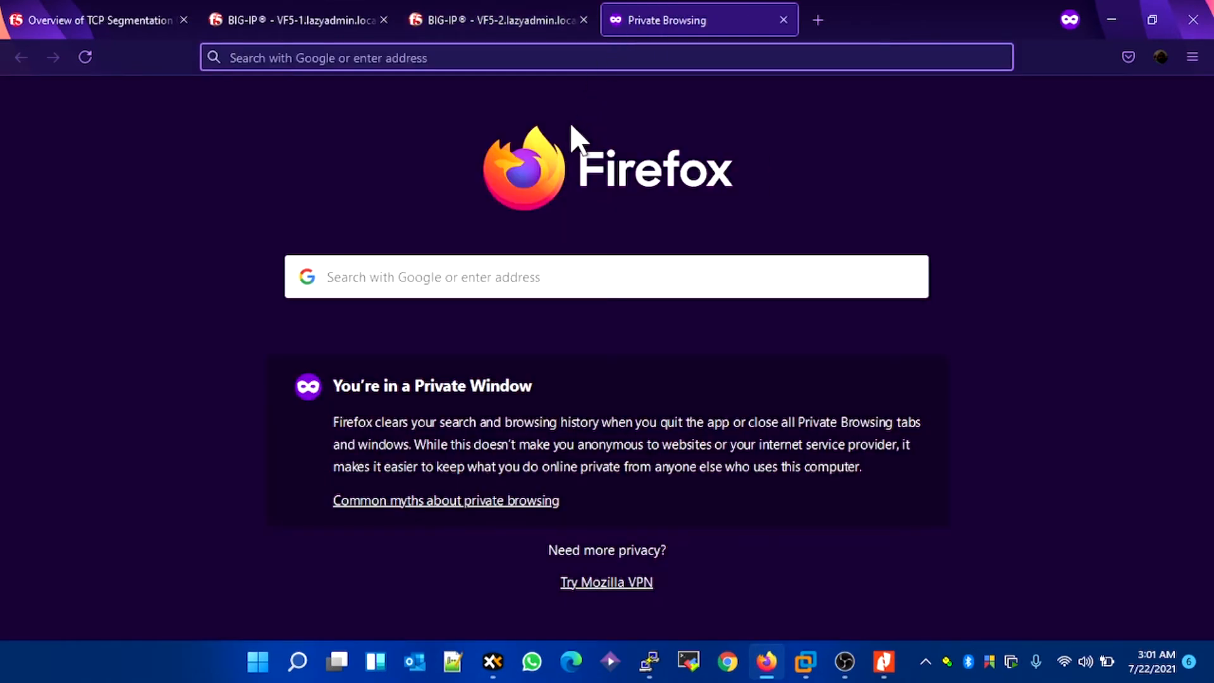
click(884, 661)
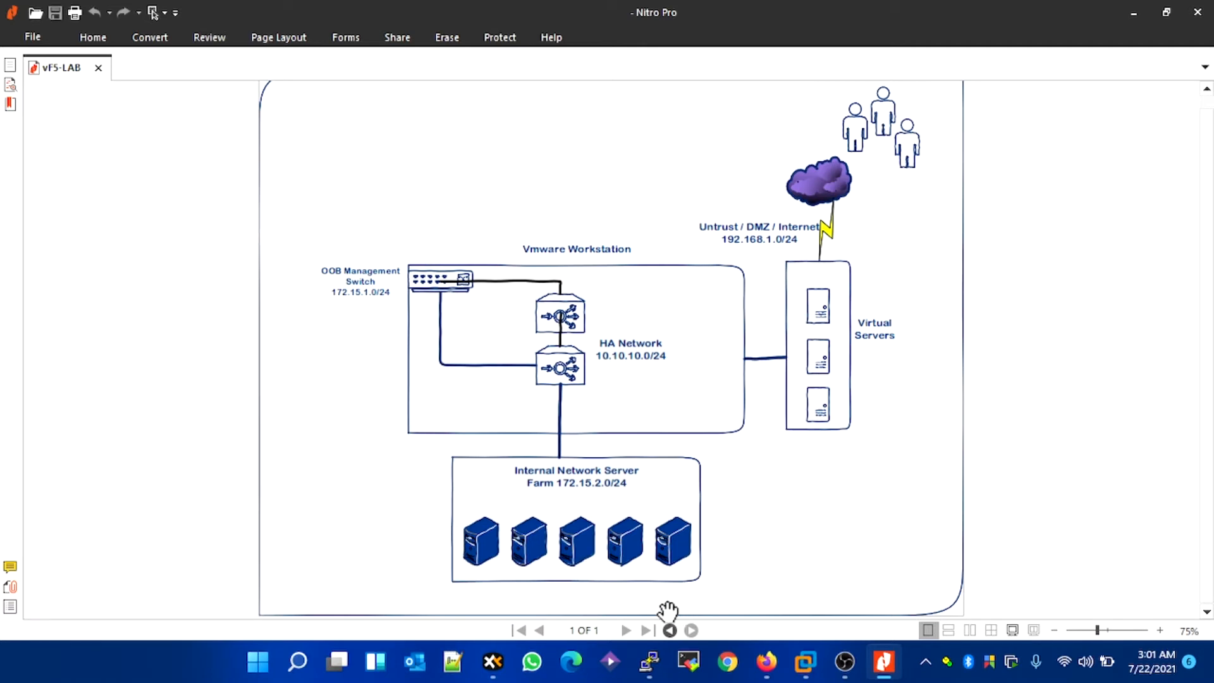
mouse_move(803, 657)
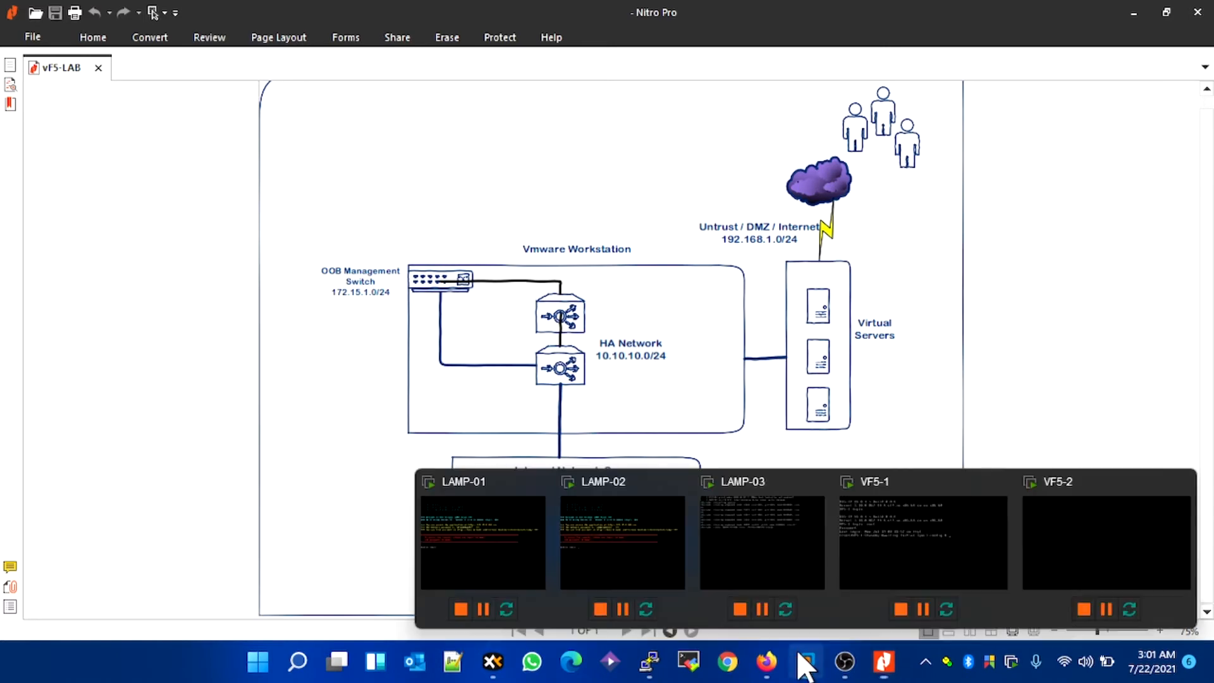
click(592, 560)
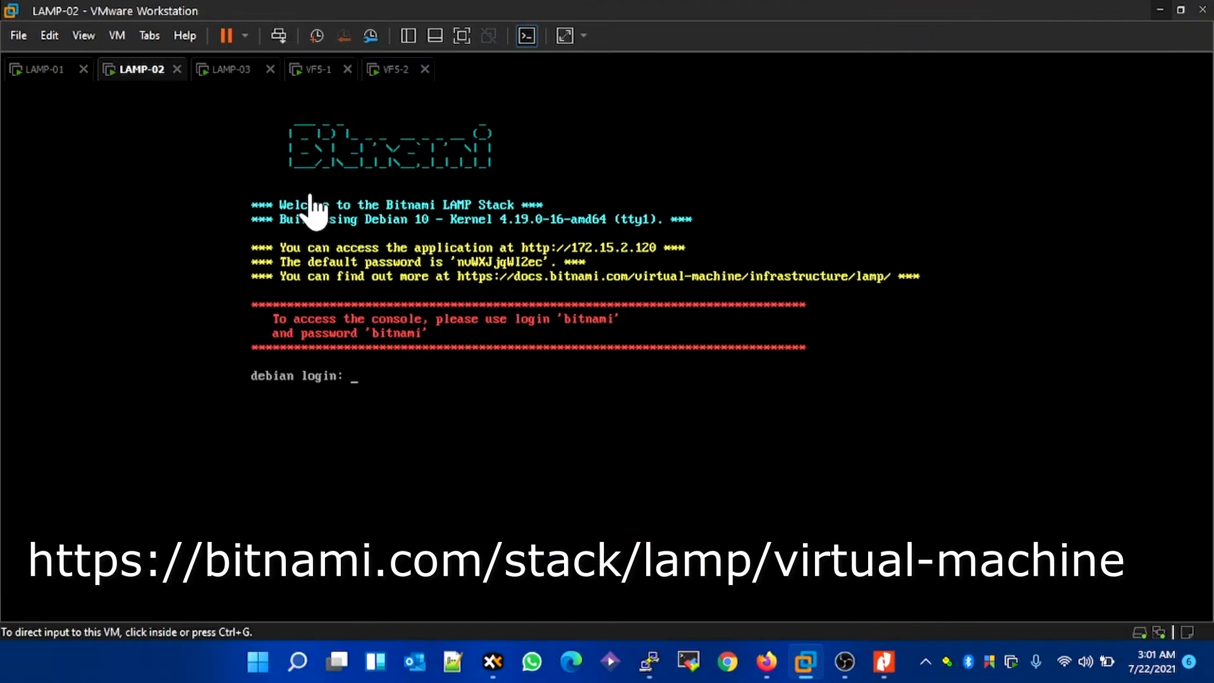
Step: Check the application address on the consoles of the LAMP-01, LAMP-02 and LAMP-03 virtual machines
click(55, 70)
click(134, 71)
click(239, 71)
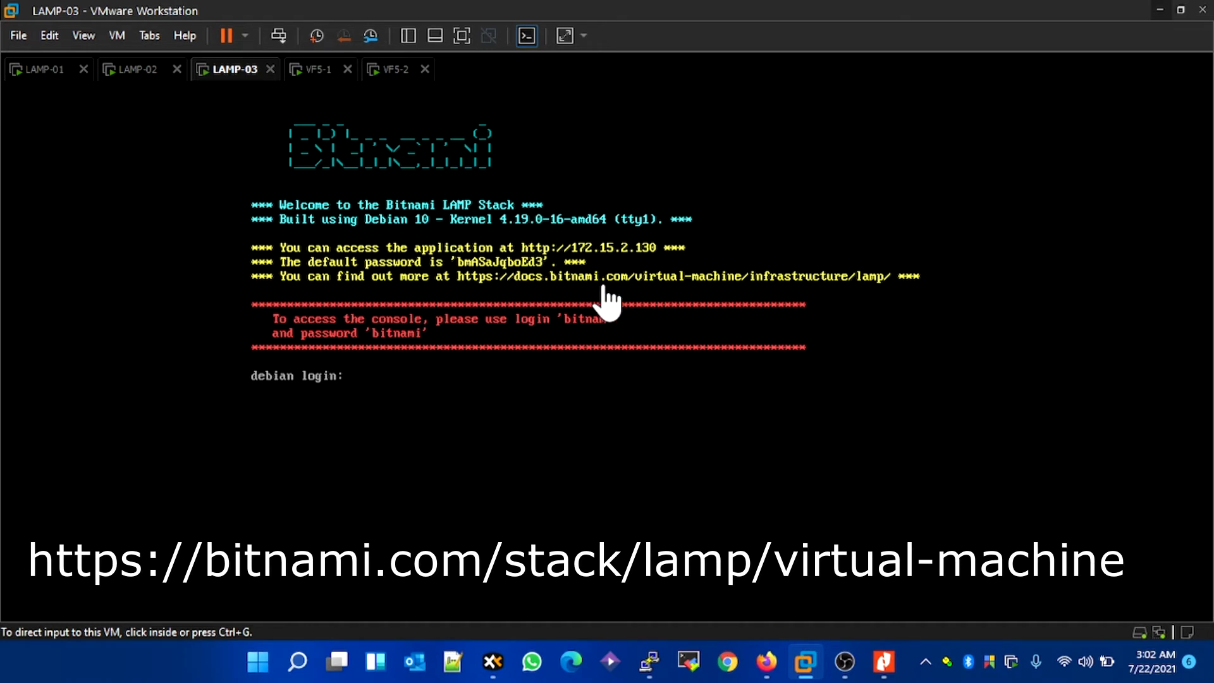
Step: Review the hardware settings of the LAMP-01 virtual machine and close them without changes
click(51, 71)
right_click(54, 72)
click(176, 310)
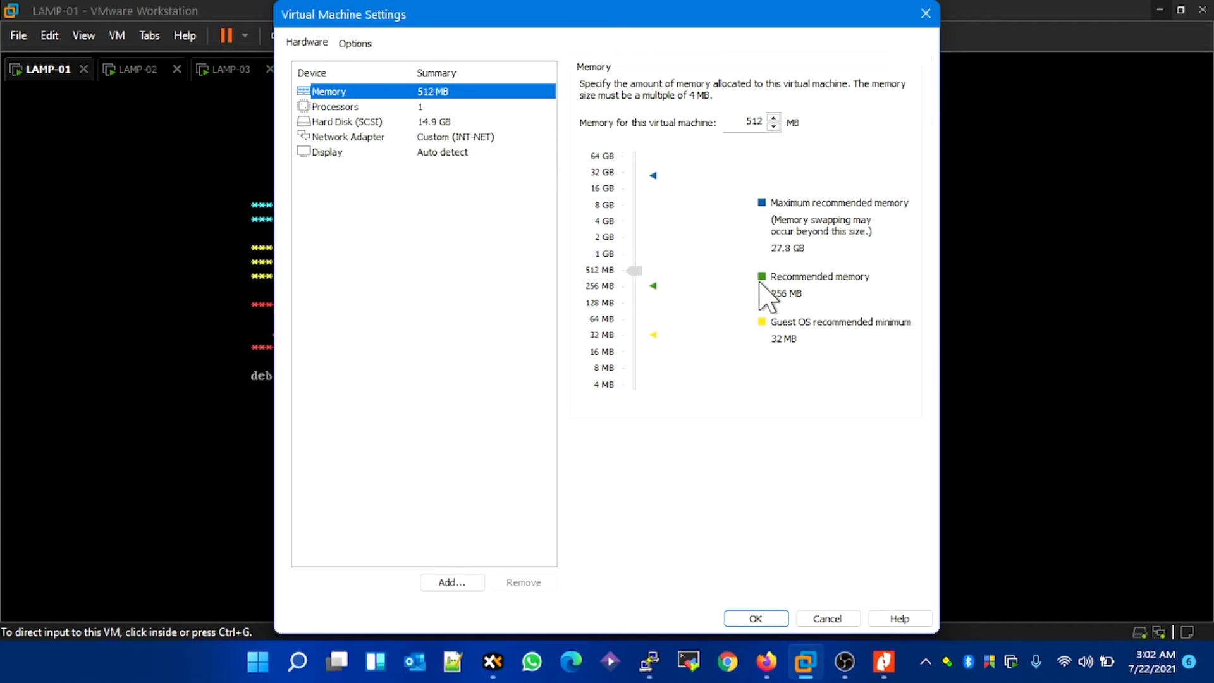
click(830, 620)
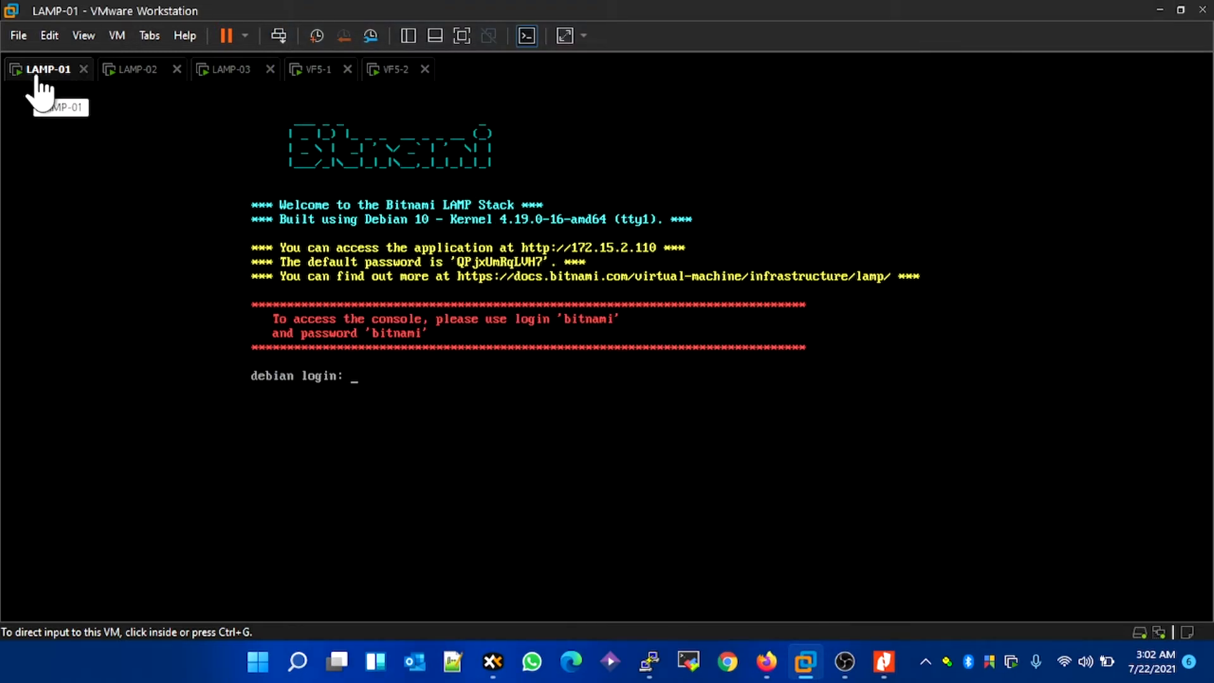
Step: Switch to Firefox and open the LAMP-01 web page at 172.15.2.110
click(1160, 10)
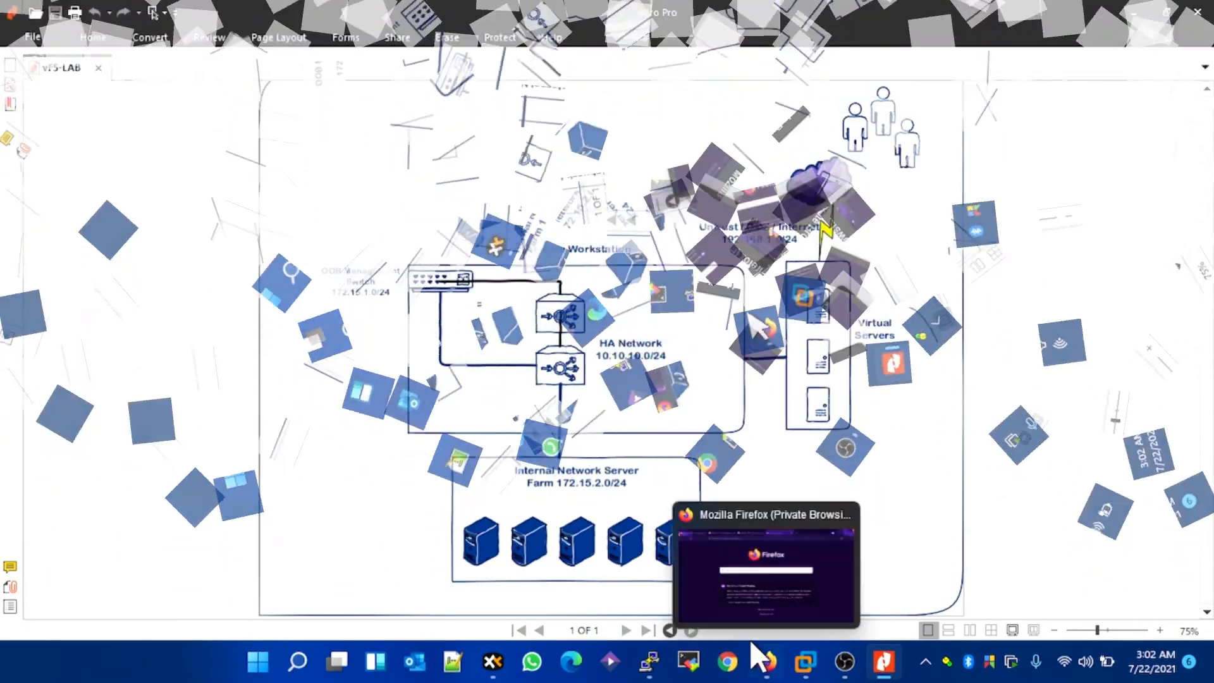
click(753, 643)
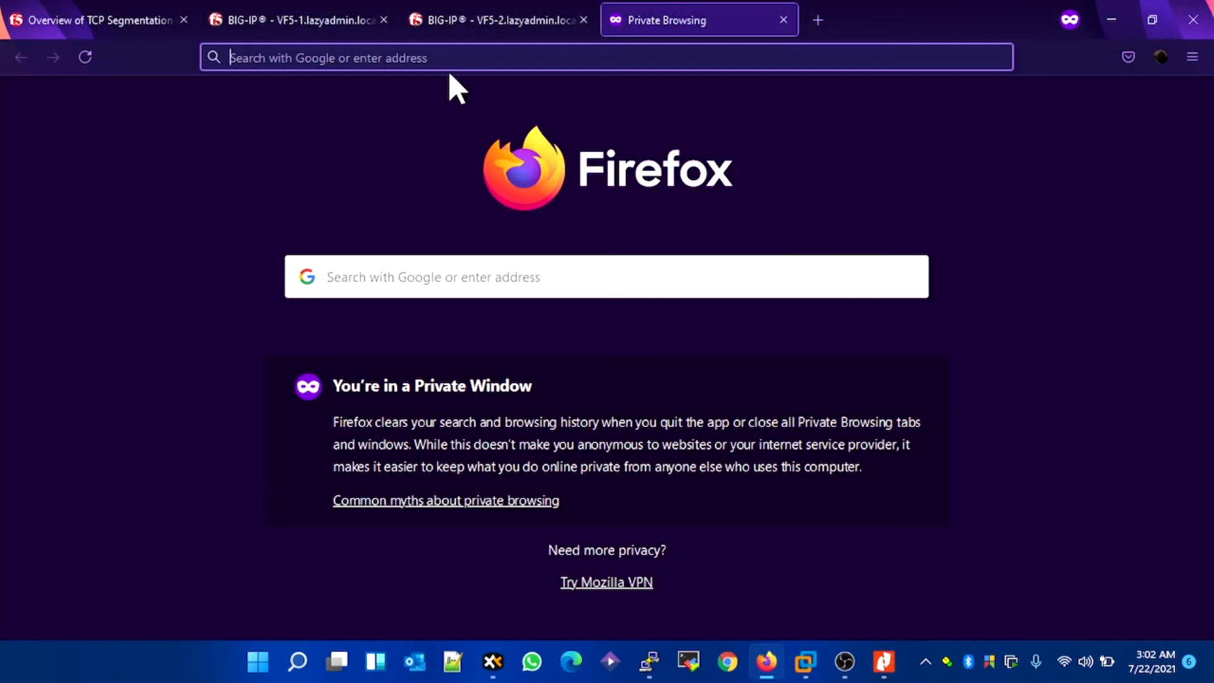
click(453, 60)
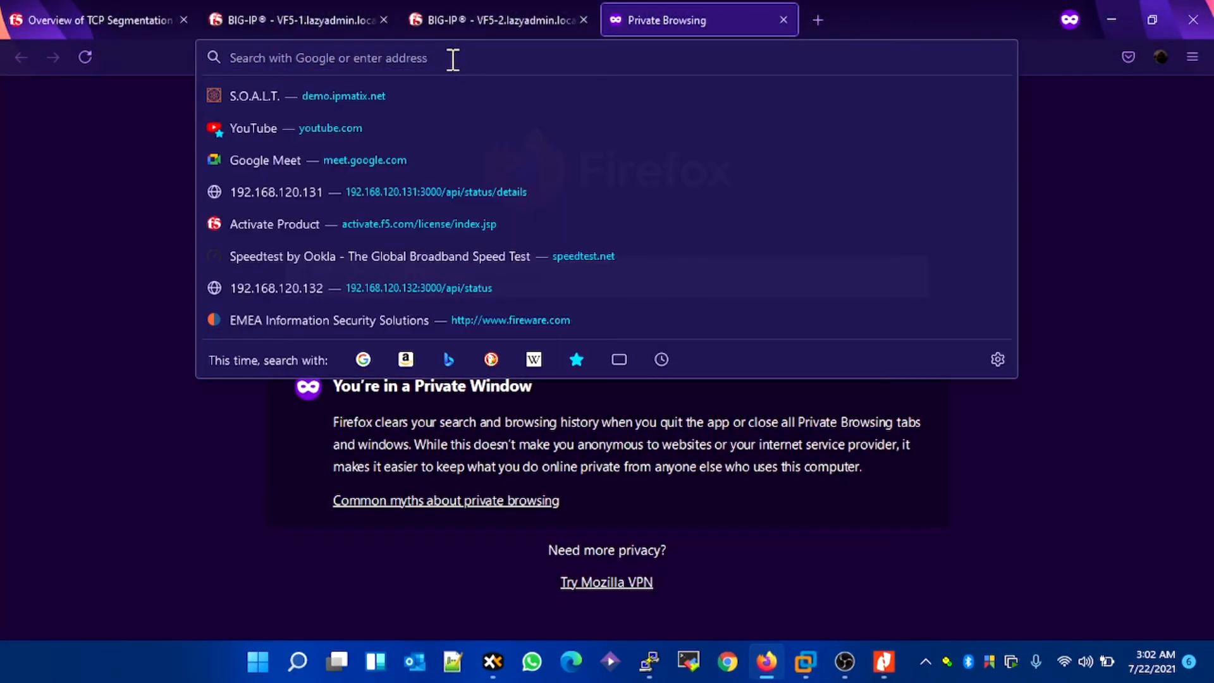
text(172.15.1.)
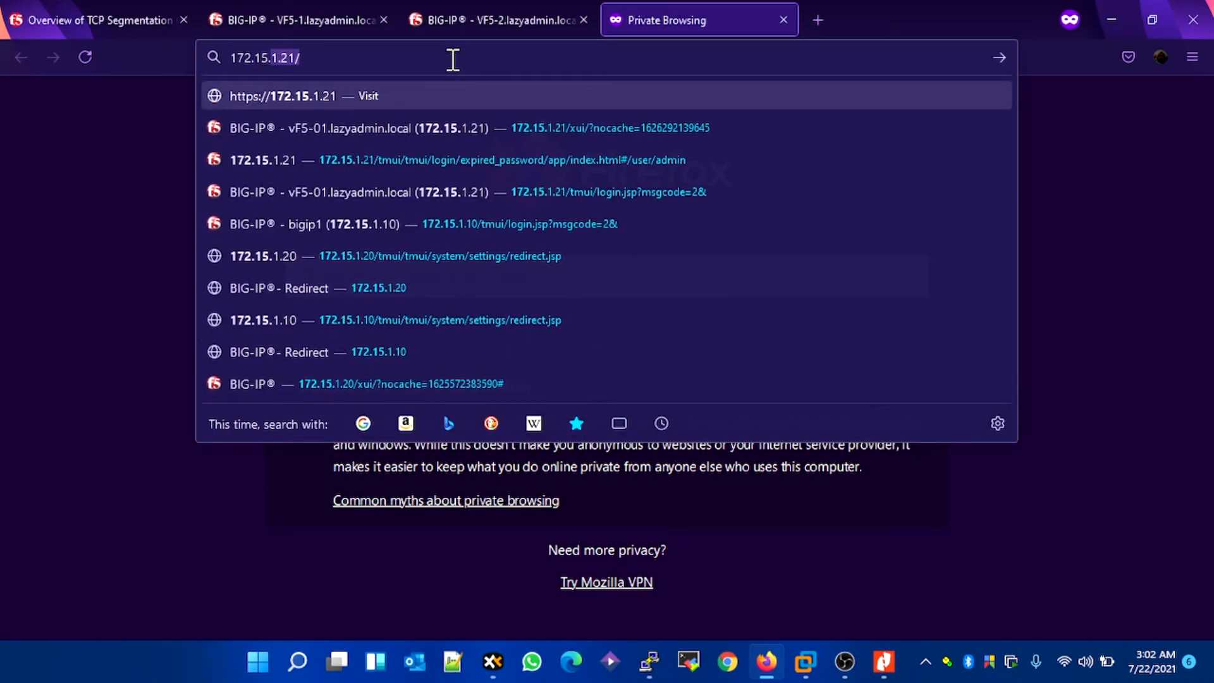
text(110)
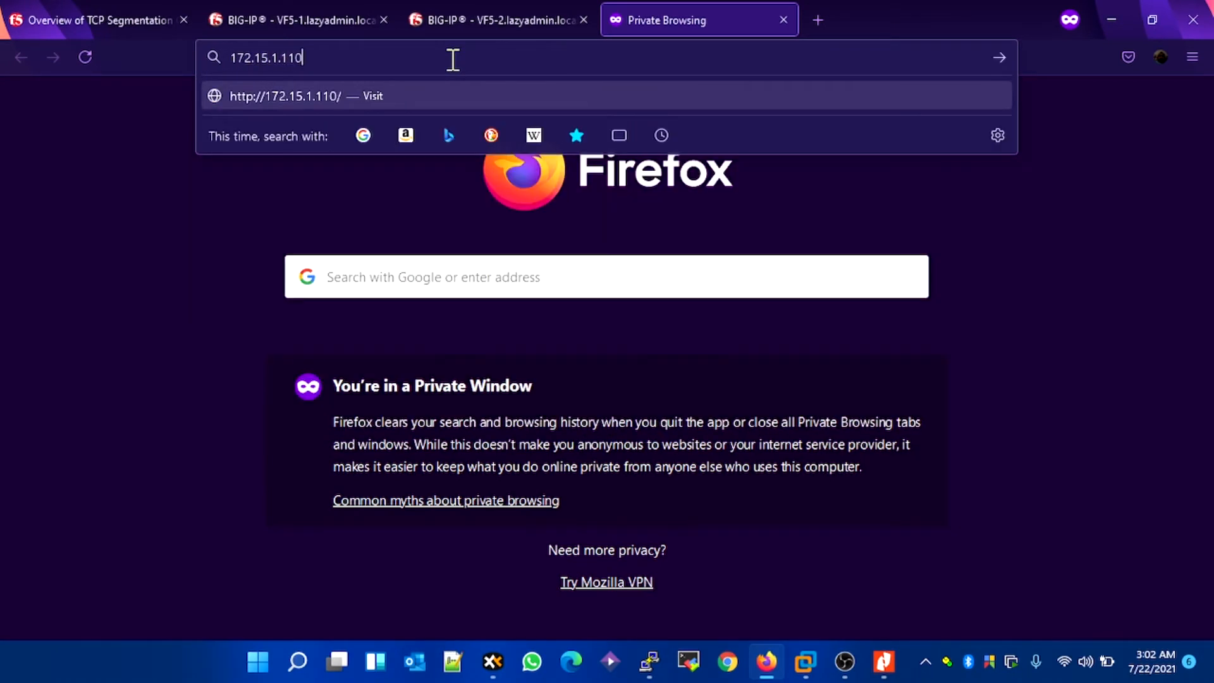
key(Return)
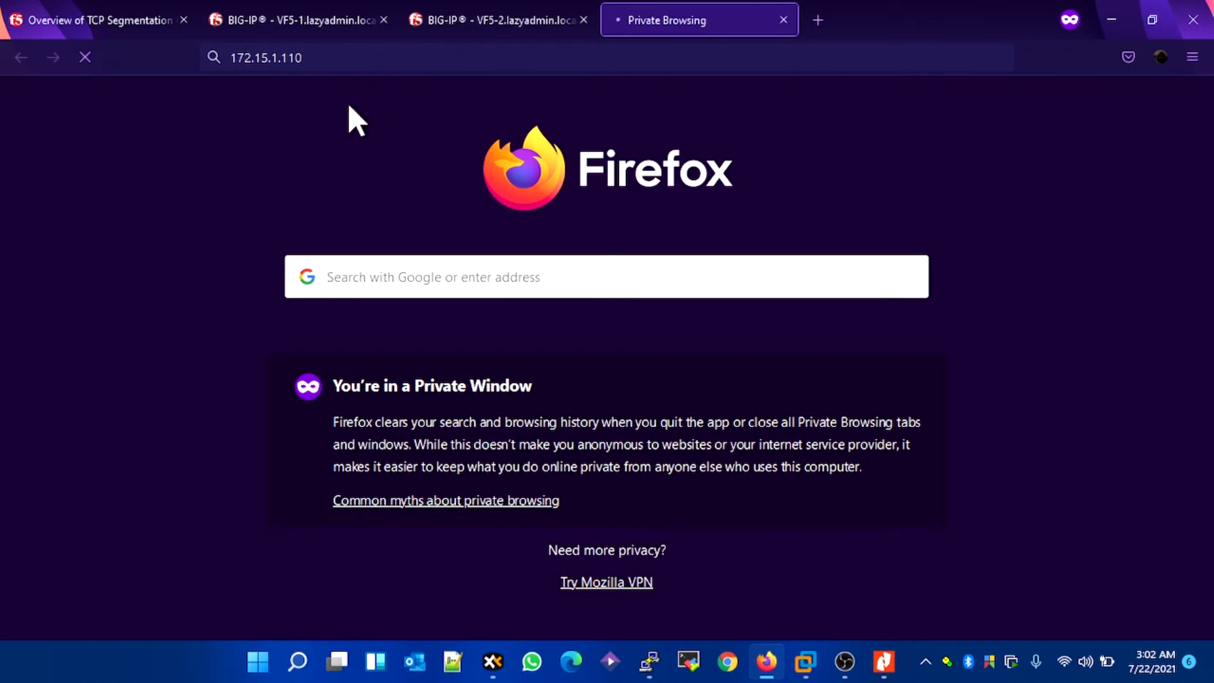
click(278, 61)
click(277, 62)
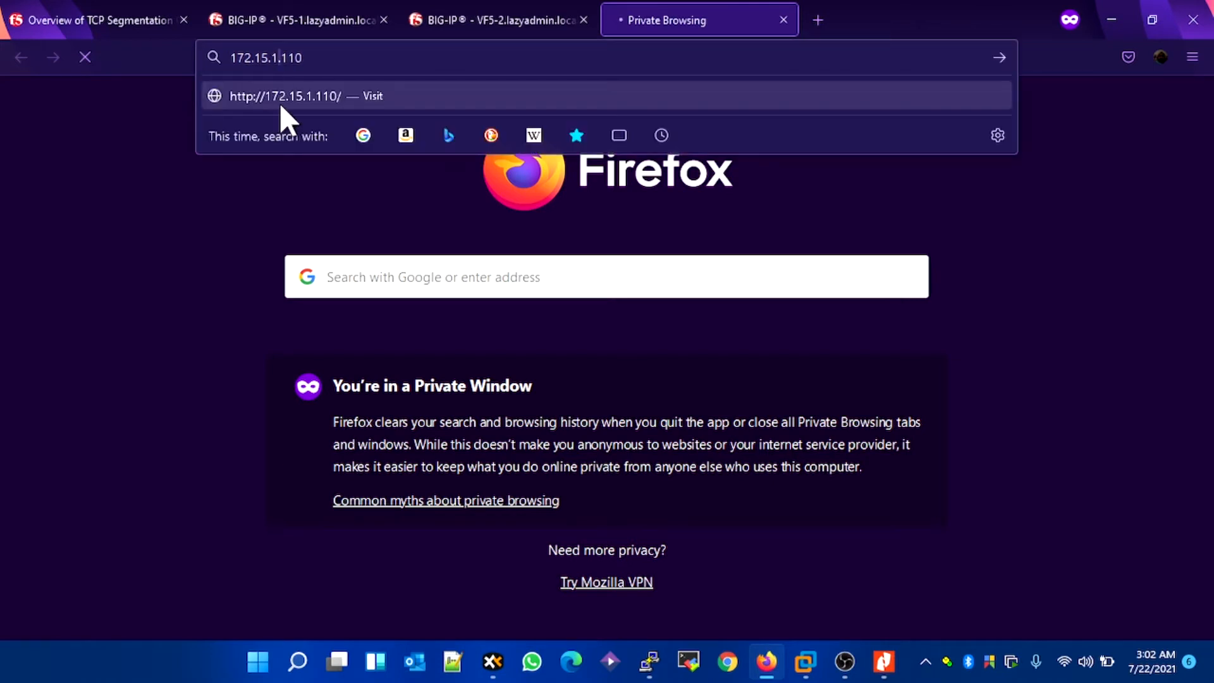
key(BackSpace)
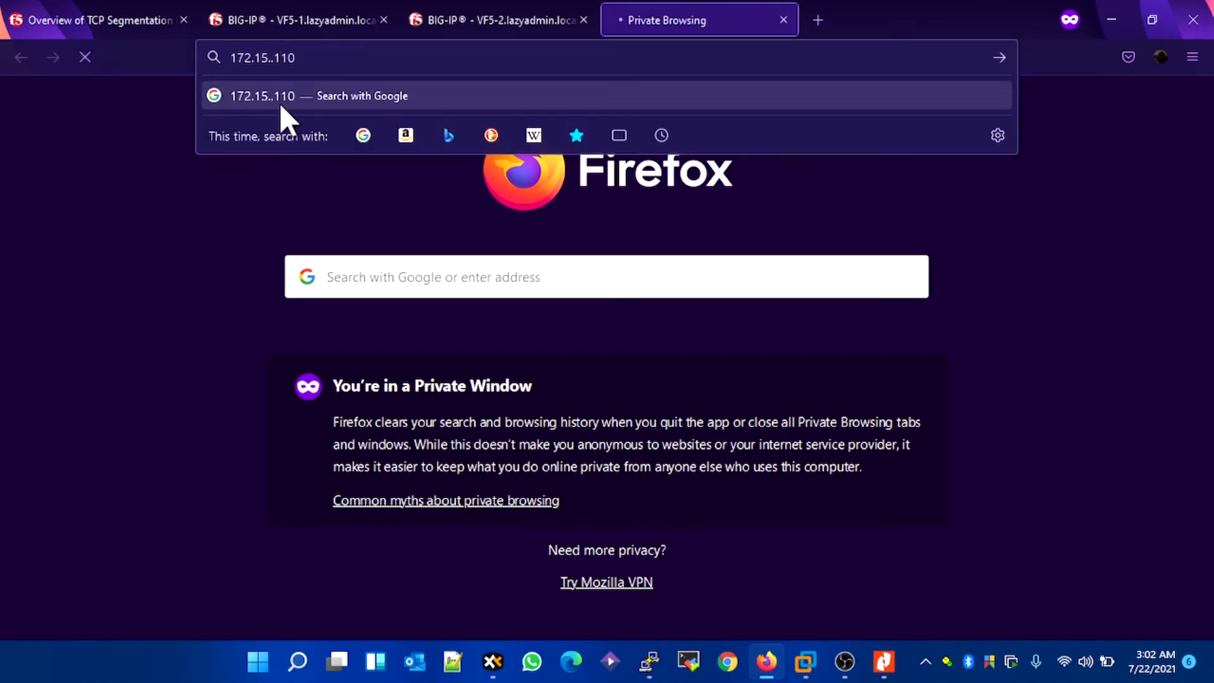
text(2)
key(Return)
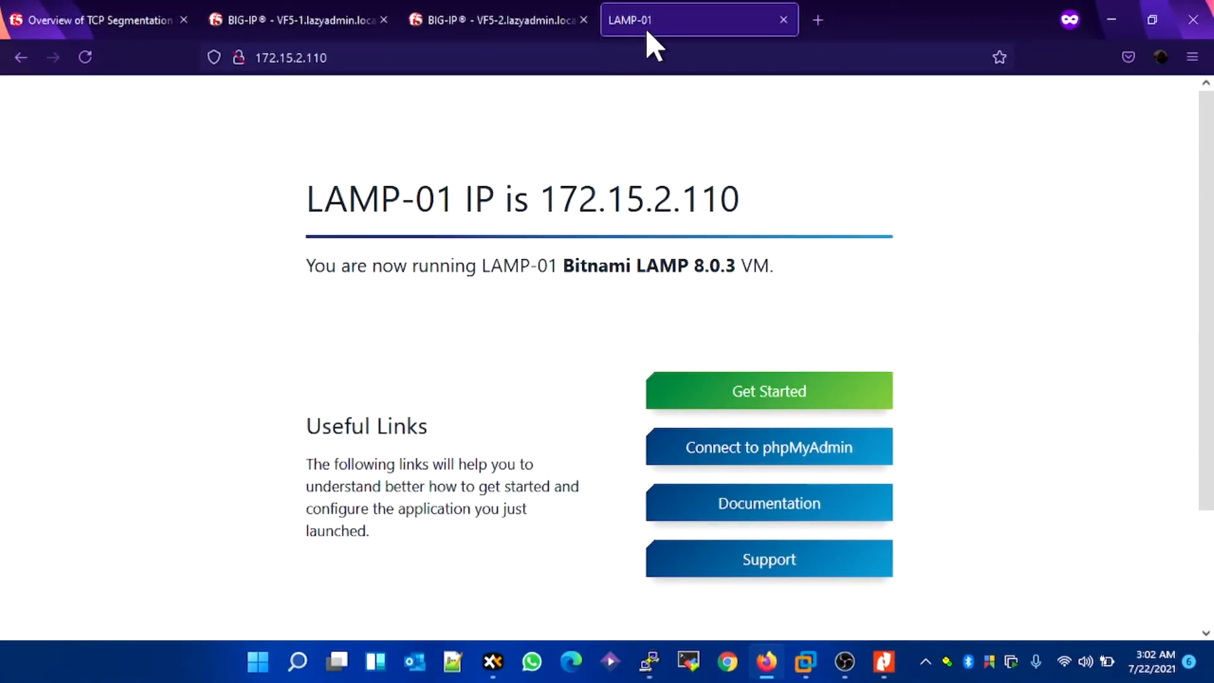
Step: Load the LAMP-02 web page at 172.15.2.120 in a new browser tab
click(435, 51)
key(ctrl+c)
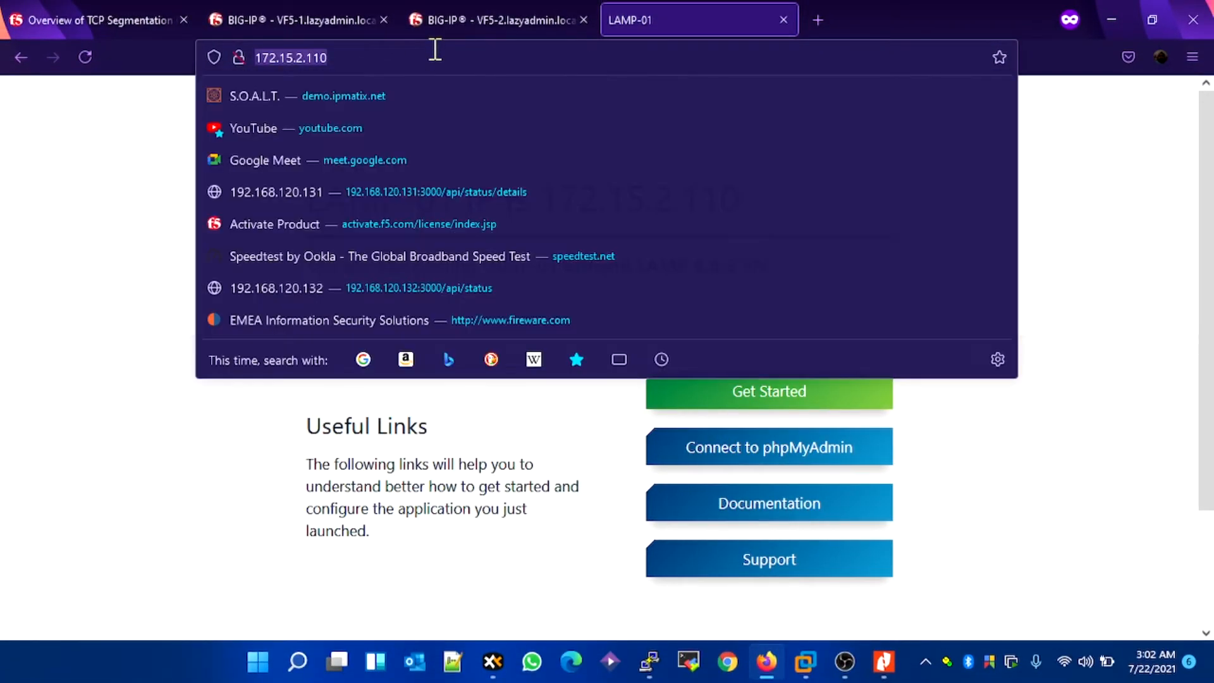
click(831, 21)
key(ctrl+v)
key(BackSpace)
text(2)
key(Return)
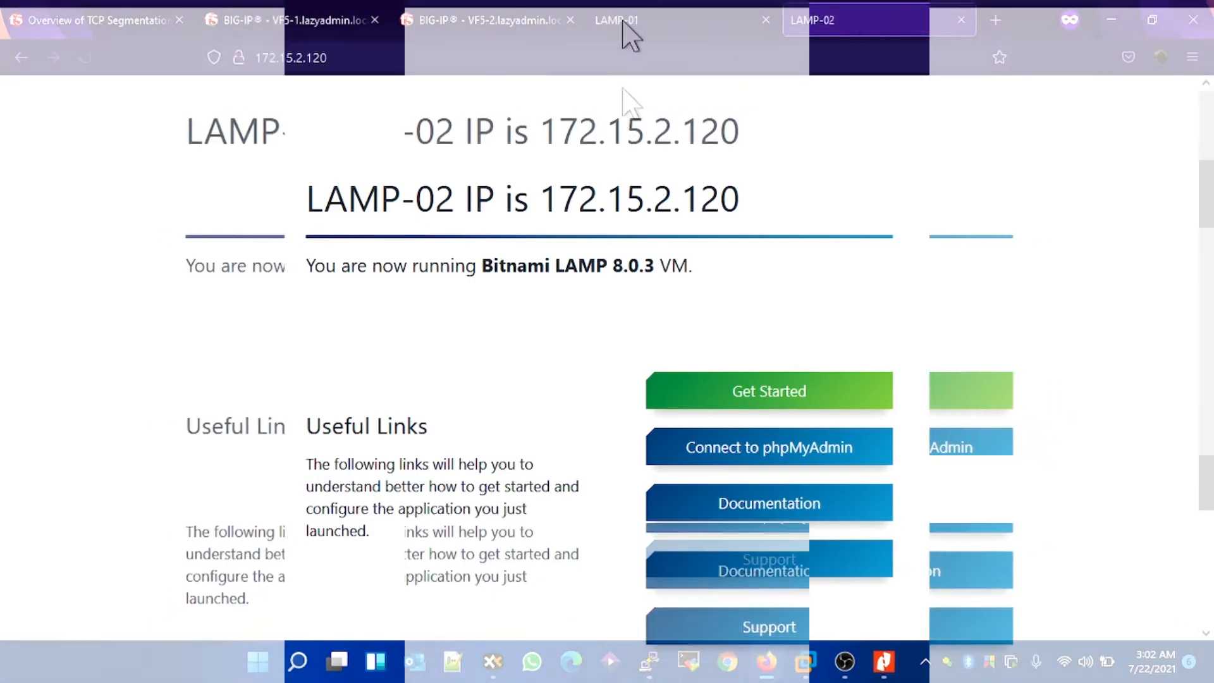
Step: Load the LAMP-03 web page at 172.15.2.130 in a new browser tab
click(995, 21)
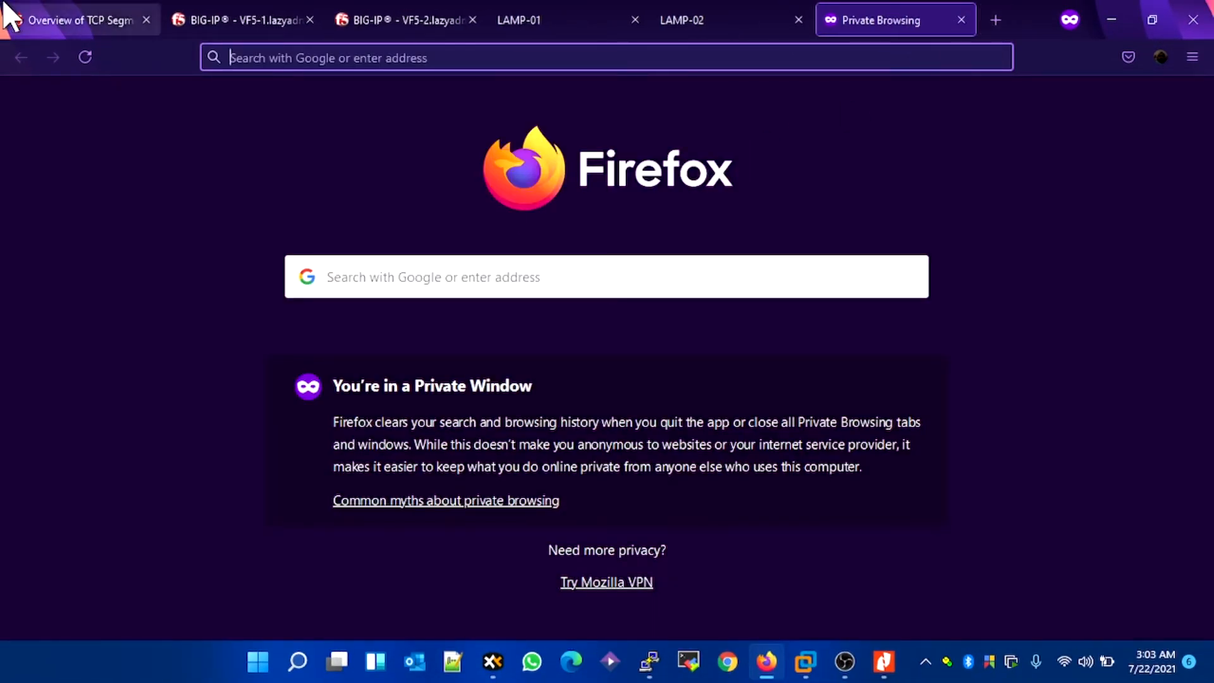
key(ctrl+v)
key(BackSpace)
key(BackSpace)
key(BackSpace)
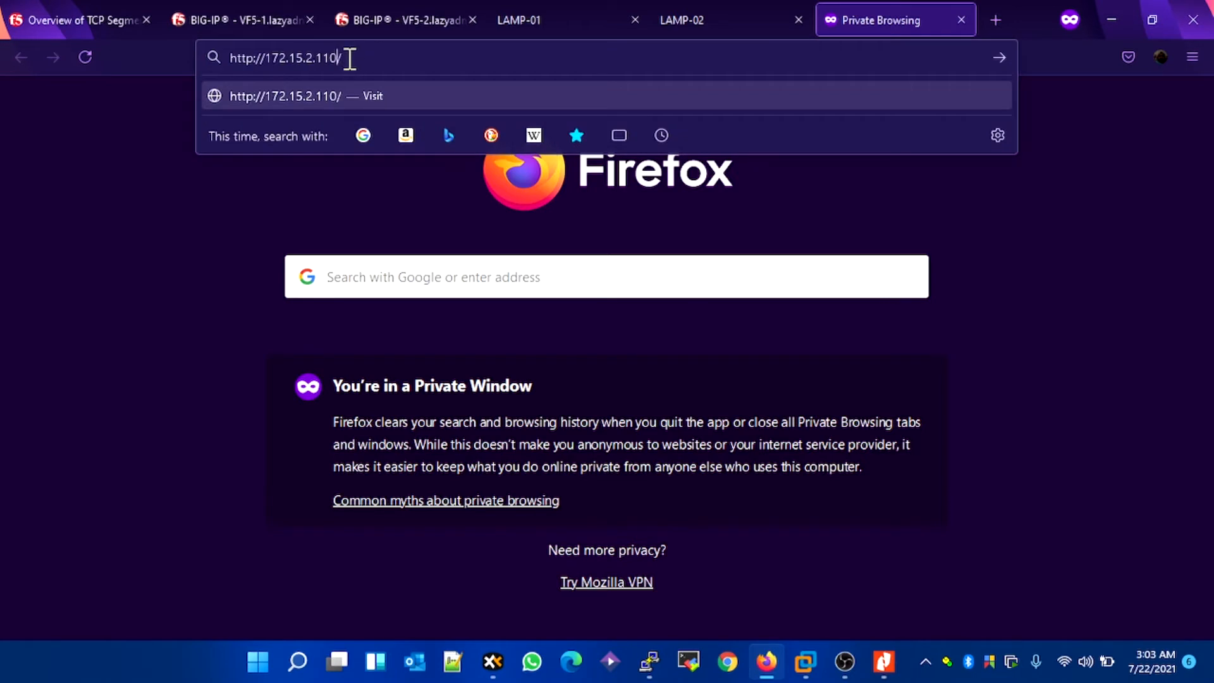
text(30/)
key(Return)
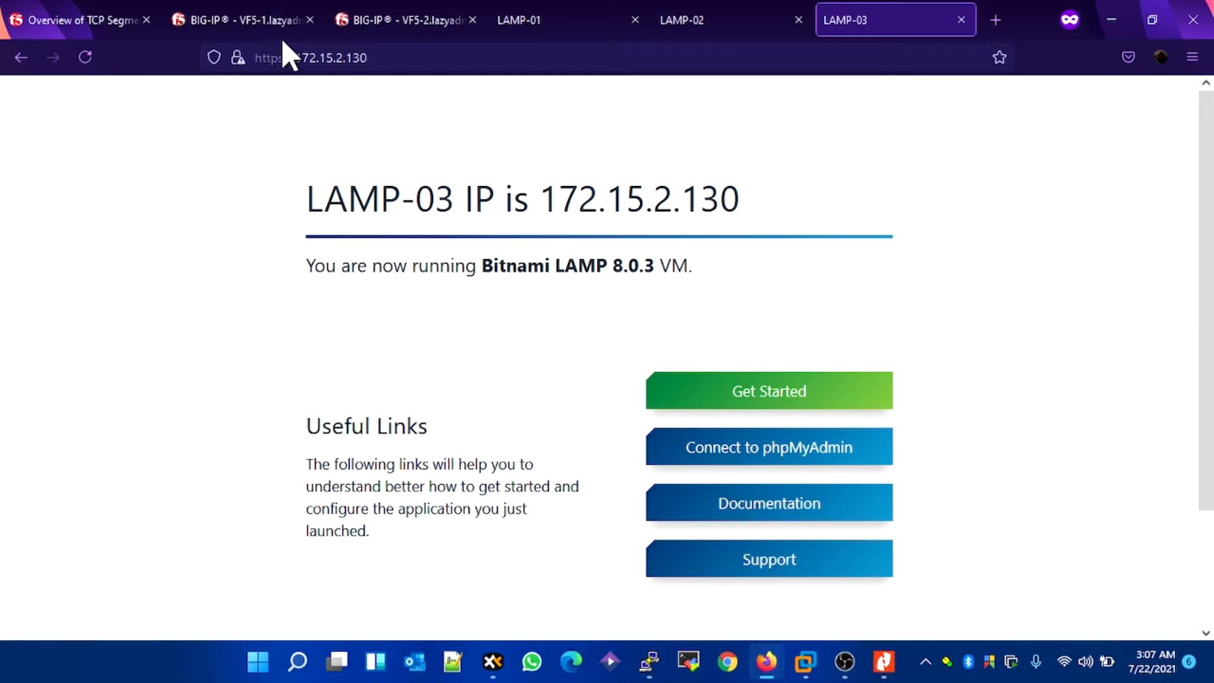
Step: On VF5-2, add a node named LAMP-01 with address 172.15.2.110 and continue with another new node
click(244, 27)
click(436, 26)
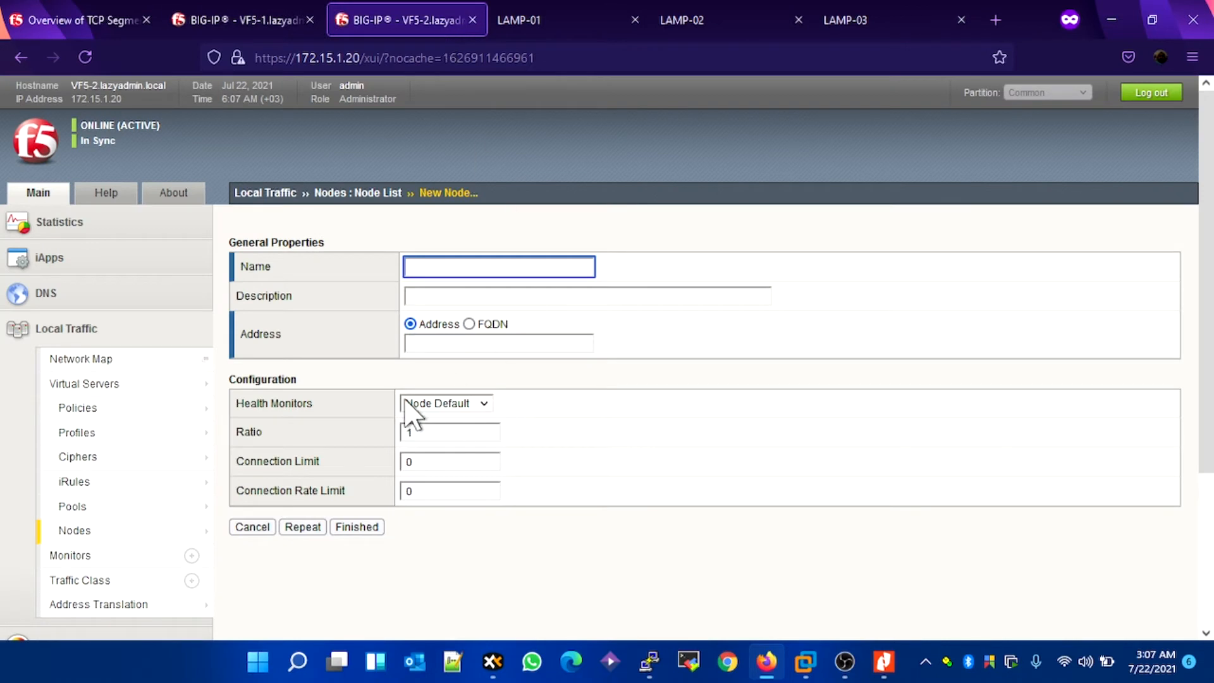
click(408, 266)
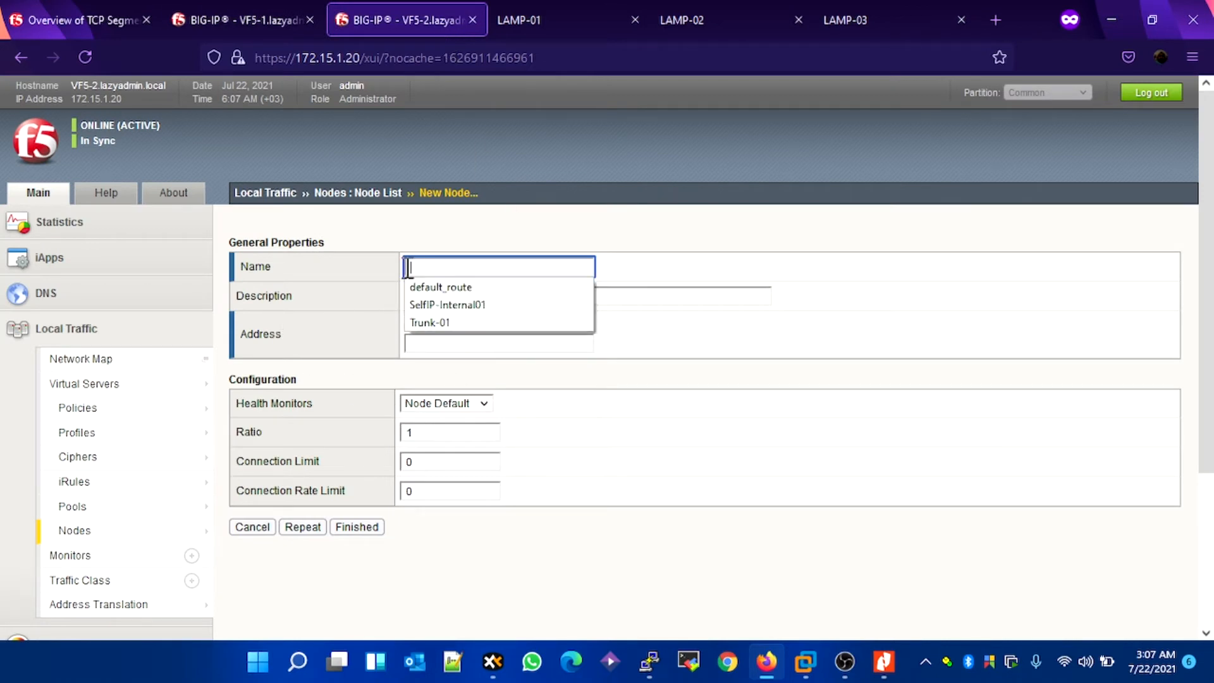
text(LAMP-01)
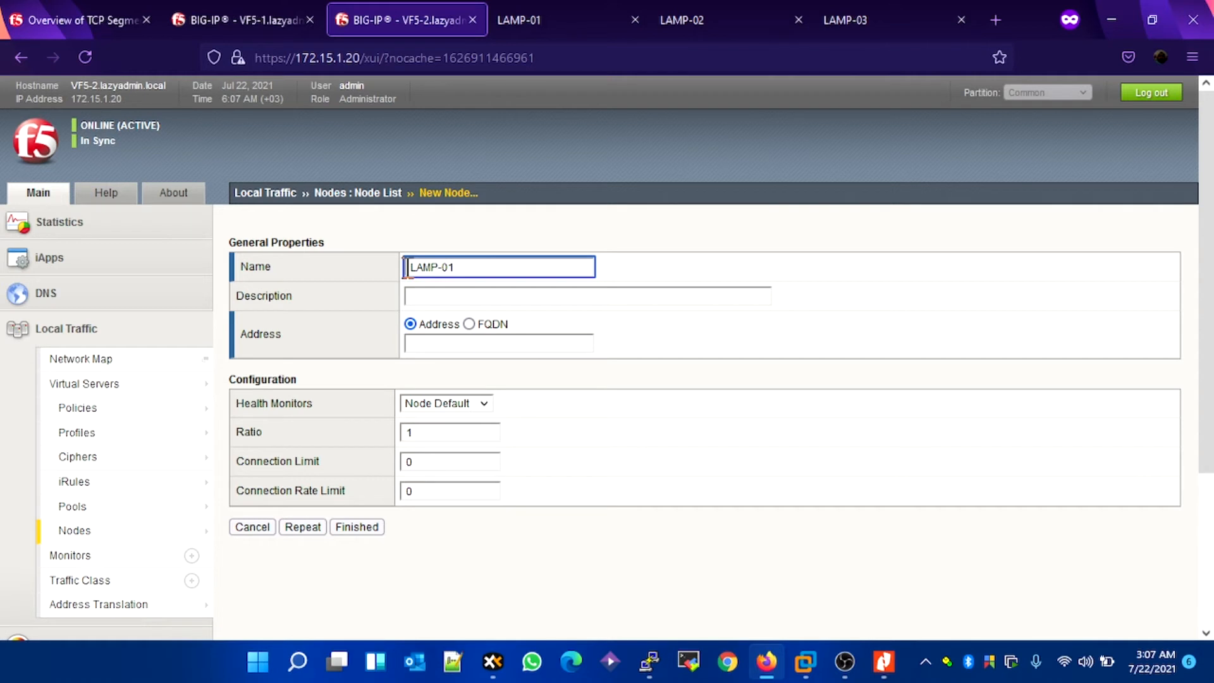
click(418, 344)
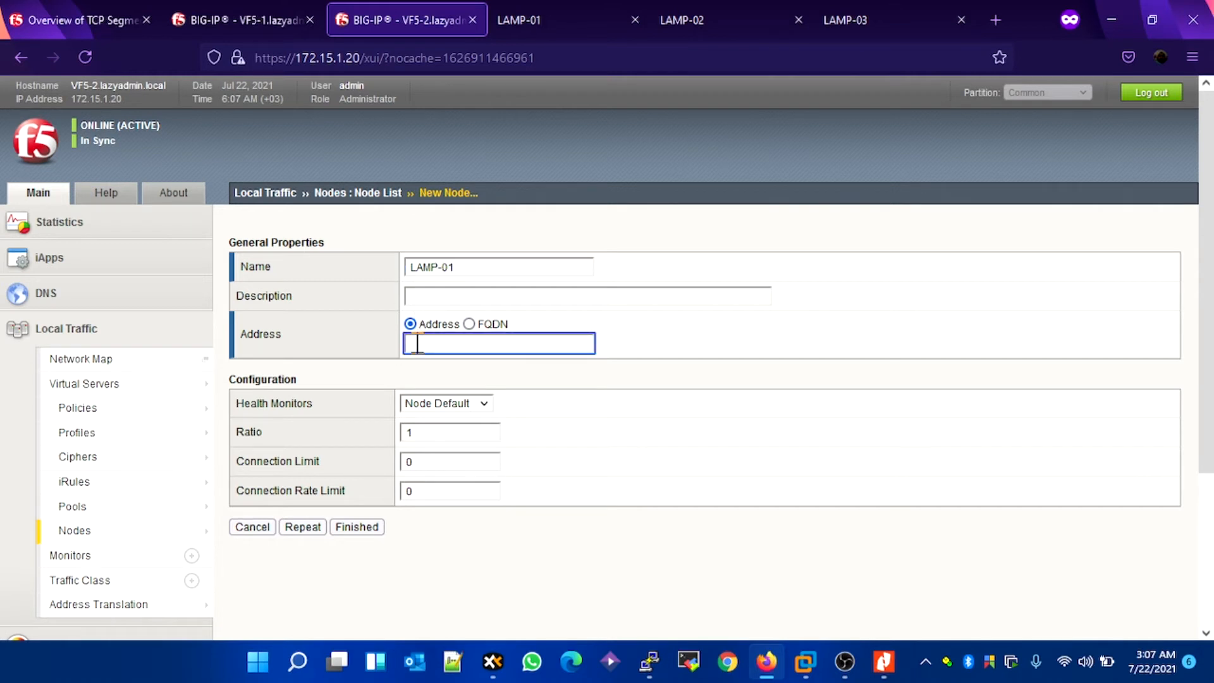
click(514, 345)
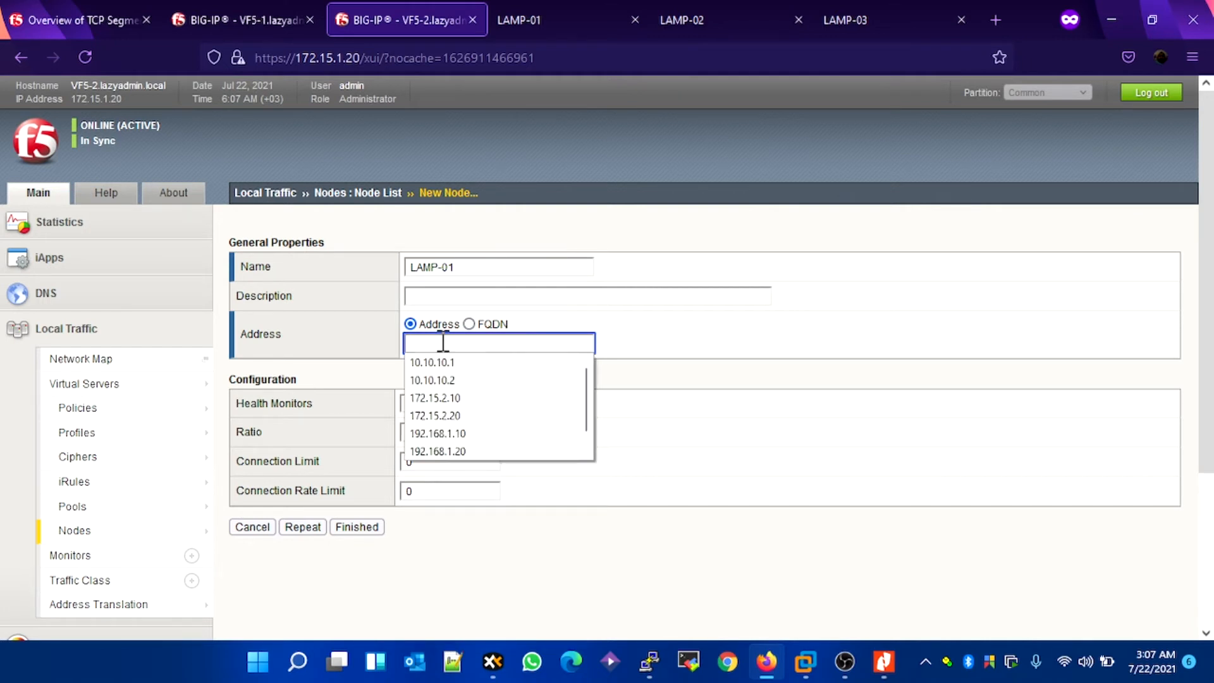
text(172.1)
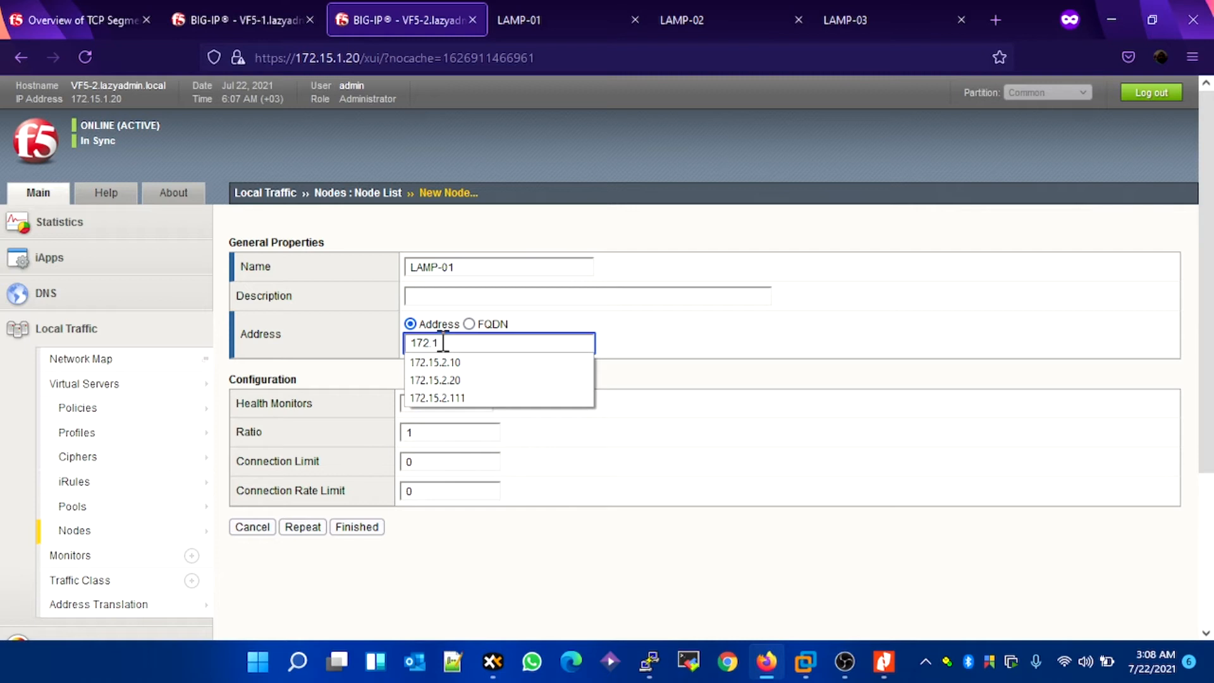
text(5.2.110)
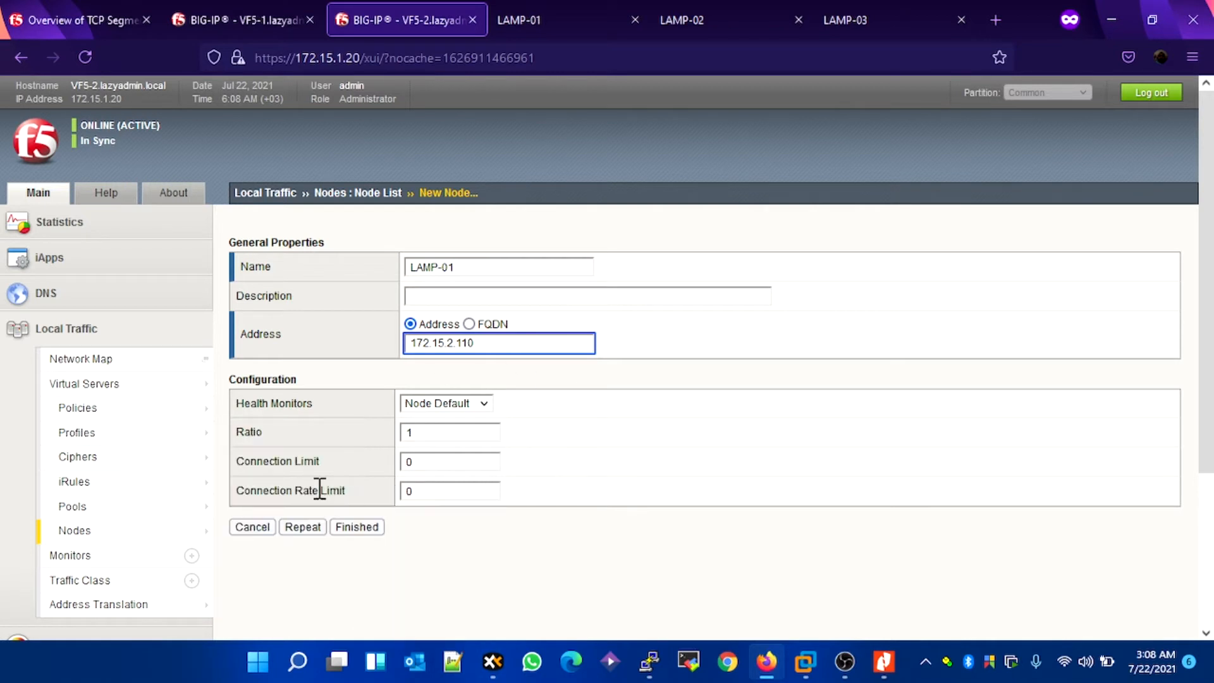
click(302, 527)
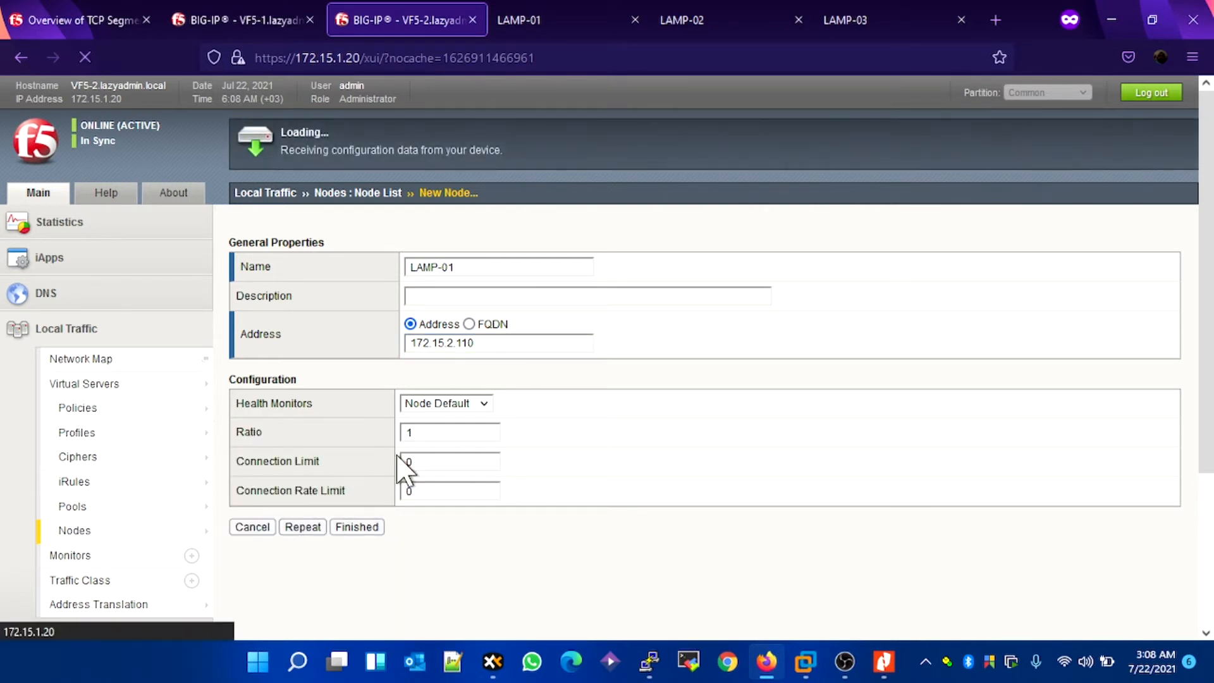
Step: Add a node named LAMP-02 with address 172.15.2.120 and continue with another new node
text(LAMP-02)
key(Tab)
key(Tab)
key(Tab)
text(17)
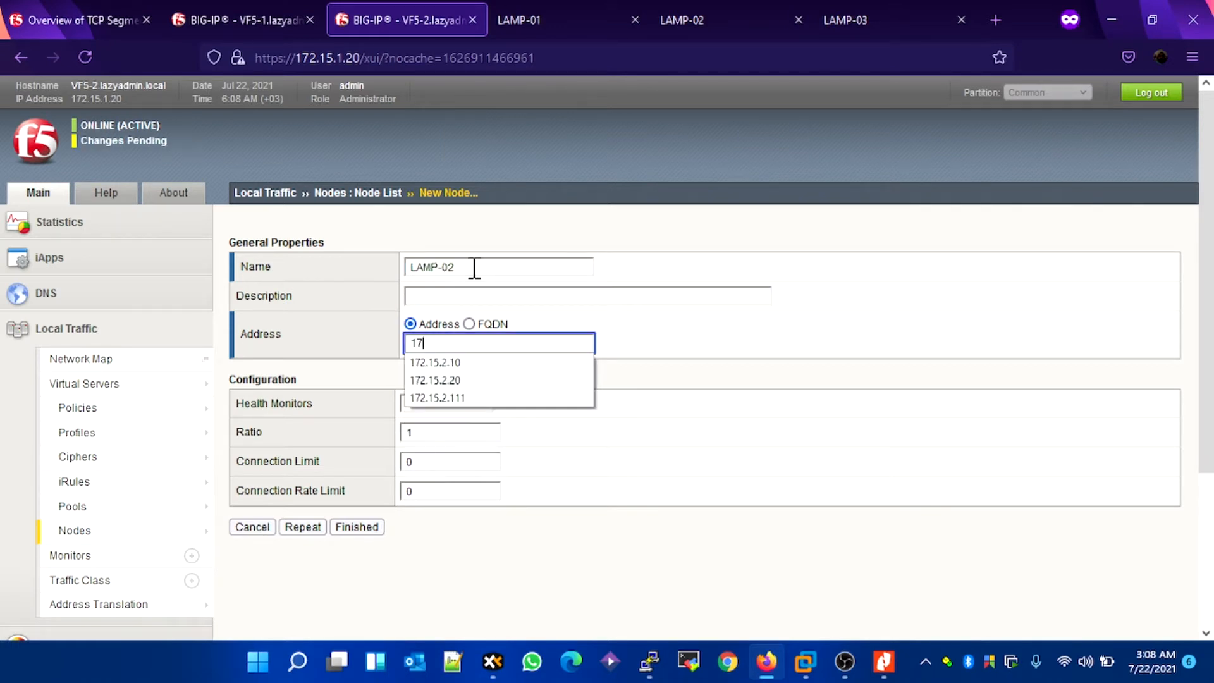
text(2.15.2.11)
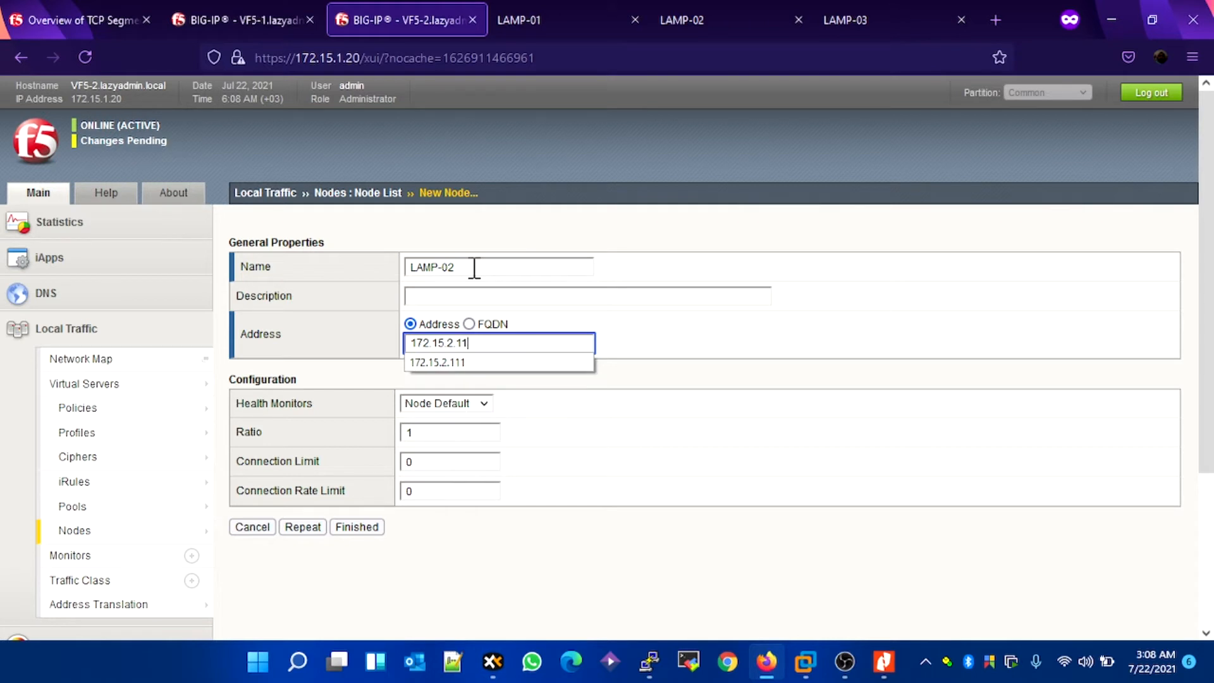
key(BackSpace)
text(20)
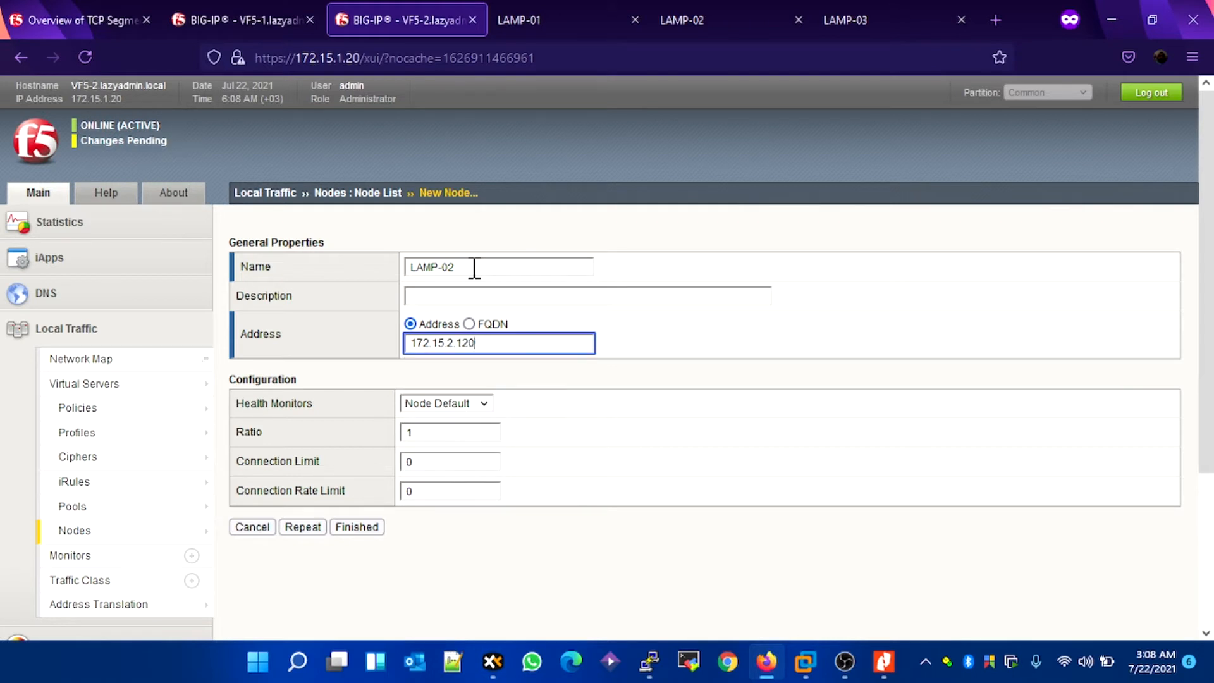
click(301, 529)
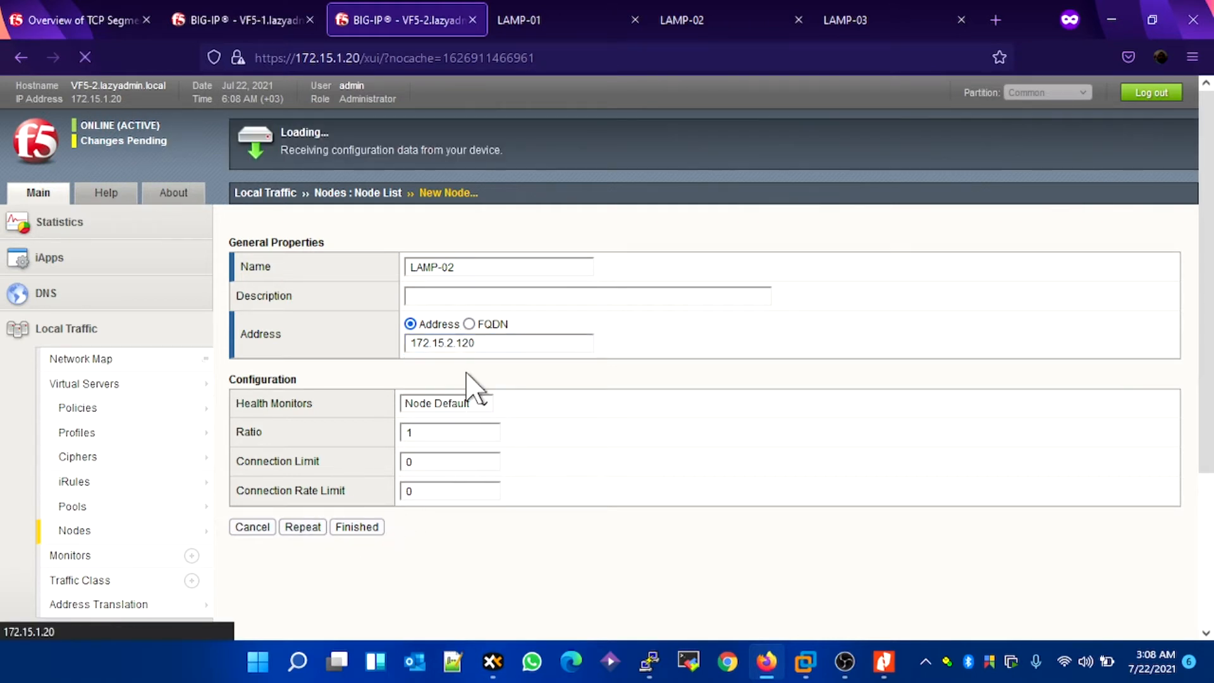
Step: Add a node named LAMP-03 with address 172.15.2.130 and finish node creation
click(491, 268)
text(L)
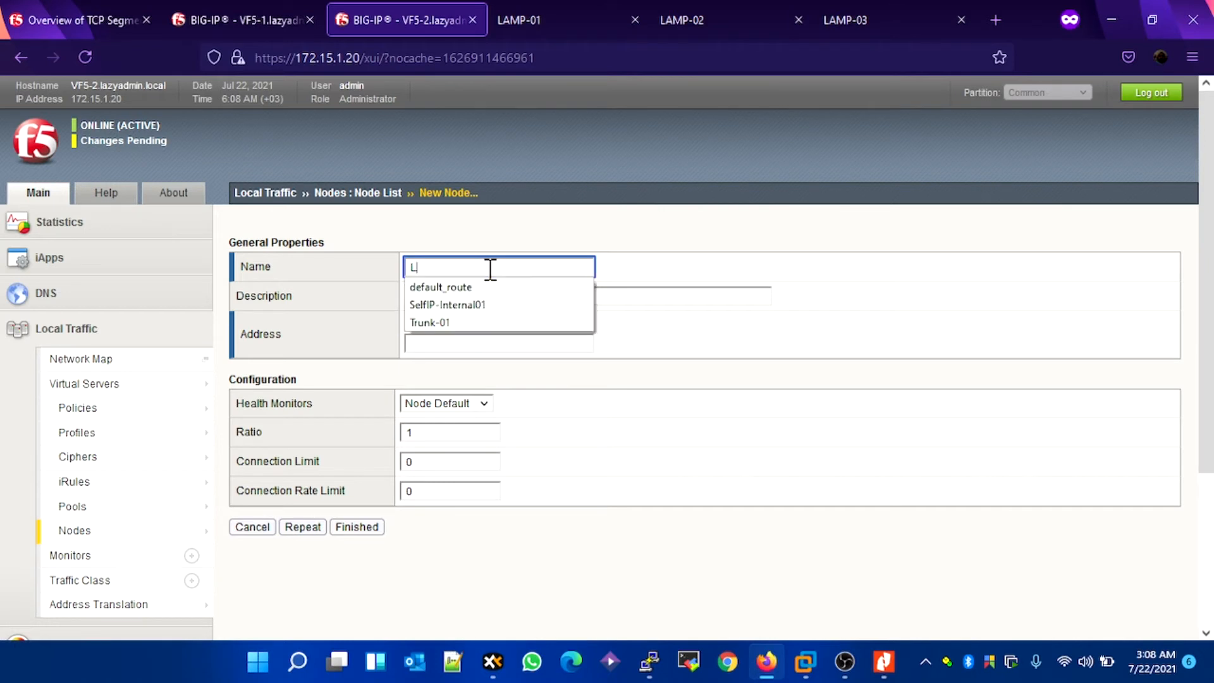
text(AMP-03)
key(Tab)
key(Tab)
key(Tab)
text(172.15.)
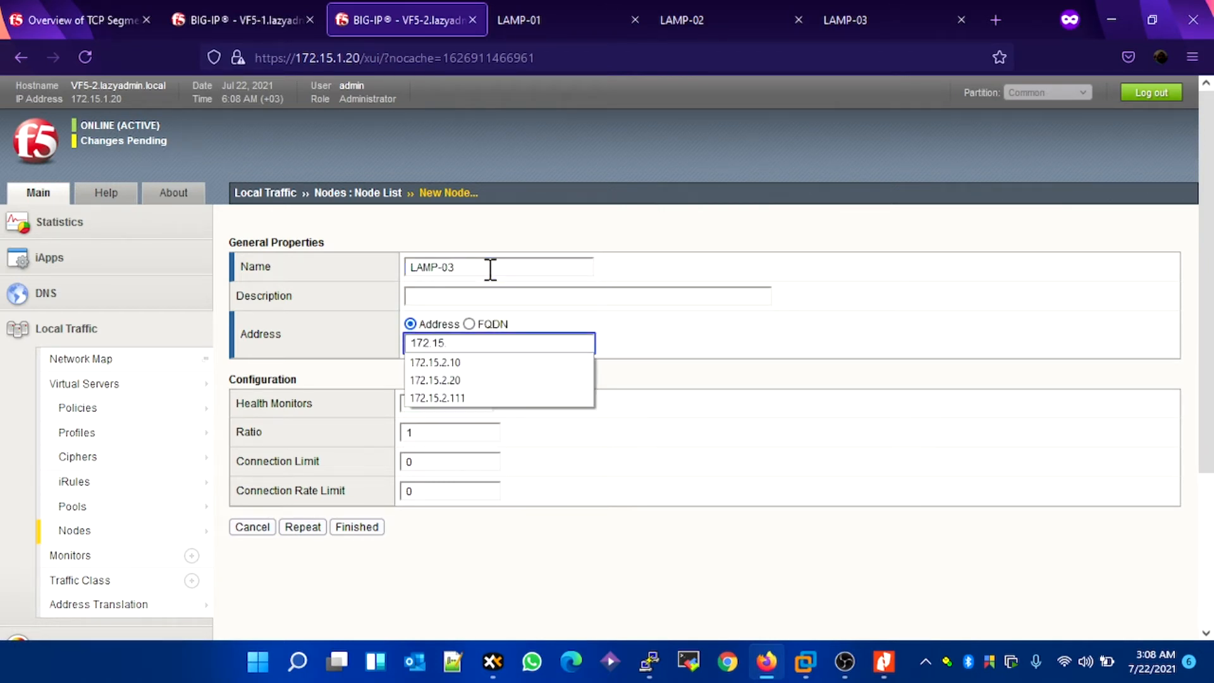
text(2.130)
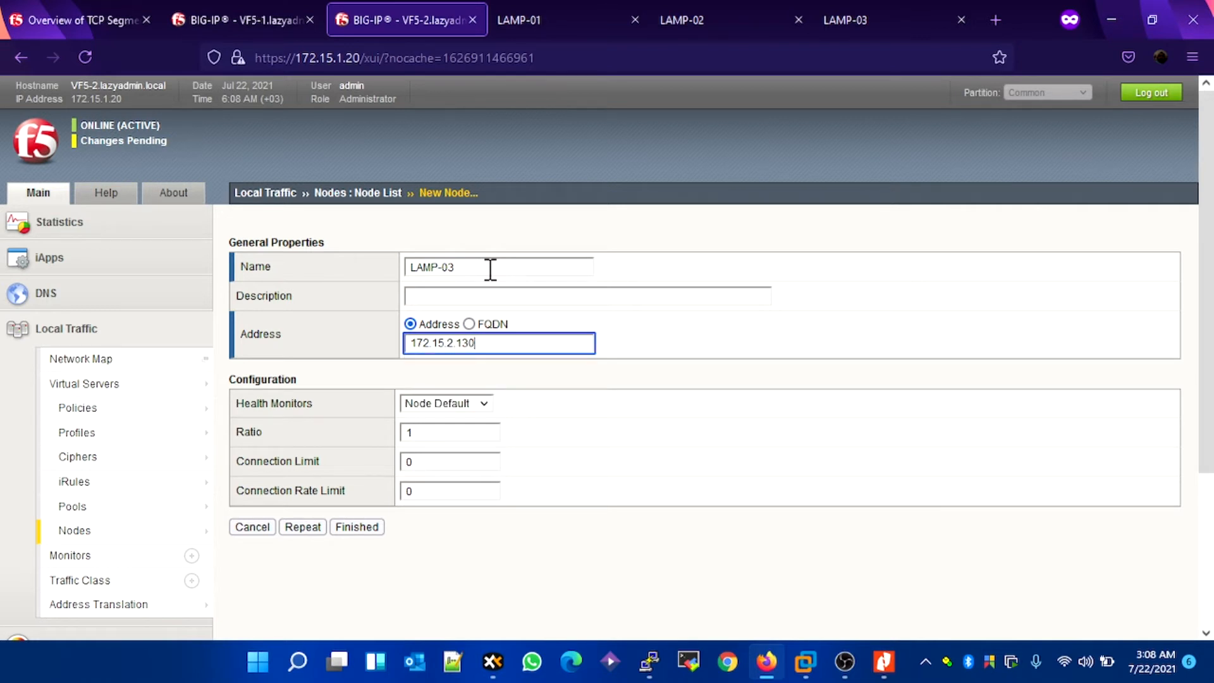
click(365, 527)
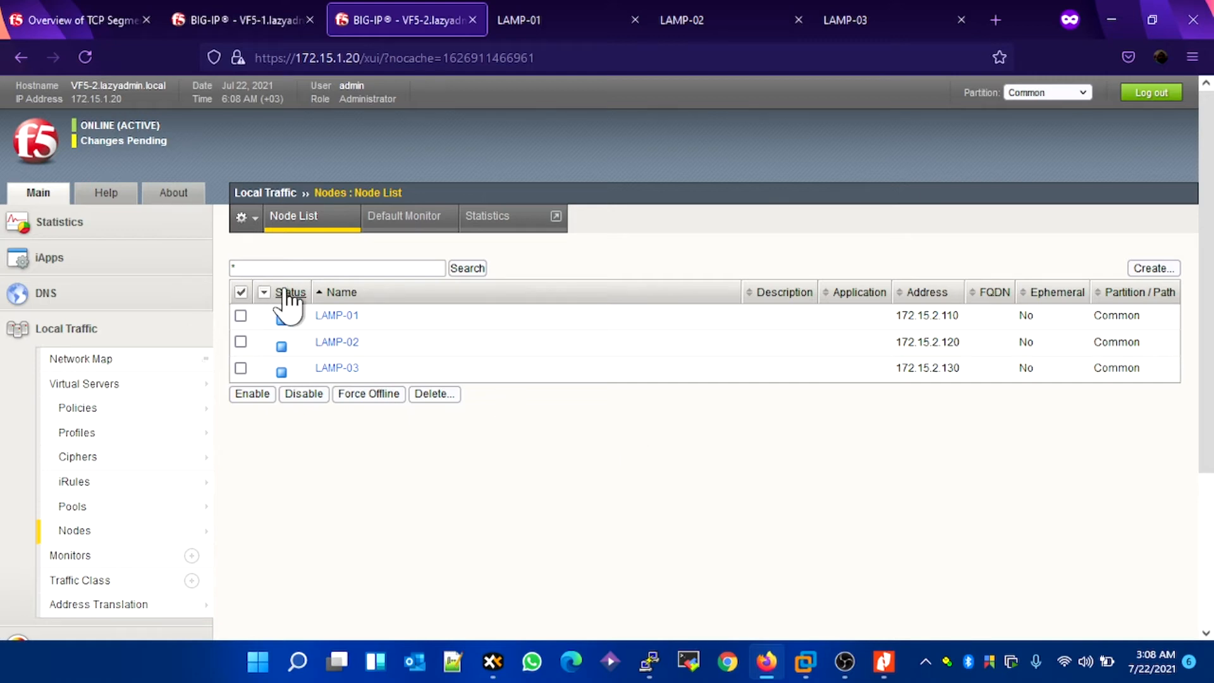
Step: Review the LAMP-01, LAMP-02 and LAMP-03 web pages and return to the local traffic configuration on VF5-2
click(553, 26)
click(687, 22)
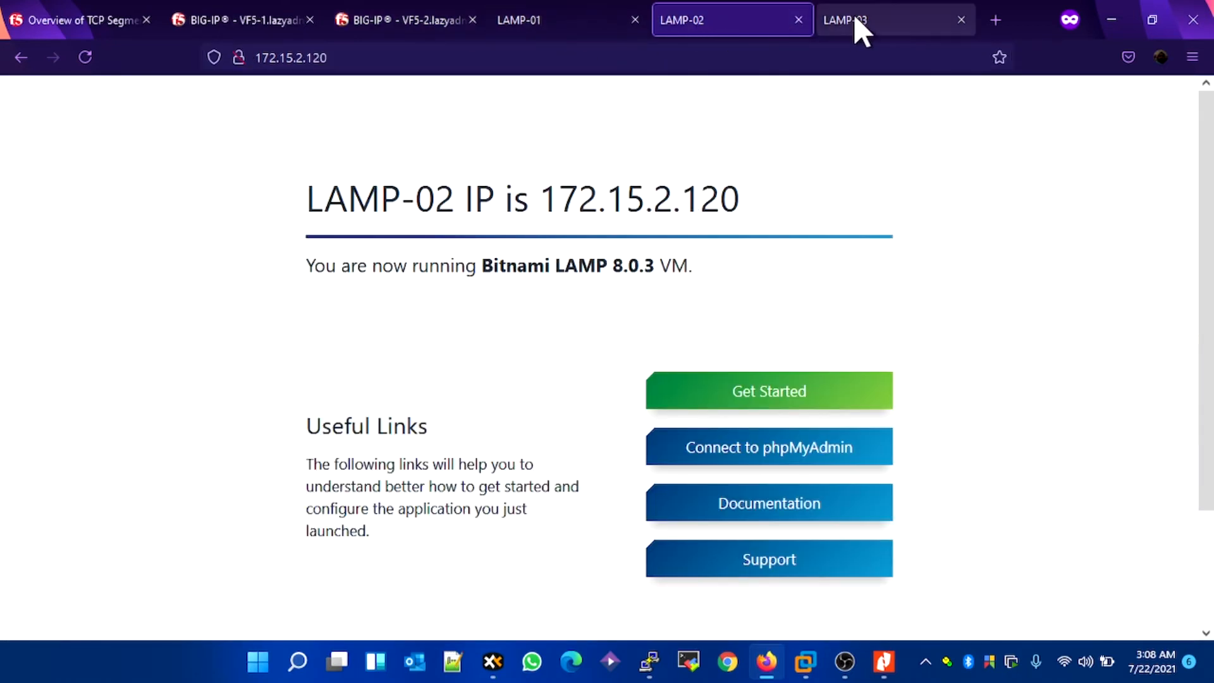
click(856, 28)
click(380, 29)
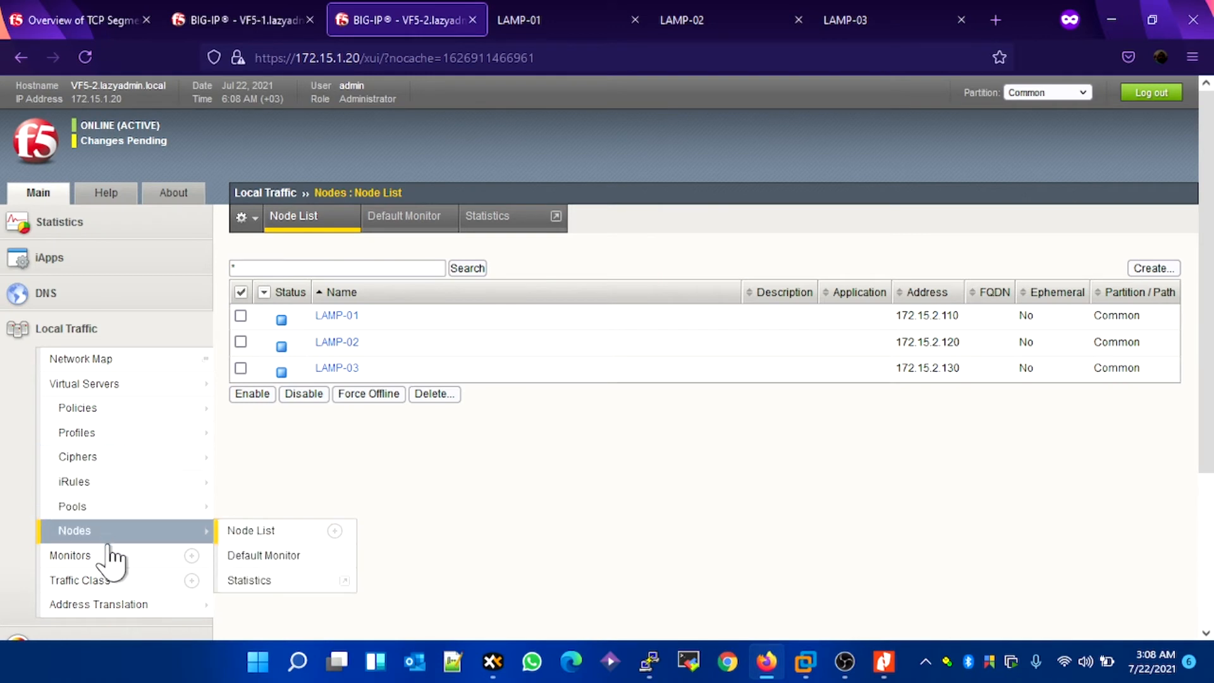
mouse_move(99, 518)
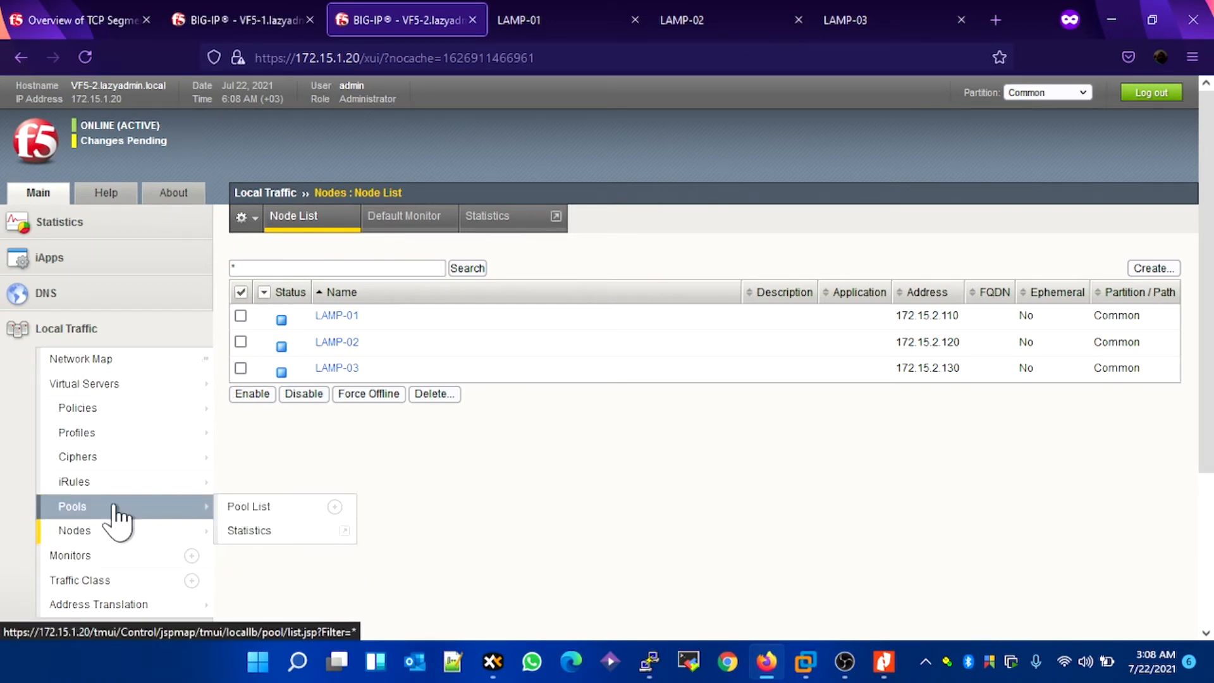
Step: Start a new local traffic pool on VF5-2 and name it LAMP_POOL
click(249, 222)
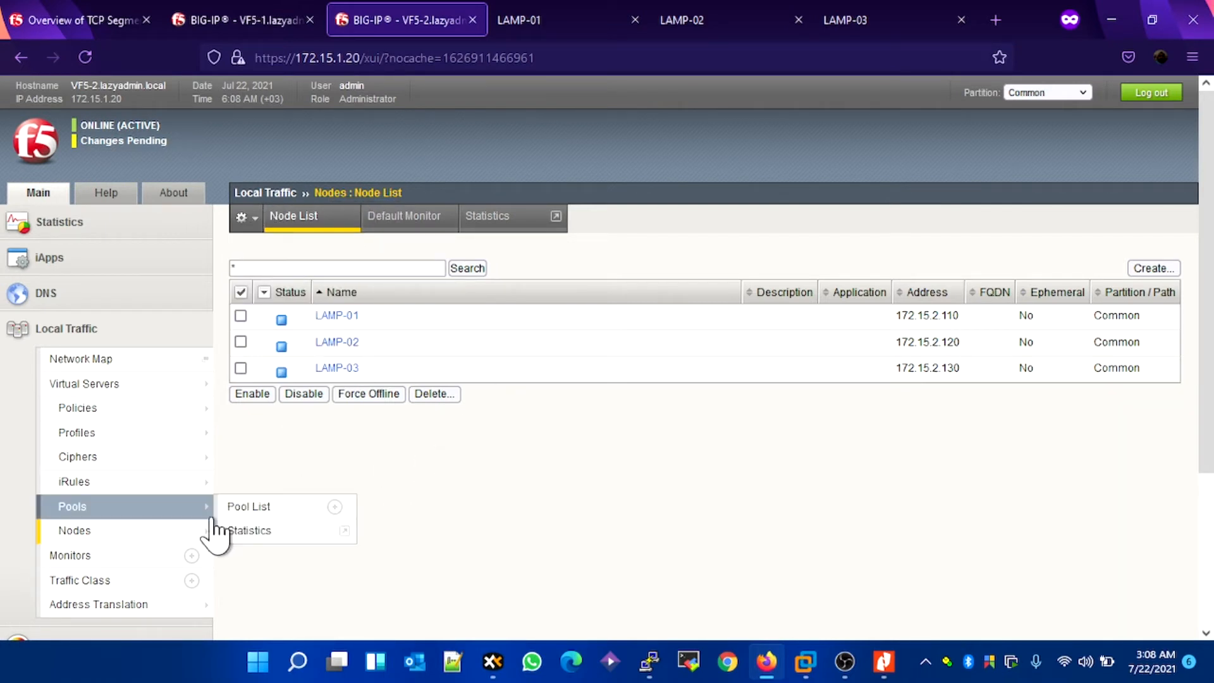
click(136, 507)
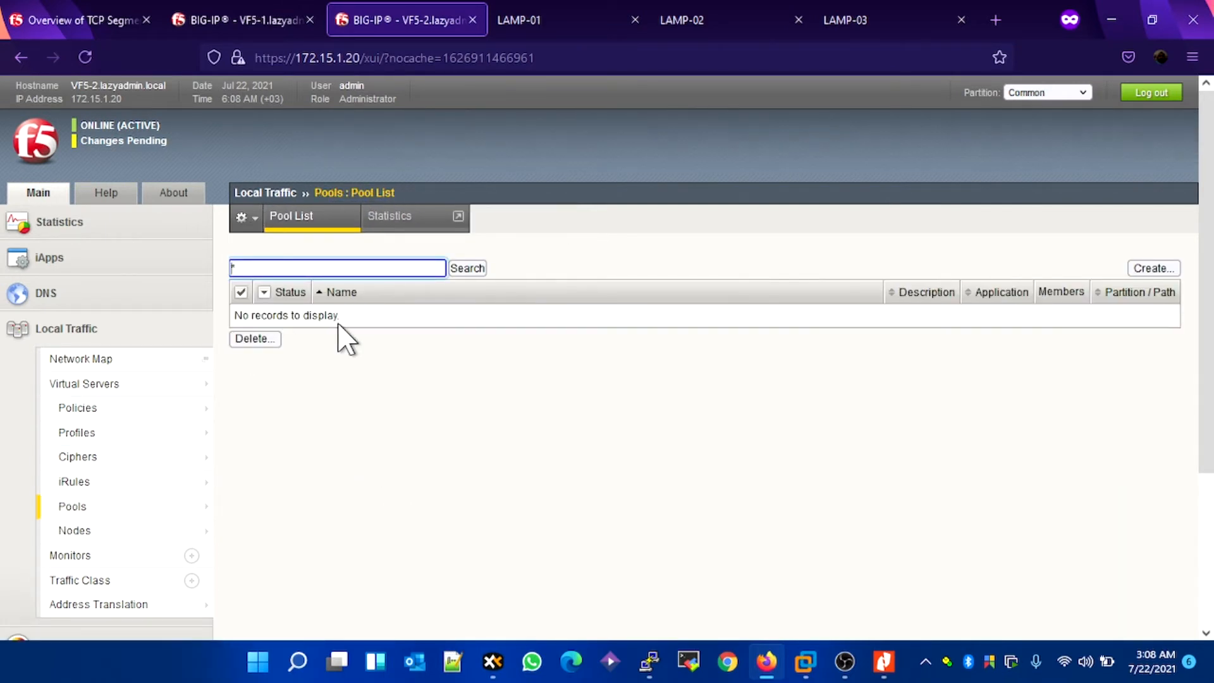
click(1133, 265)
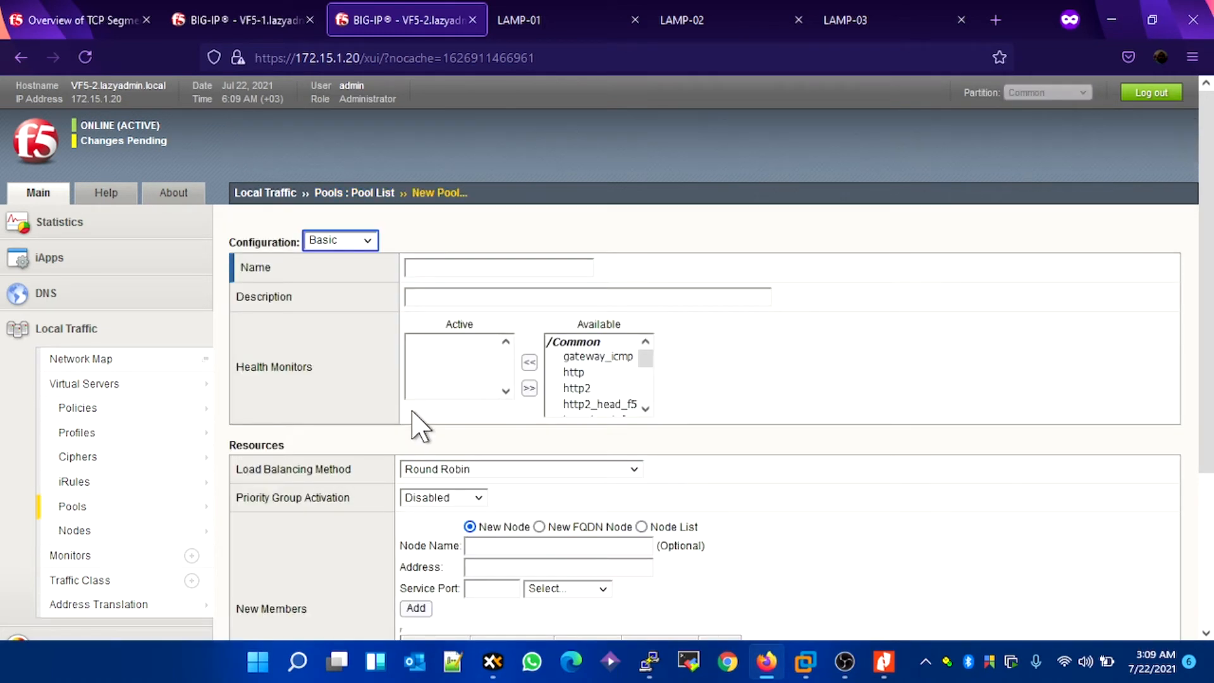
click(485, 267)
text(LAMP_P)
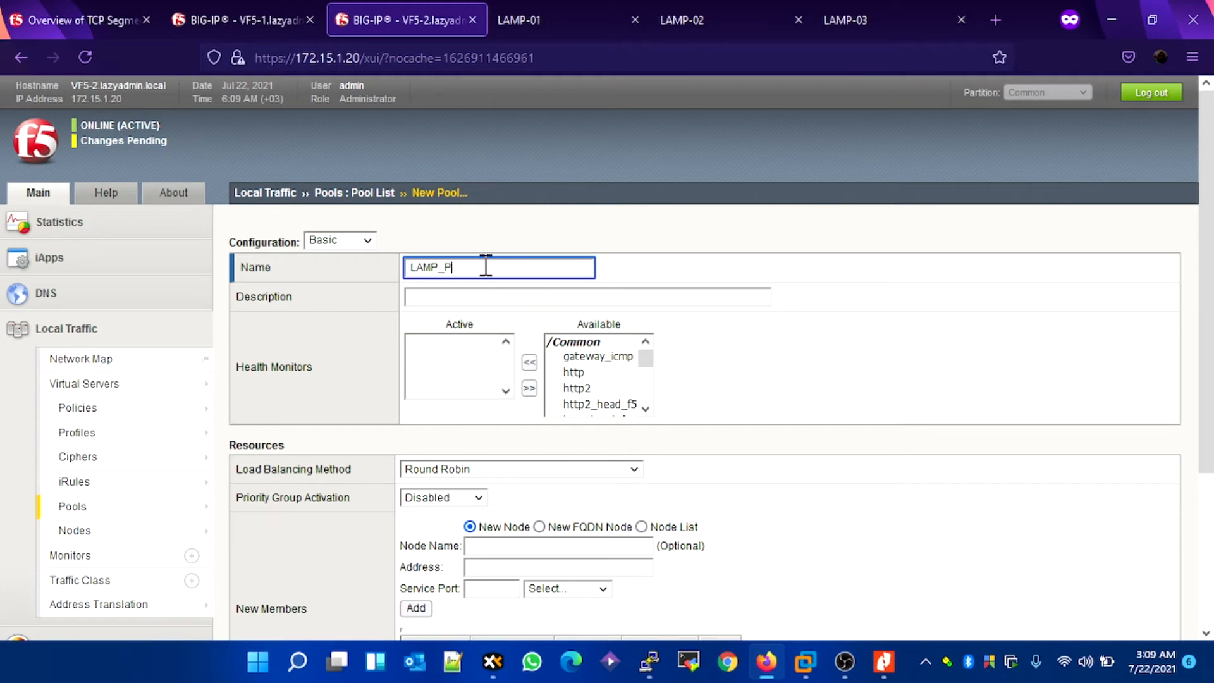
text(OO)
key(Tab)
key(Tab)
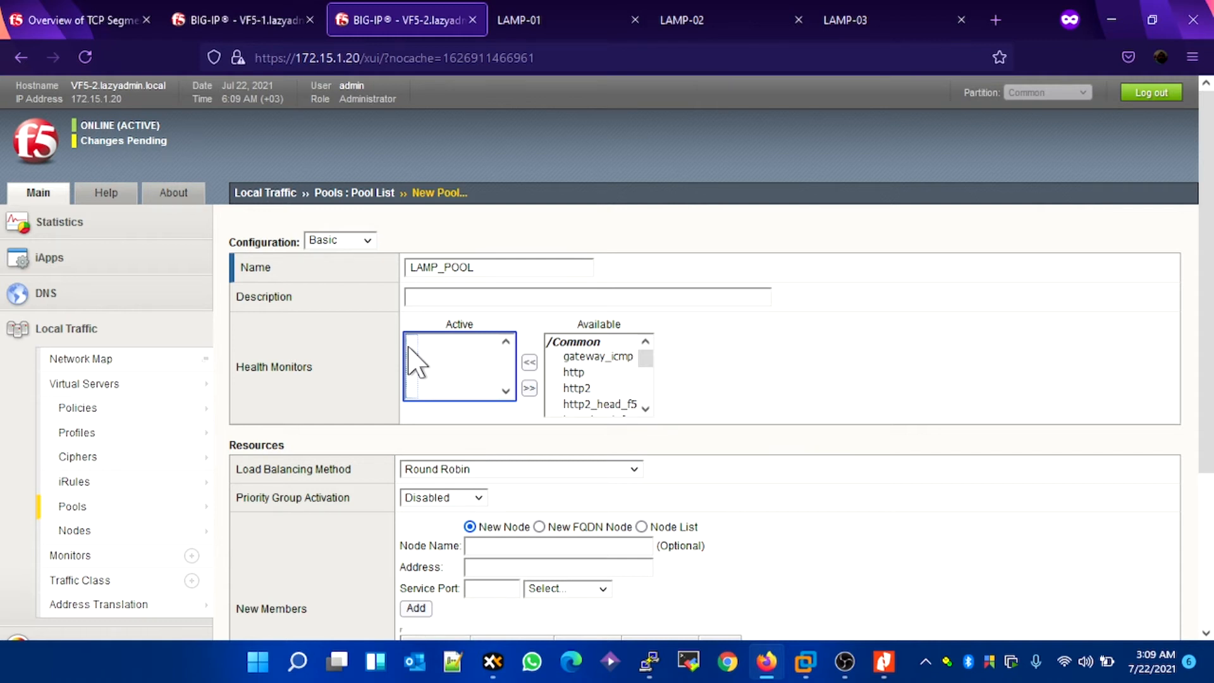
Step: Assign gateway_icmp as the active health monitor for LAMP_POOL
scroll(598, 399, down, 2)
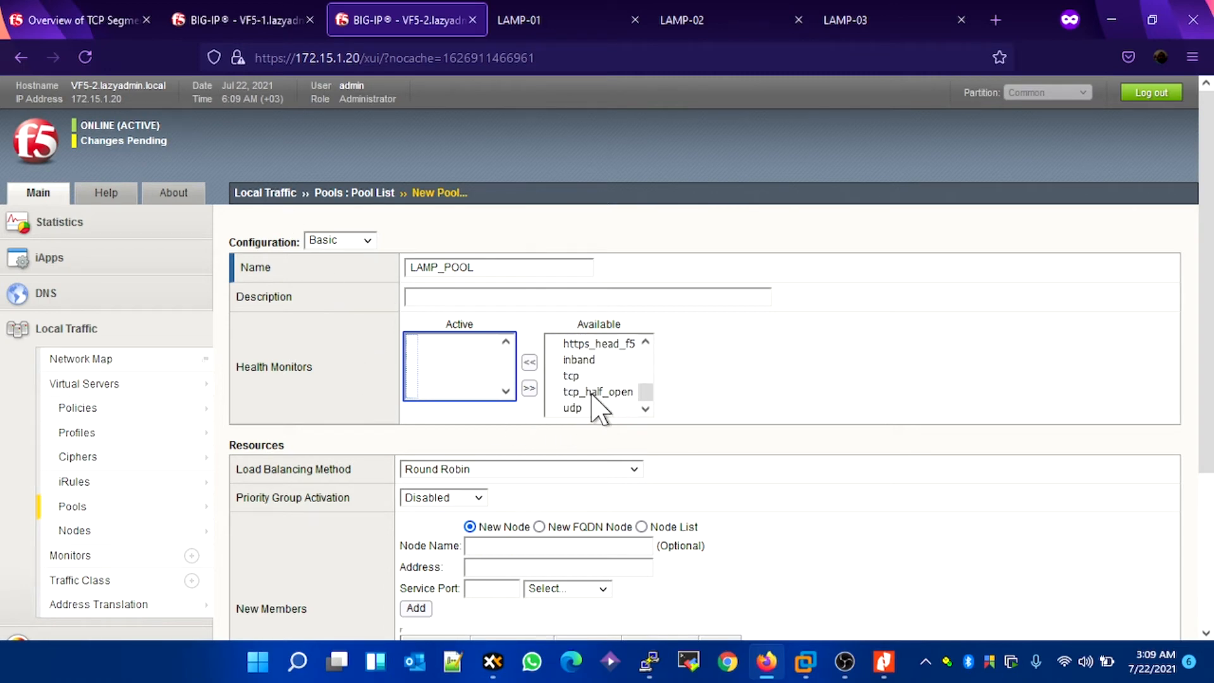
scroll(598, 408, up, 2)
click(598, 357)
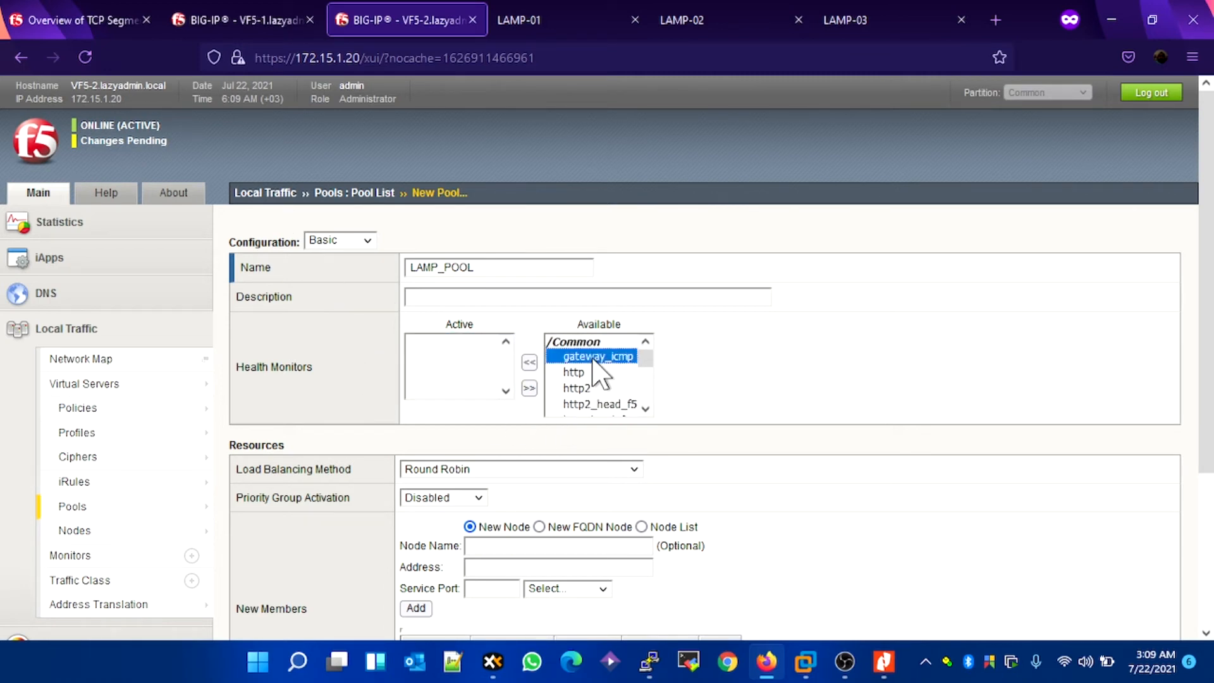
click(530, 363)
Step: Review the available load balancing methods for LAMP_POOL, leaving Round Robin selected
scroll(461, 370, down, 2)
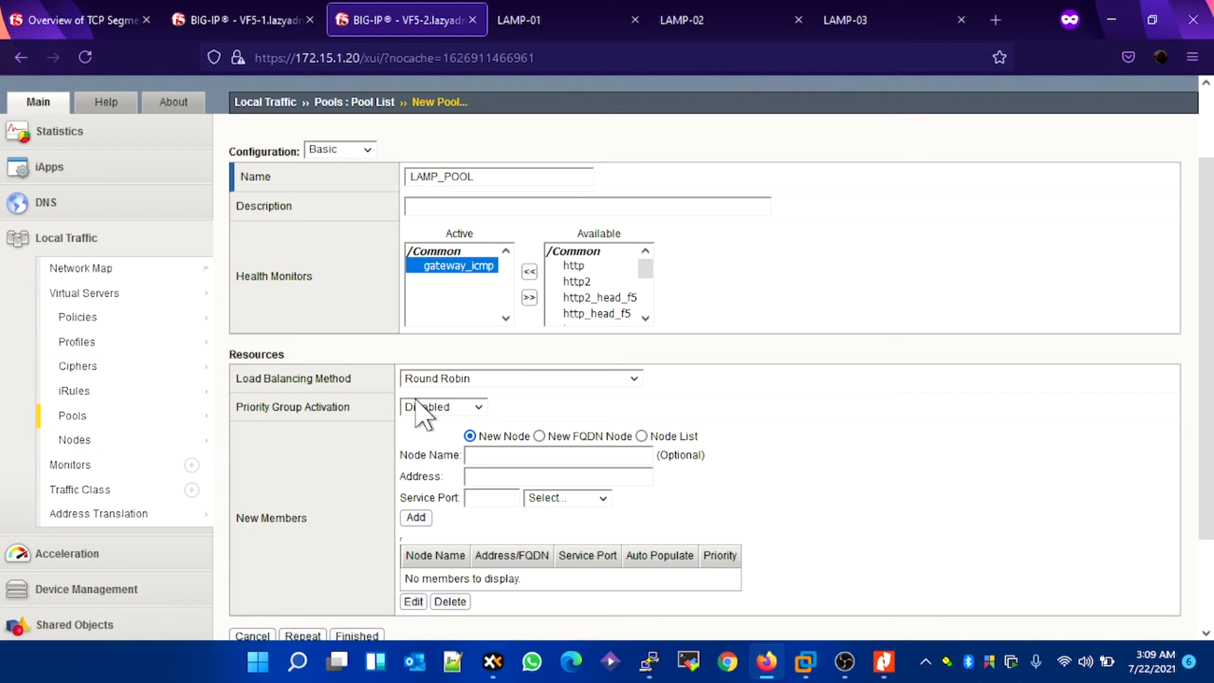
scroll(417, 405, down, 2)
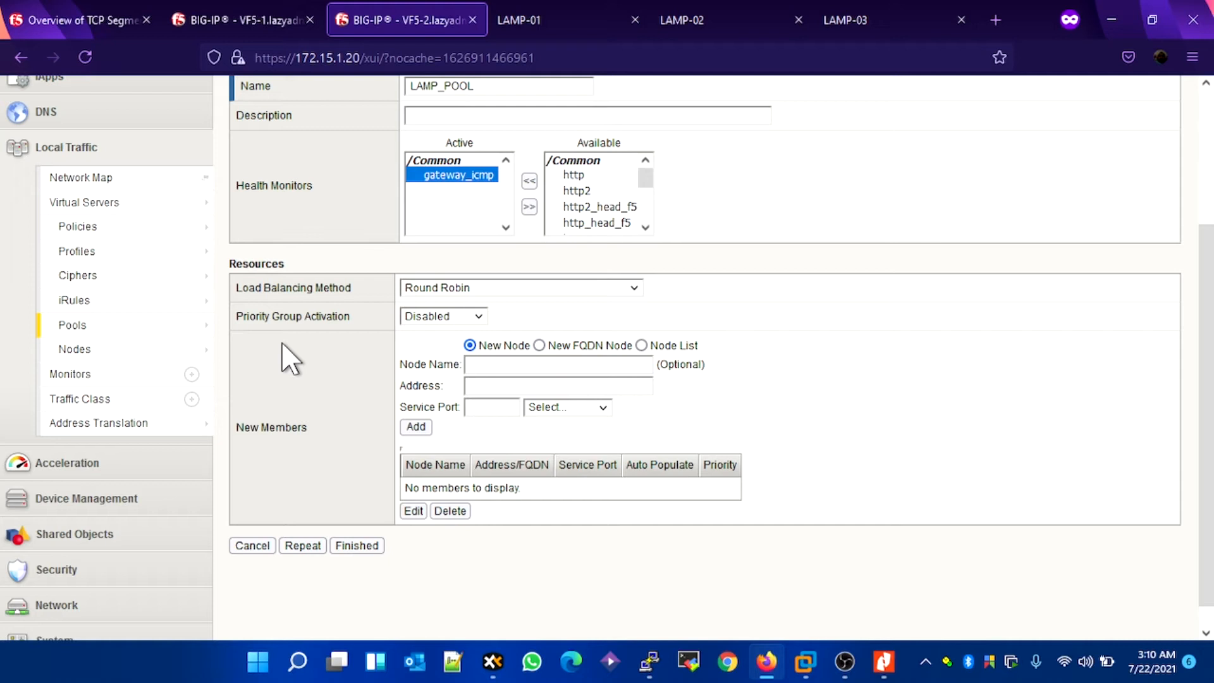
click(555, 290)
scroll(576, 373, down, 1)
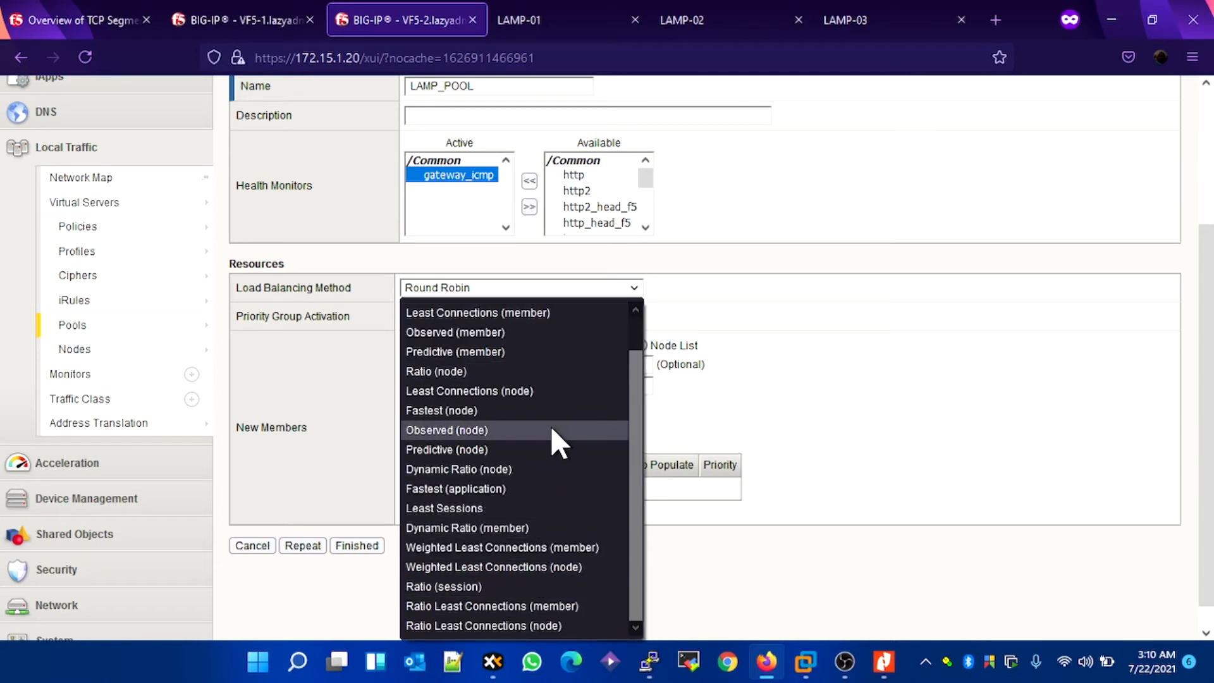
scroll(550, 425, up, 1)
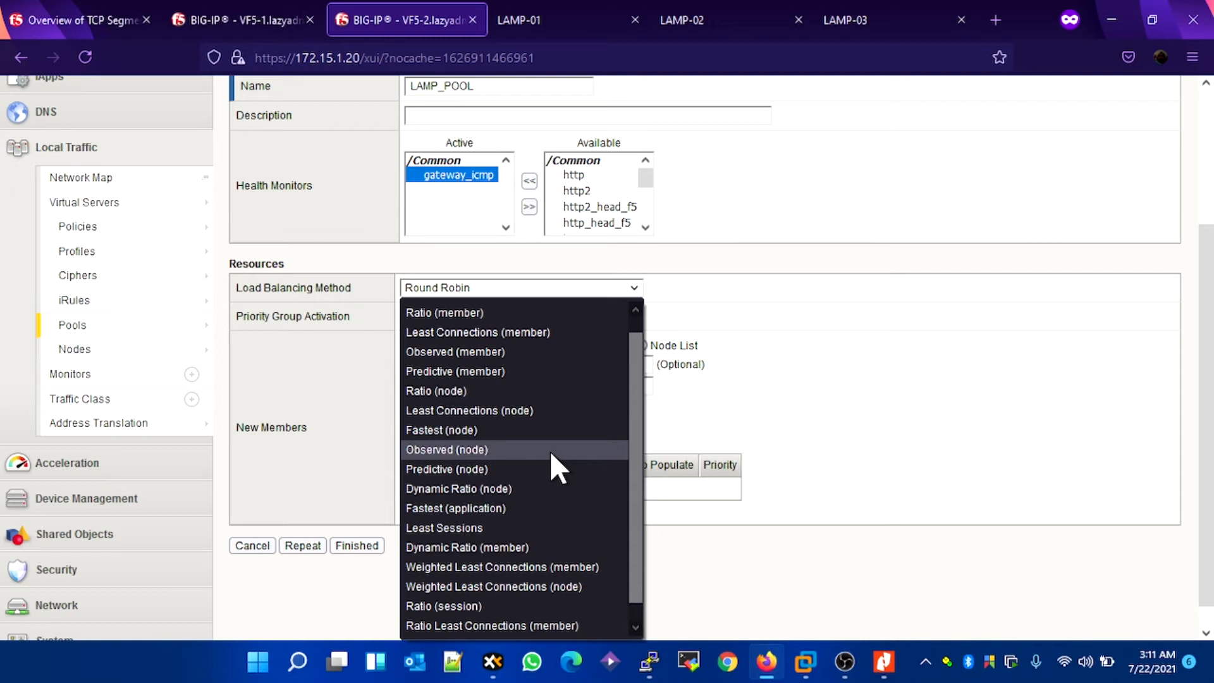
click(836, 361)
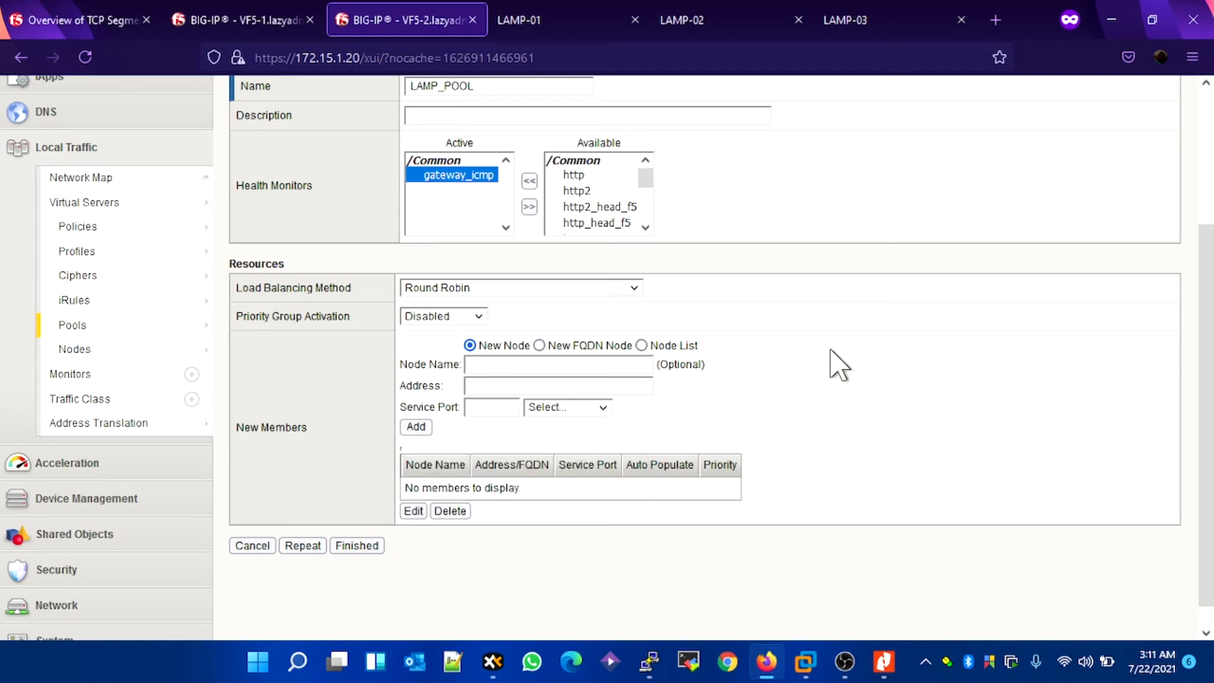
click(480, 291)
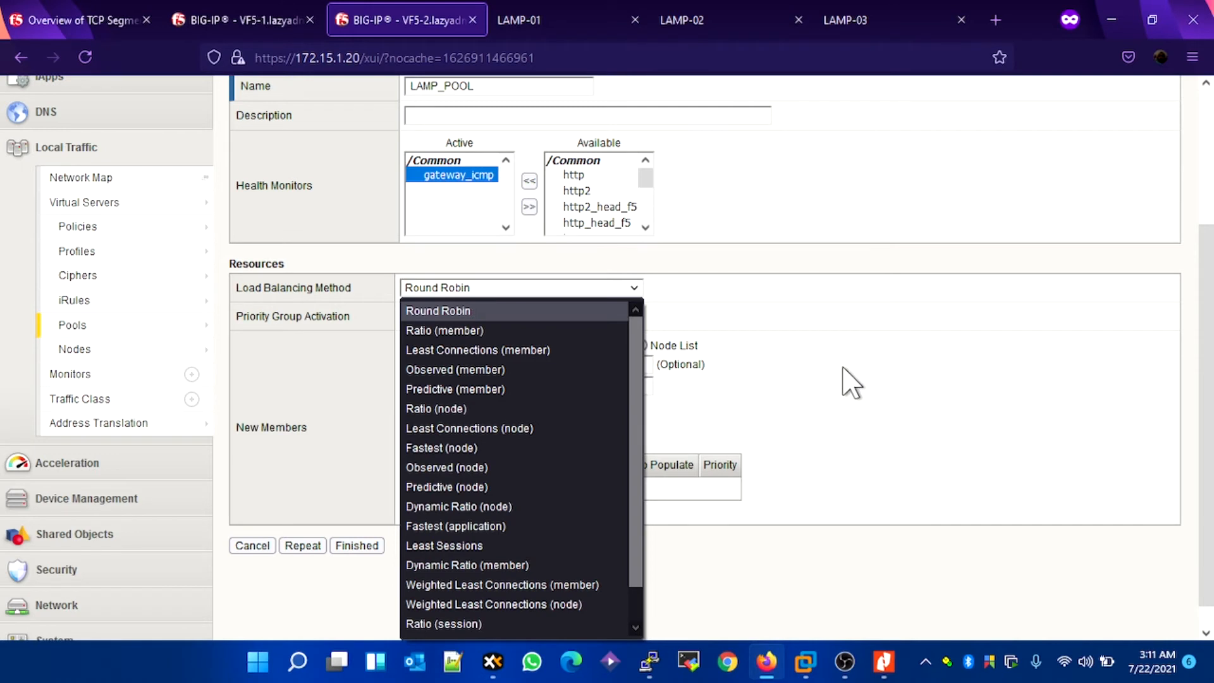
click(844, 370)
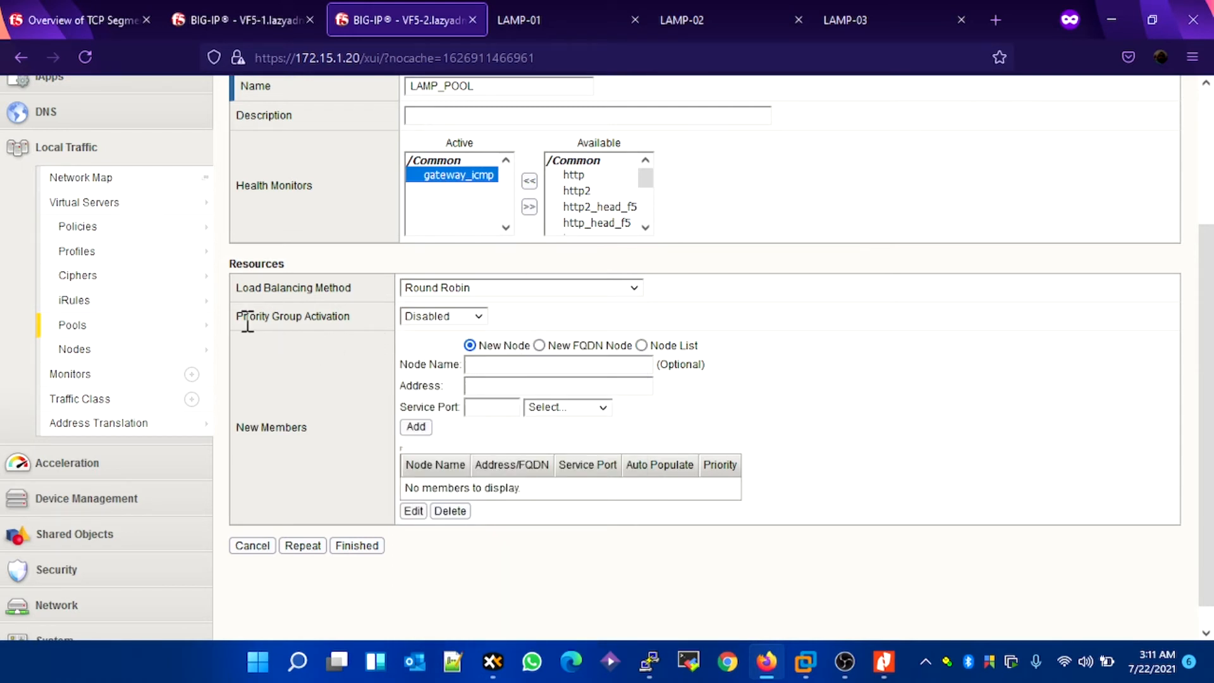
Step: Add LAMP-01 (172.15.2.110) from the existing node list as a pool member on HTTP service port 80
click(471, 365)
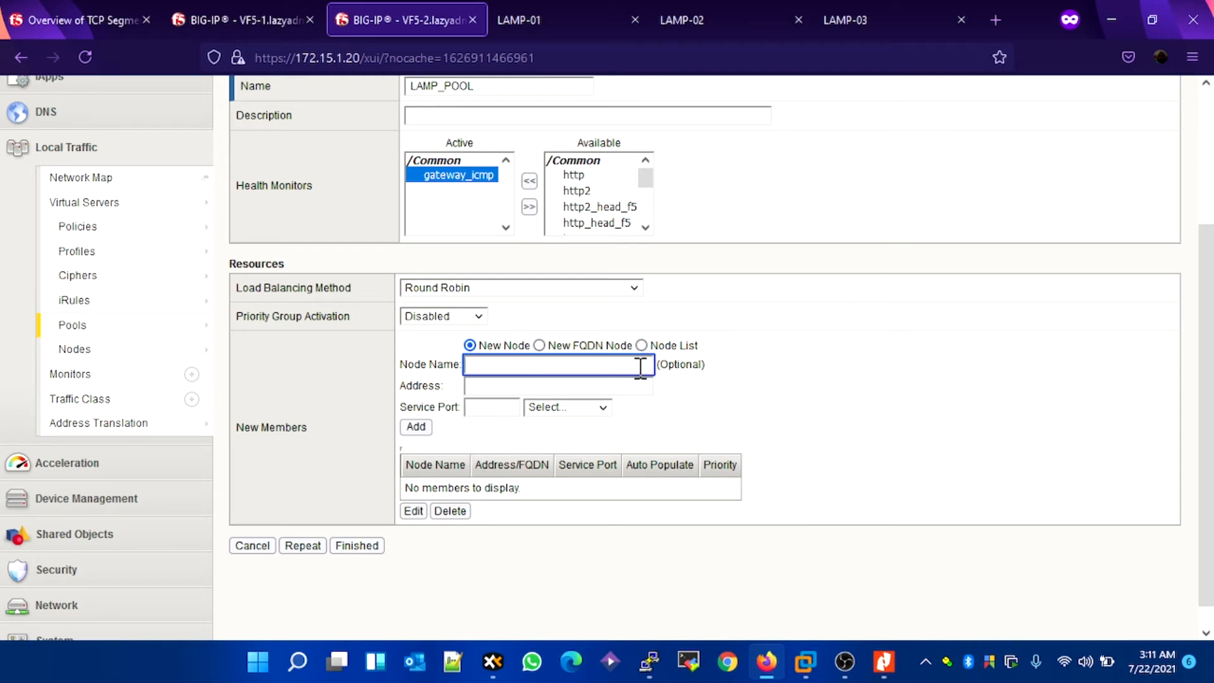
click(641, 346)
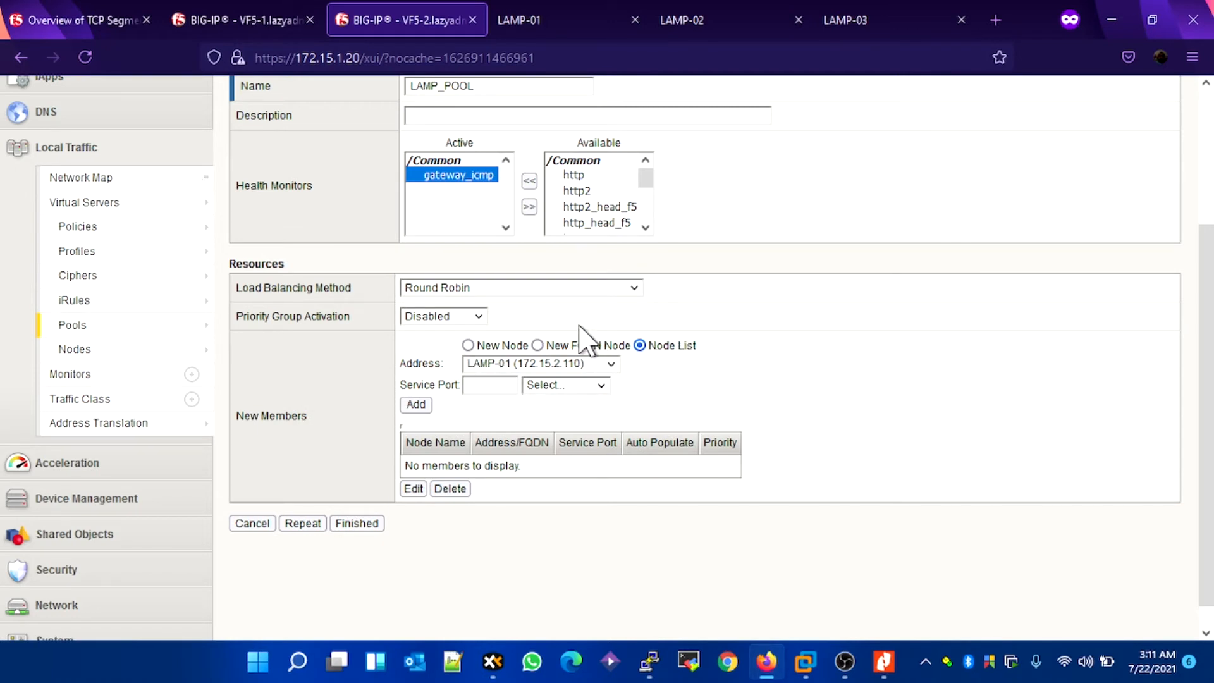
click(504, 345)
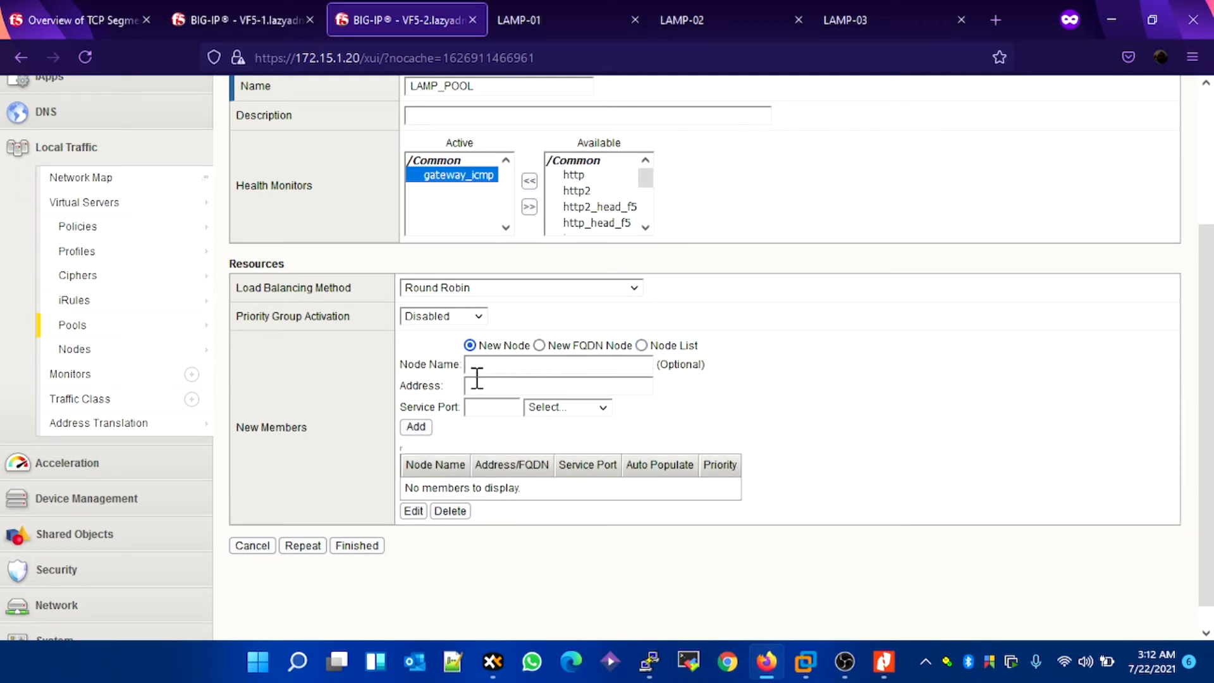
click(642, 346)
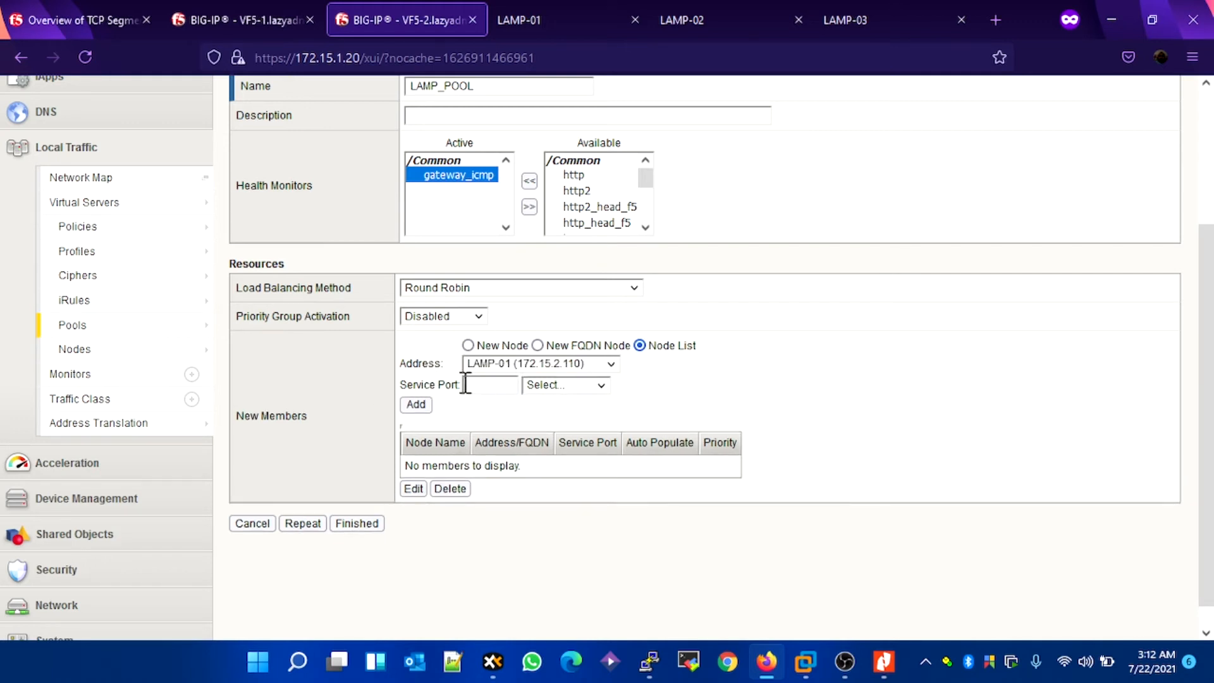
click(484, 386)
text(80)
click(576, 414)
click(548, 387)
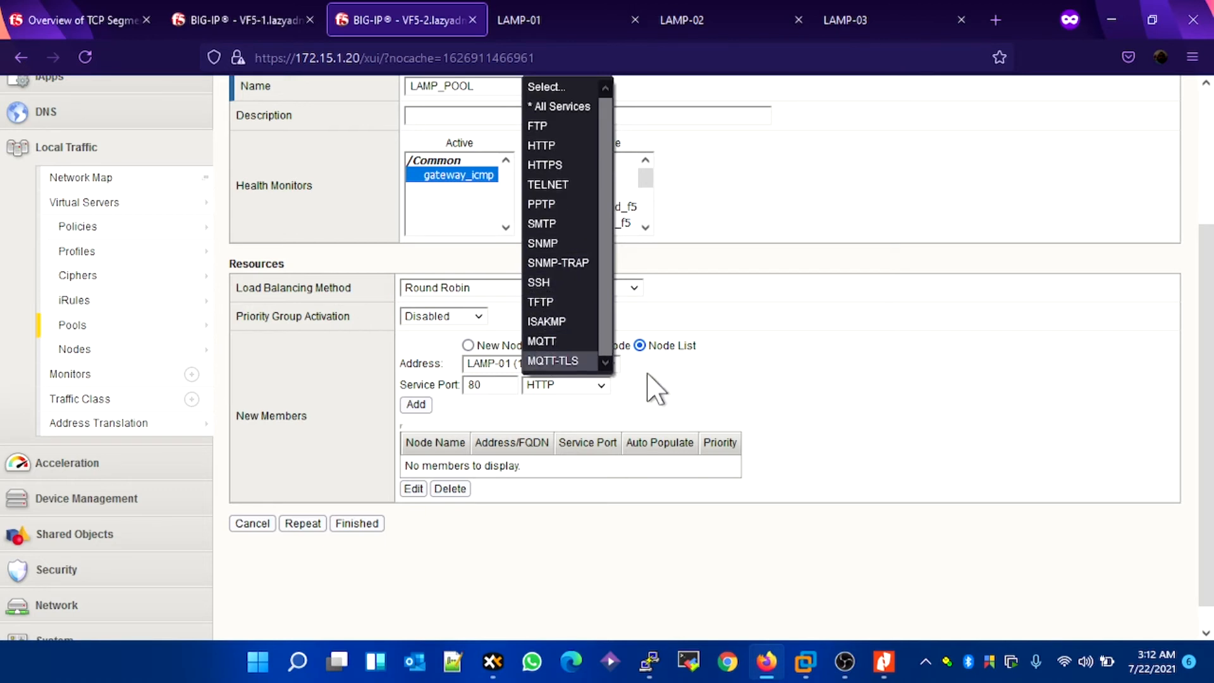
click(907, 423)
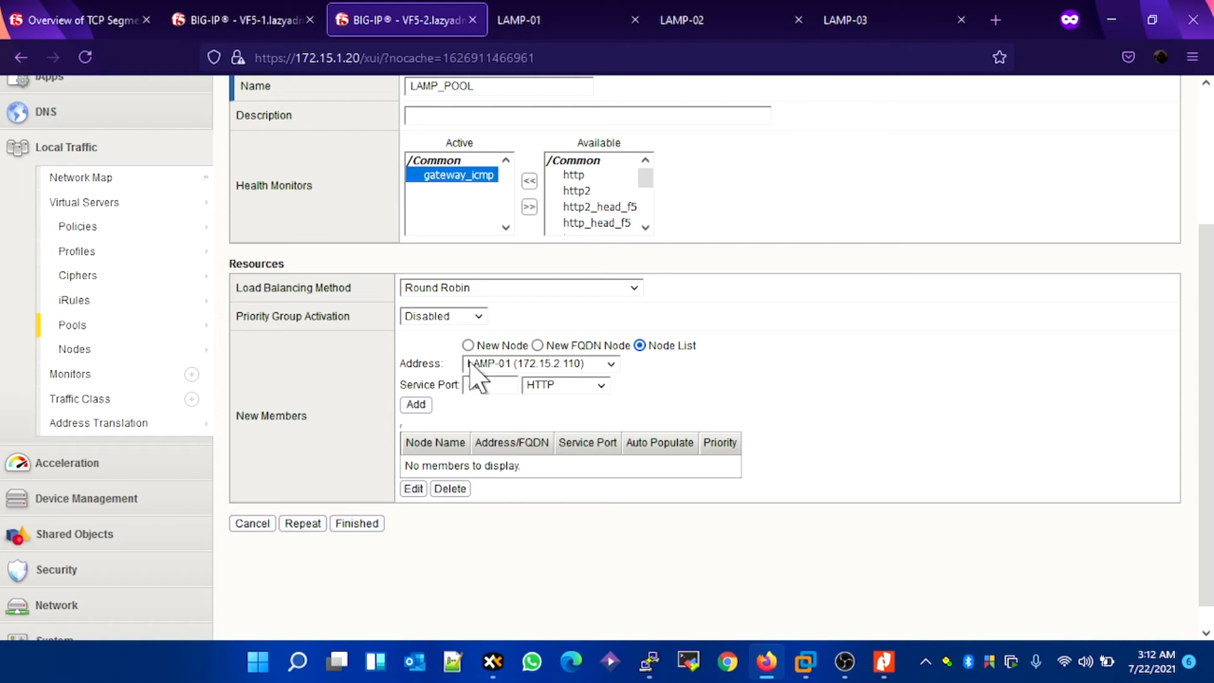
click(569, 384)
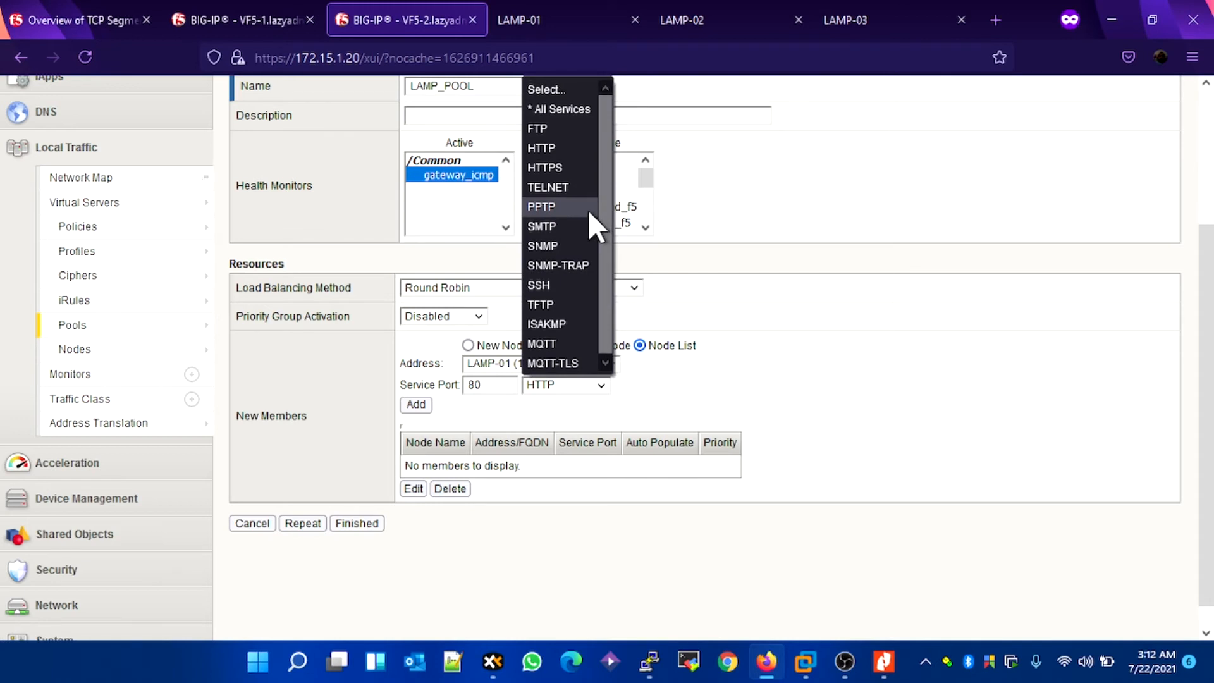
click(826, 376)
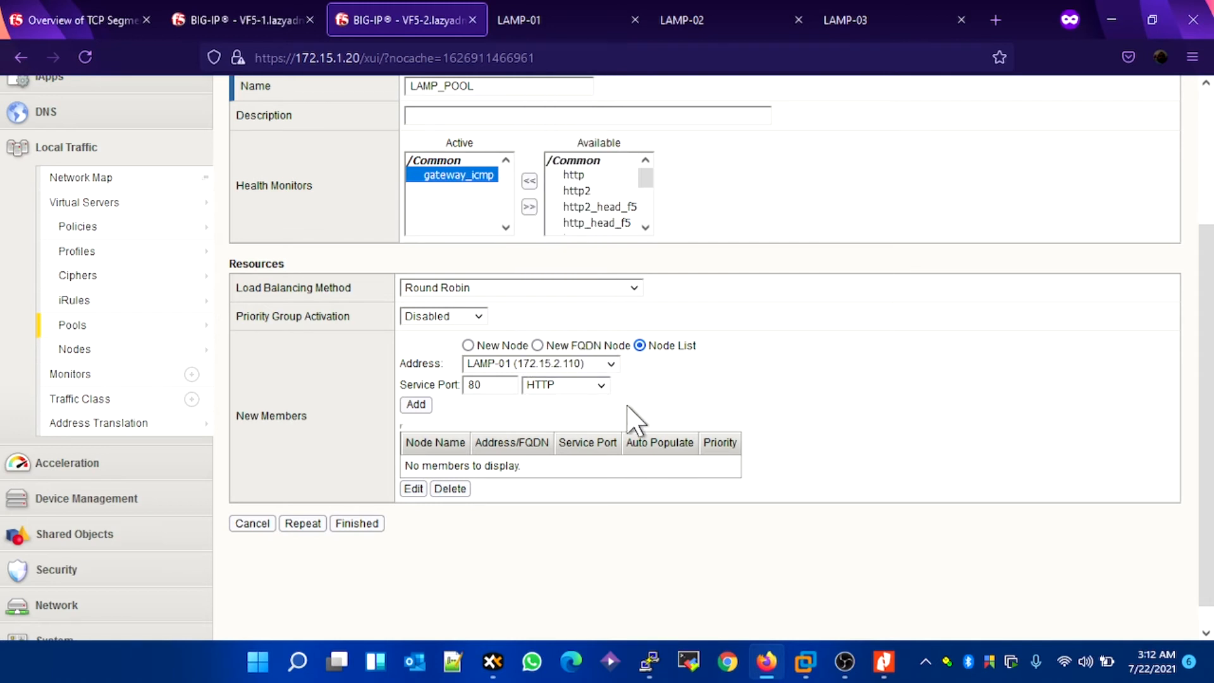
click(424, 406)
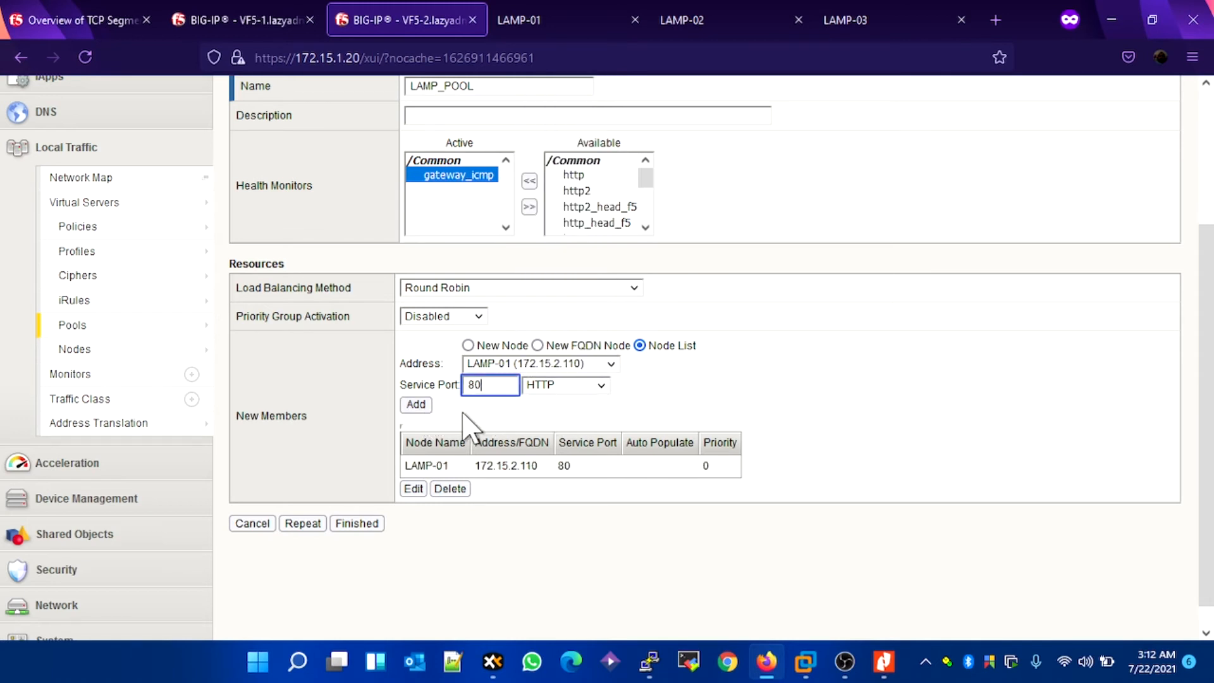
Step: Add nodes LAMP-02 (172.15.2.120) and LAMP-03 (172.15.2.130) as pool members on service port 80
click(587, 365)
click(559, 424)
click(416, 404)
click(559, 365)
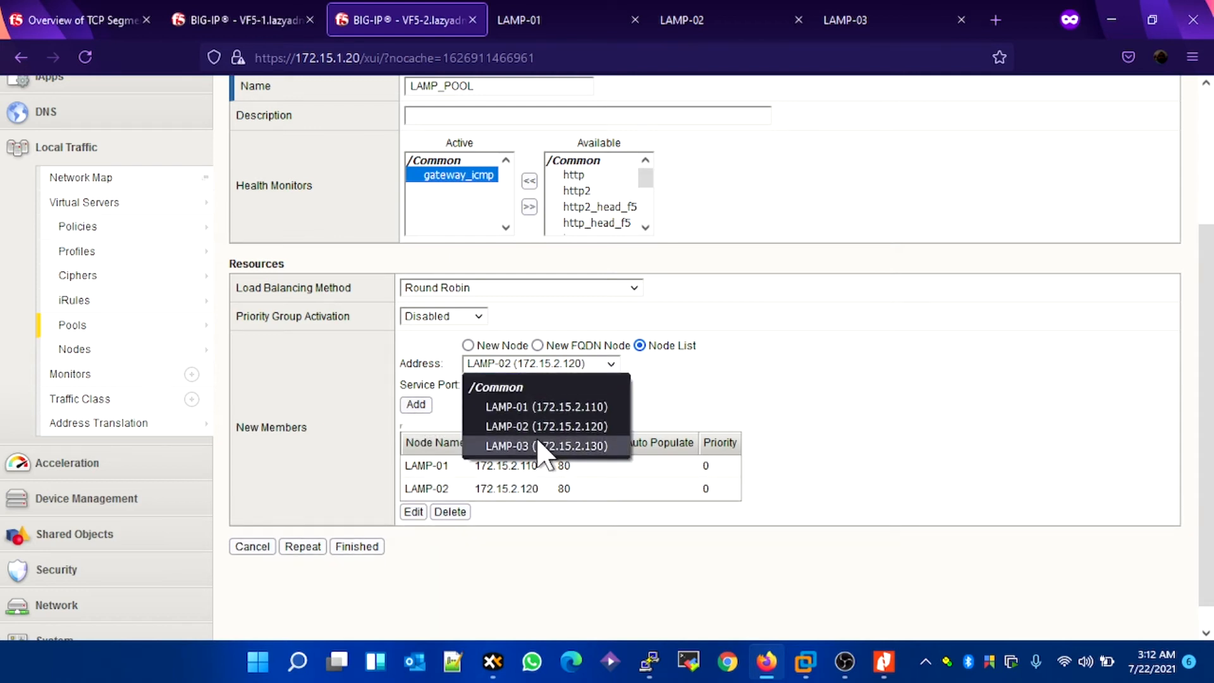
click(541, 446)
double_click(415, 405)
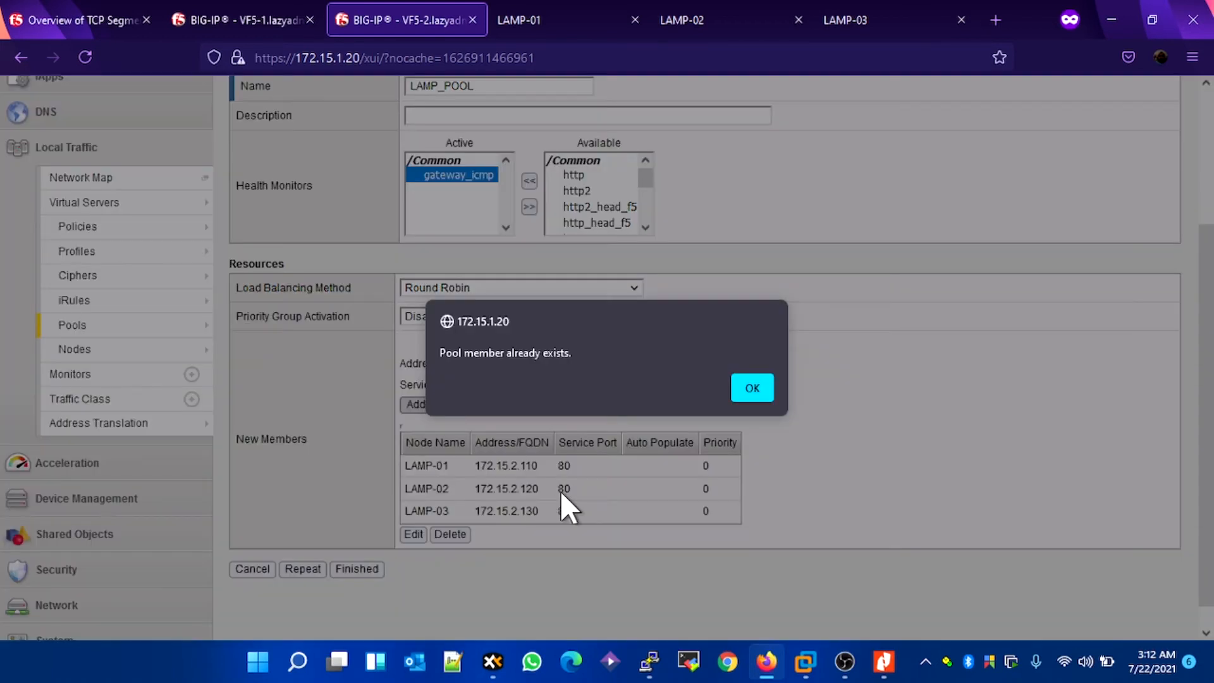
click(747, 390)
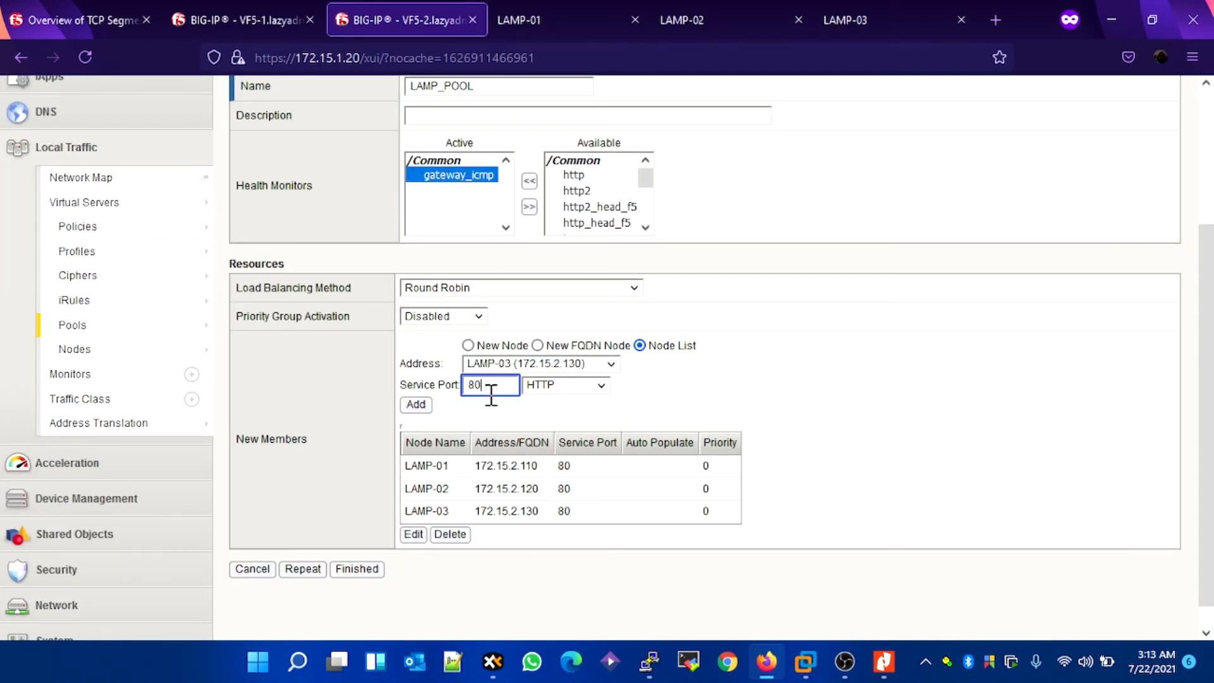
Step: Check the LAMP_POOL settings and finish creating the pool
scroll(451, 446, up, 3)
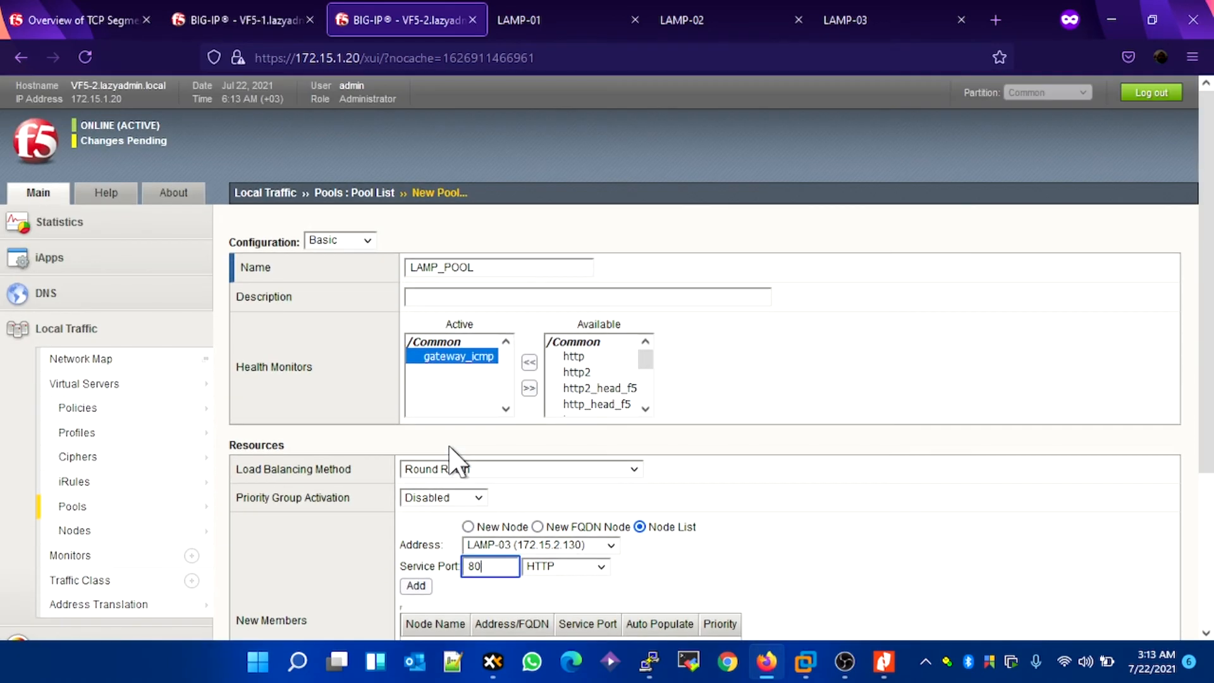
scroll(450, 446, down, 5)
click(357, 544)
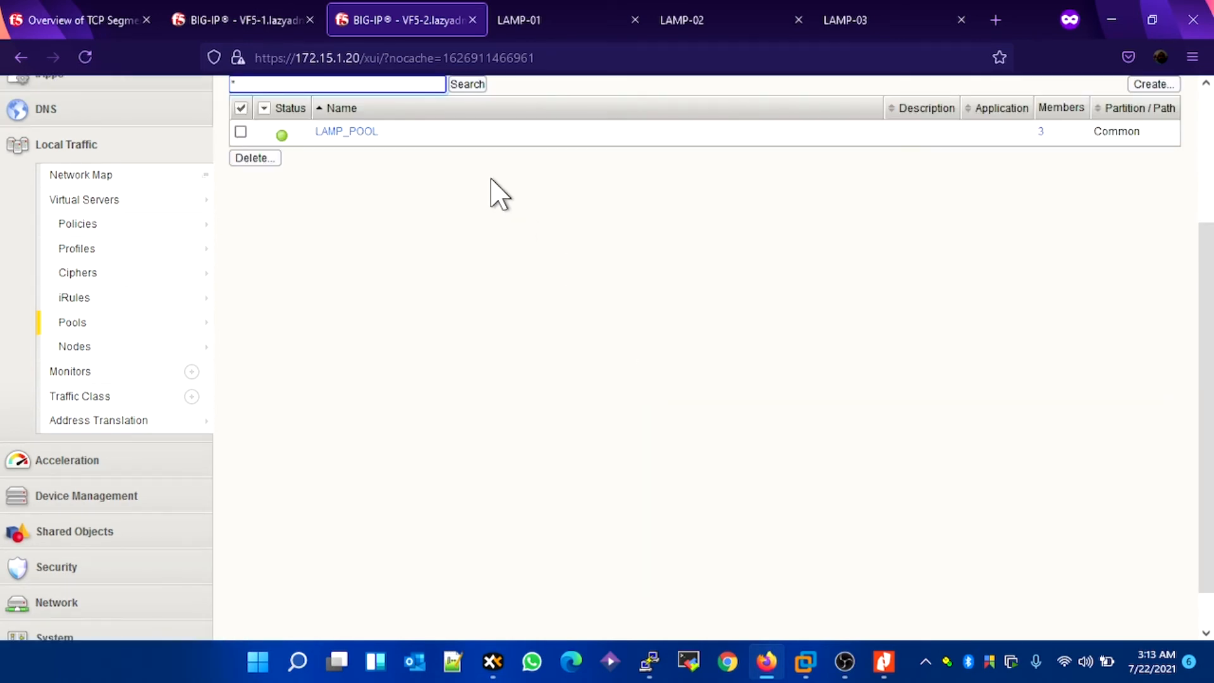
Step: Check LAMP_POOL's status in the pool list and open its properties
scroll(447, 222, up, 3)
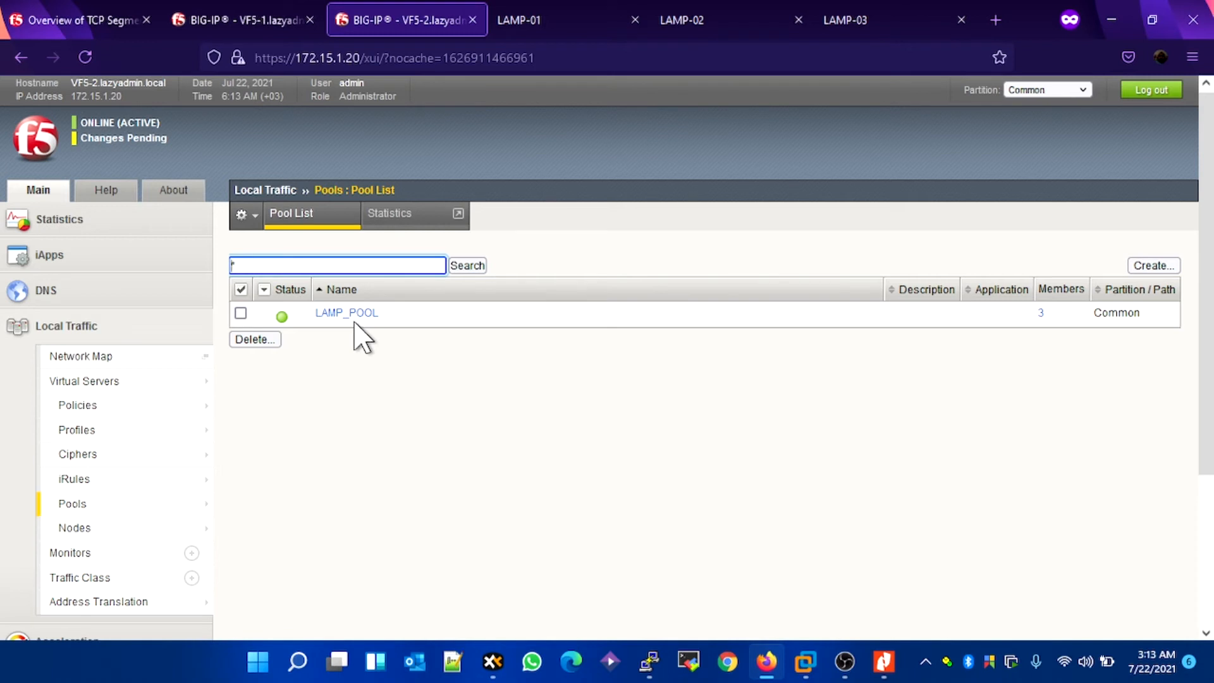
mouse_move(287, 314)
click(345, 314)
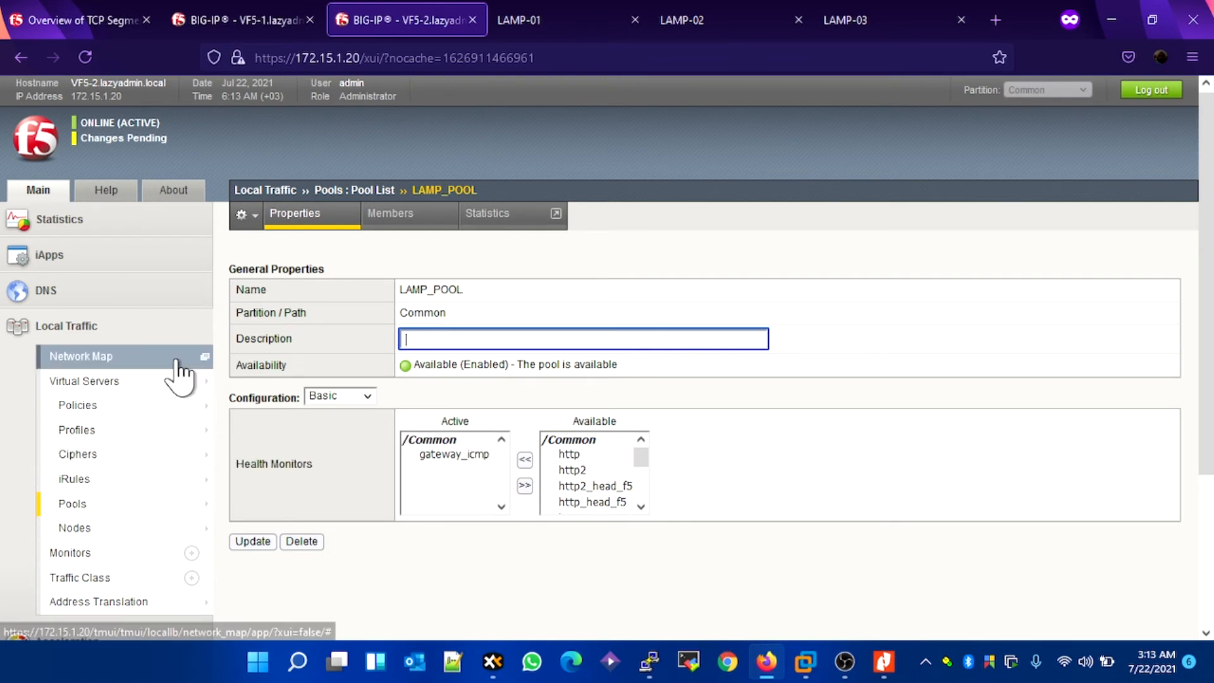
Step: Look over the available health monitors and return to the pool list
mouse_move(176, 479)
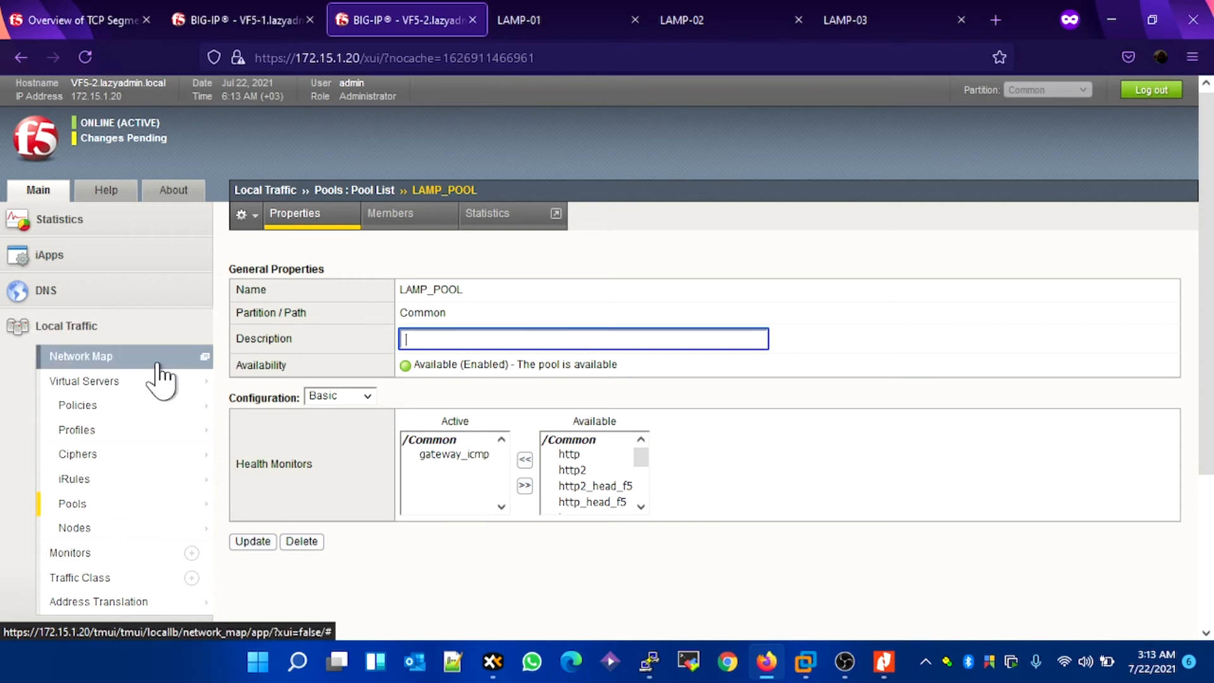
scroll(285, 392, down, 3)
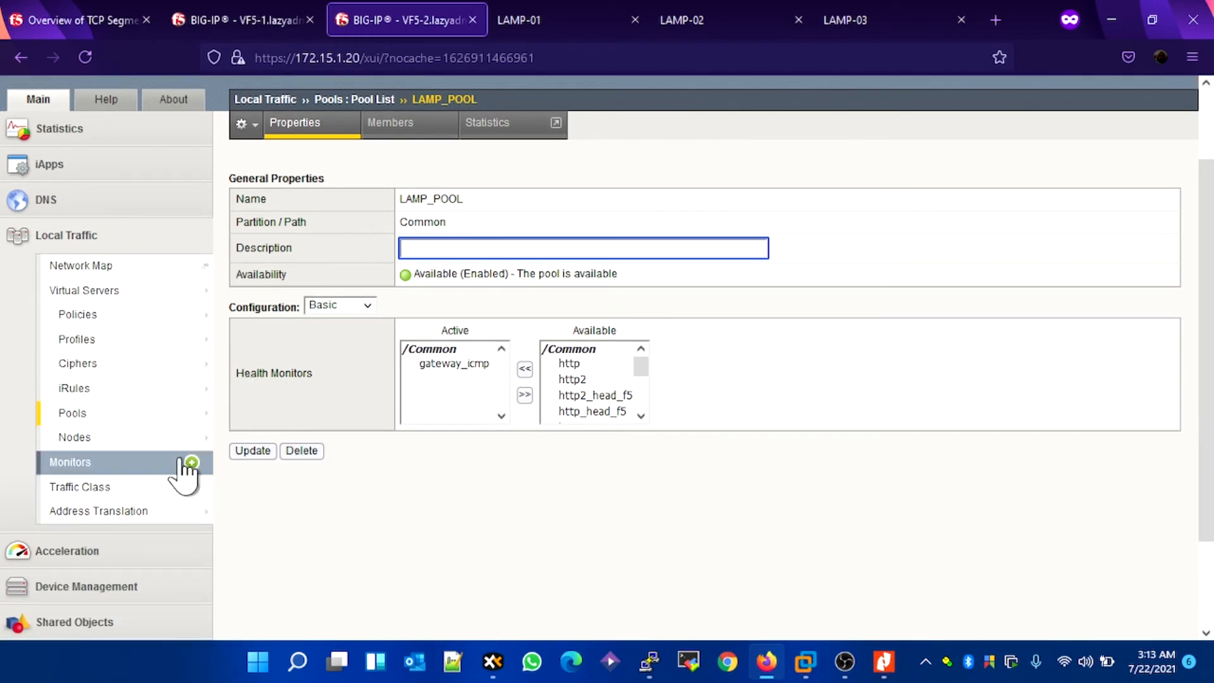
click(89, 465)
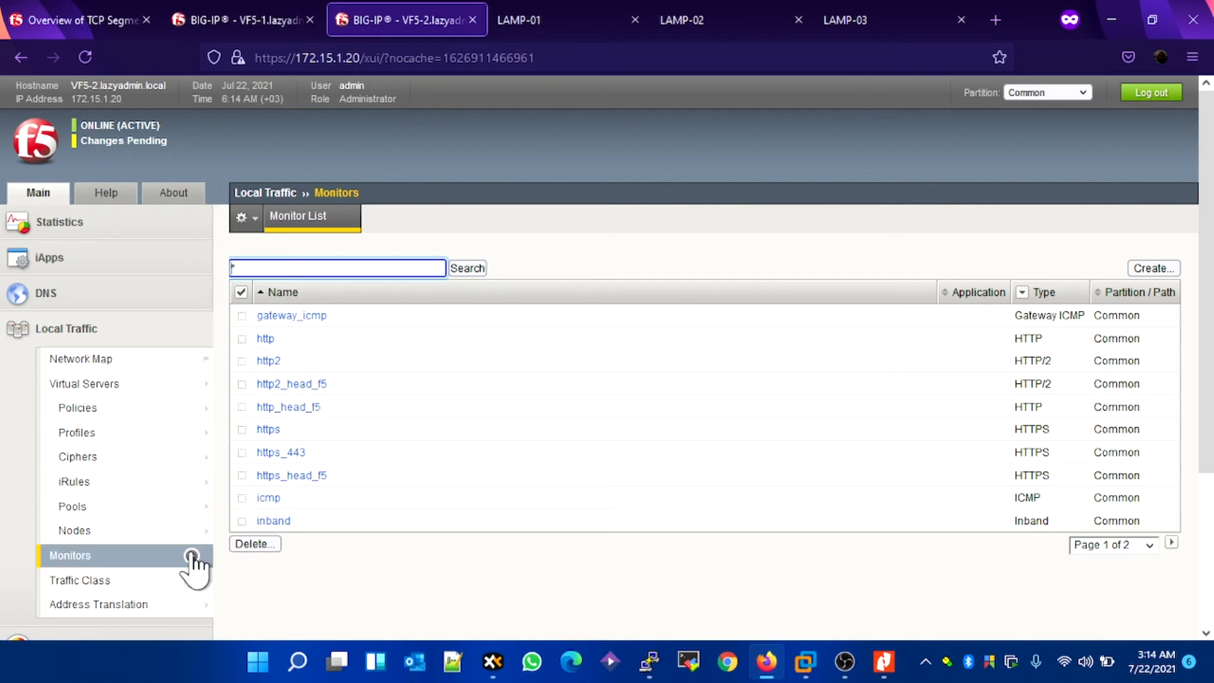
mouse_move(121, 499)
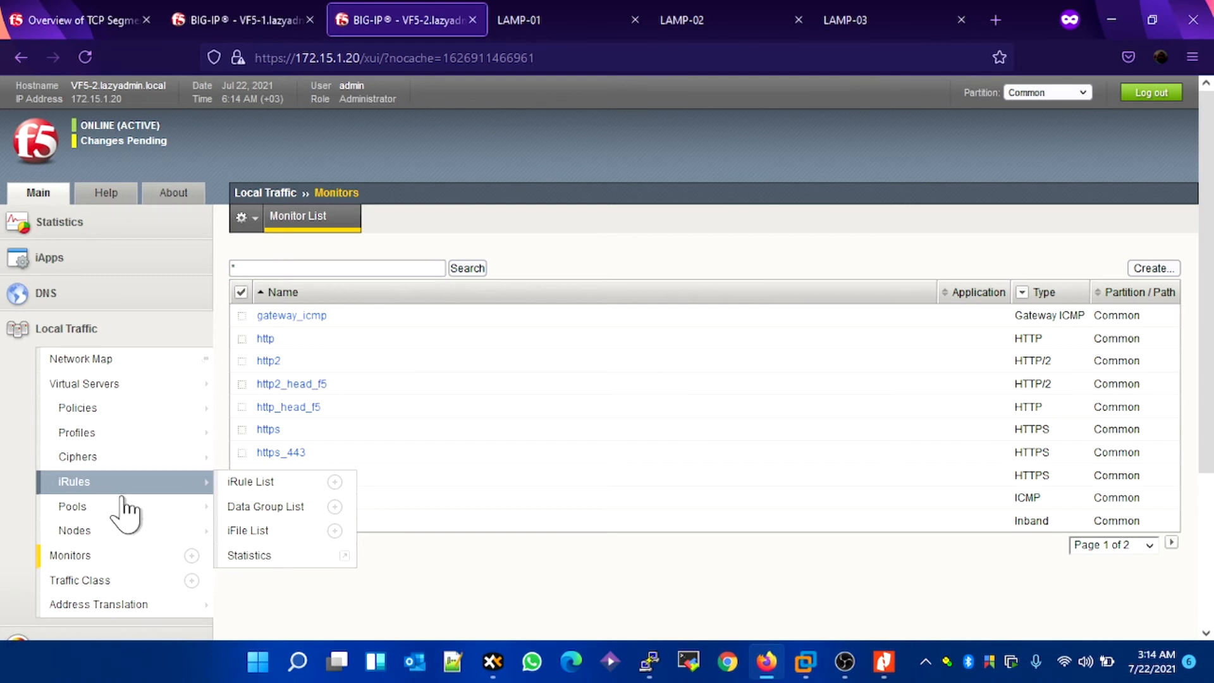
click(121, 507)
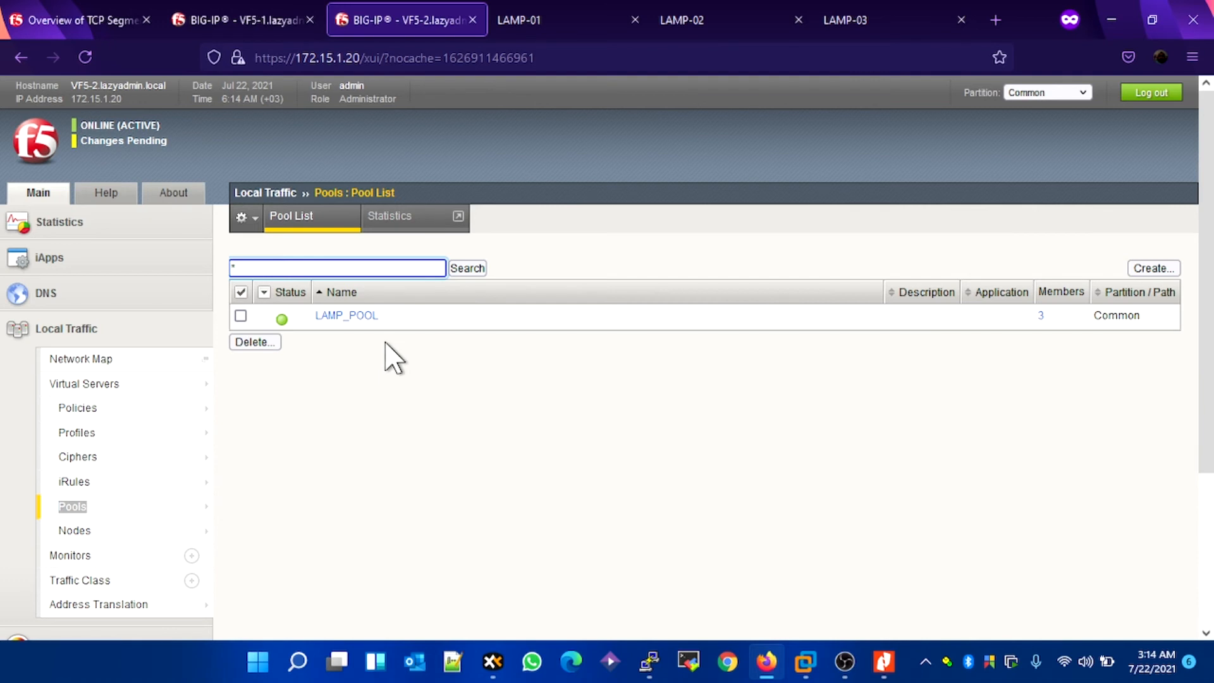
Step: Open the virtual server list, and switch to Nitro Pro to consult the vF5-LAB network diagram
mouse_move(165, 382)
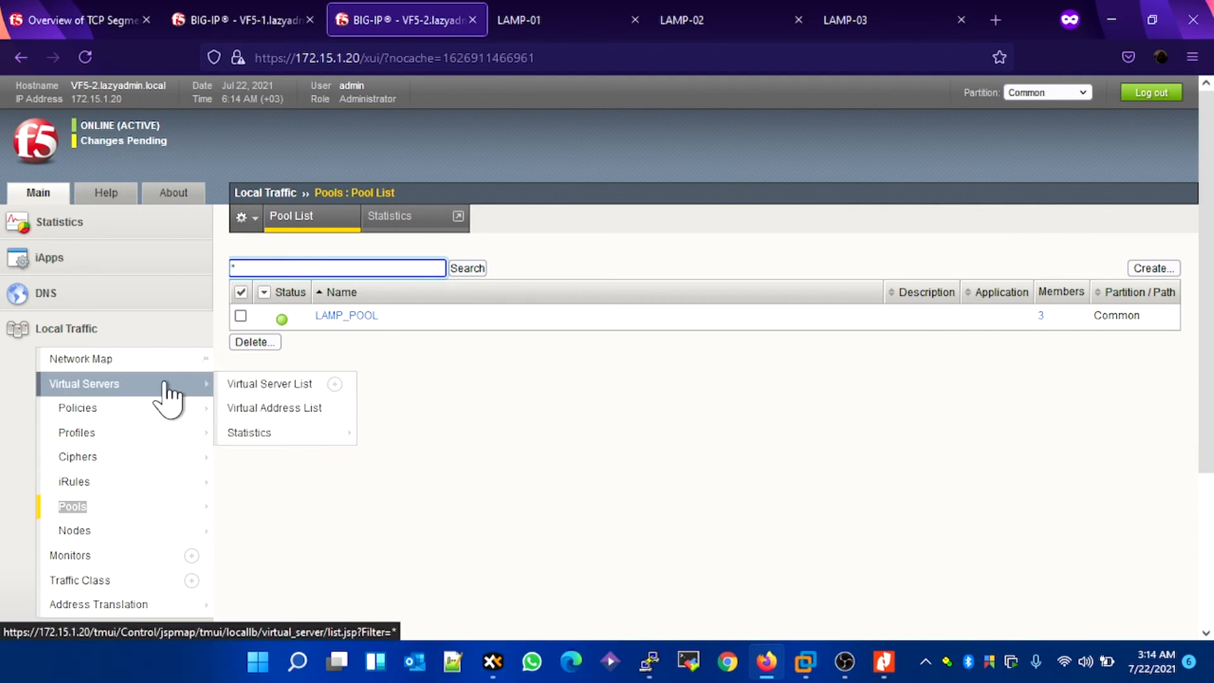
click(165, 382)
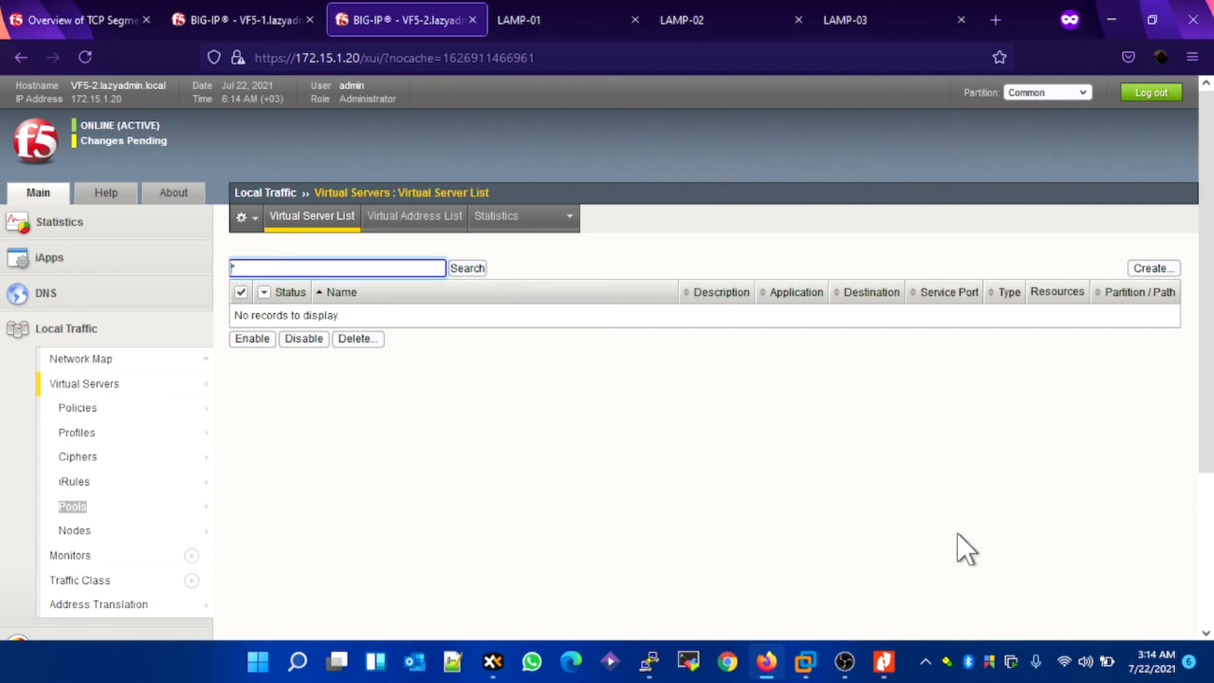
click(885, 661)
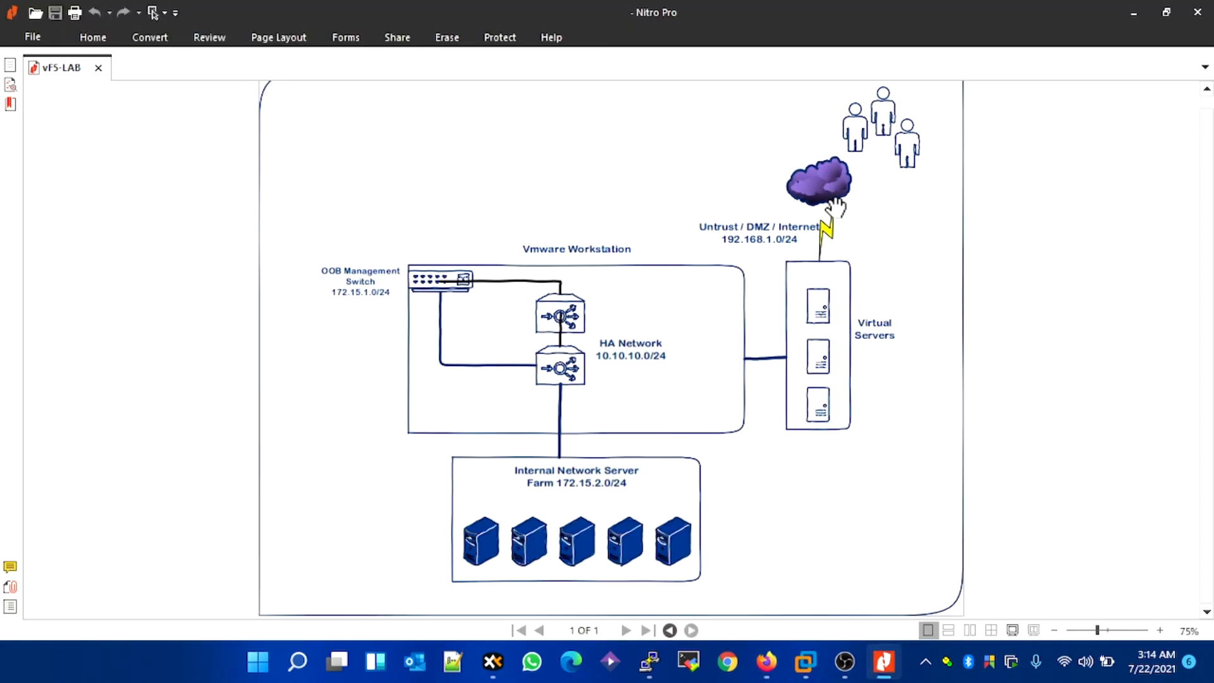
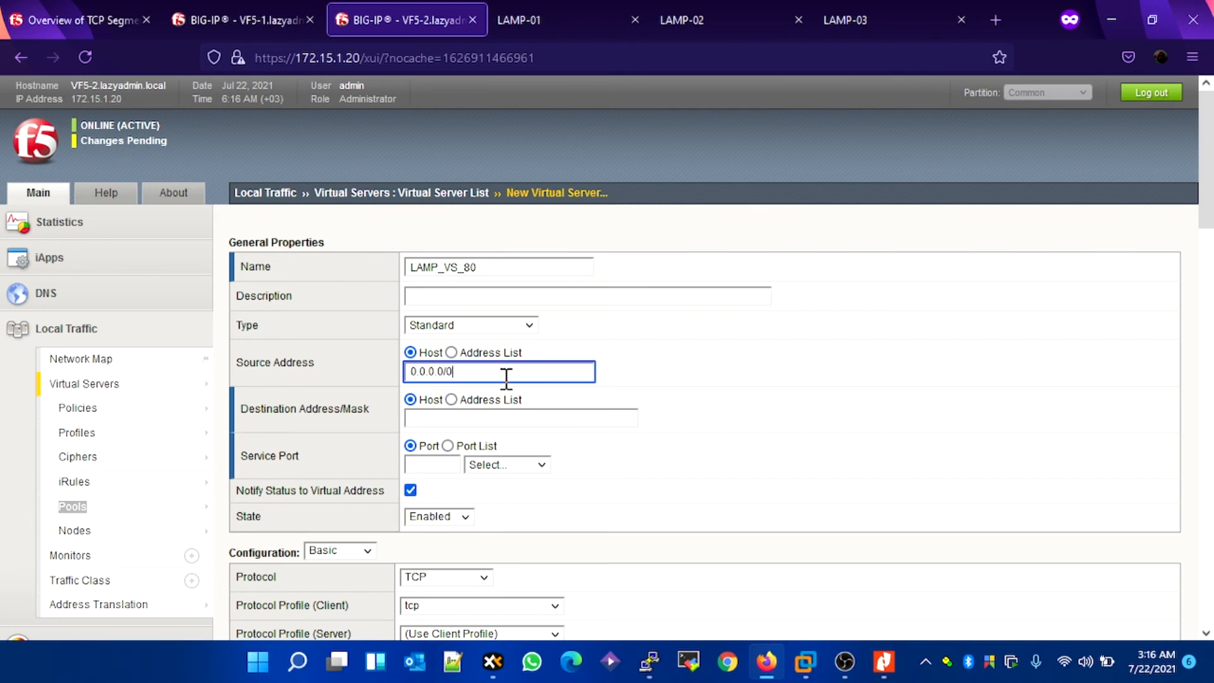
Step: Consult the network diagram in Nitro Pro, and set the virtual server's destination address to 192.168.1.110 and its service port to 80 (HTTP)
click(452, 417)
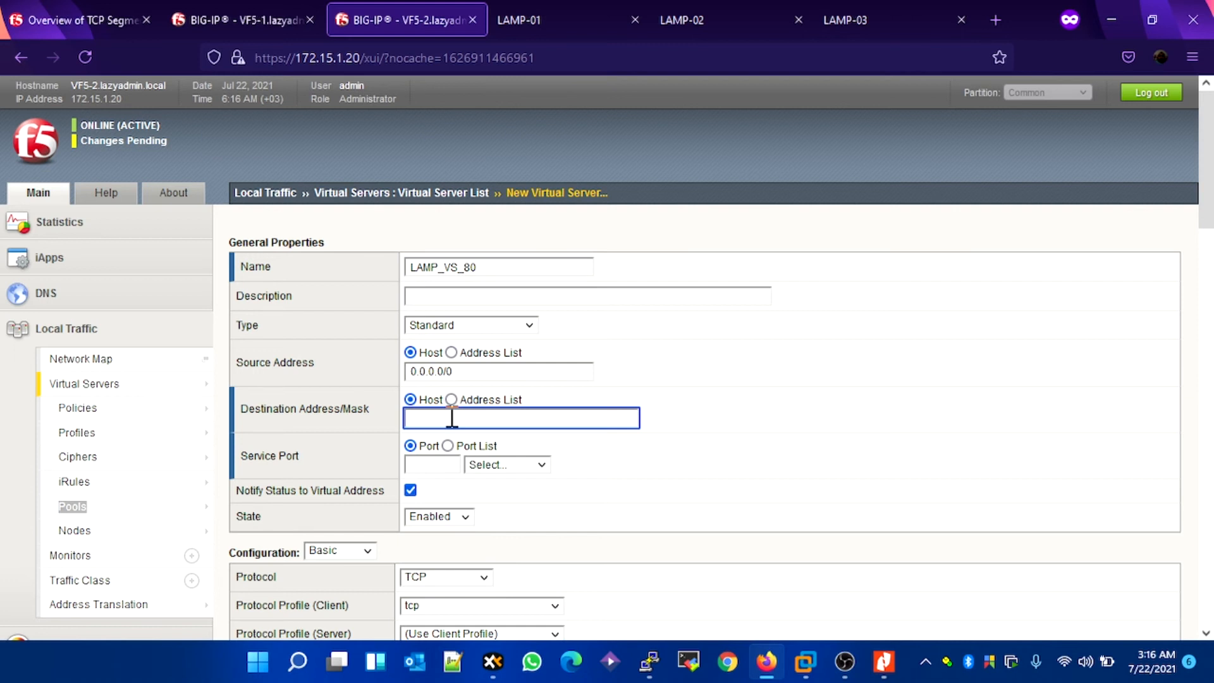
click(884, 662)
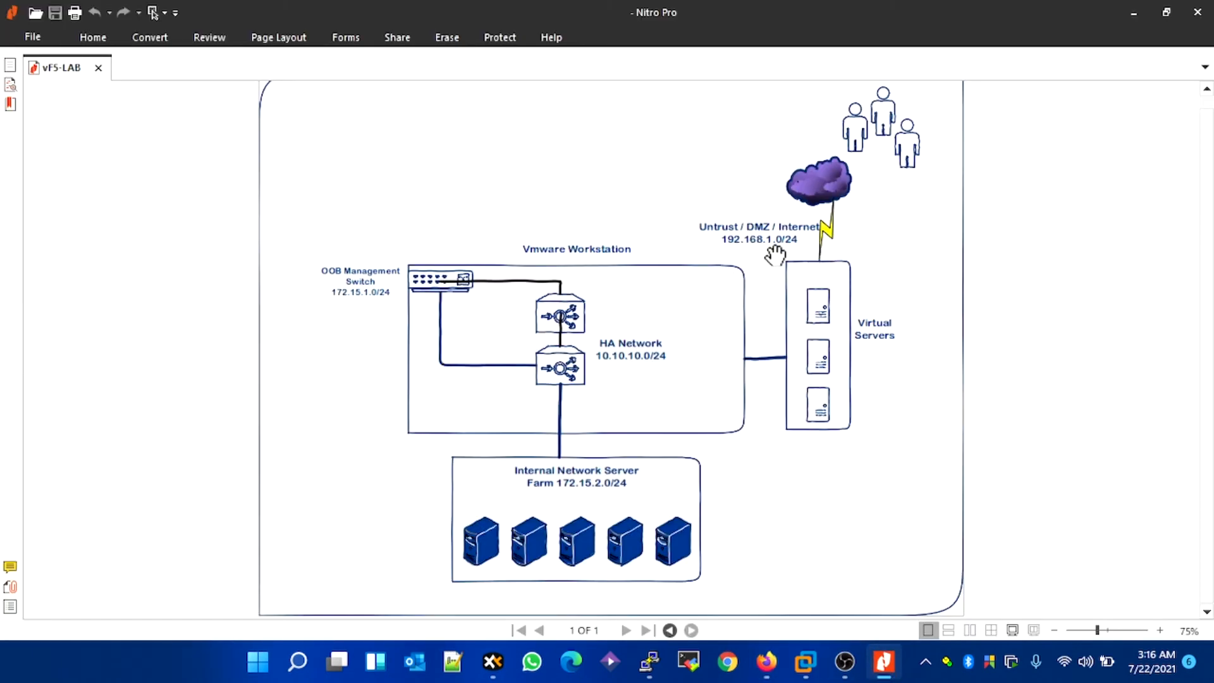
click(1134, 13)
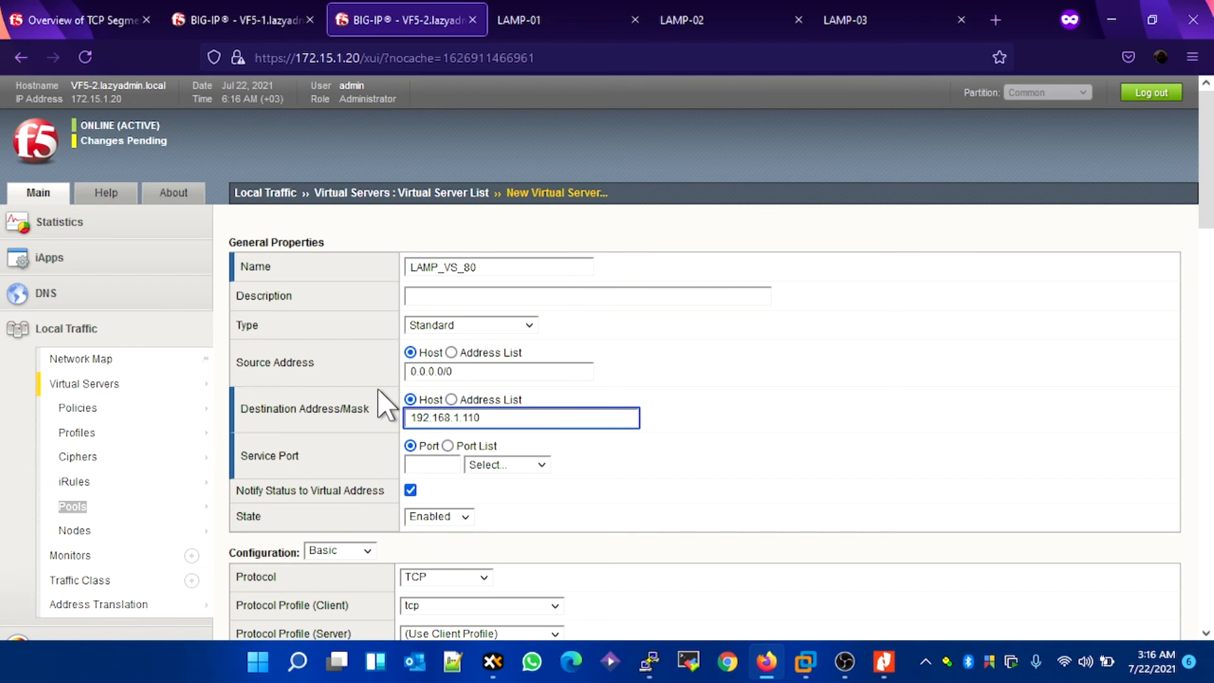
click(440, 463)
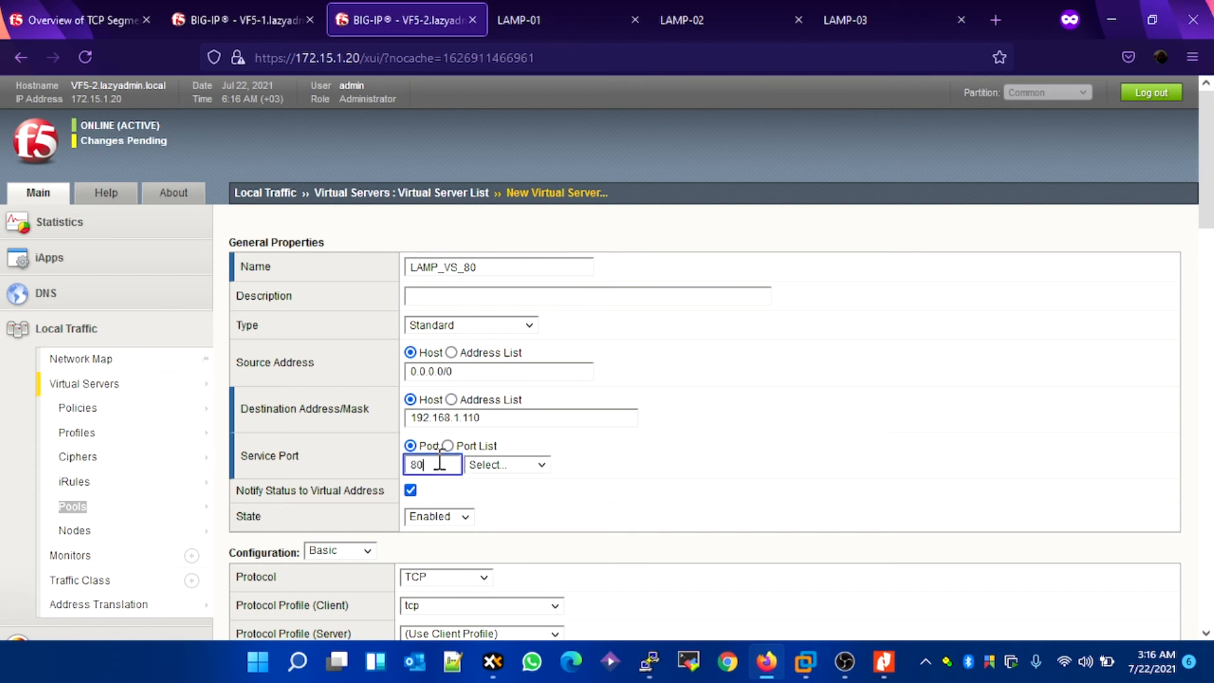
click(608, 488)
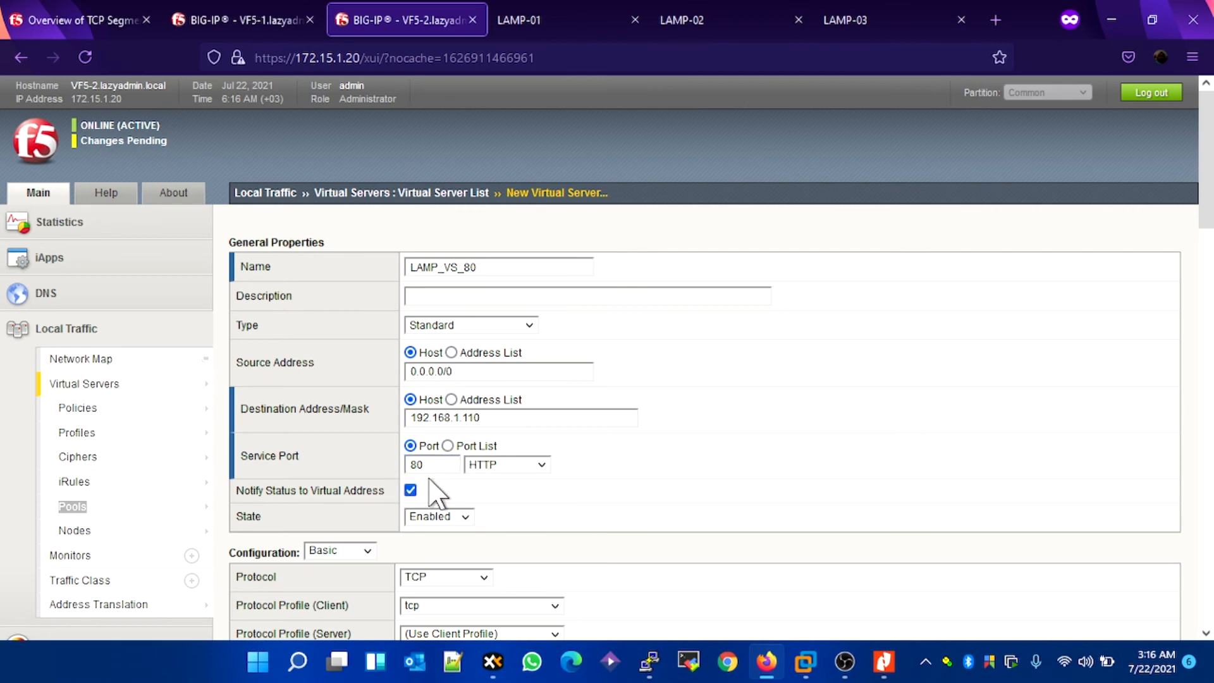
Step: Set the virtual server's source address translation to Auto Map, and consult the vF5-LAB network diagram in Nitro Pro
scroll(607, 488, down, 3)
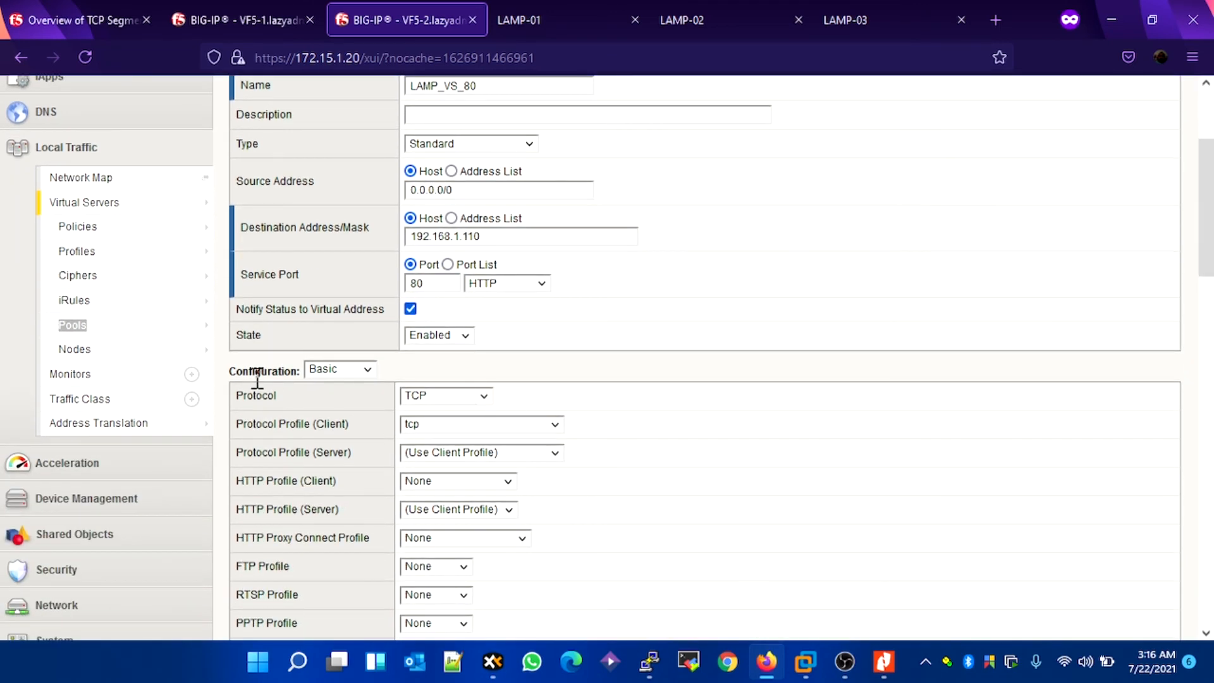
scroll(465, 408, down, 3)
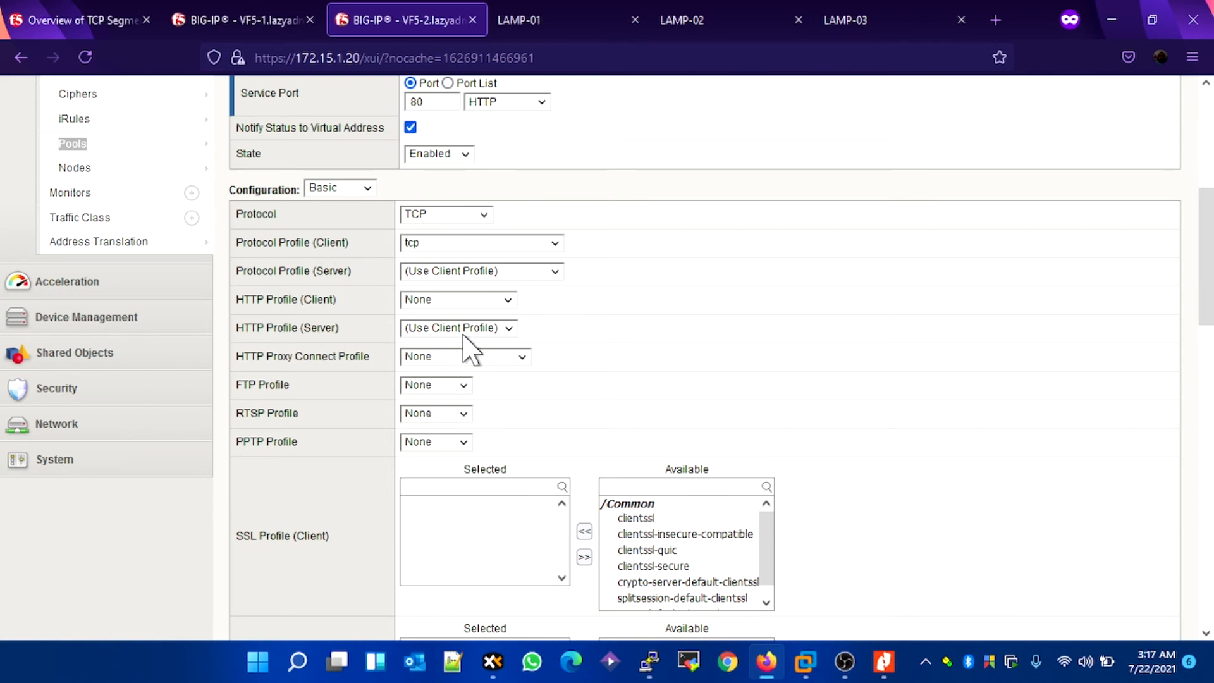
scroll(659, 342, down, 1)
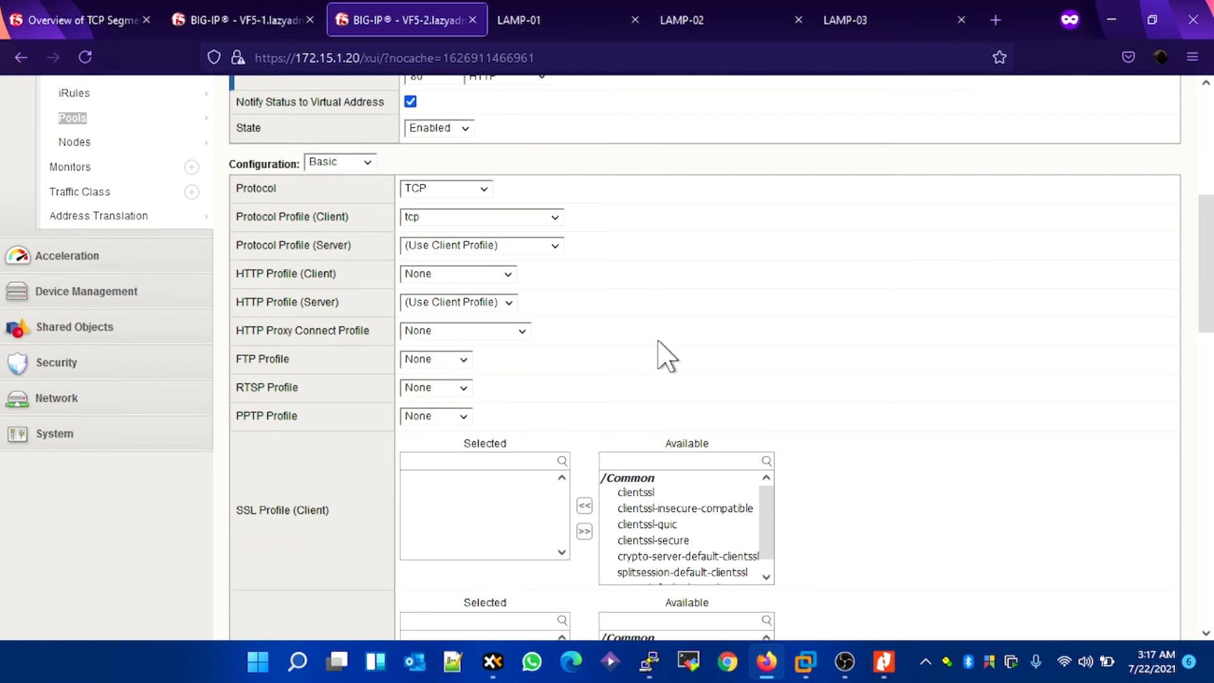
scroll(659, 342, down, 2)
scroll(696, 443, down, 1)
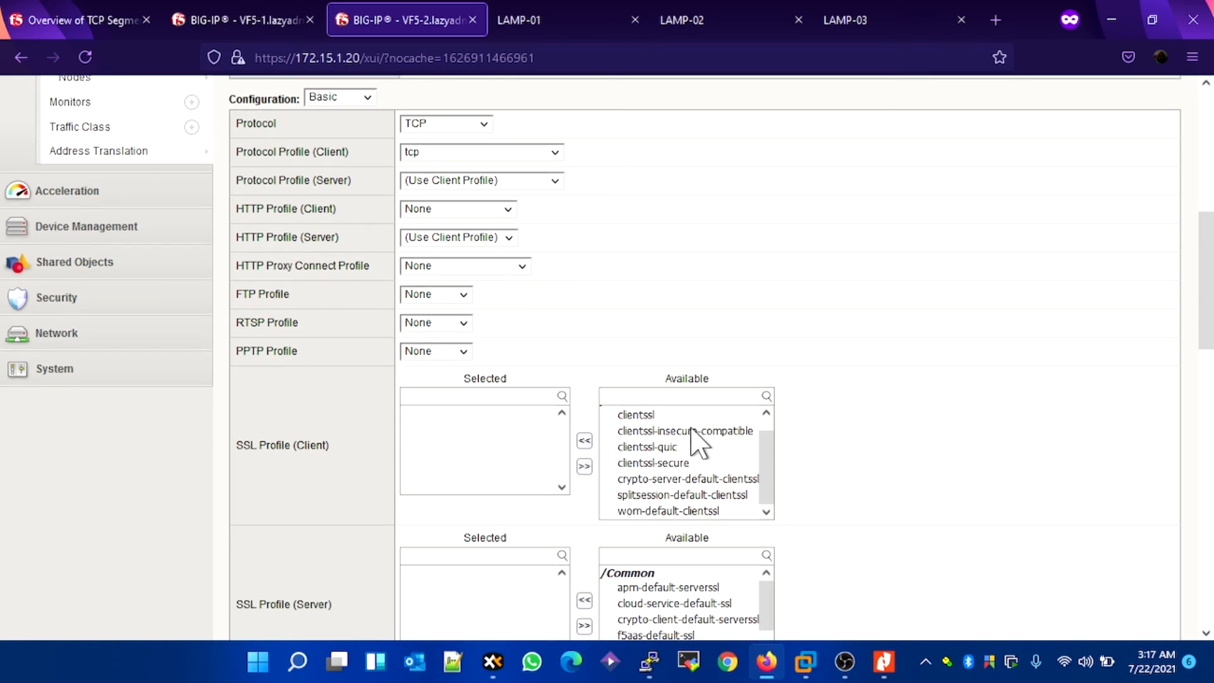
scroll(360, 449, down, 3)
scroll(430, 423, down, 5)
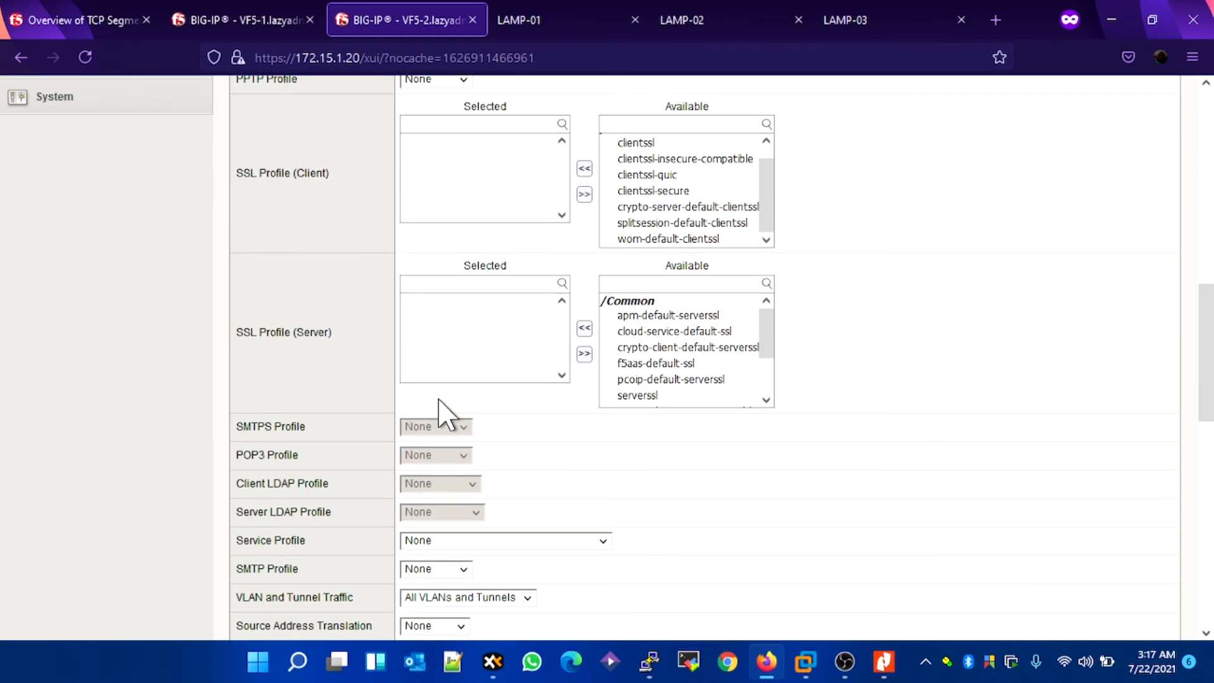
scroll(538, 423, down, 5)
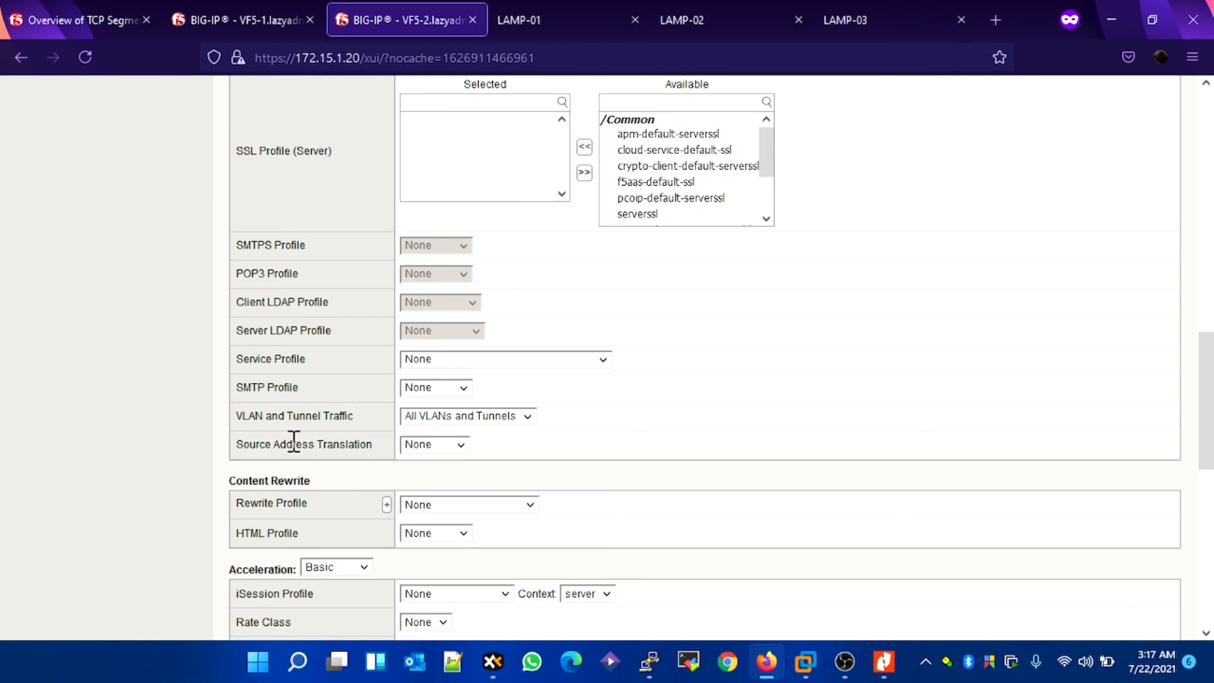
click(440, 449)
click(436, 488)
click(876, 658)
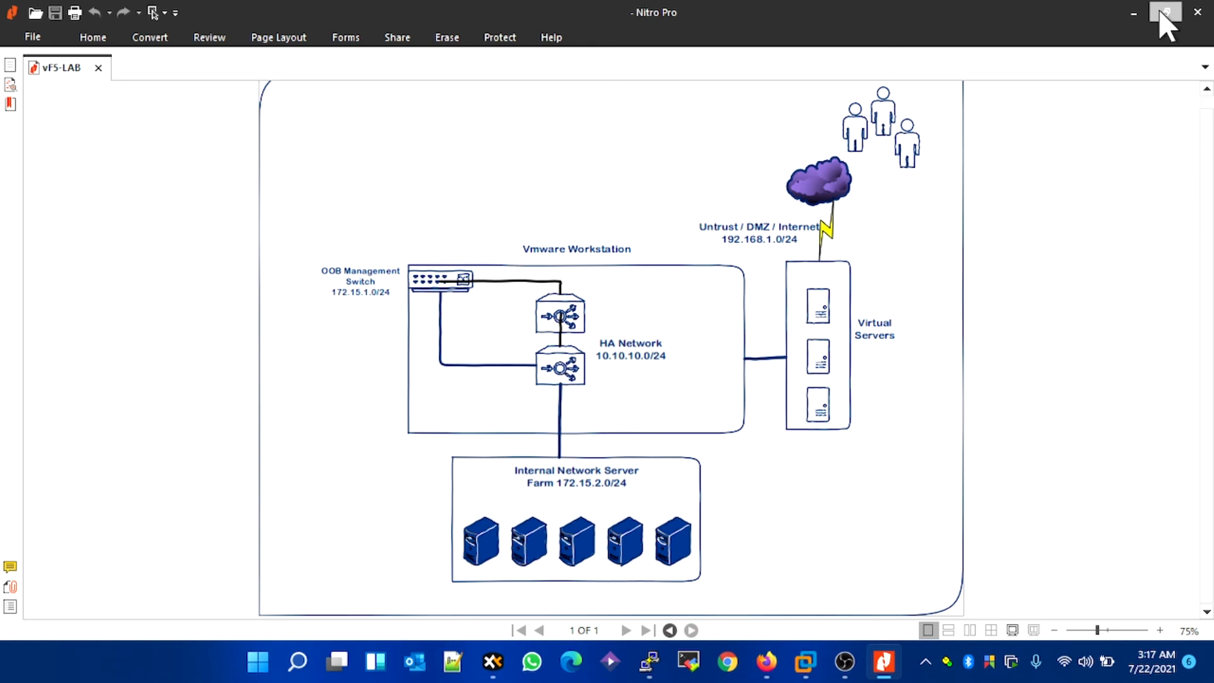
click(1142, 15)
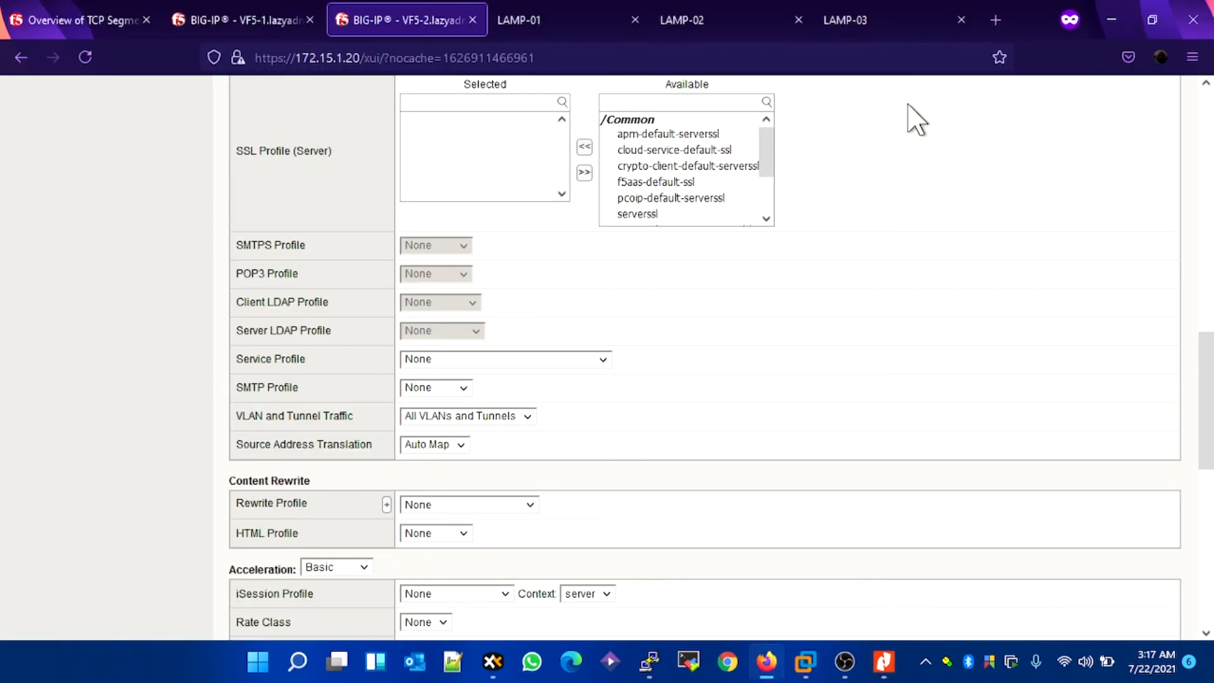
Step: Assign LAMP_POOL as the default pool of LAMP_VS_80 and finish creating the virtual server
scroll(537, 434, down, 3)
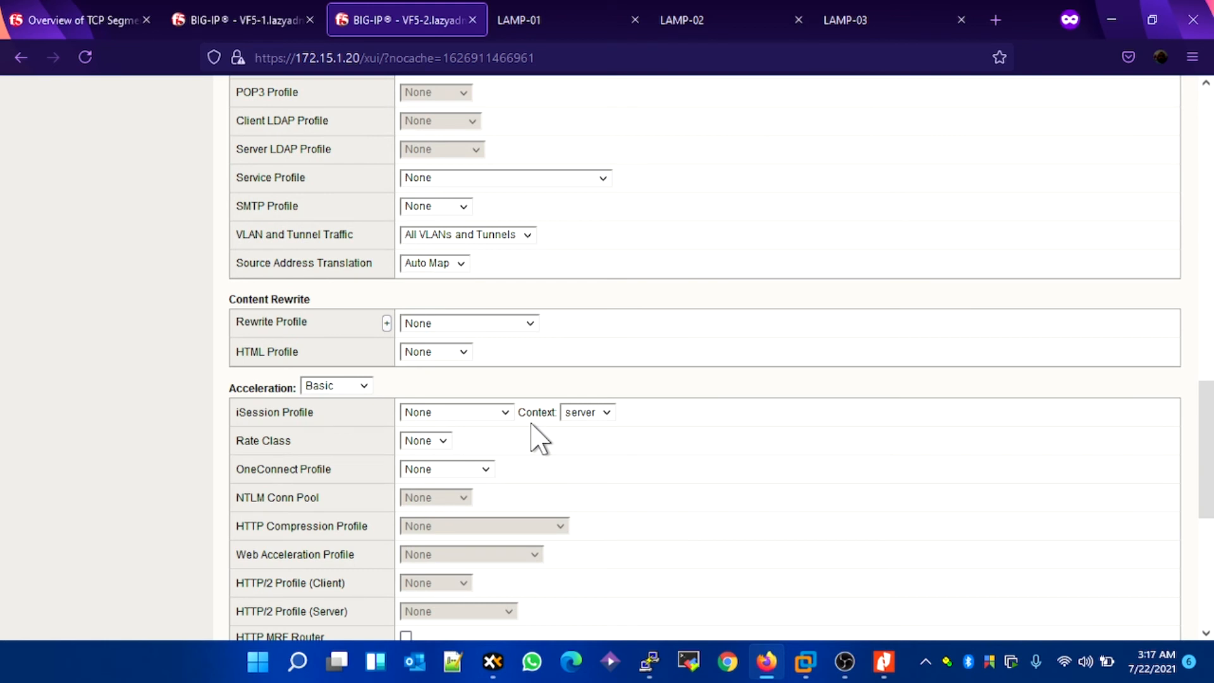
scroll(672, 360, down, 2)
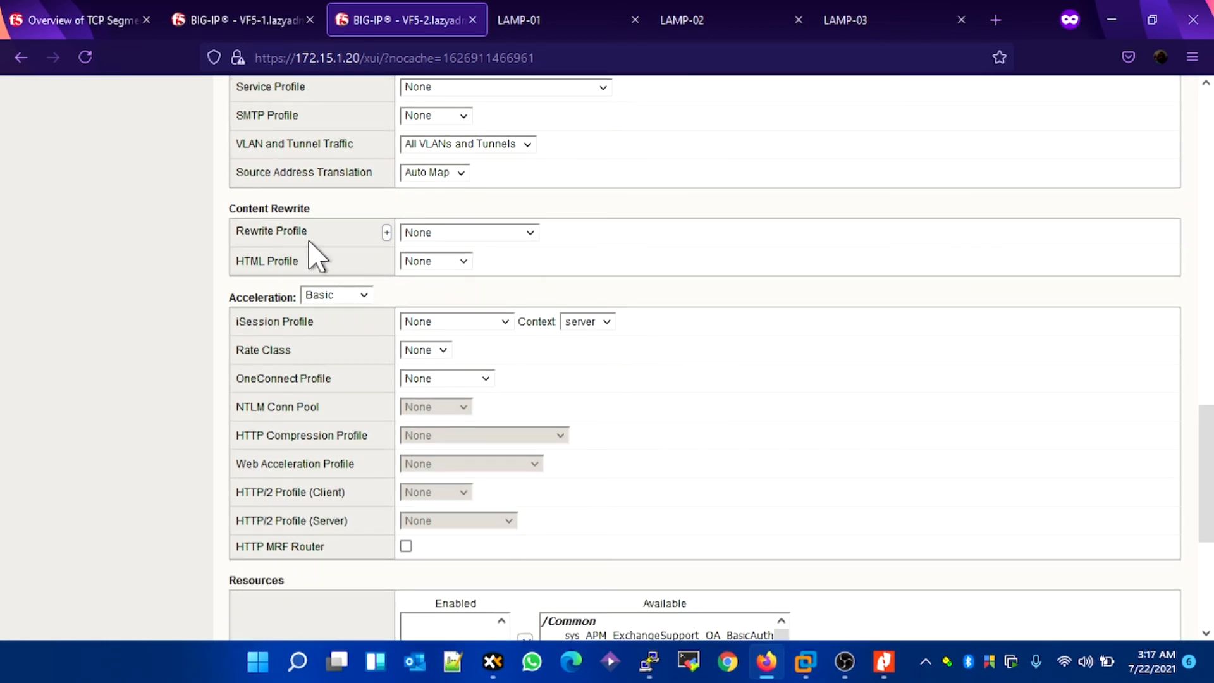
scroll(554, 290, down, 1)
scroll(549, 288, down, 3)
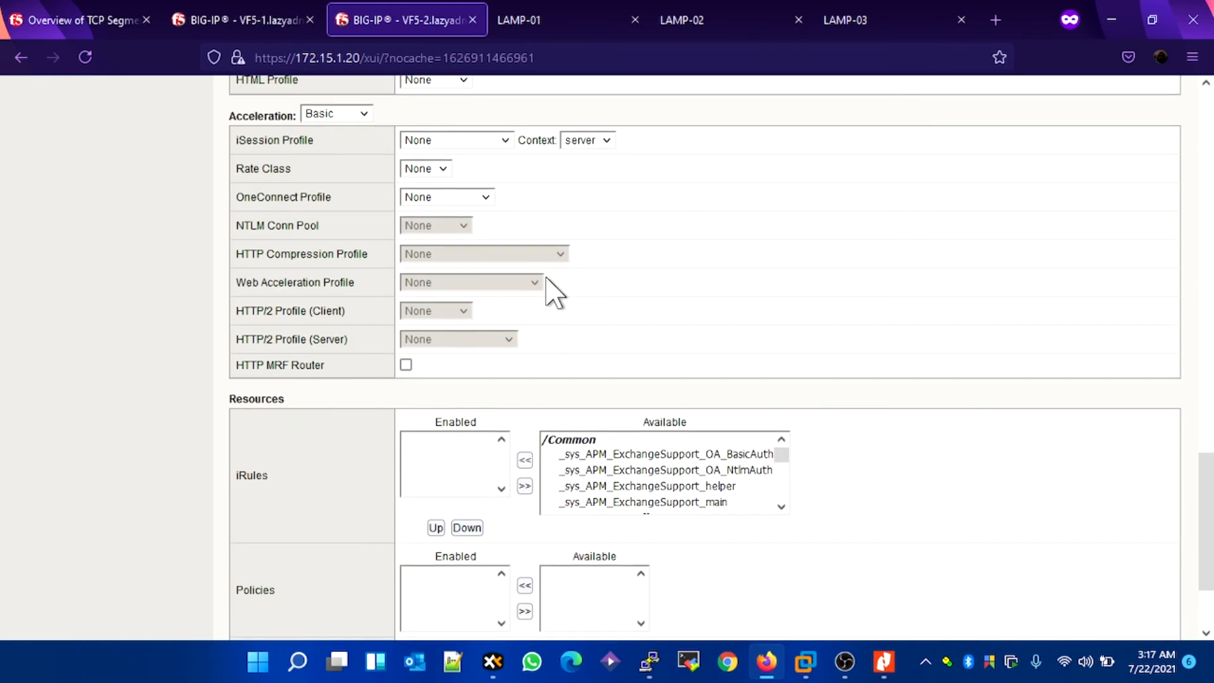
scroll(521, 331, down, 2)
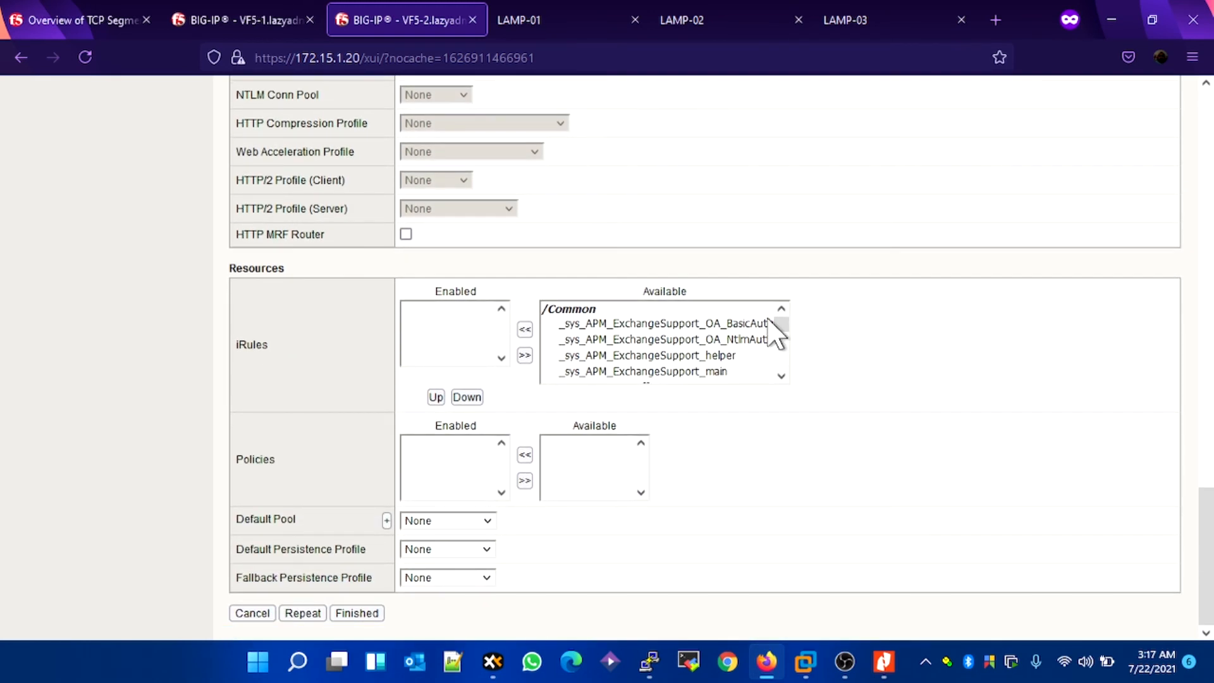
scroll(776, 334, down, 2)
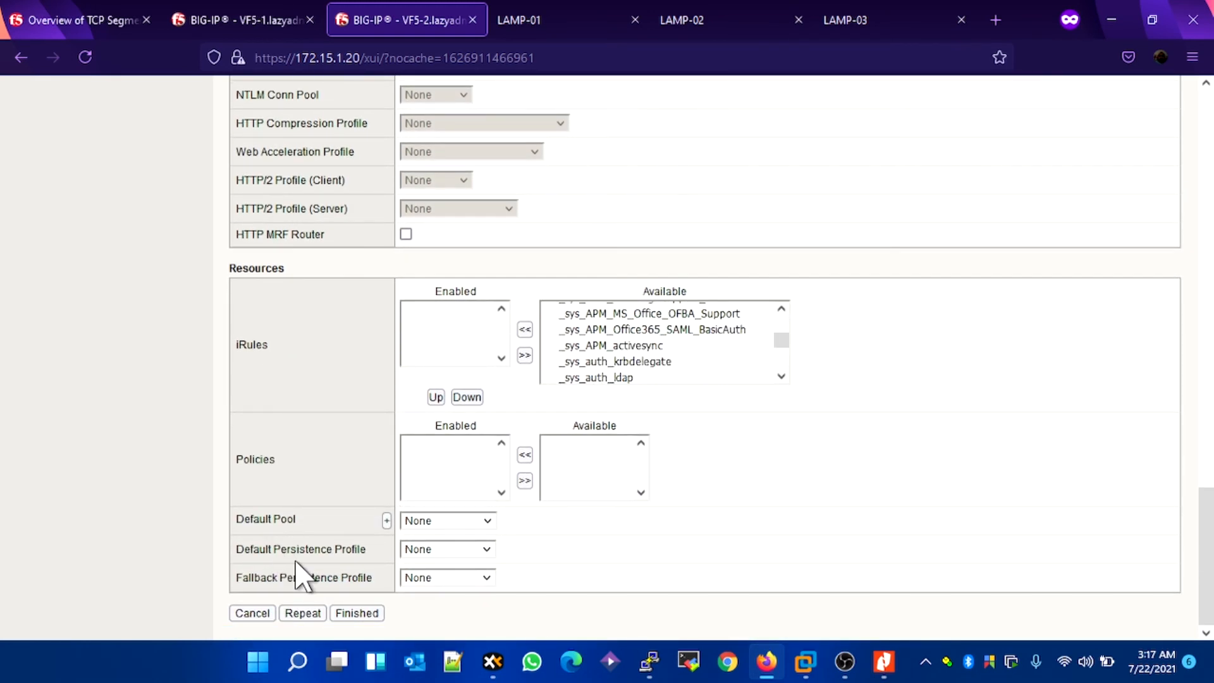
click(429, 521)
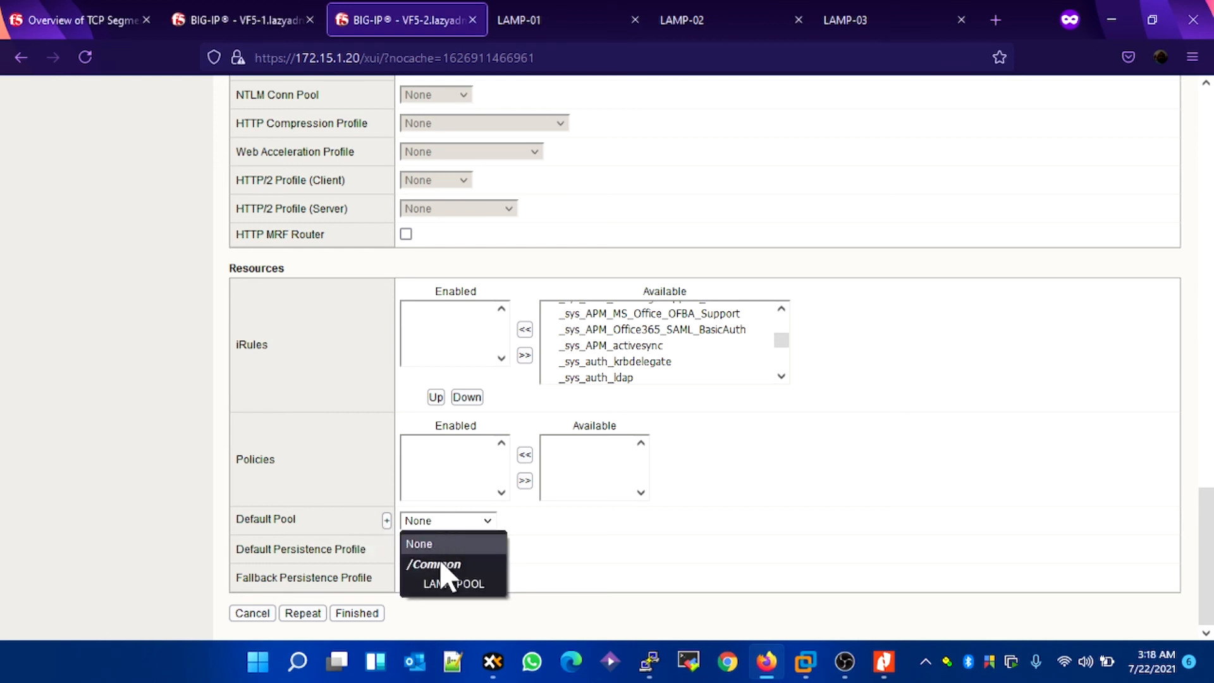
click(442, 584)
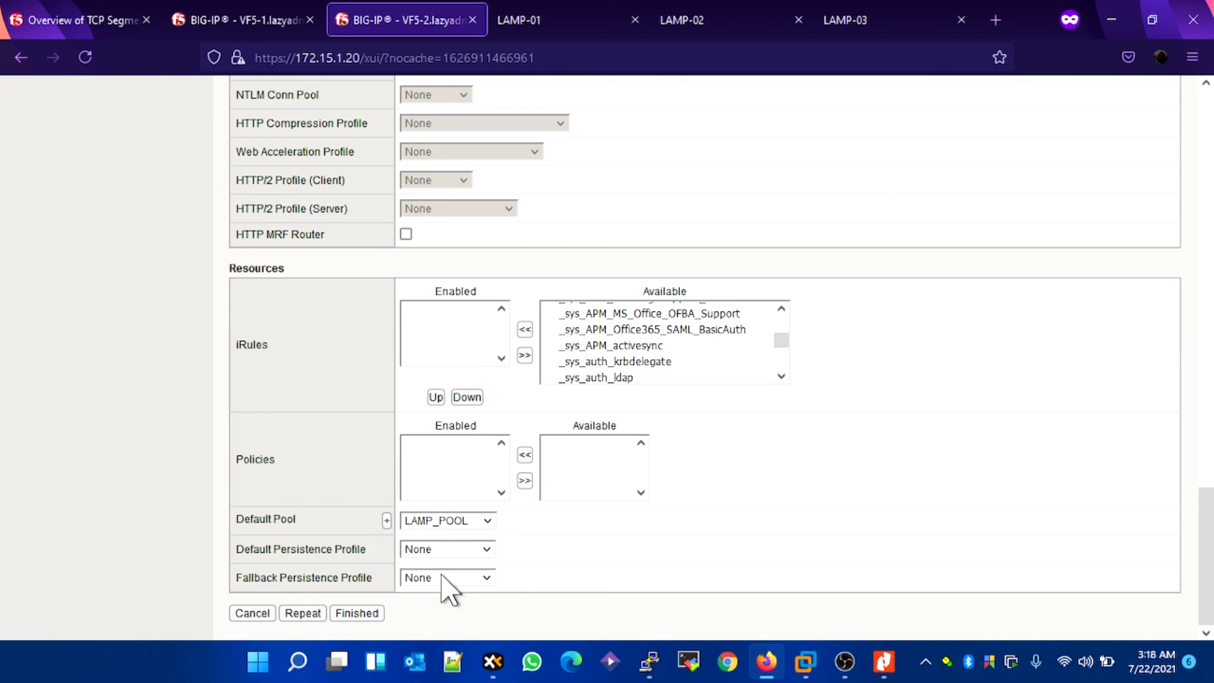
click(343, 613)
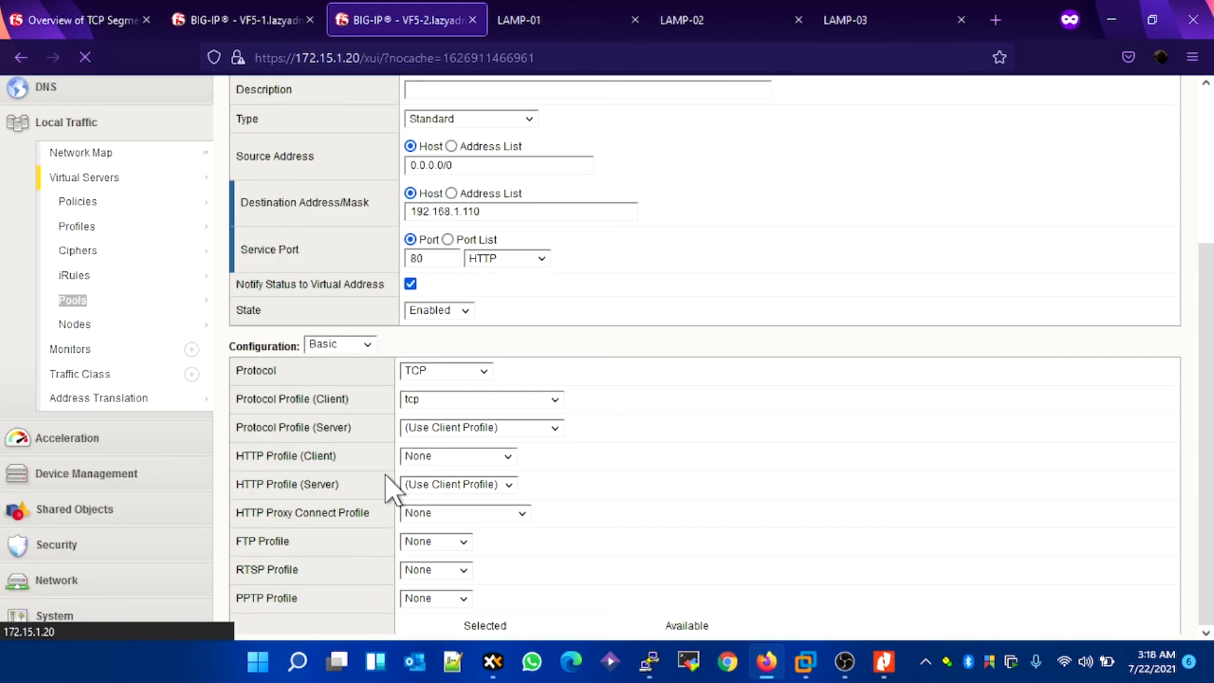
scroll(479, 319, up, 3)
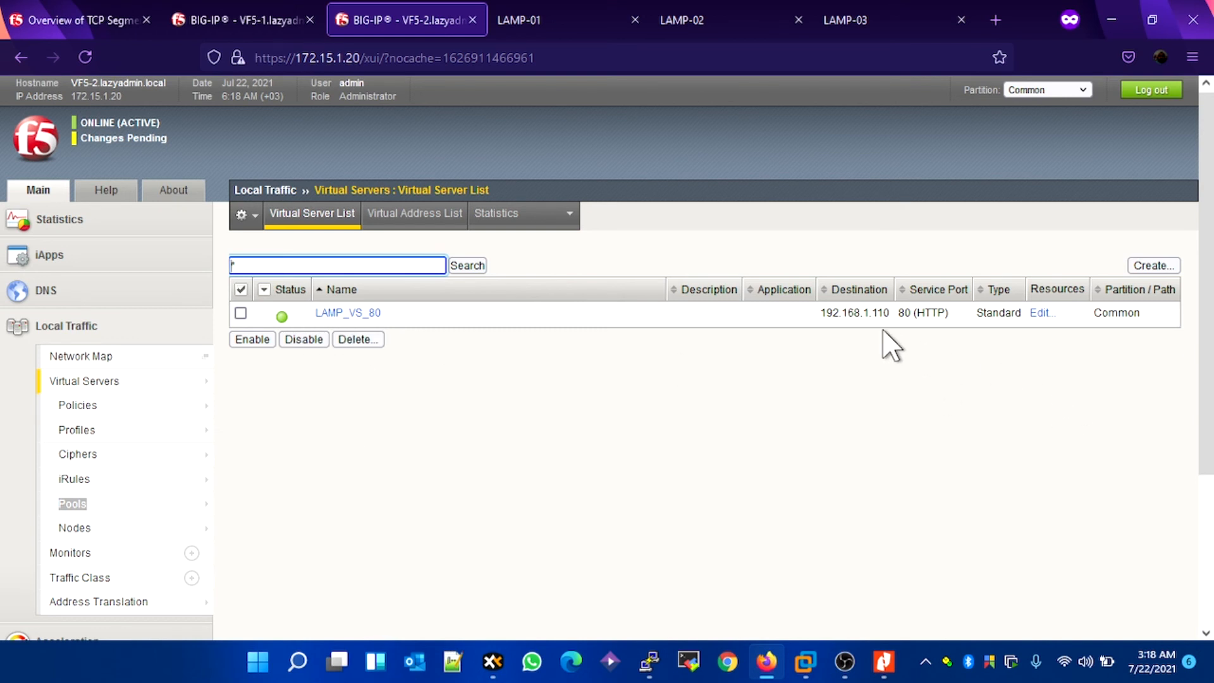
Step: Ping the virtual server address 192.168.1.110 from a Windows command prompt, and close the prompt
key(super+r)
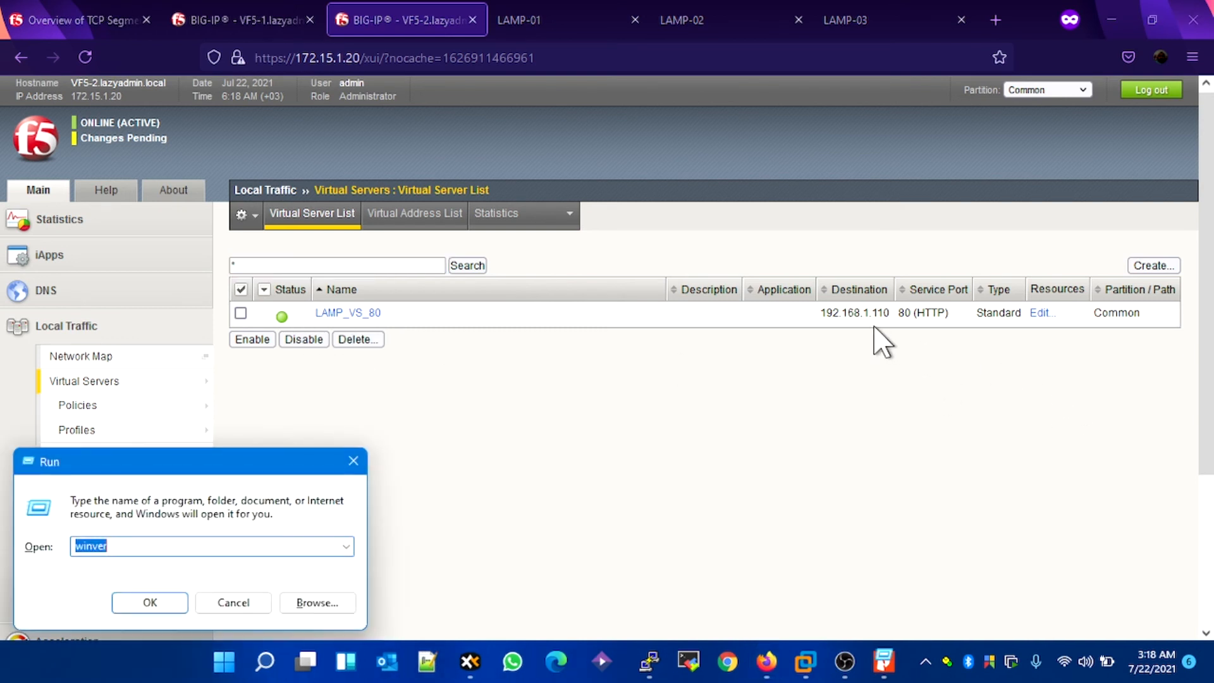
text(cmd)
key(Return)
text(ping 192.168)
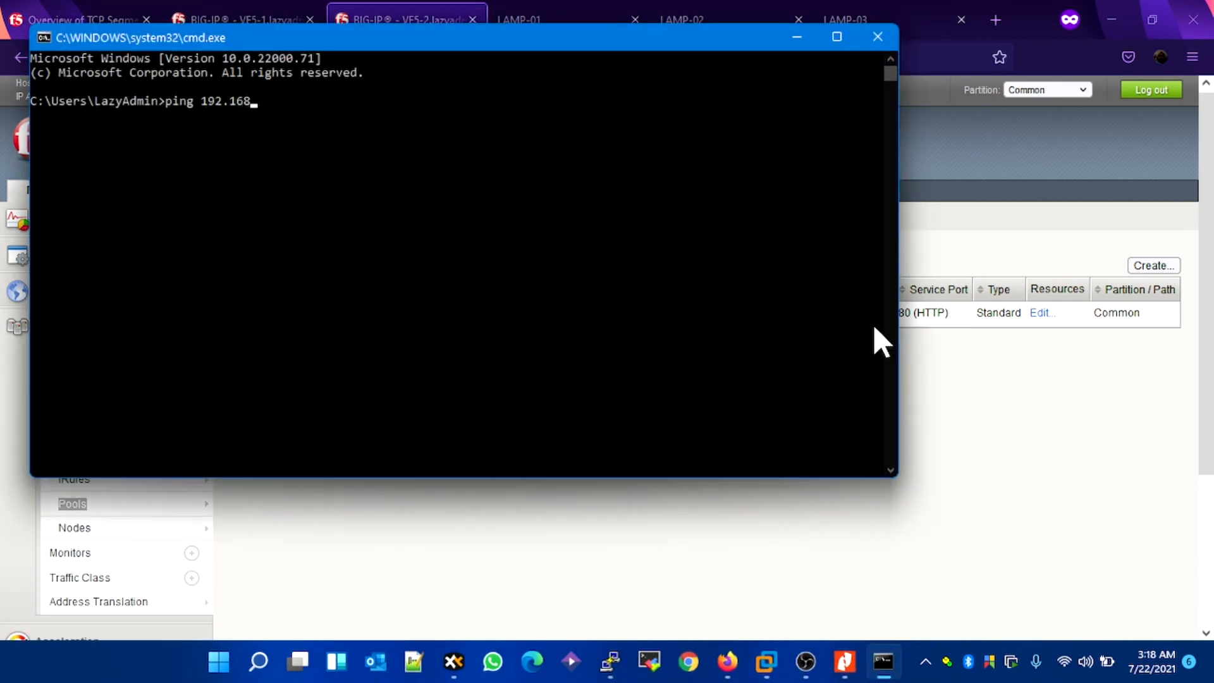
text(.1.110)
key(Return)
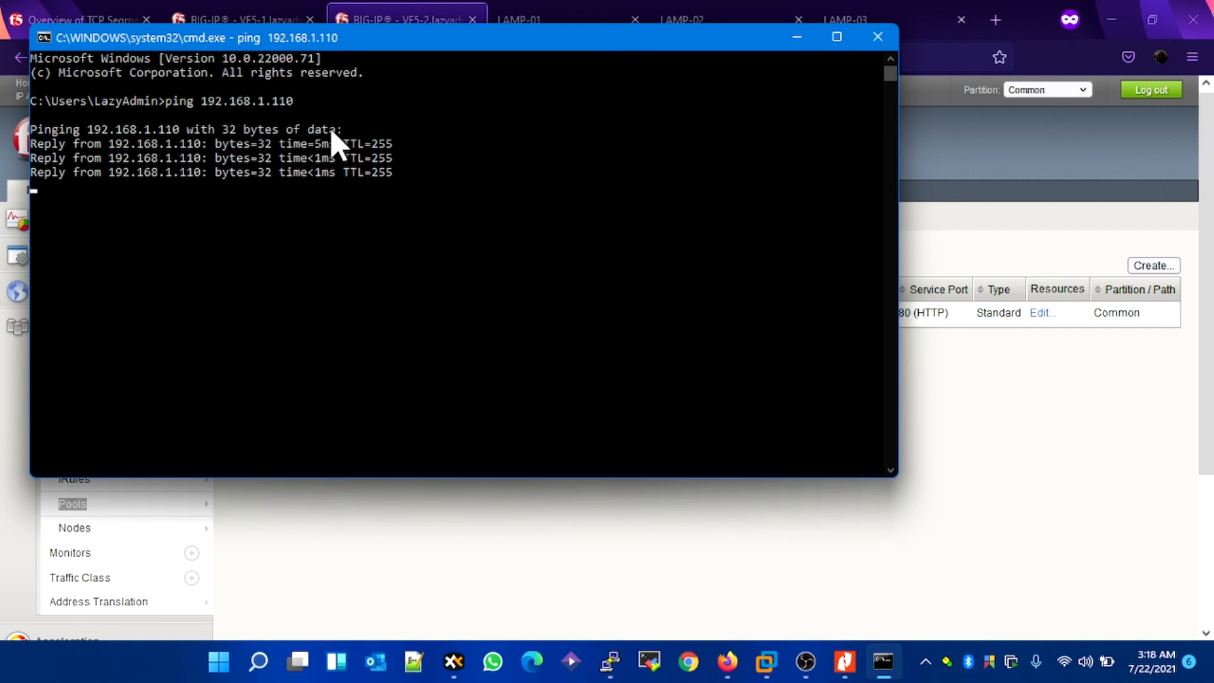
click(886, 41)
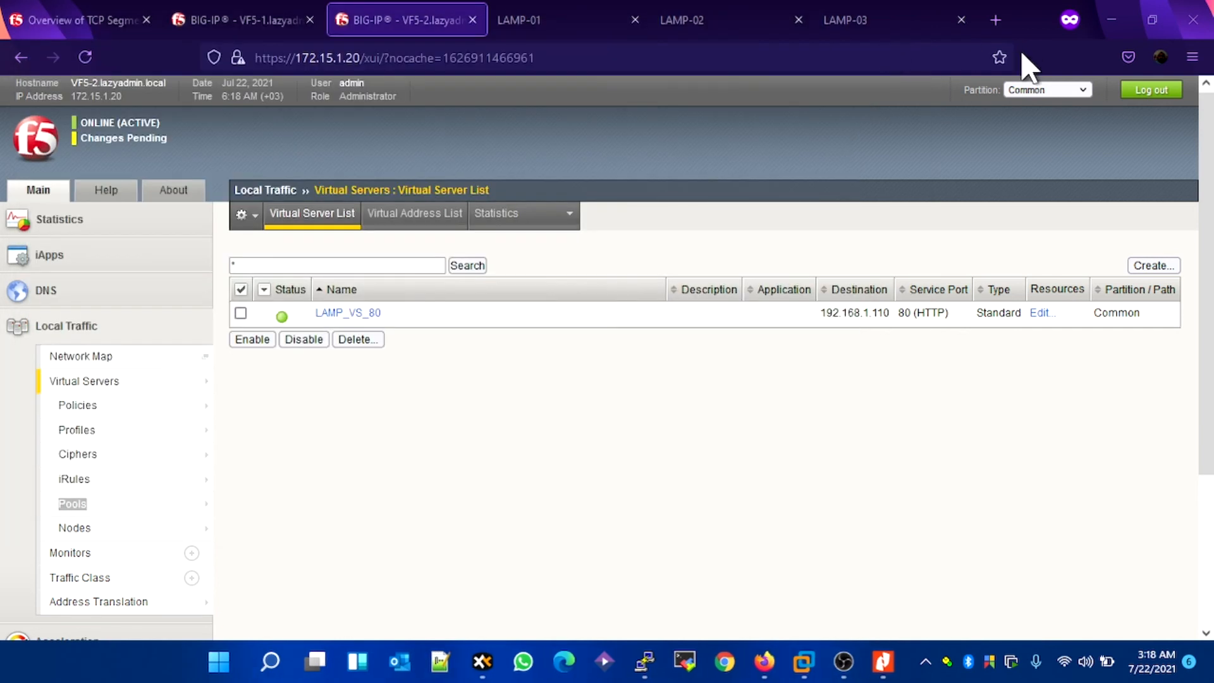
Step: Load 192.168.1.110 in a new browser tab to test the virtual server
click(1000, 23)
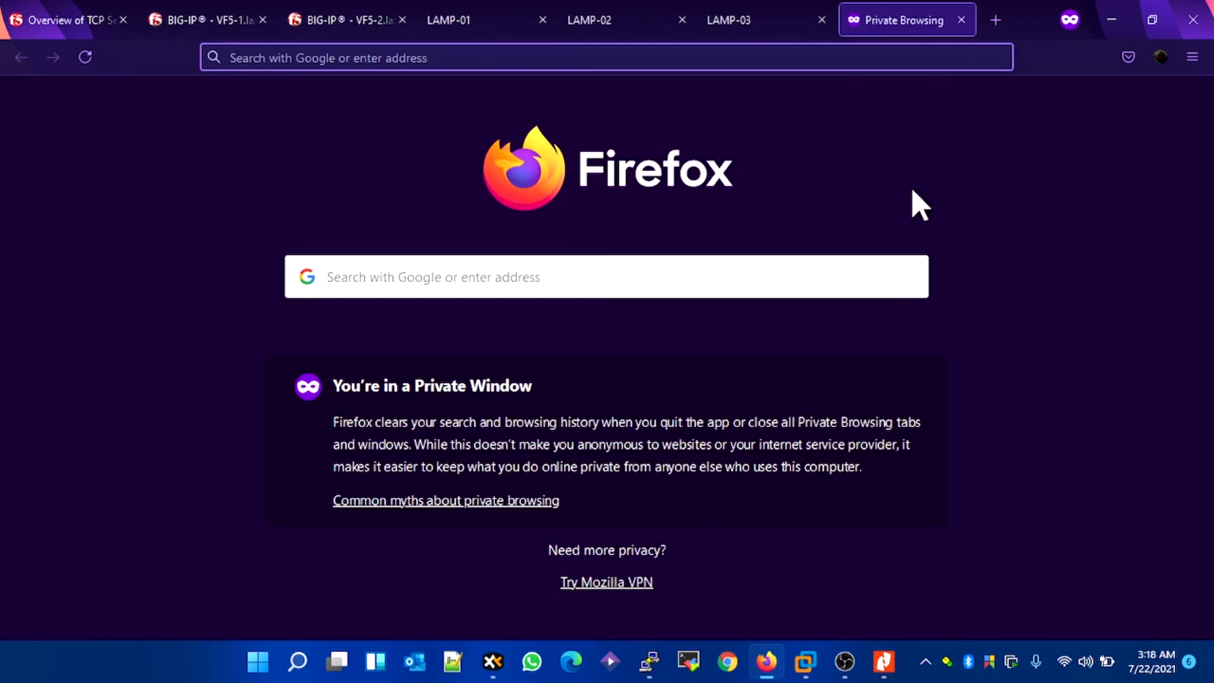
text(192.168.1)
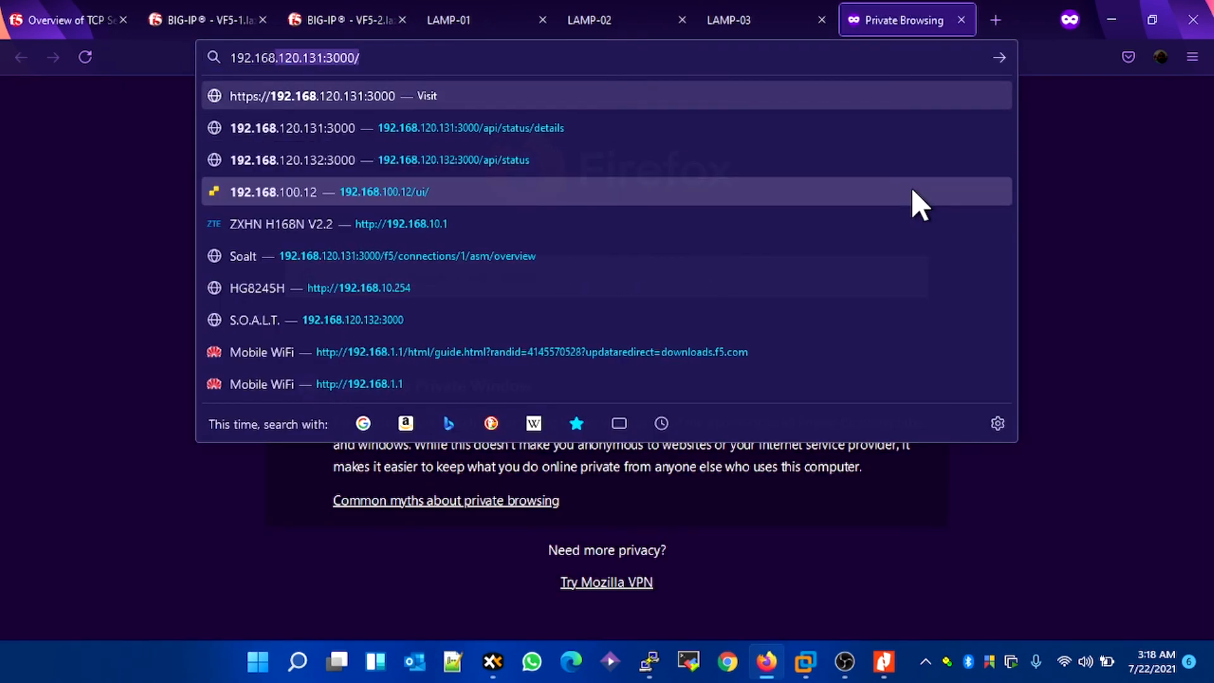
text(.110)
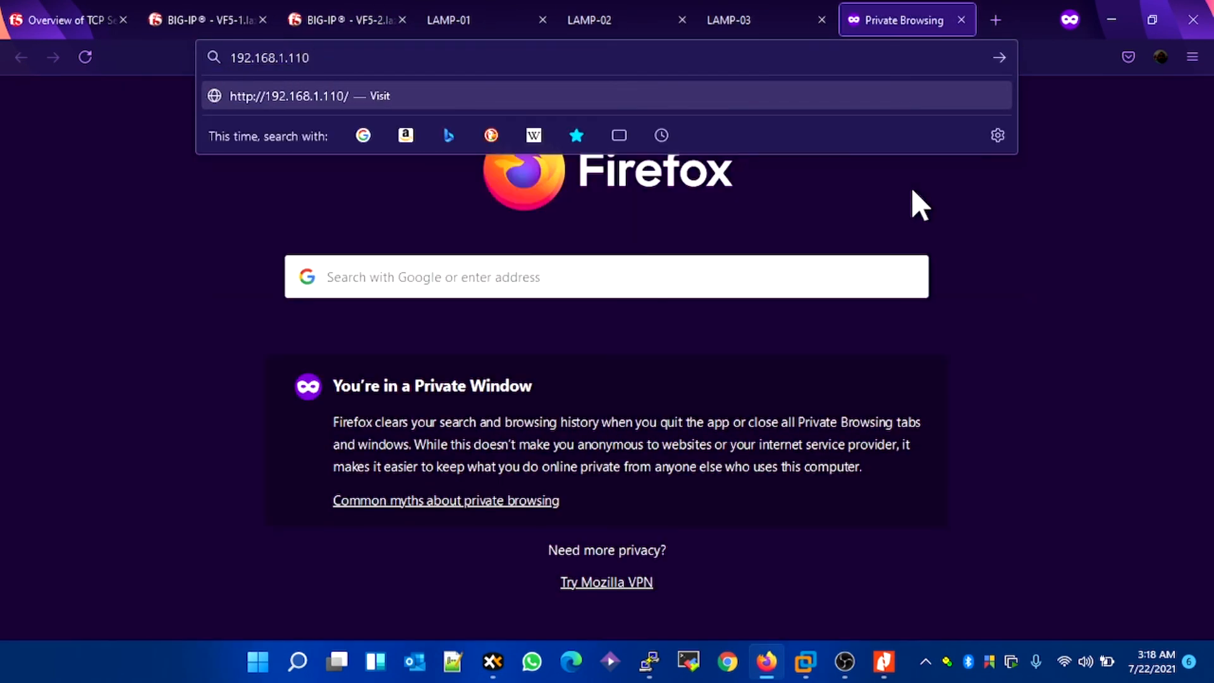
key(Return)
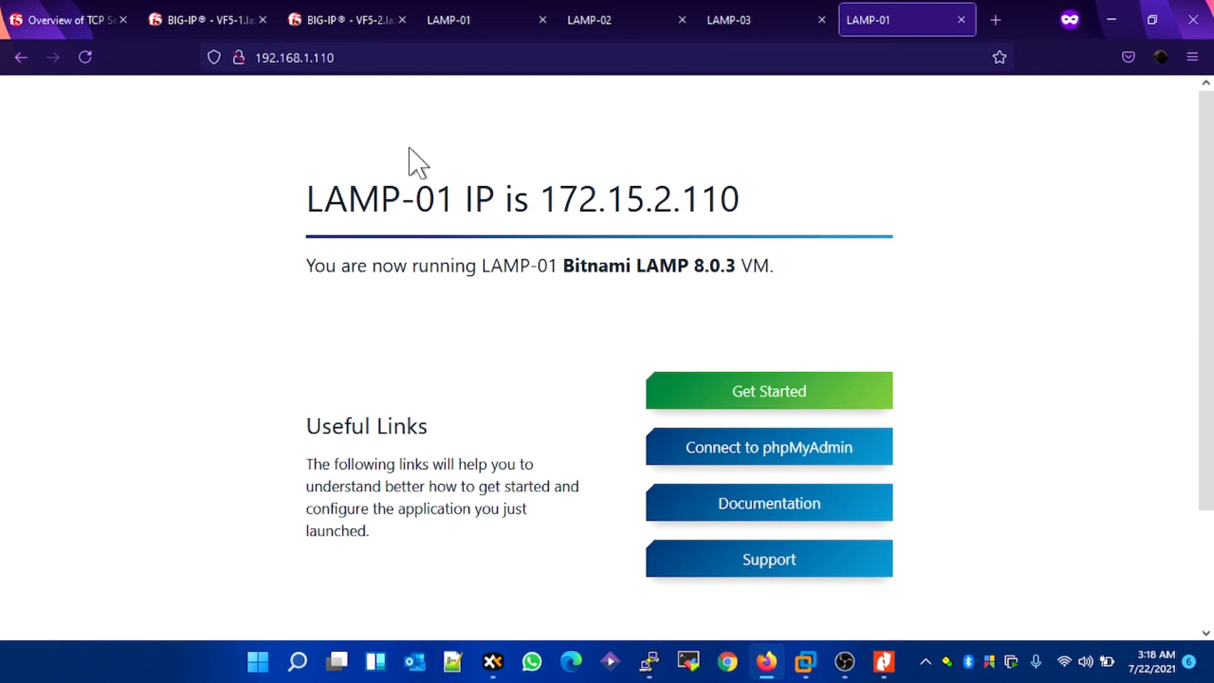
Step: Reload the virtual server's page repeatedly to check which LAMP node answers each request
click(97, 57)
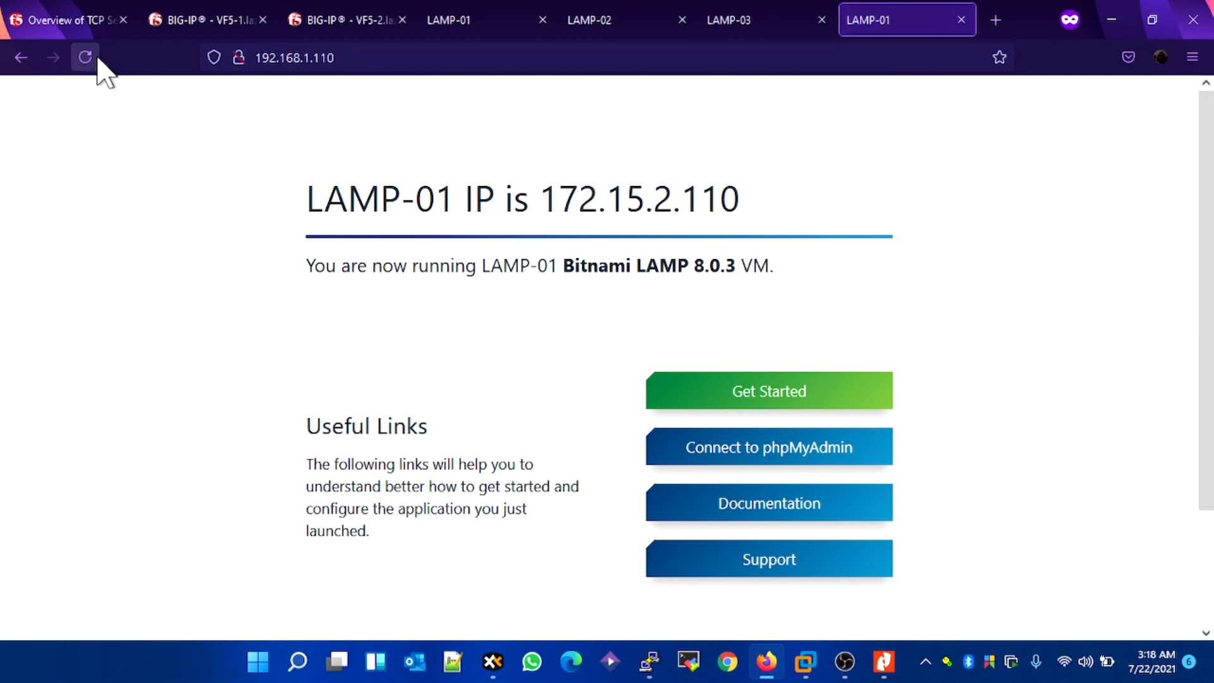
click(96, 58)
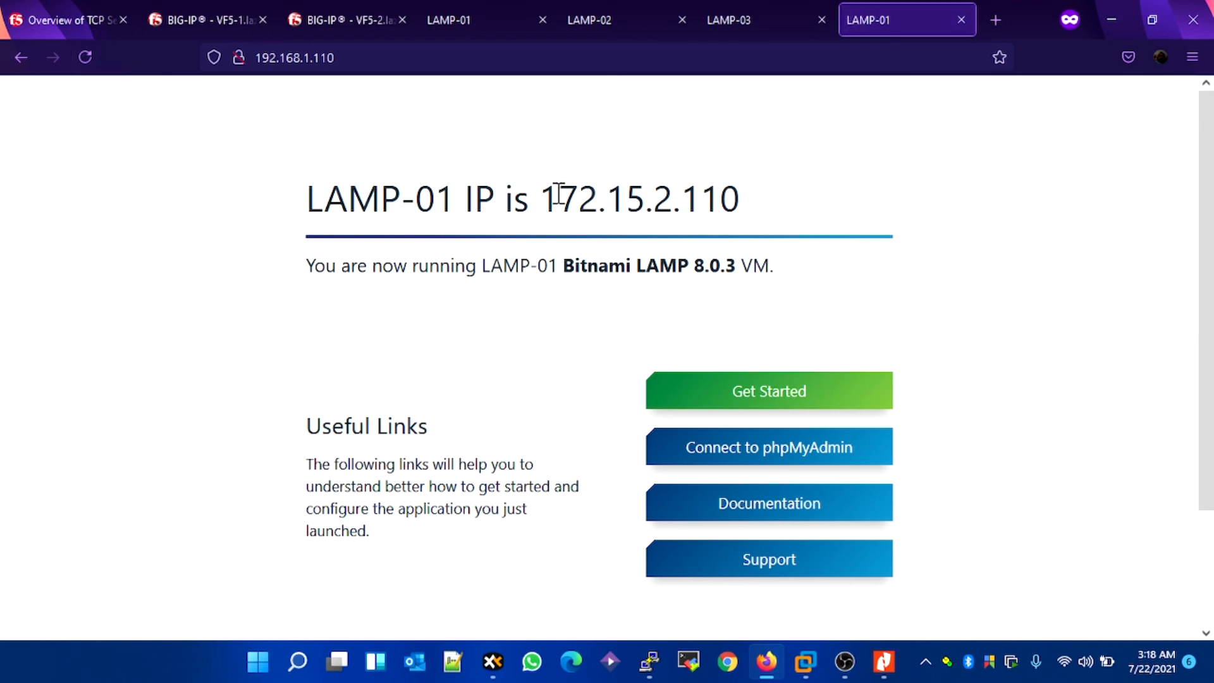
click(91, 58)
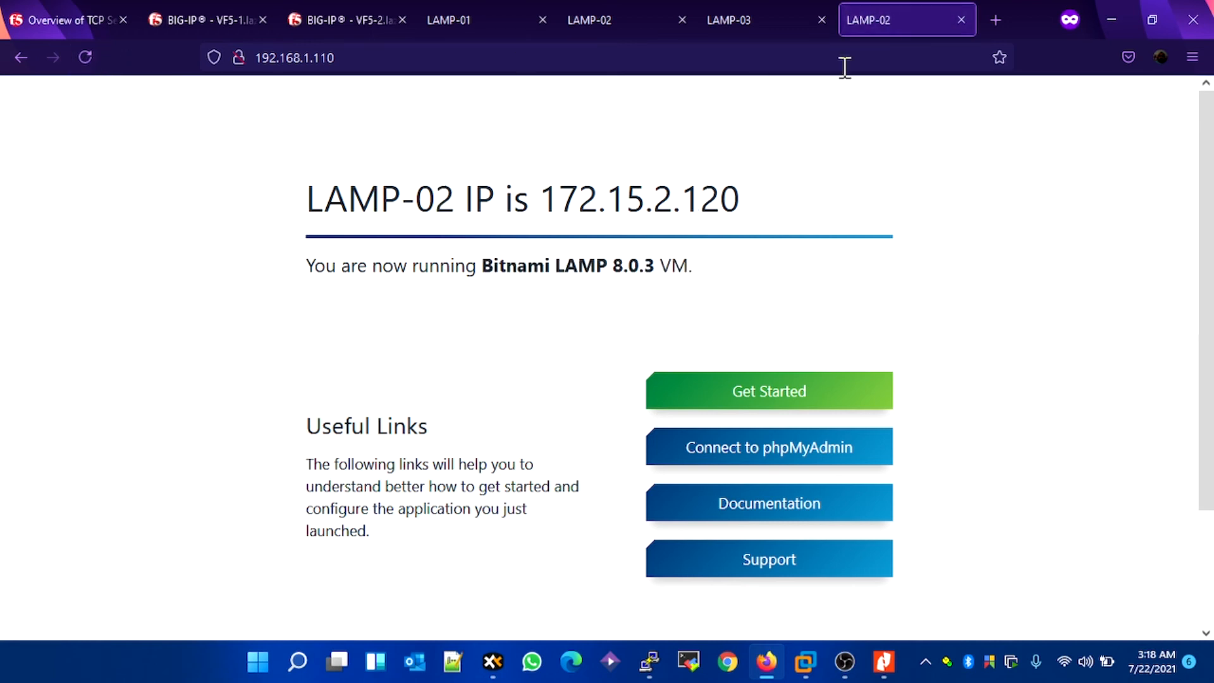
drag(348, 197, 772, 219)
click(87, 69)
click(87, 68)
click(87, 70)
click(87, 70)
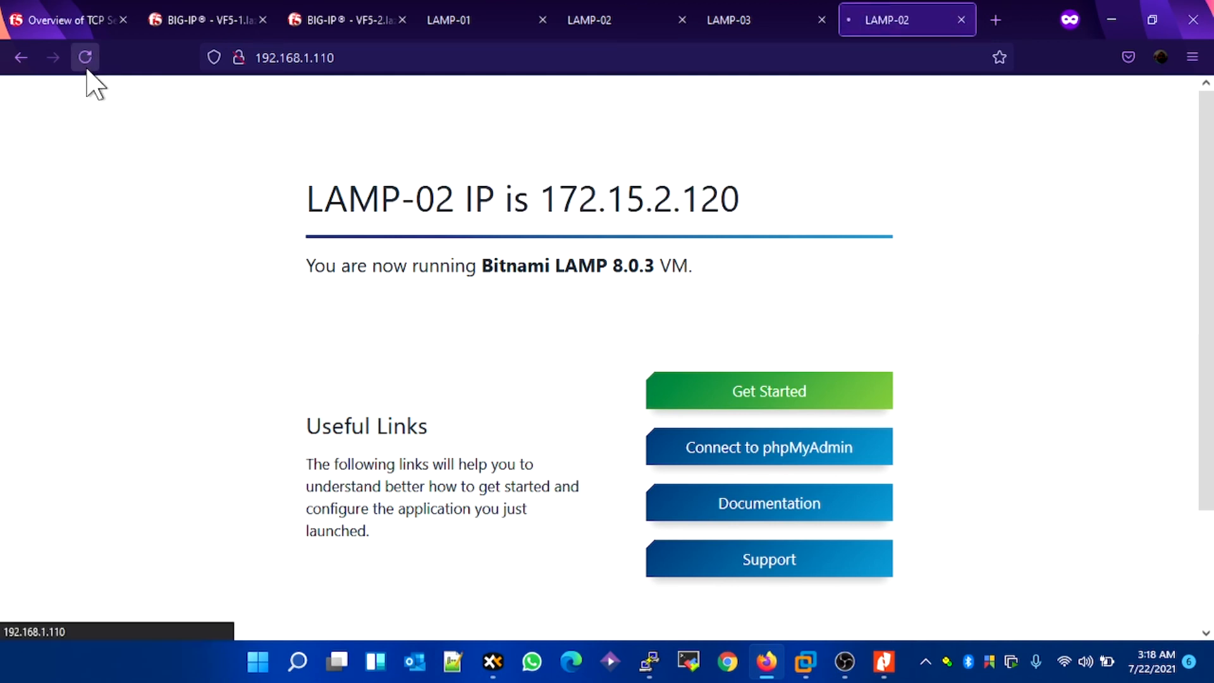
Step: Reload the virtual server's page, and load 192.168.1.110 in another browser tab and refresh it to compare the answering nodes
click(87, 70)
click(87, 69)
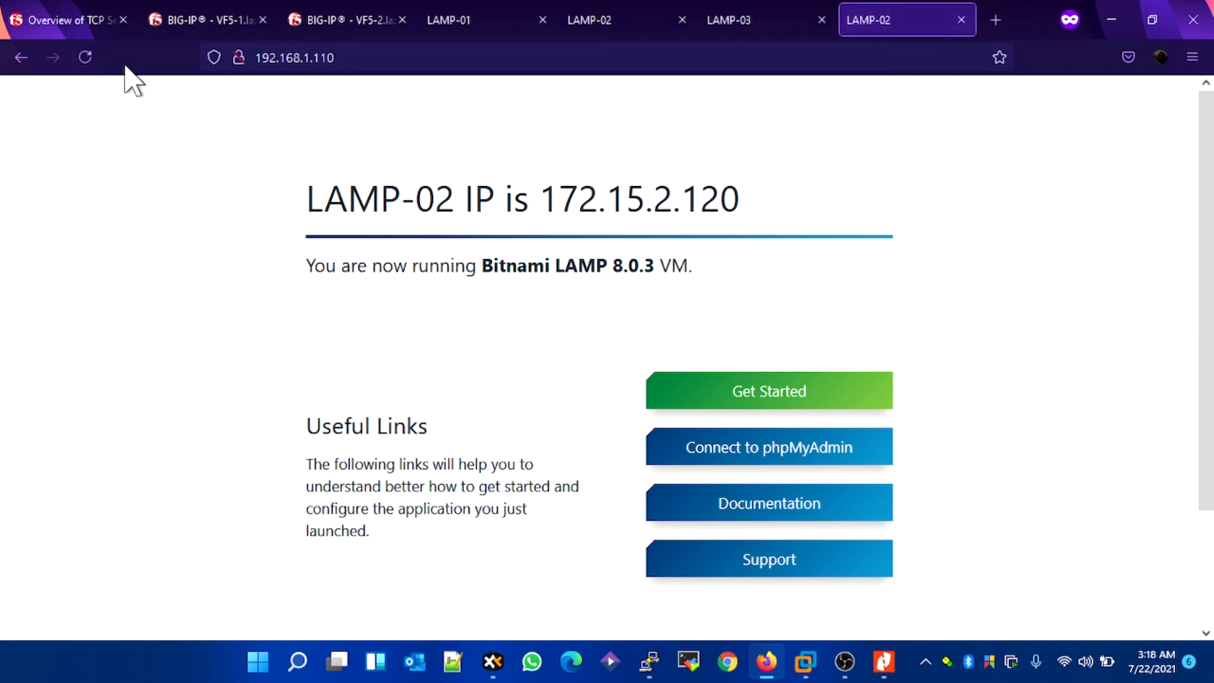
click(996, 21)
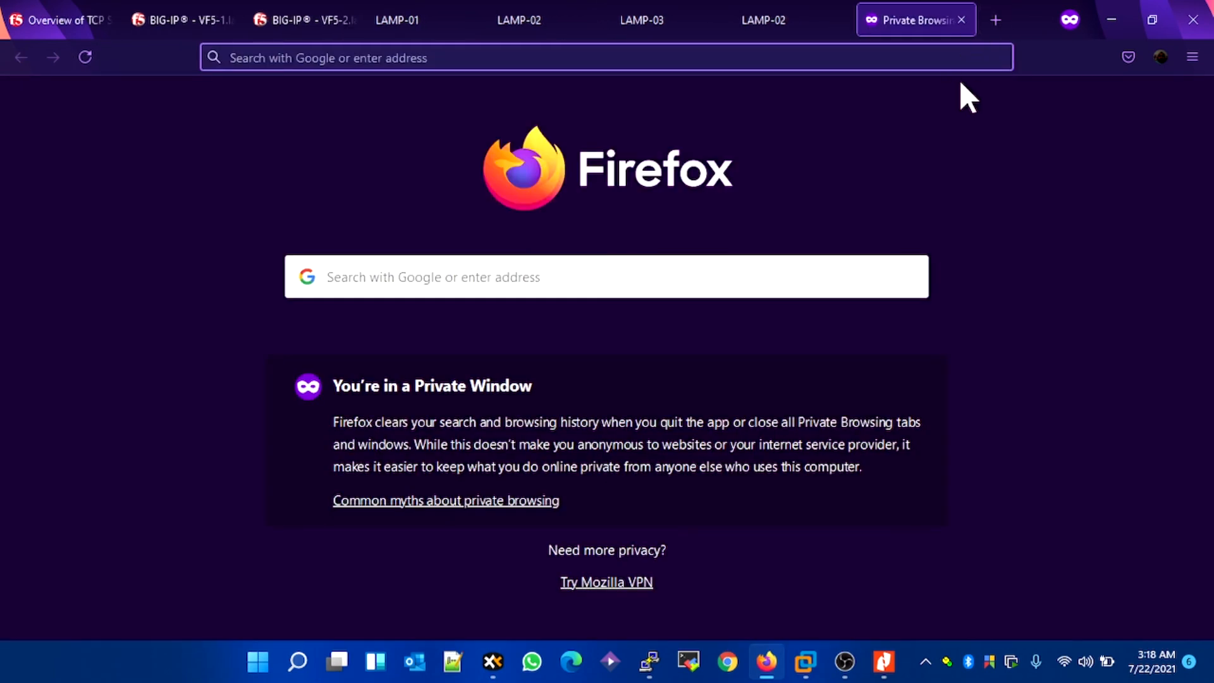
text(192.168.1.110)
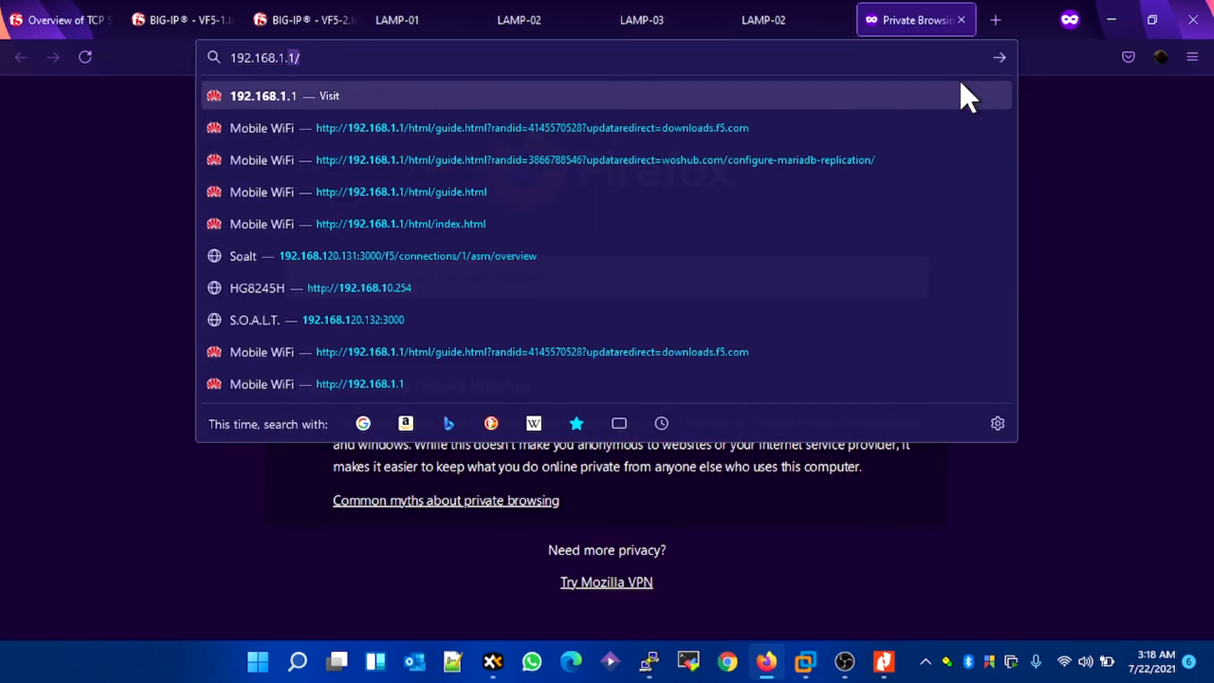
key(Return)
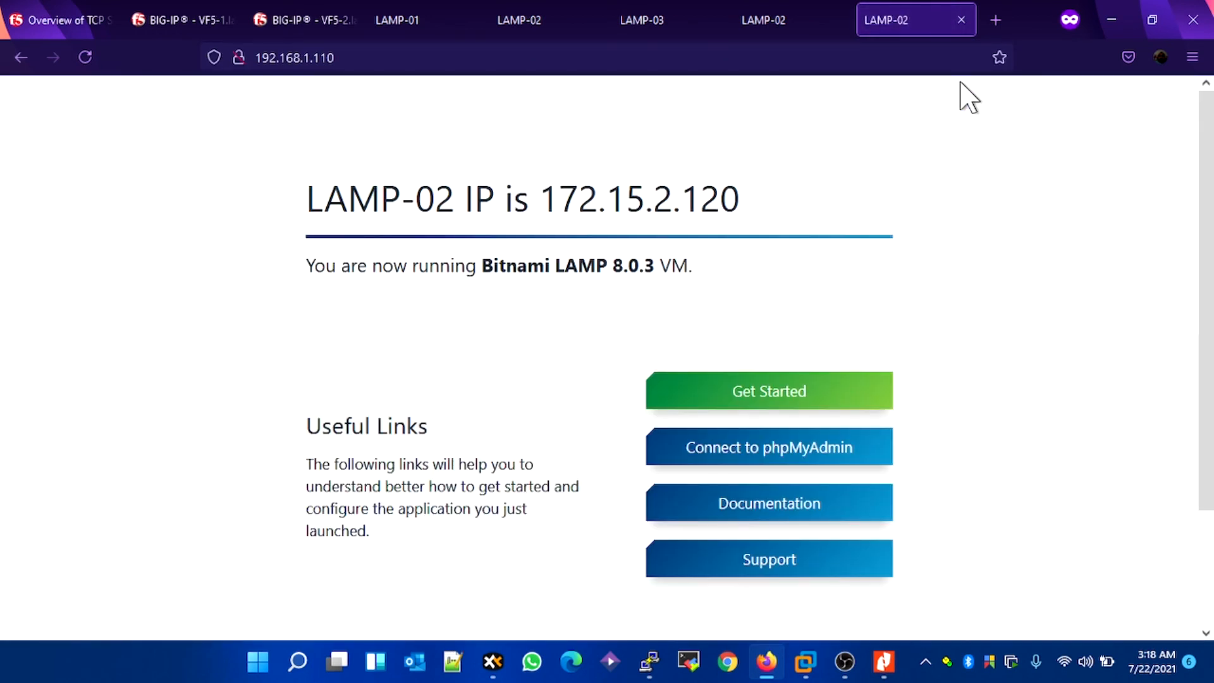
click(84, 58)
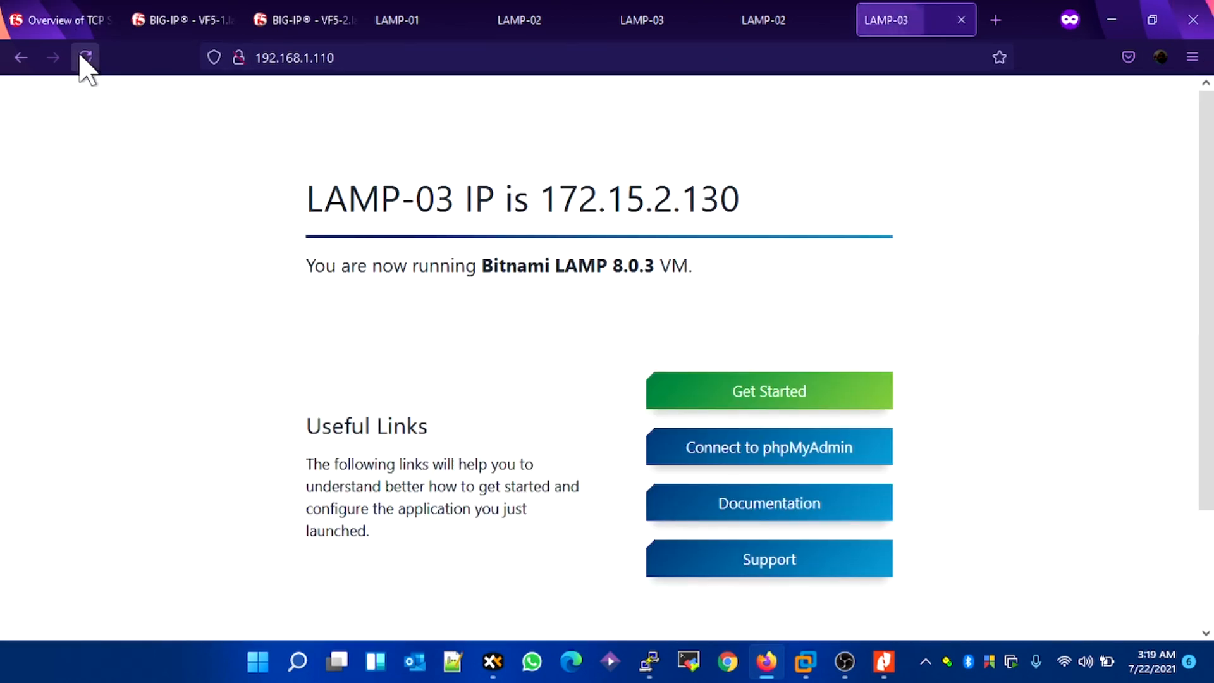
click(82, 57)
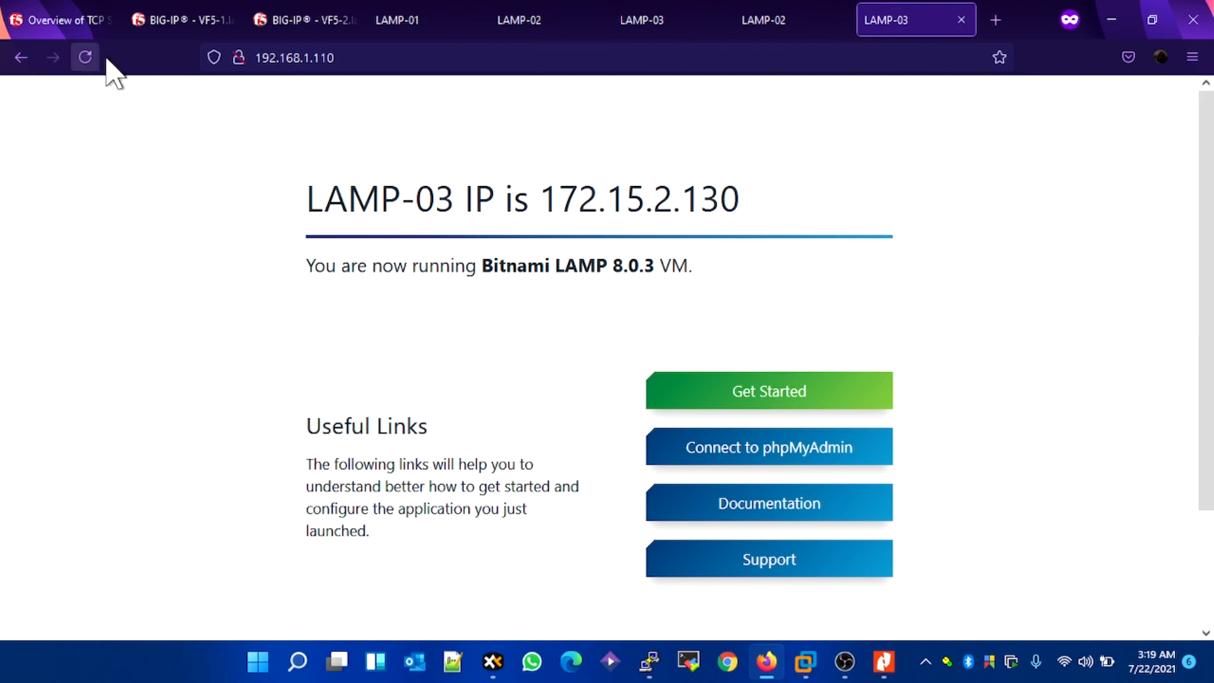
Step: Check the virtual address list and the virtual server statistics on VF5-2
click(281, 27)
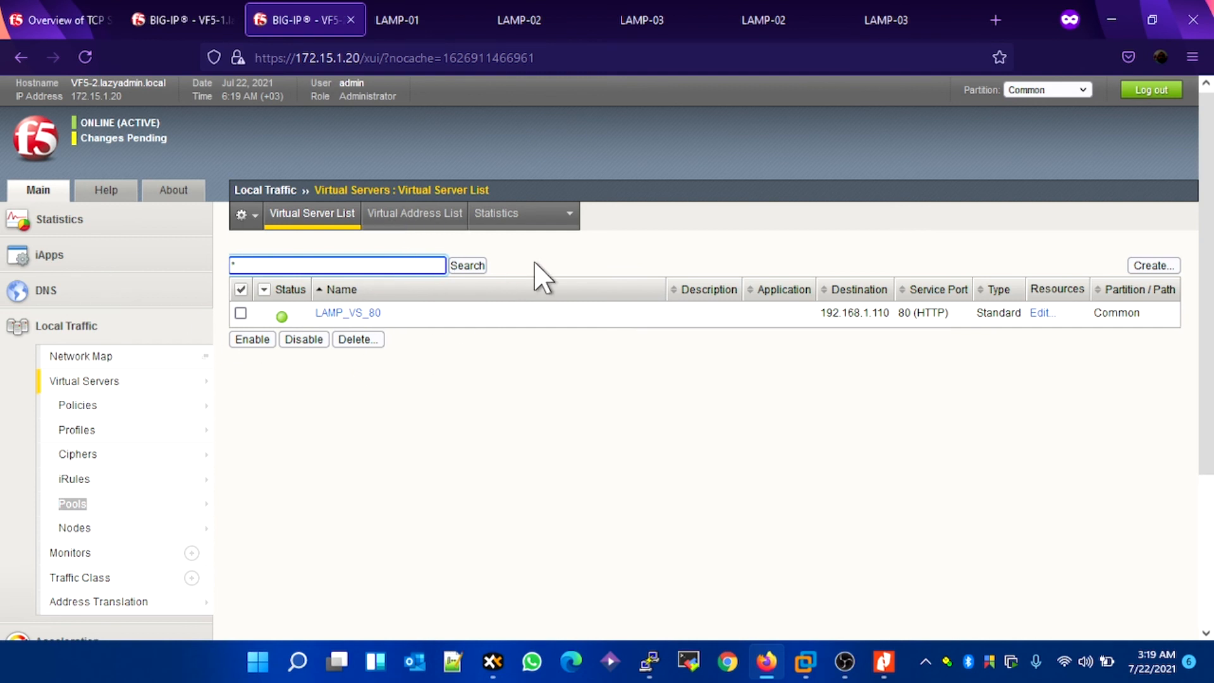
click(405, 218)
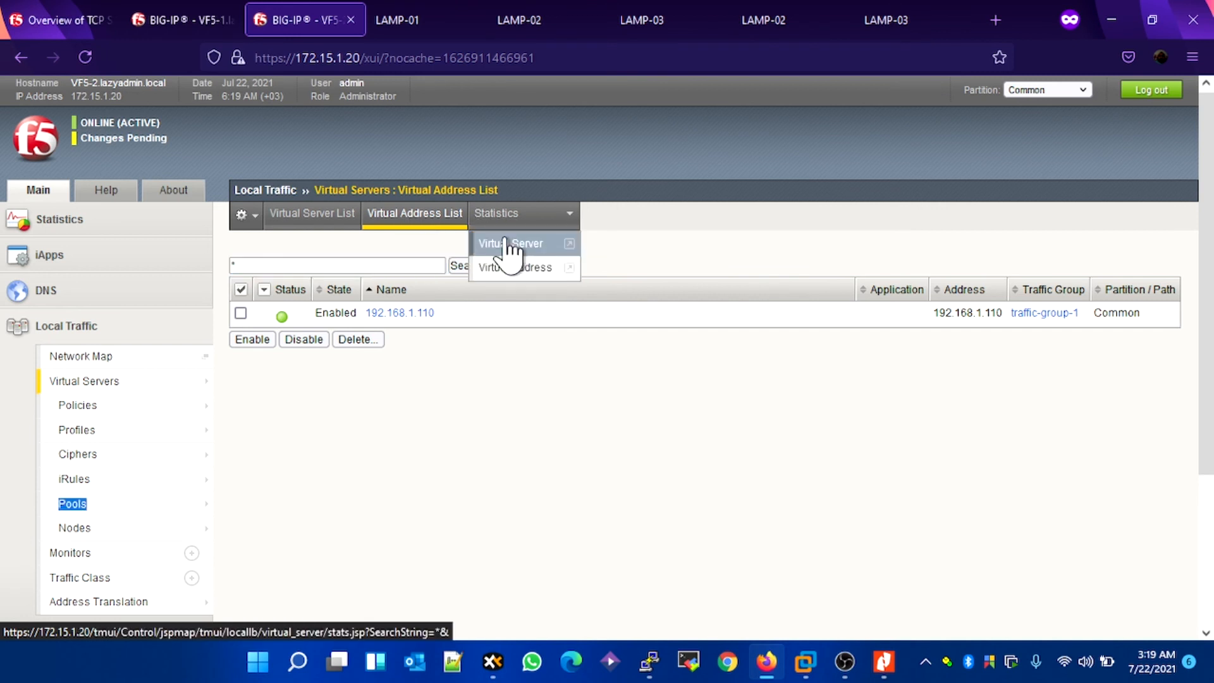
click(497, 244)
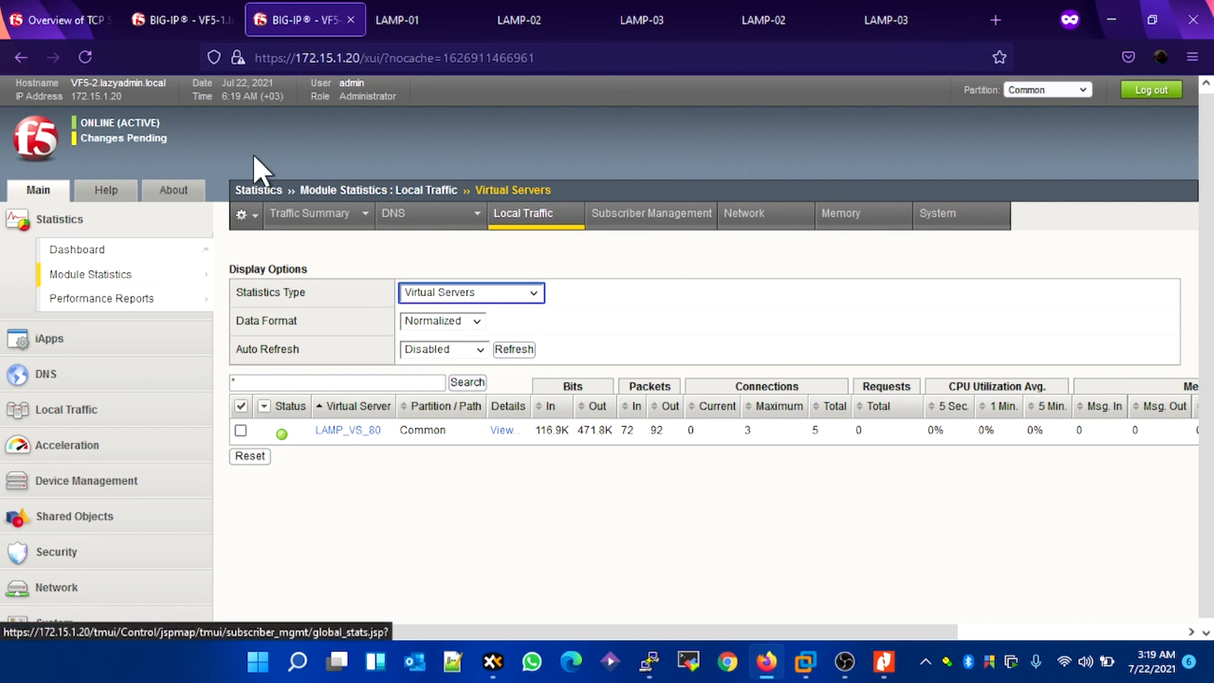
Step: Open the pool list on VF5-2 and view the statistics for LAMP_POOL
scroll(241, 417, down, 1)
click(95, 405)
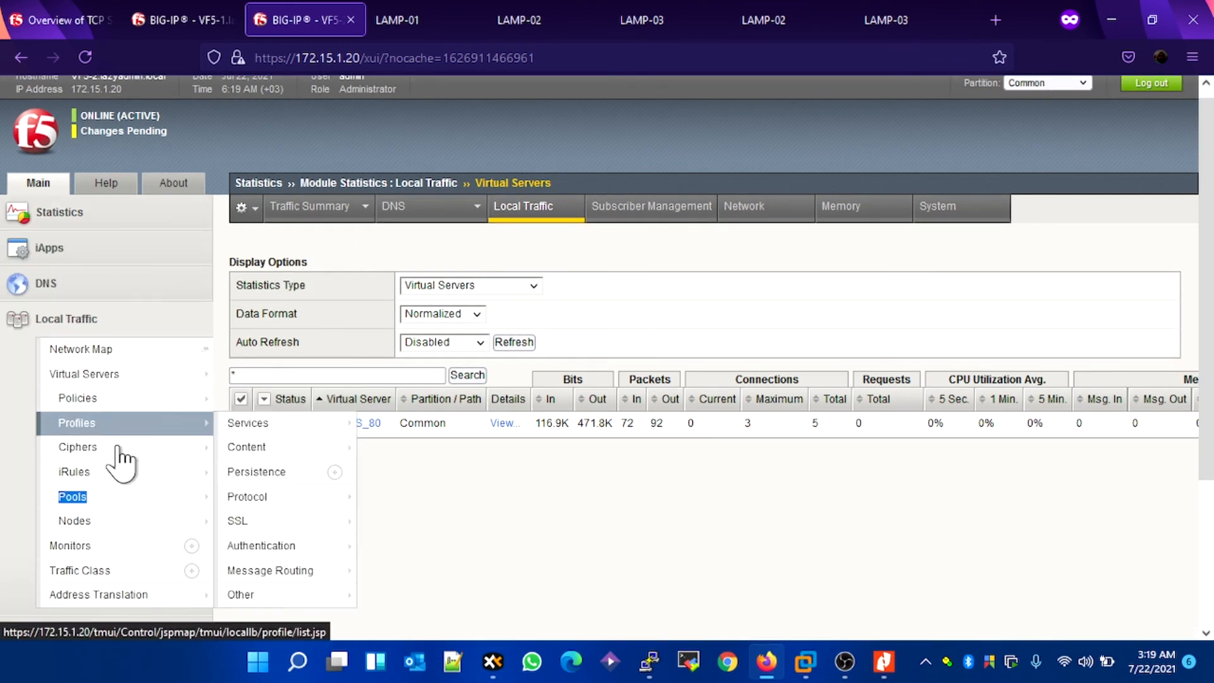
click(88, 498)
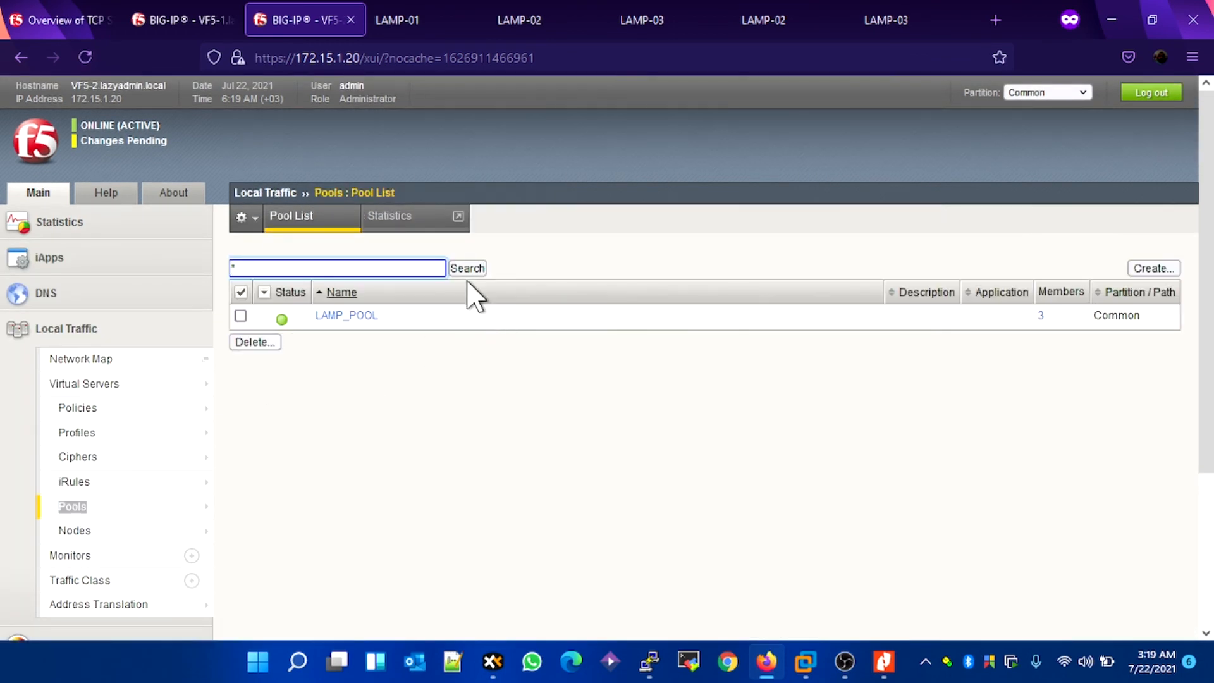
click(408, 221)
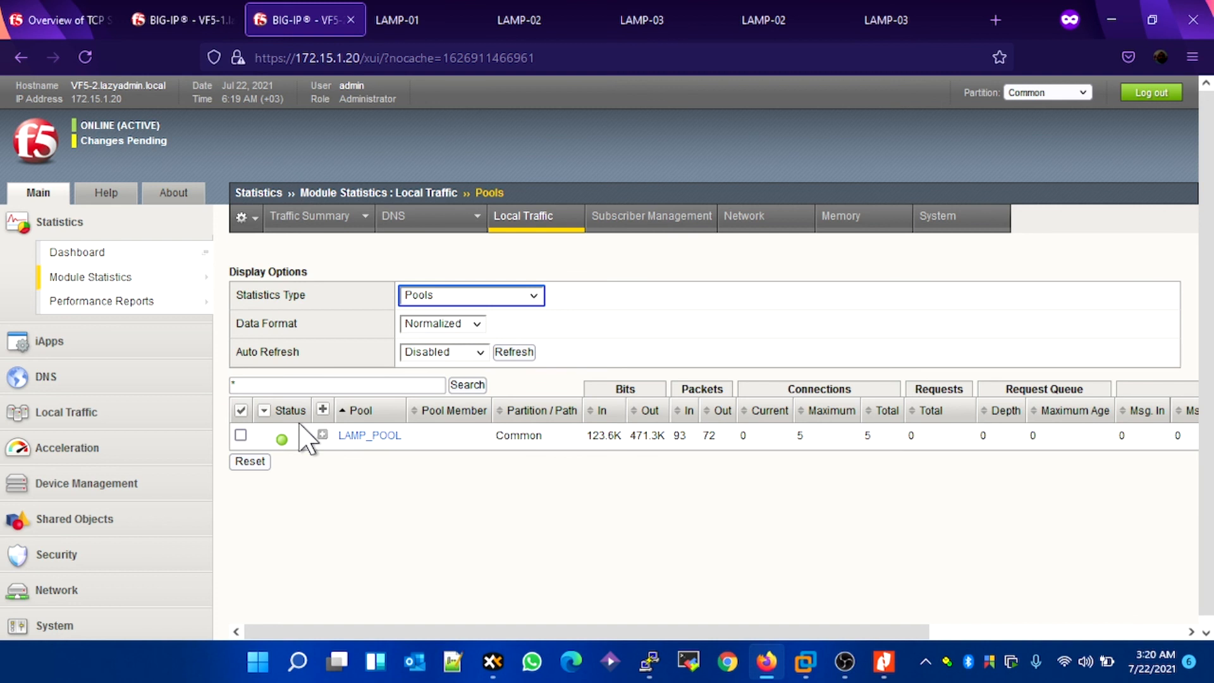
Step: Open the device management overview of the pending changes on VF5-2
click(104, 135)
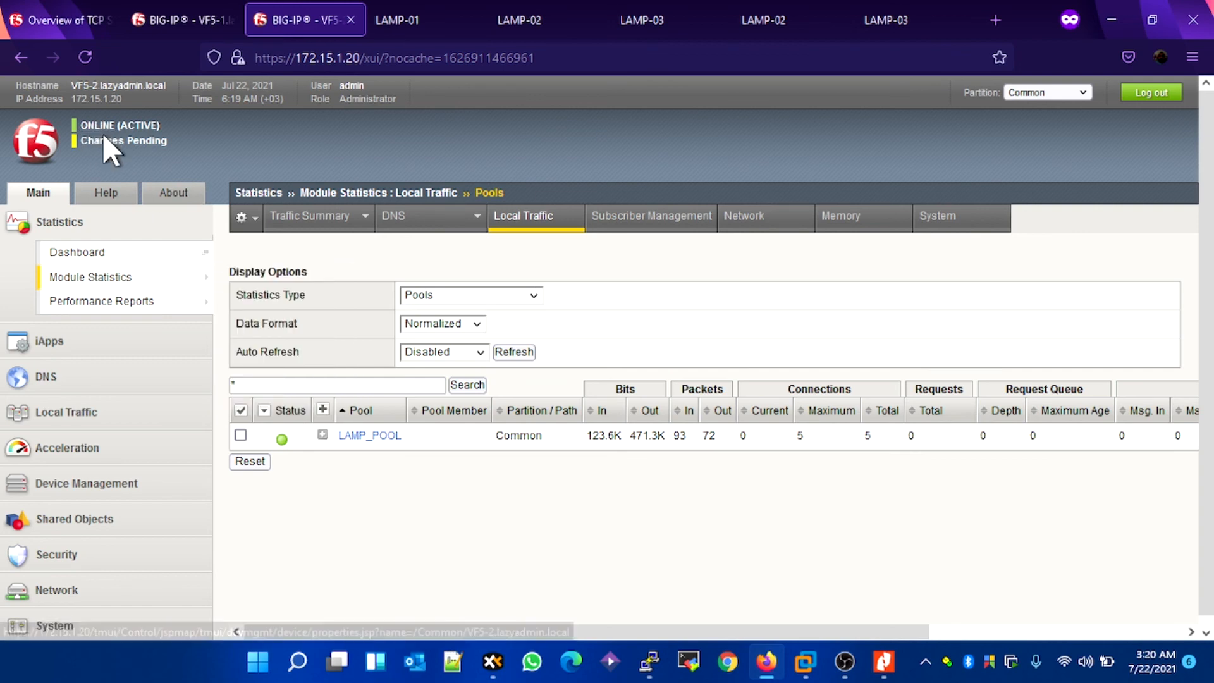
click(105, 140)
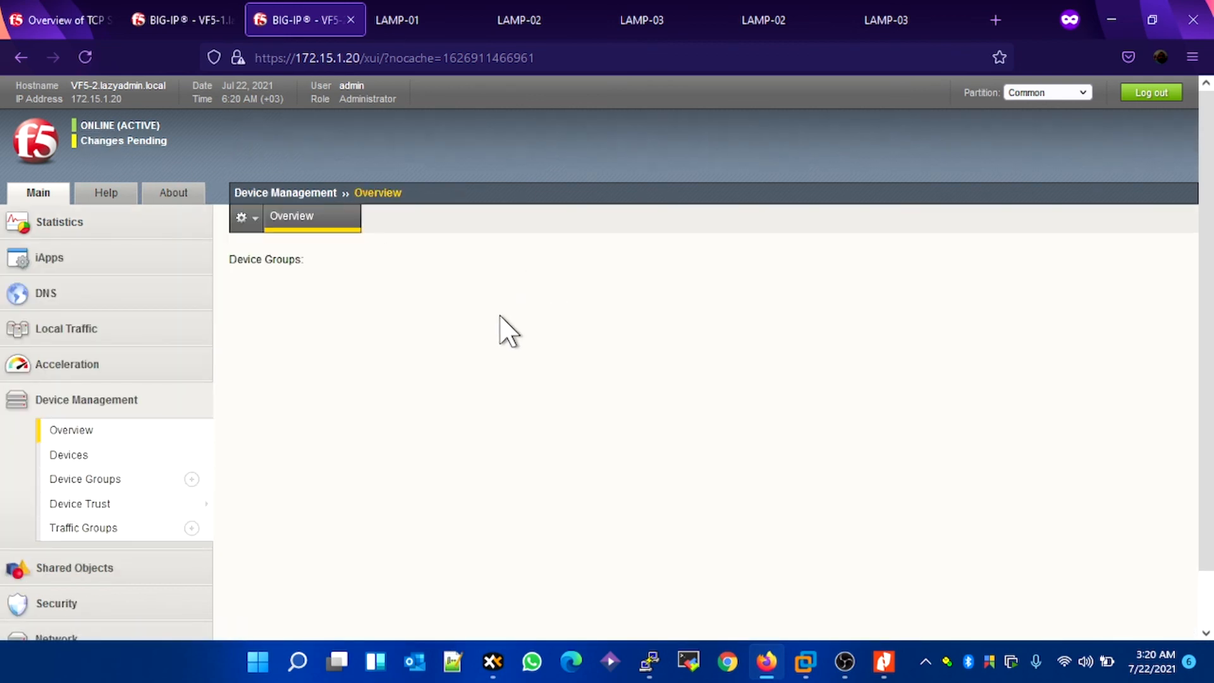
Step: Switch to VF5-1 and log in again as admin with the account password, without updating the browser's saved login
click(183, 20)
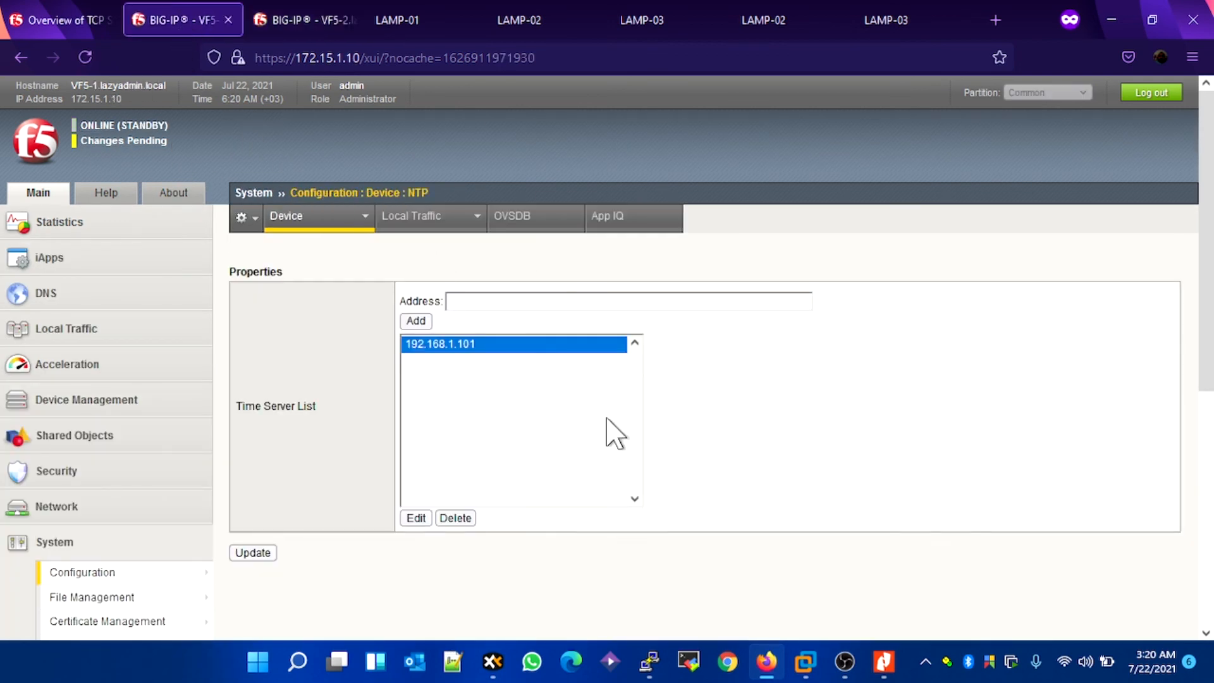
mouse_move(82, 332)
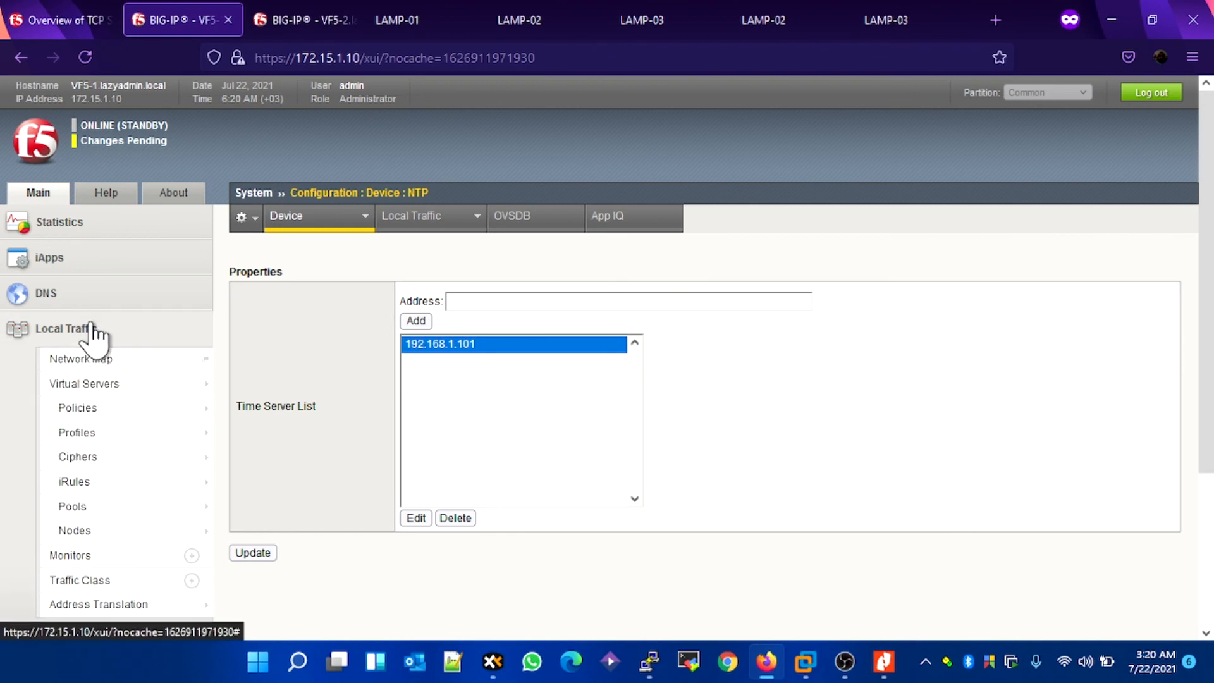
click(144, 411)
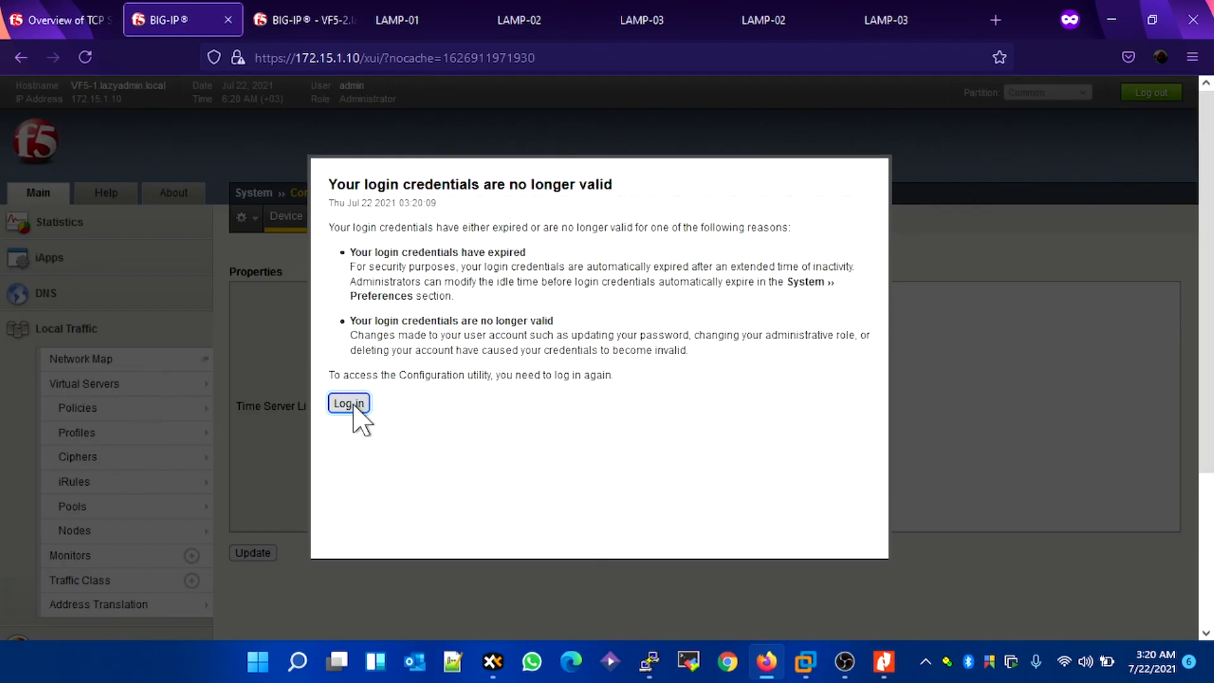
click(350, 403)
click(355, 405)
text(admin)
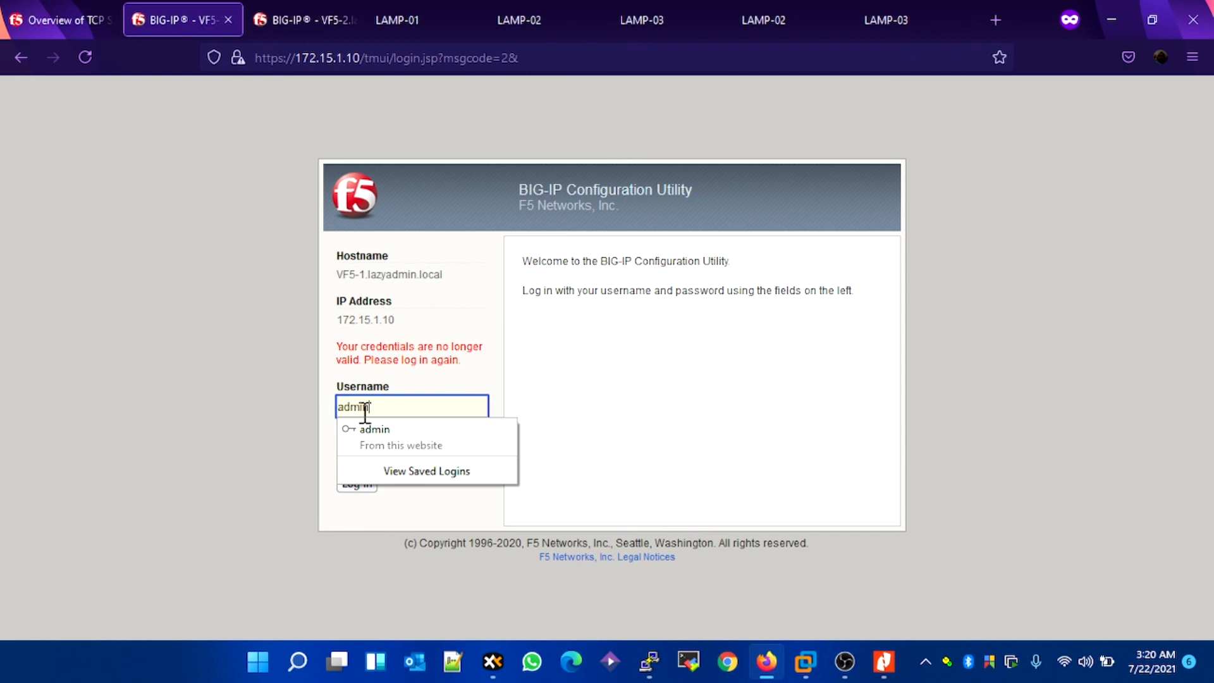
key(Tab)
text(****)
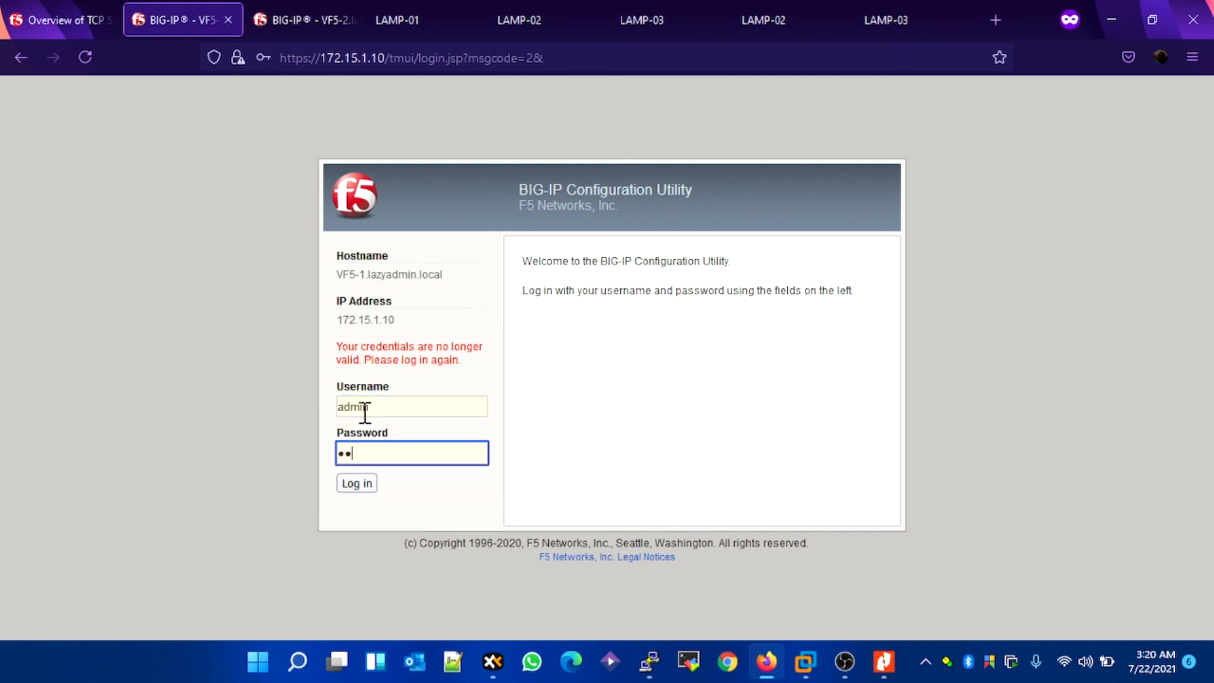
text(*******)
key(Return)
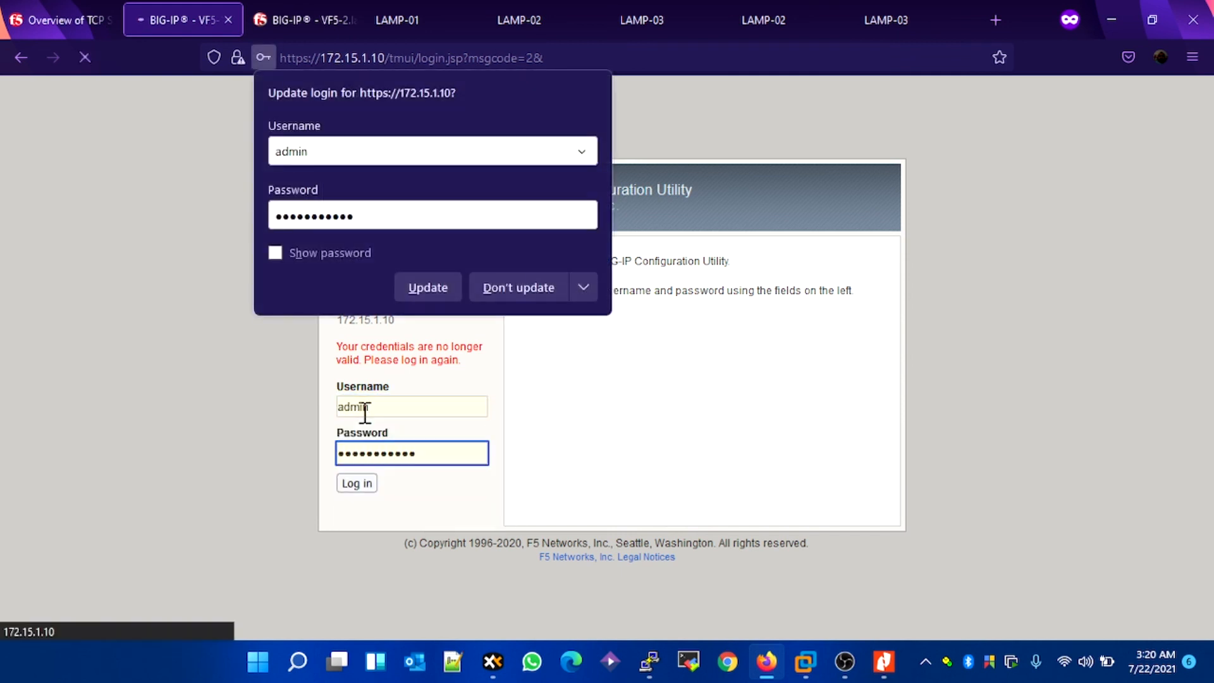
click(541, 291)
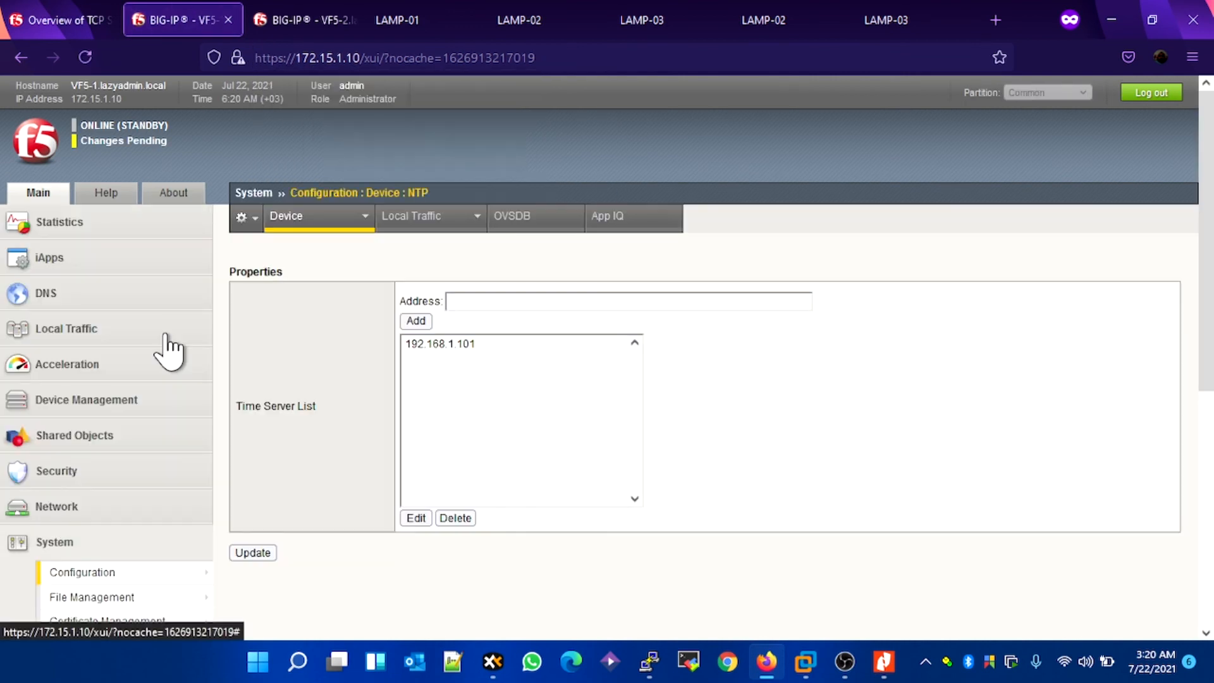
Step: Check the local traffic node list on VF5-1
click(111, 323)
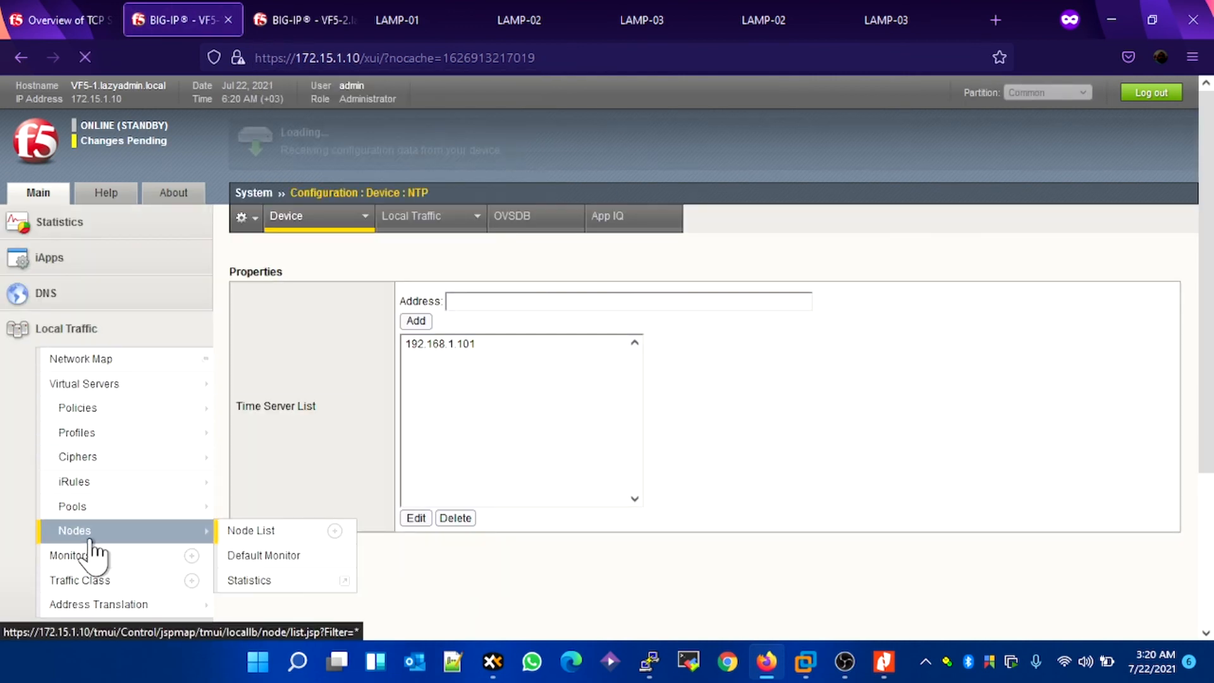
mouse_move(126, 506)
click(266, 513)
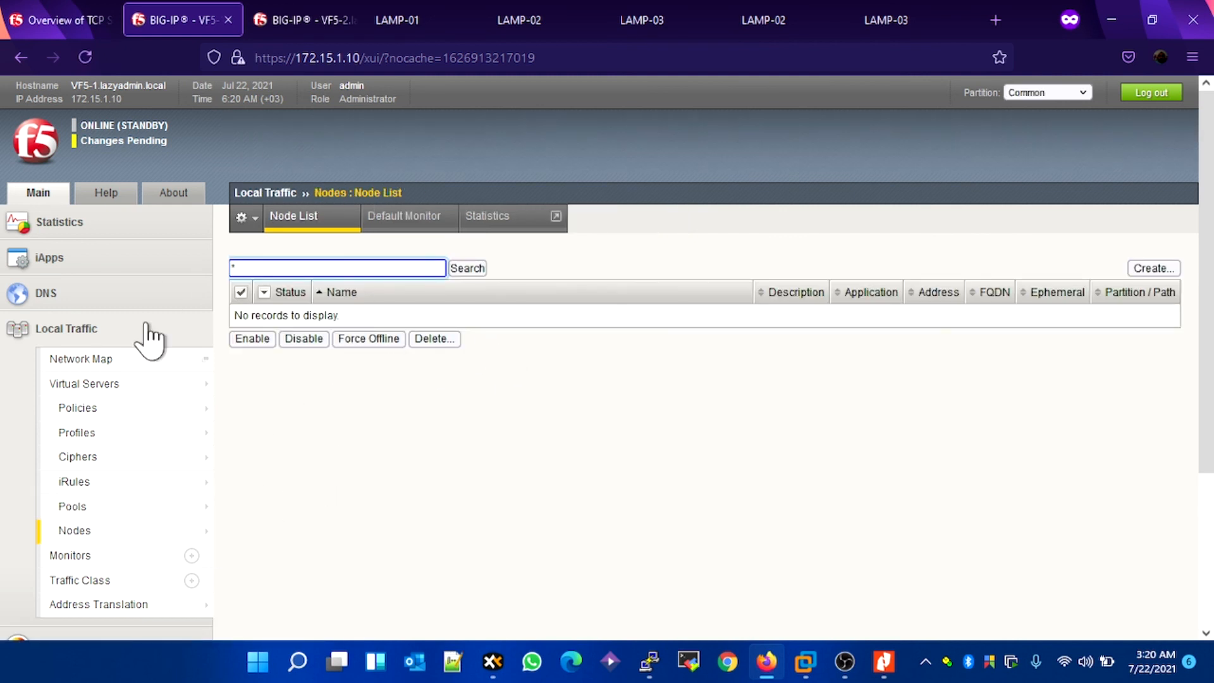
Step: On VF5-2, synchronize the failover device group by pushing the VF5-2 configuration to the group
click(302, 13)
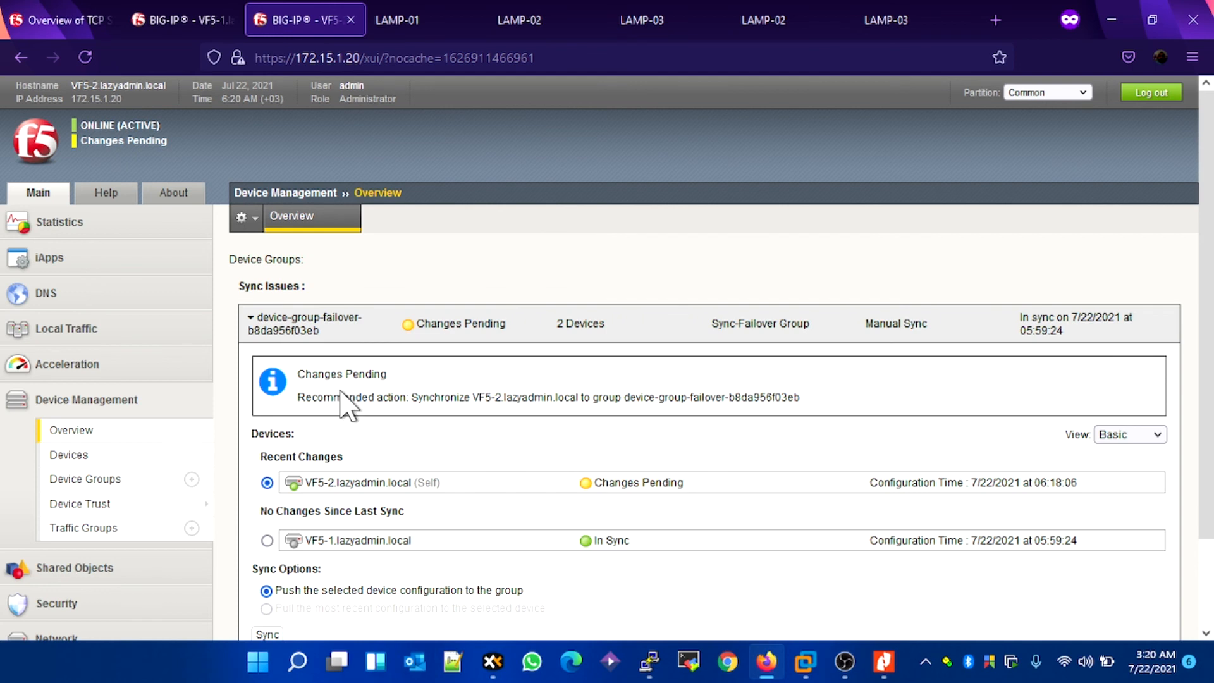
scroll(303, 442, down, 3)
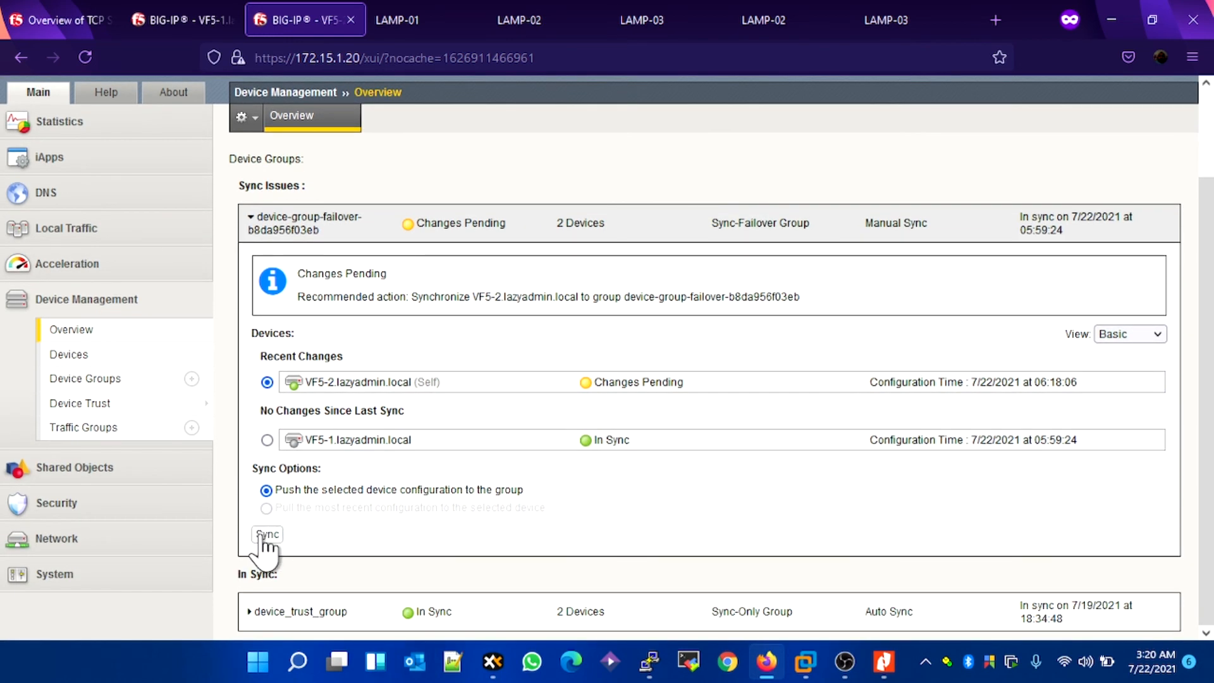
click(265, 534)
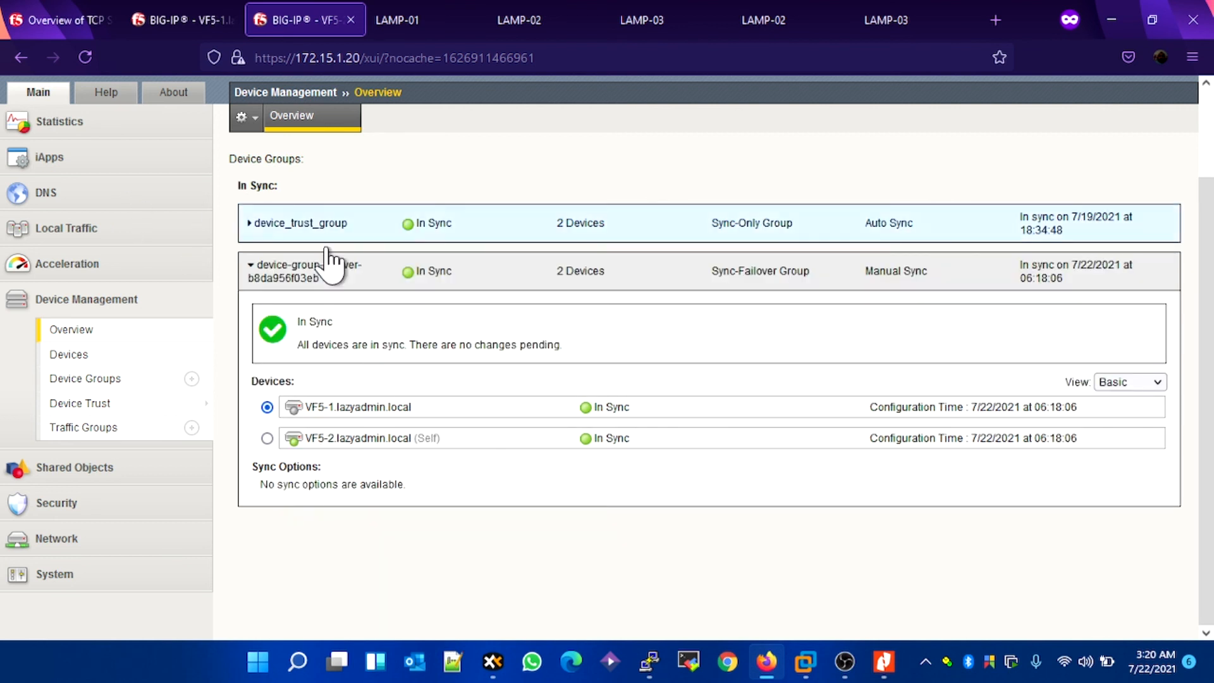
Step: Check the refreshed node list, the pools and the virtual servers on VF5-1 for the synchronized configuration
click(191, 17)
mouse_move(171, 422)
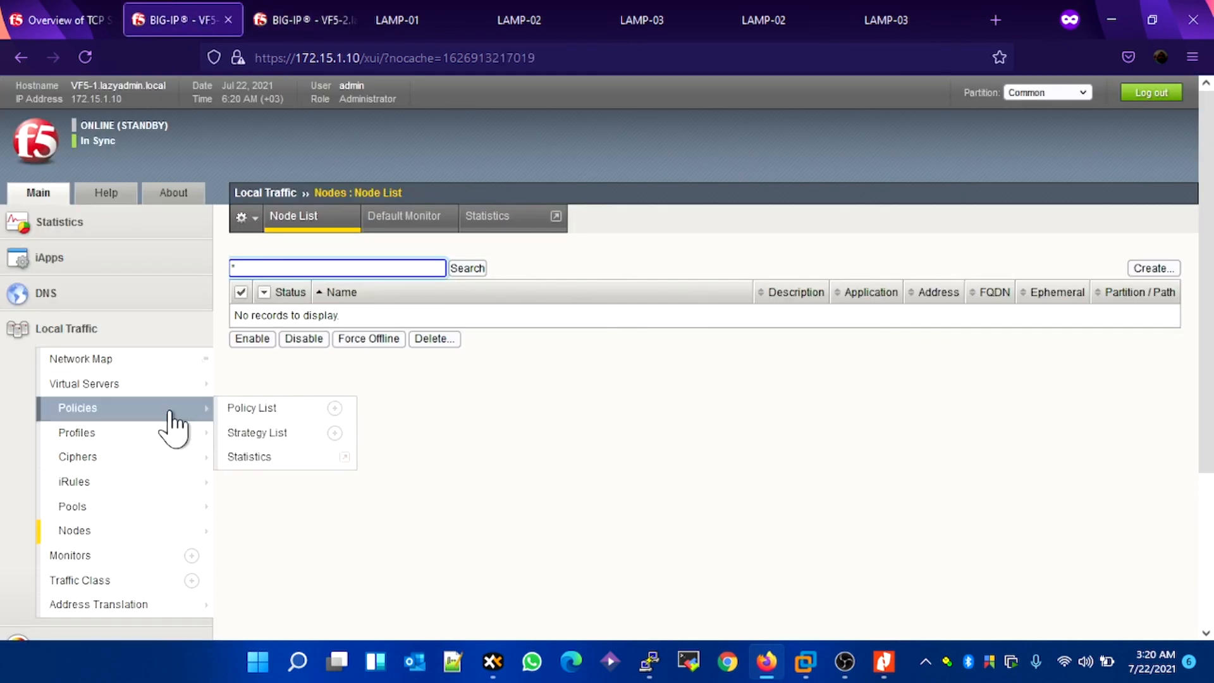
click(75, 58)
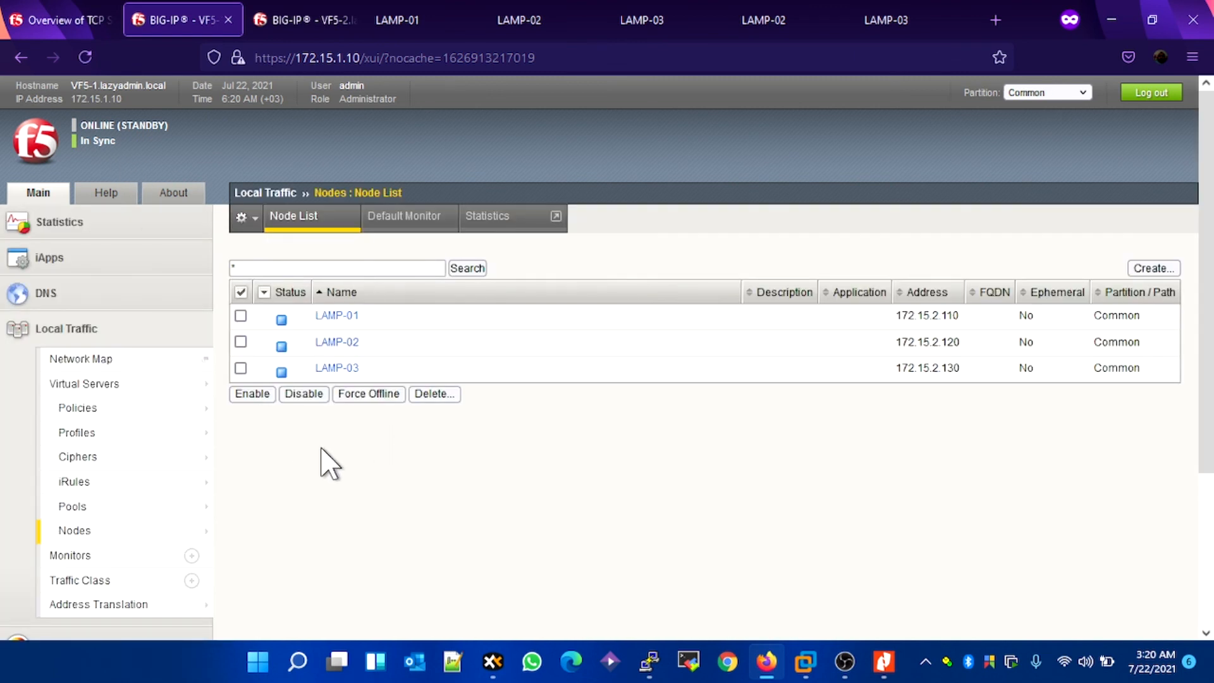
click(101, 510)
mouse_move(76, 435)
click(81, 386)
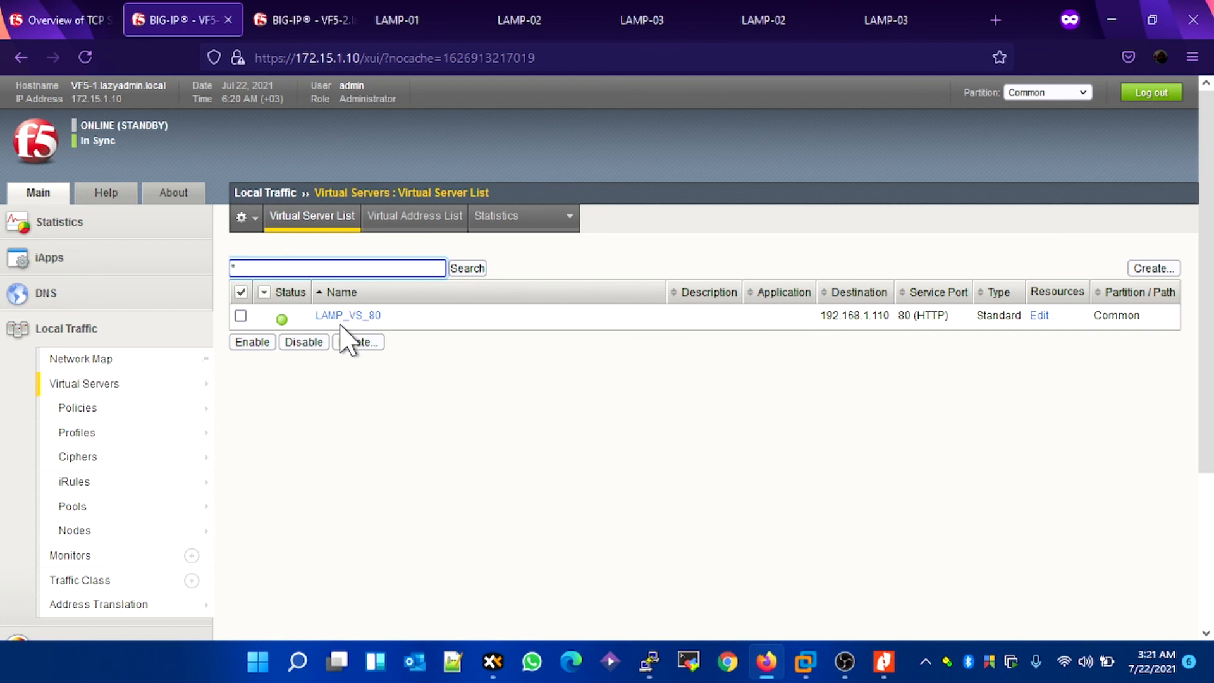
Step: Return to VF5-2 and open its local traffic virtual server list
click(308, 25)
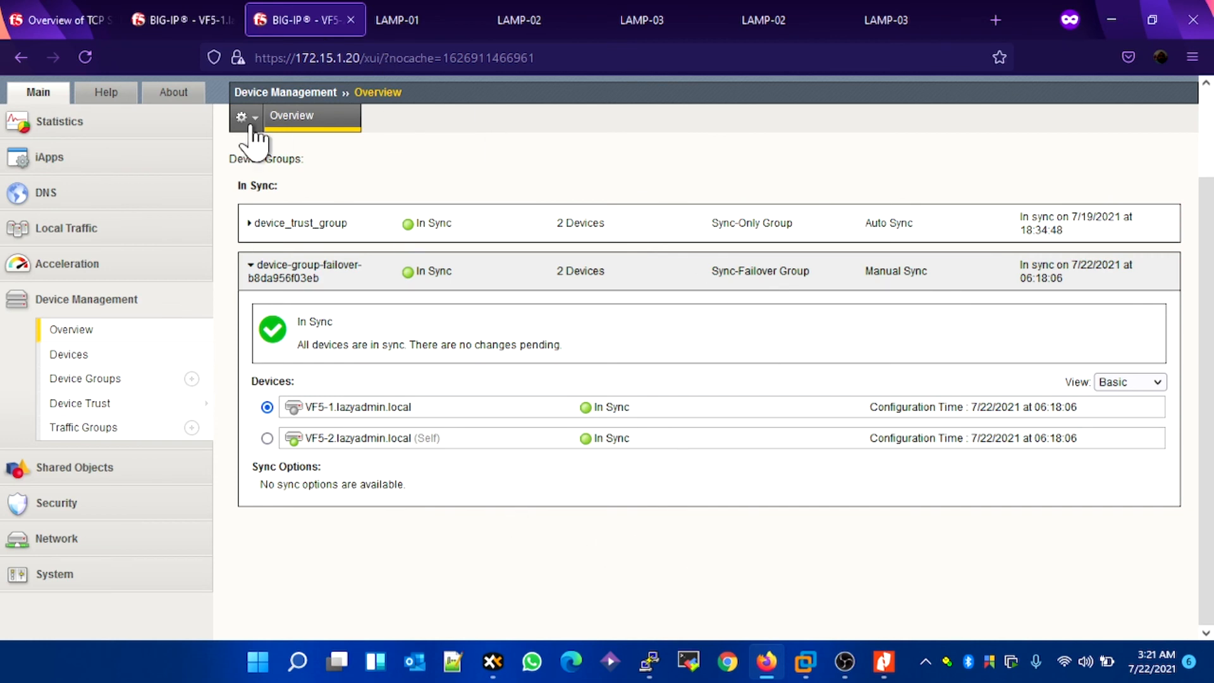
scroll(101, 336, up, 1)
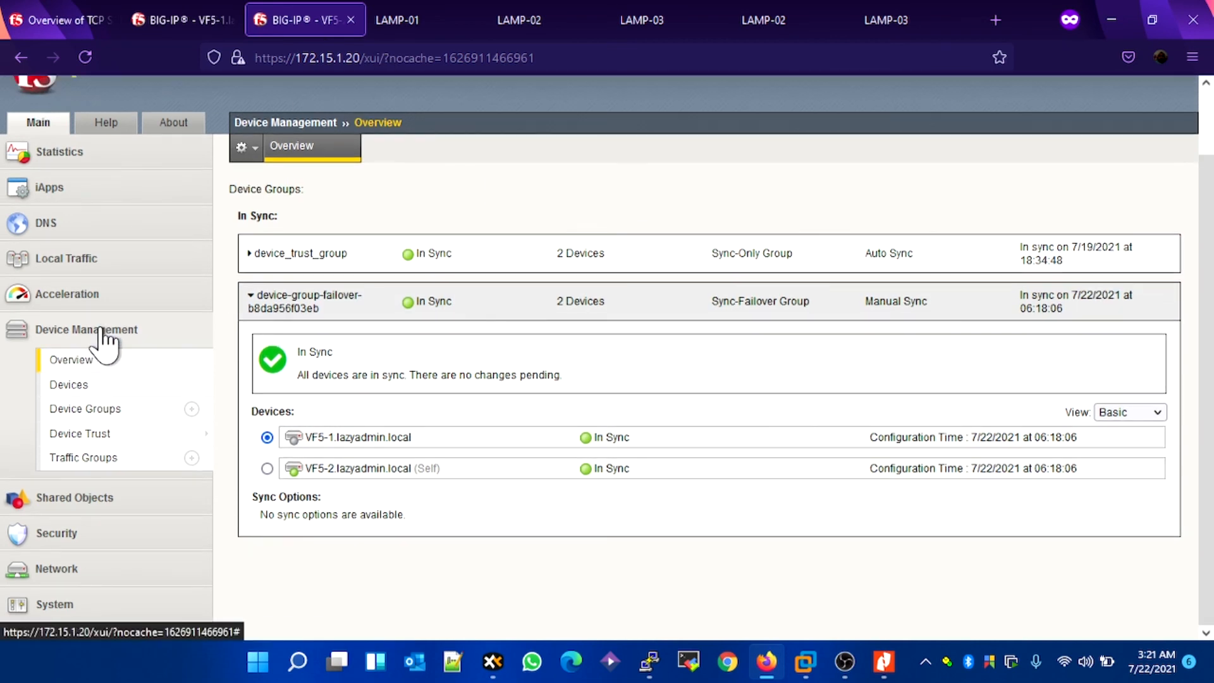
click(96, 260)
click(134, 316)
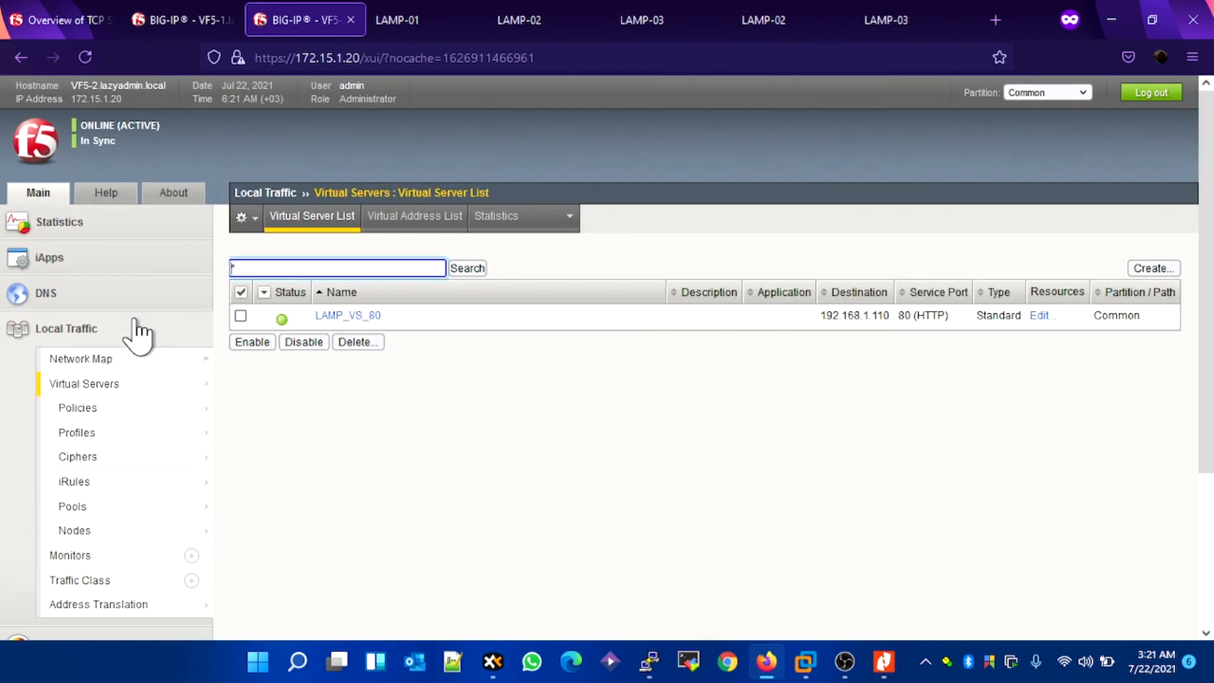